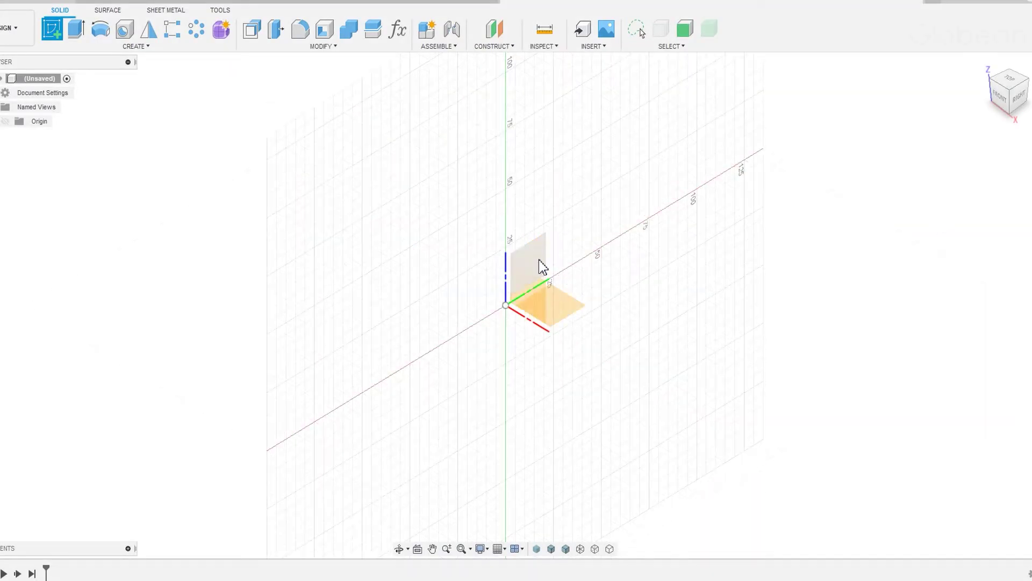
Sketch a 78 x 146.50 rectangle on the right-side plane.
left_click(543, 267)
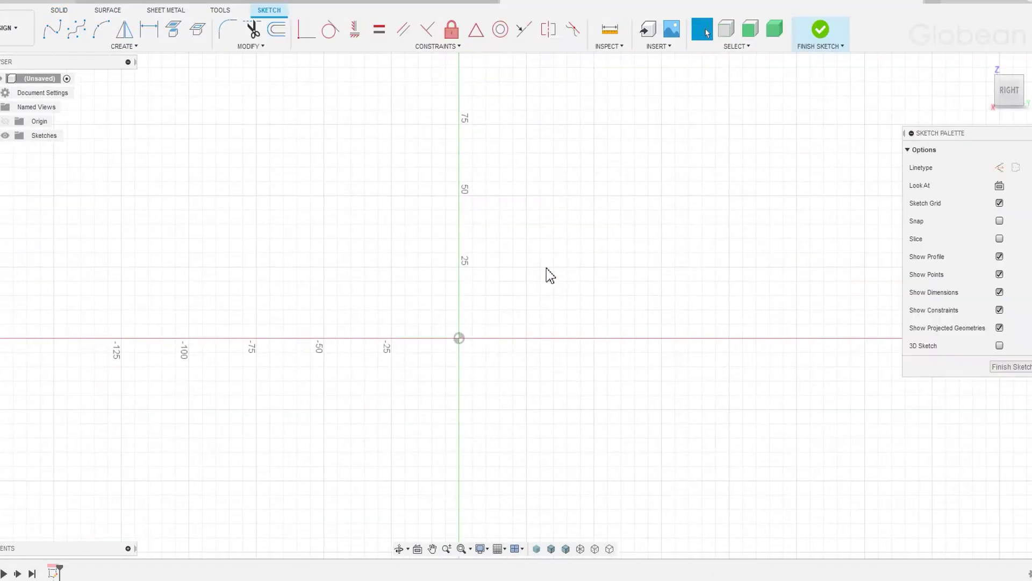
key("r")
left_click(374, 119)
left_click(537, 325)
key("d")
left_click(510, 325)
left_click(515, 368)
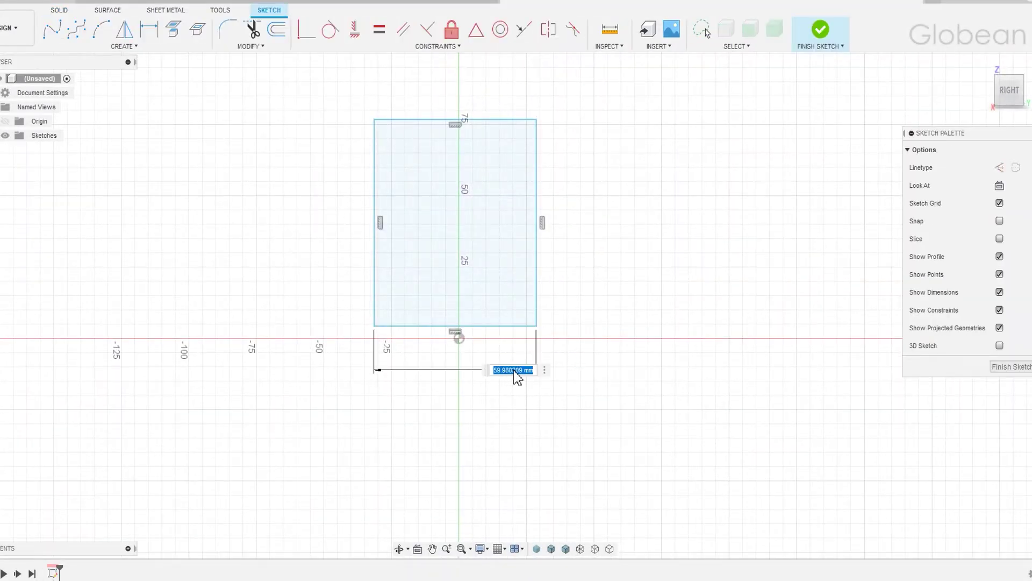
type("78")
key("Return")
left_click(536, 290)
type("14")
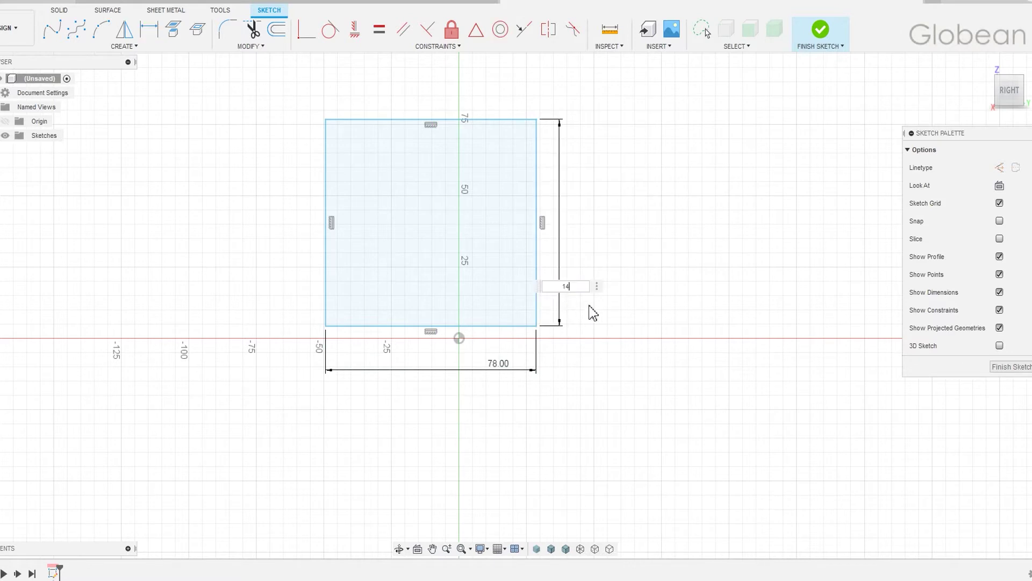
type("6.5")
key("Return")
scroll(559, 376, "down", 2)
key("Escape")
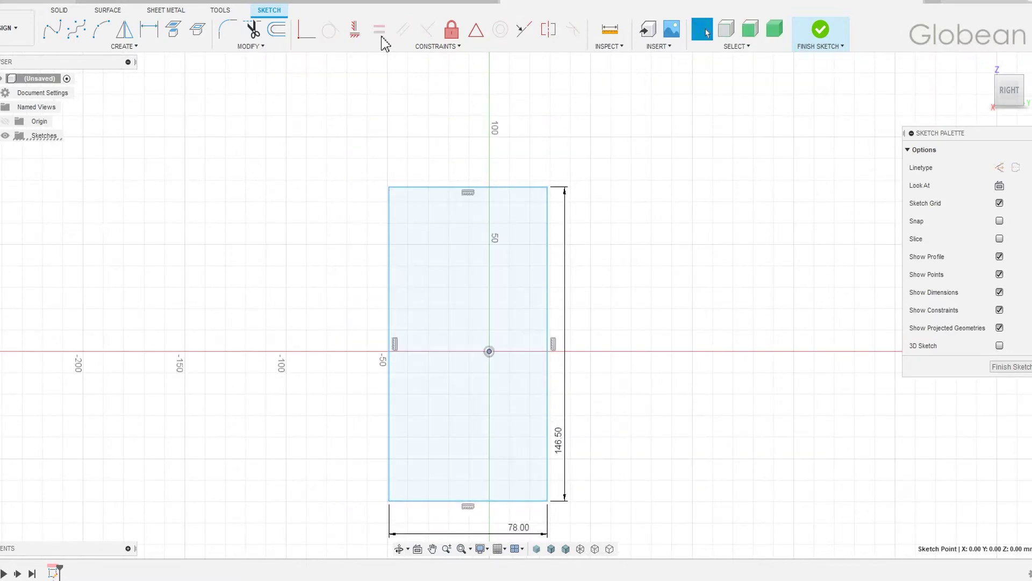
Put the rectangle's bottom on the origin, offset its left edge 29, and select everything.
left_click(484, 500)
scroll(549, 414, "down", 3)
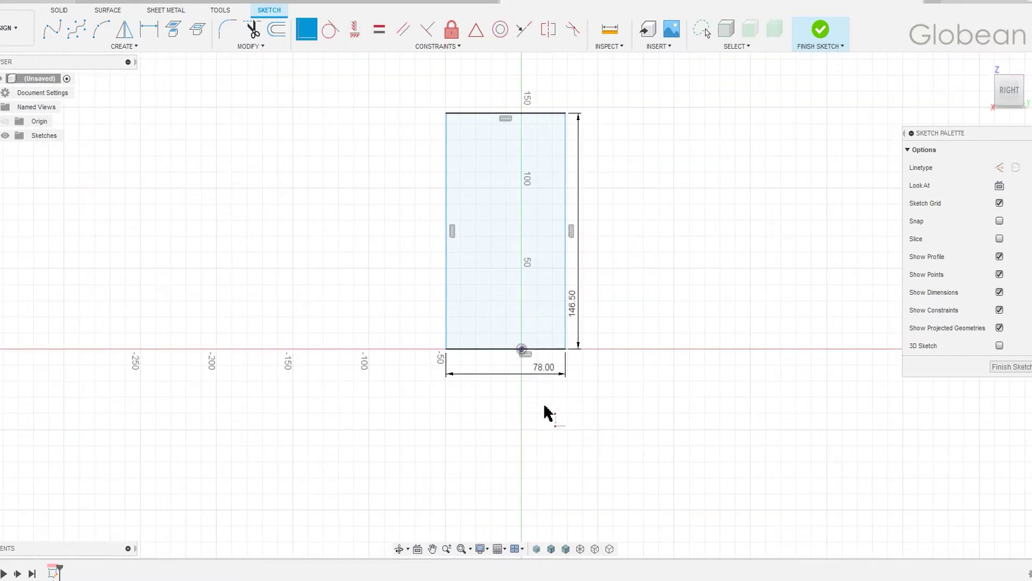
key("d")
left_click(446, 344)
left_click(521, 349)
left_click(484, 362)
type("9")
key("Return")
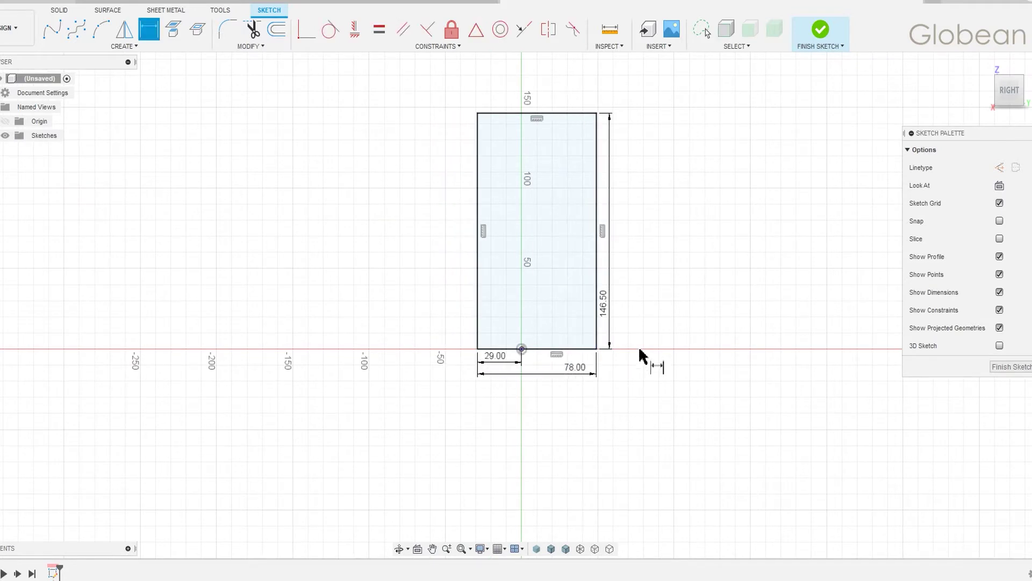
key("Escape")
key("ctrl+a")
Make the rectangle construction geometry and draw the slanted, left and bottom lines.
key("x")
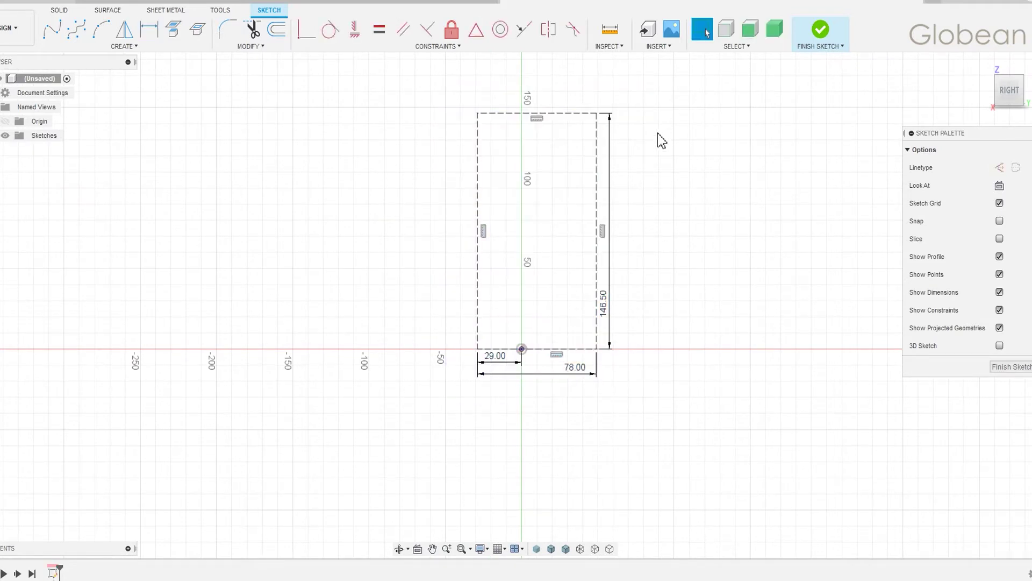
key("l")
left_click(573, 113)
left_click(596, 162)
scroll(599, 156, "up", 3)
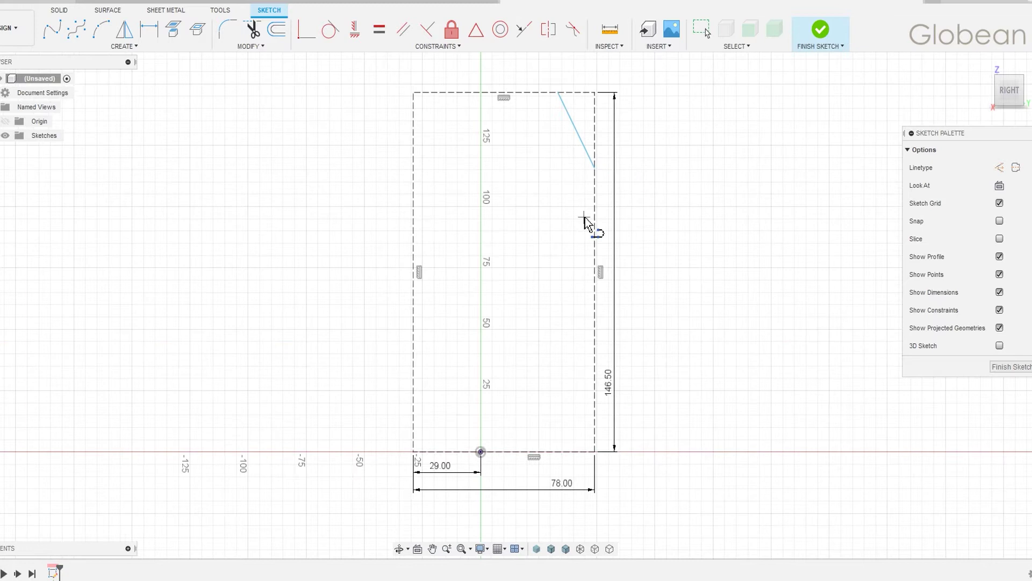
left_click(423, 122)
double_click(414, 193)
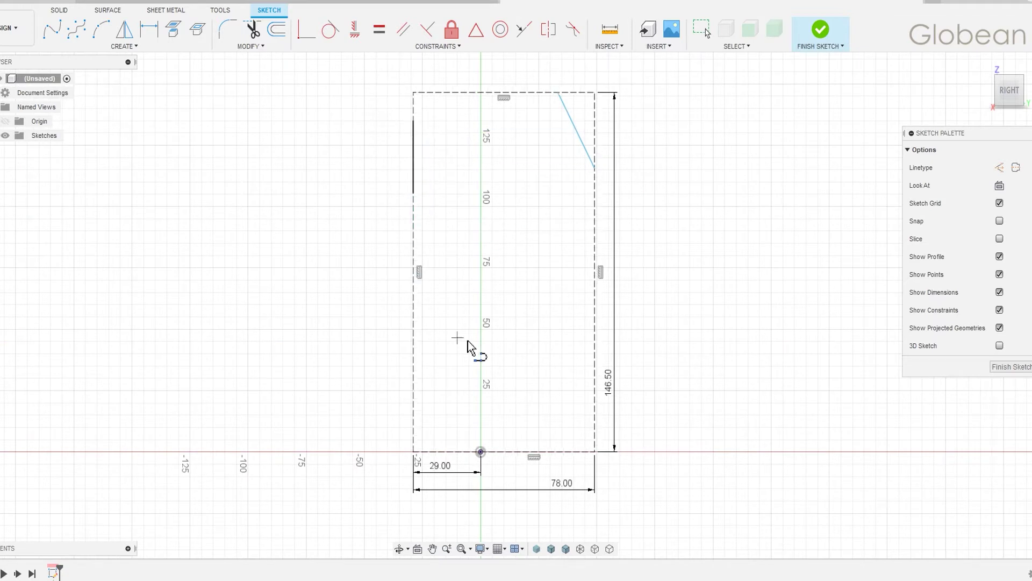
left_click(453, 452)
double_click(526, 451)
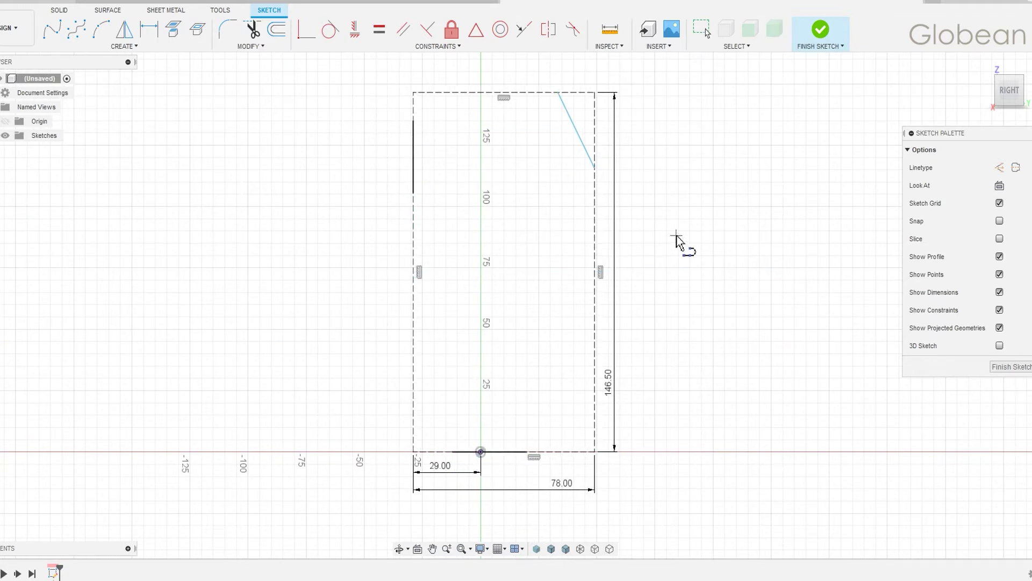
Dimension the slanted line with a 34.50 vertical drop and 35.50 length.
key("d")
left_click(559, 93)
left_click(595, 168)
left_click(650, 166)
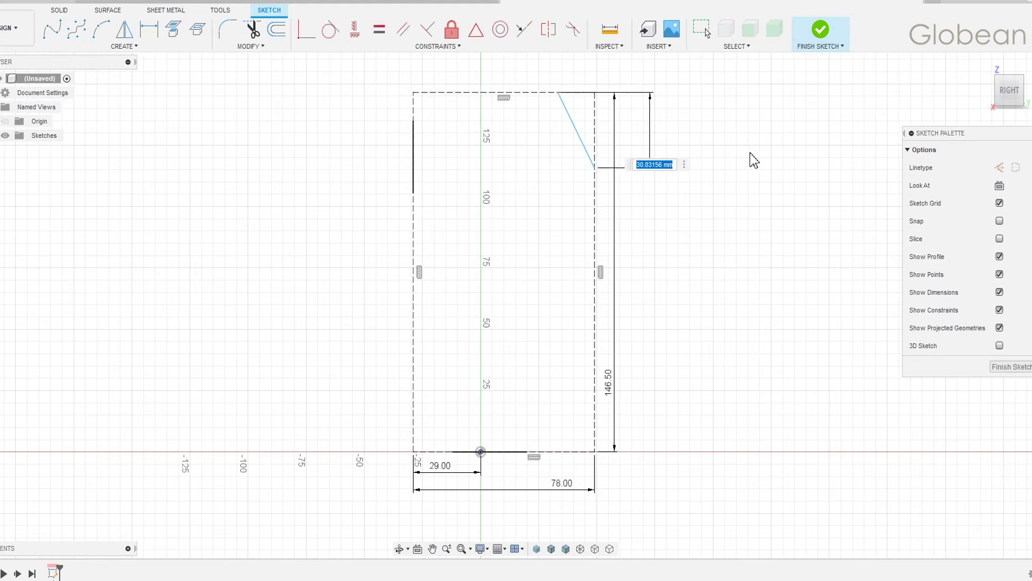
type("34.5")
key("Return")
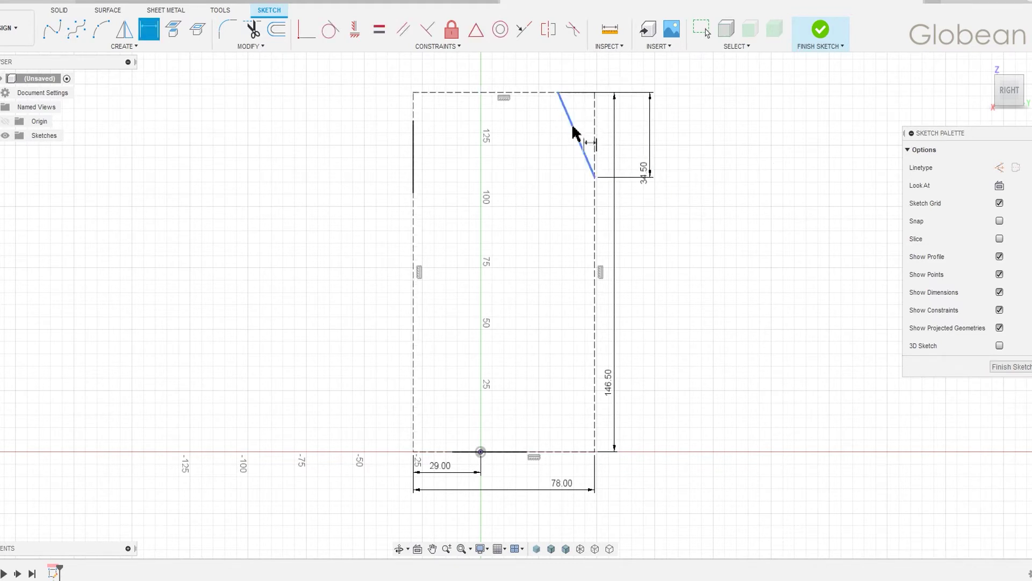
left_click(575, 131)
left_click(586, 125)
type(".5")
key("Return")
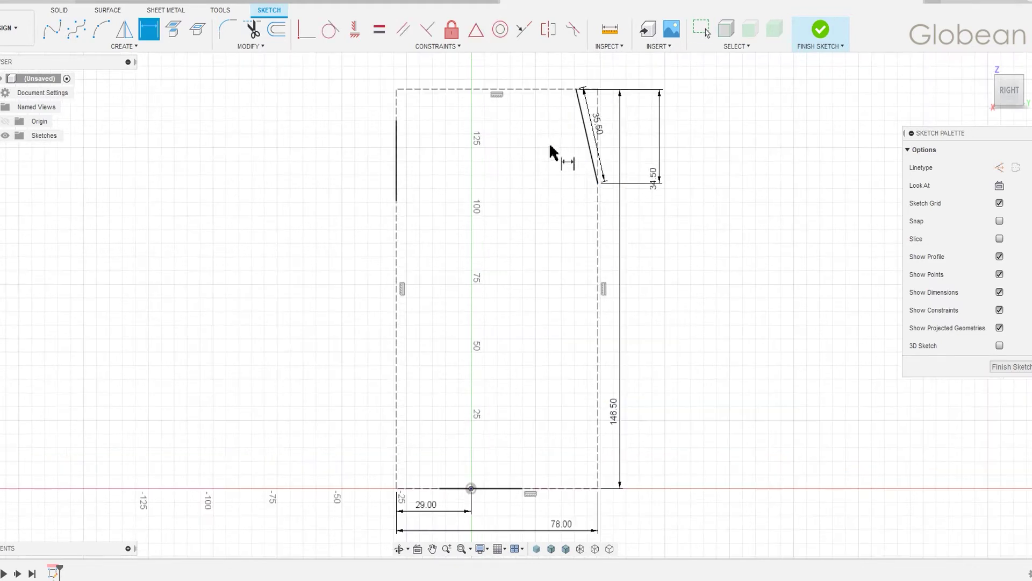
Join the left line top to the slanted line with an R800 arc.
left_click(100, 30)
left_click(409, 125)
left_click(573, 96)
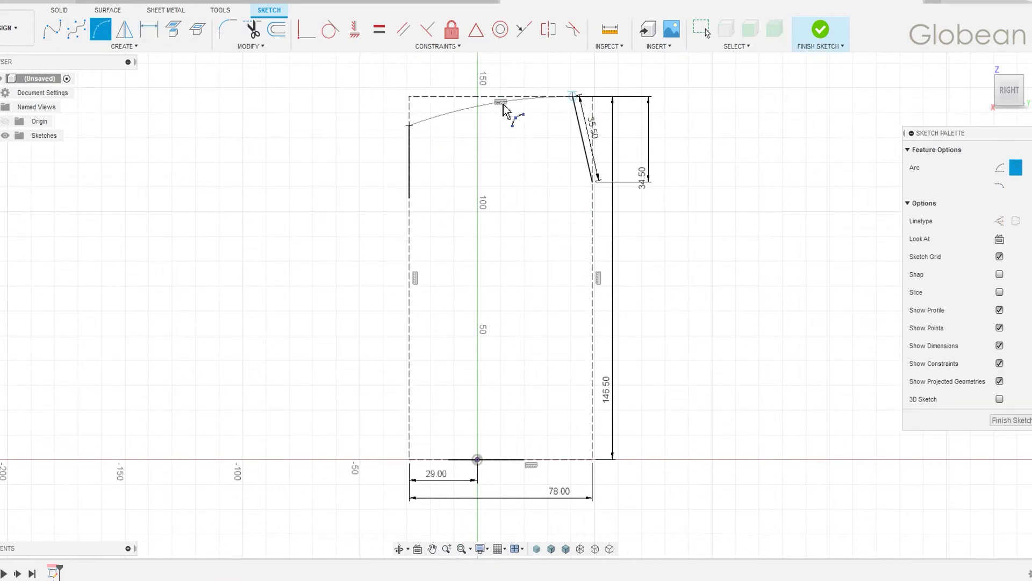
left_click(461, 107)
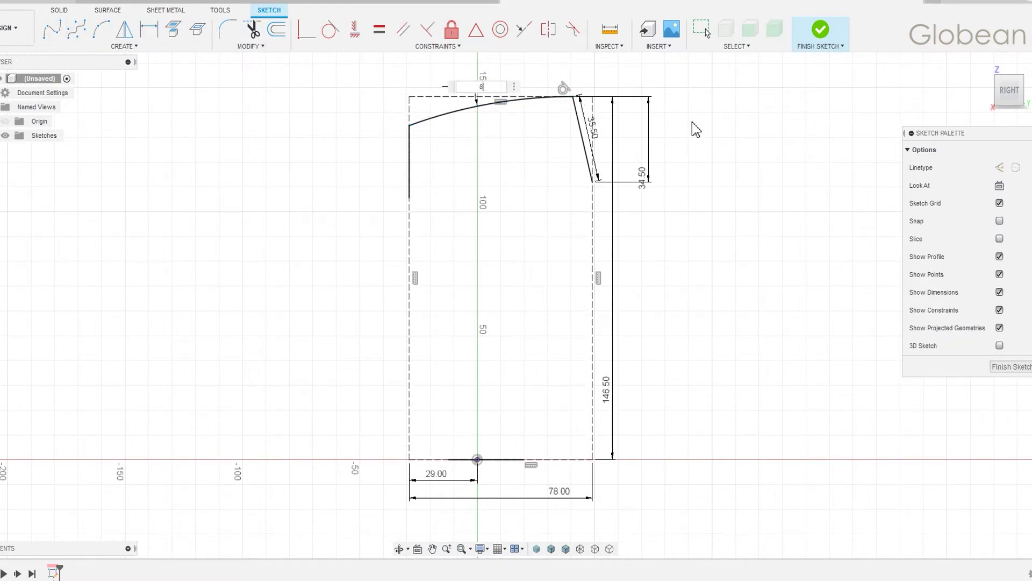
type("00")
key("Return")
scroll(271, 135, "down", 2)
left_click_drag(265, 173, 411, 119)
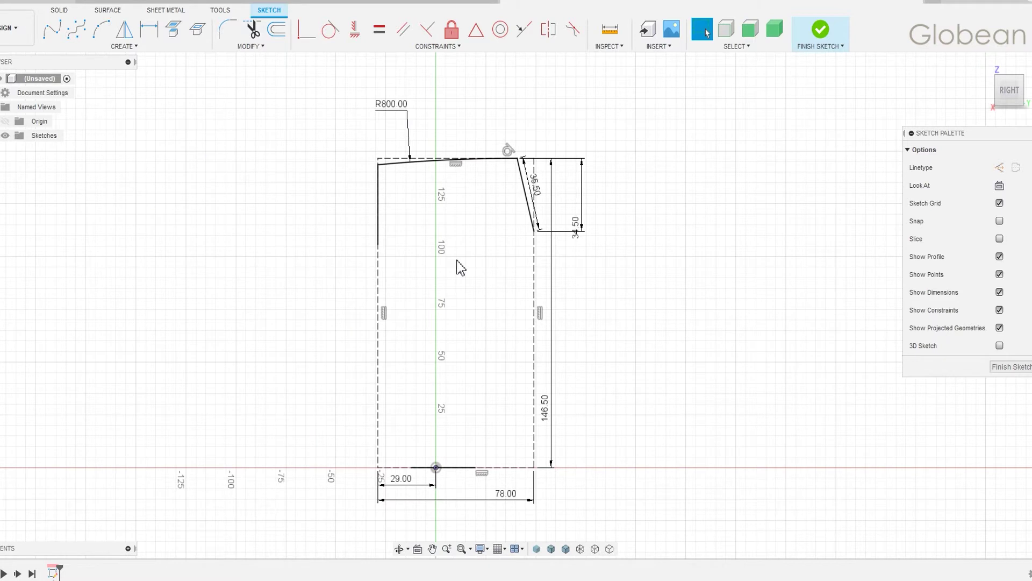
Dimension the left line to 42, the bottom line offset 14.50 and length 22.
key("d")
left_click(377, 224)
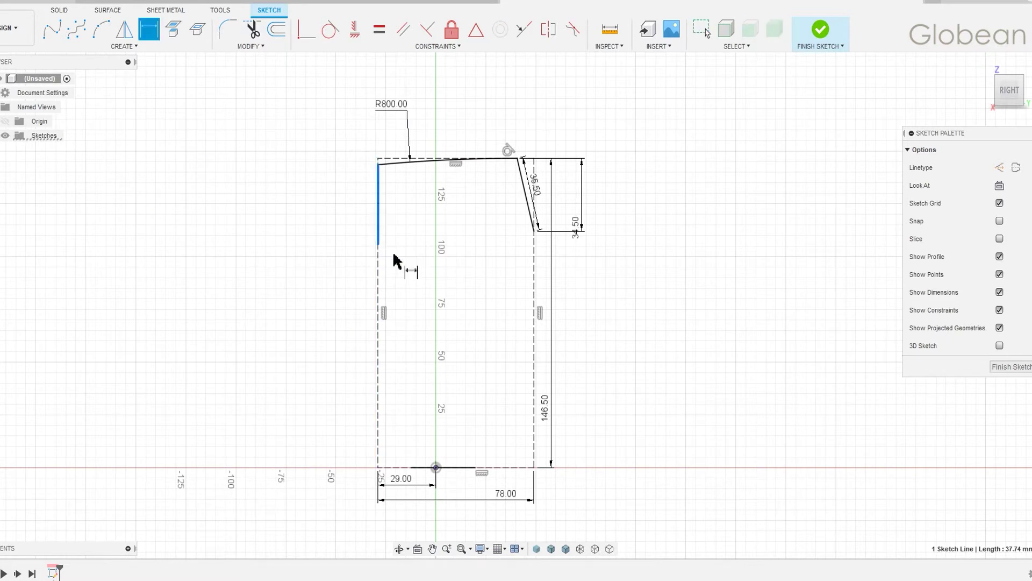
left_click(359, 215)
type("2")
key("Return")
scroll(430, 420, "up", 1)
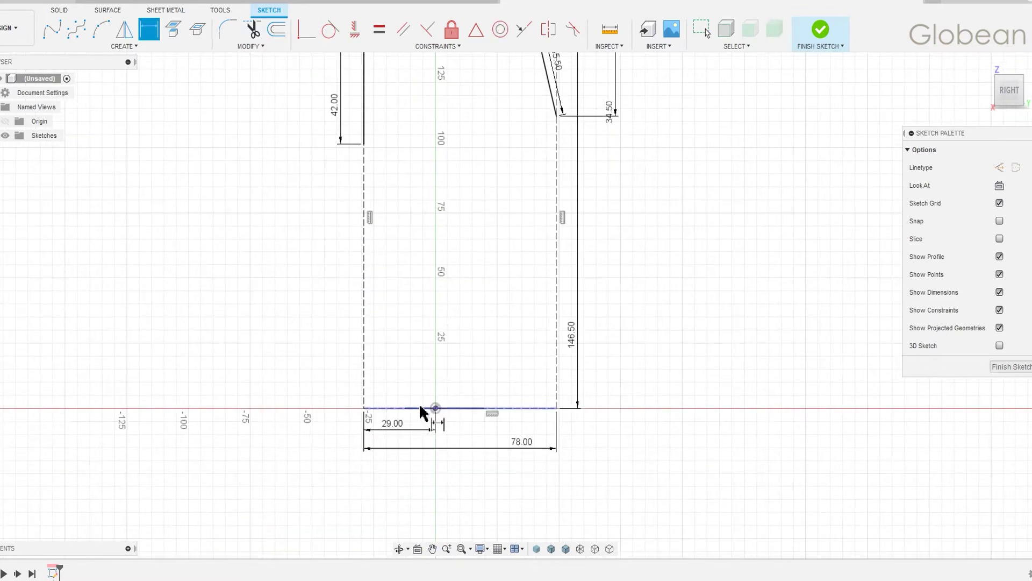
left_click(421, 409)
left_click(428, 418)
type("4.5")
key("Return")
left_click(479, 414)
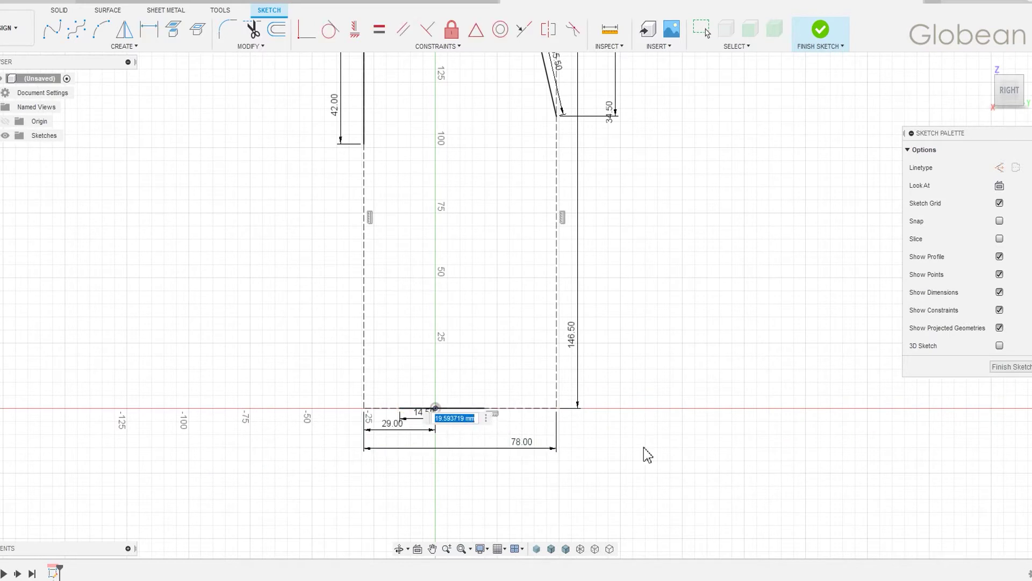
type("22")
key("Return")
Draw the left and right outer fit-point splines ending on the bottom line.
middle_click_drag(437, 357, 430, 432)
left_click(77, 30)
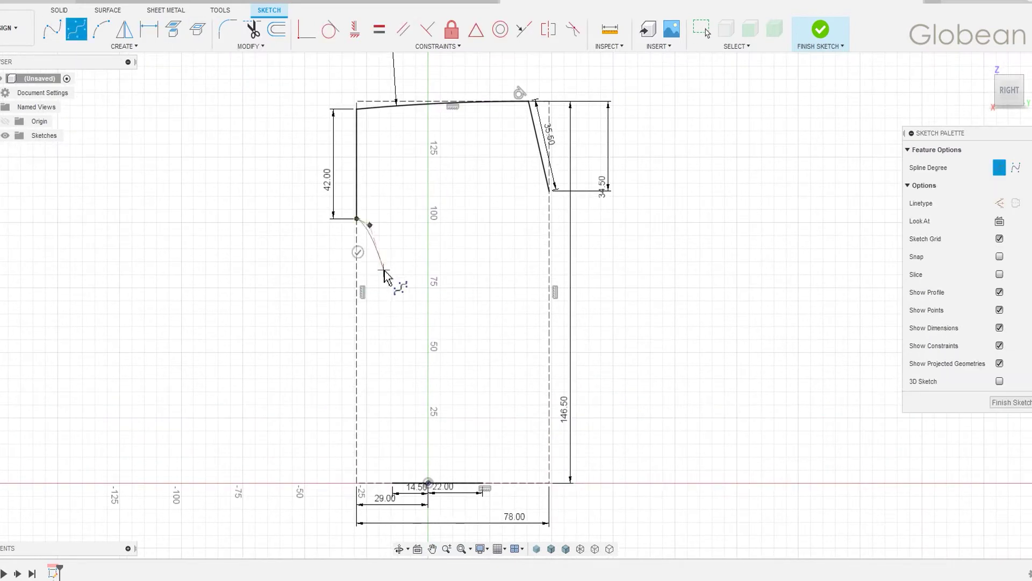
left_click(390, 404)
left_click(387, 457)
left_click(392, 483)
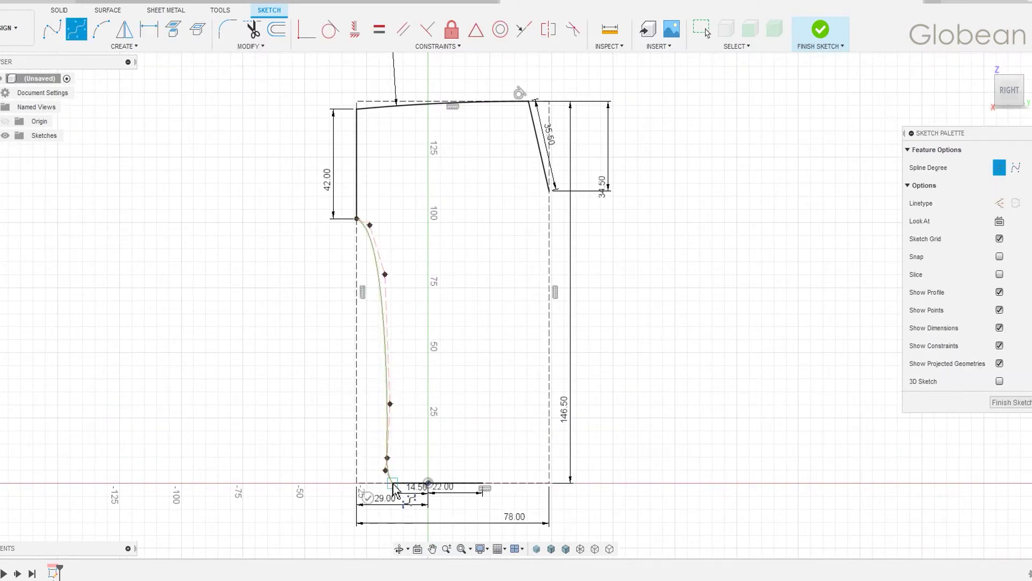
key("Return")
scroll(460, 279, "down", 1)
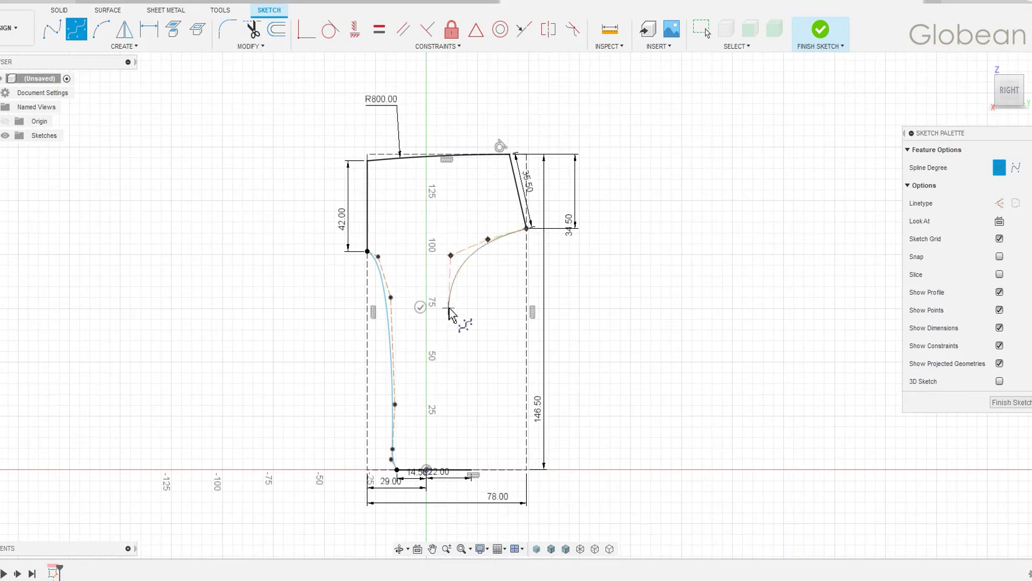
left_click(460, 418)
left_click(472, 469)
key("Return")
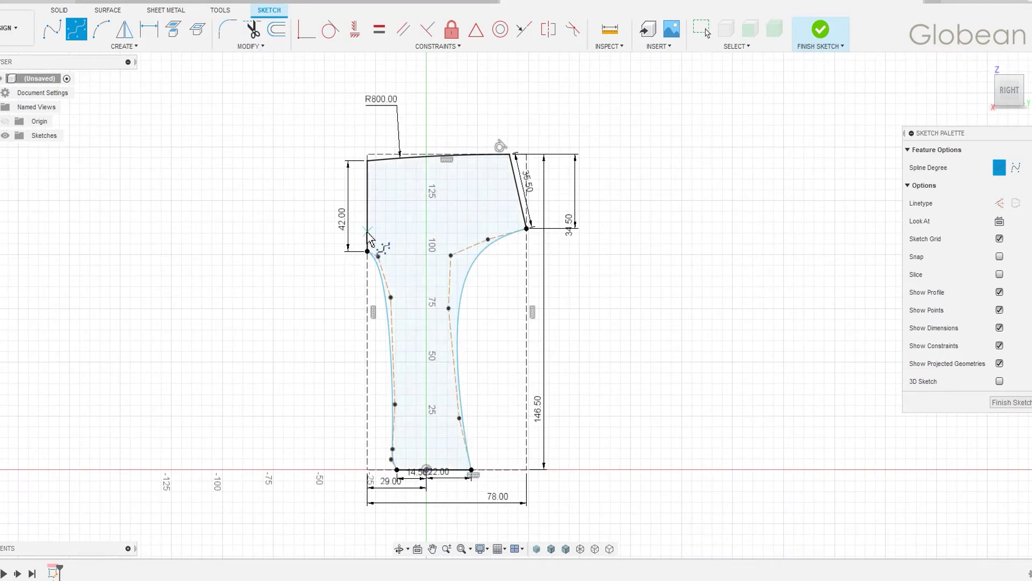
Draw the two inner splines, reshape the inner curve, and finish the sketch.
left_click(408, 380)
left_click(404, 444)
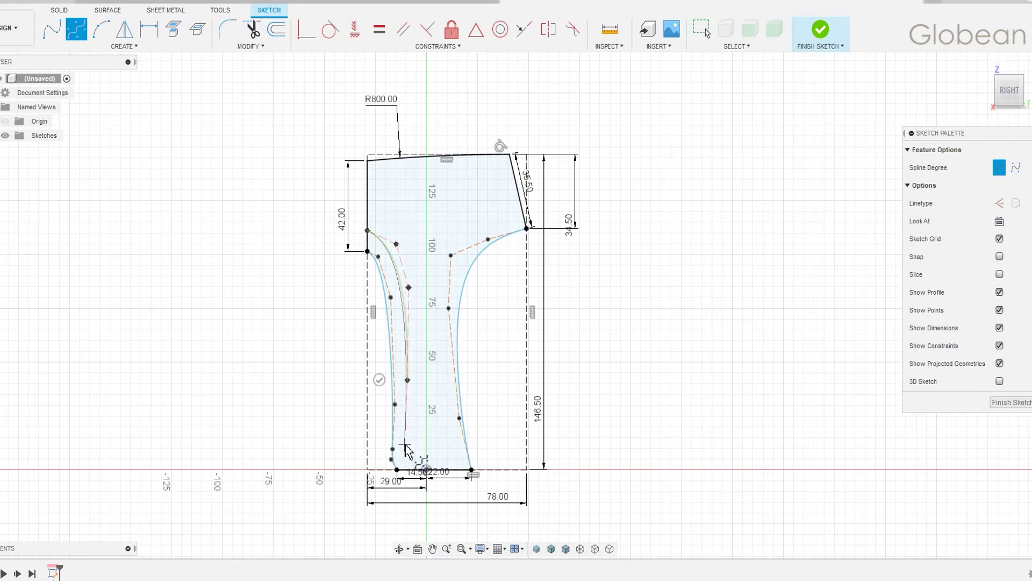
left_click(397, 469)
key("Return")
left_click(428, 299)
left_click(433, 407)
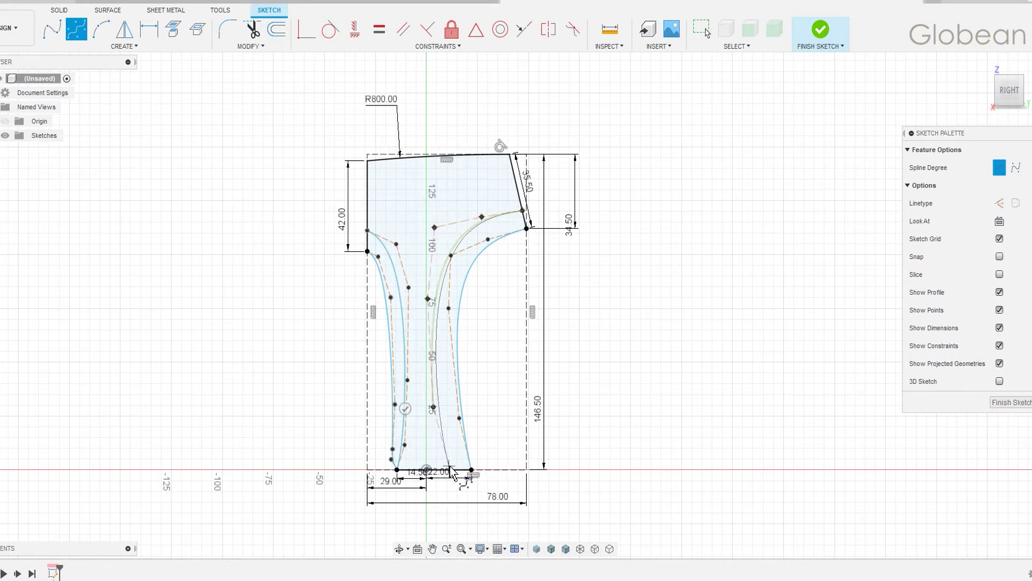
key("Escape")
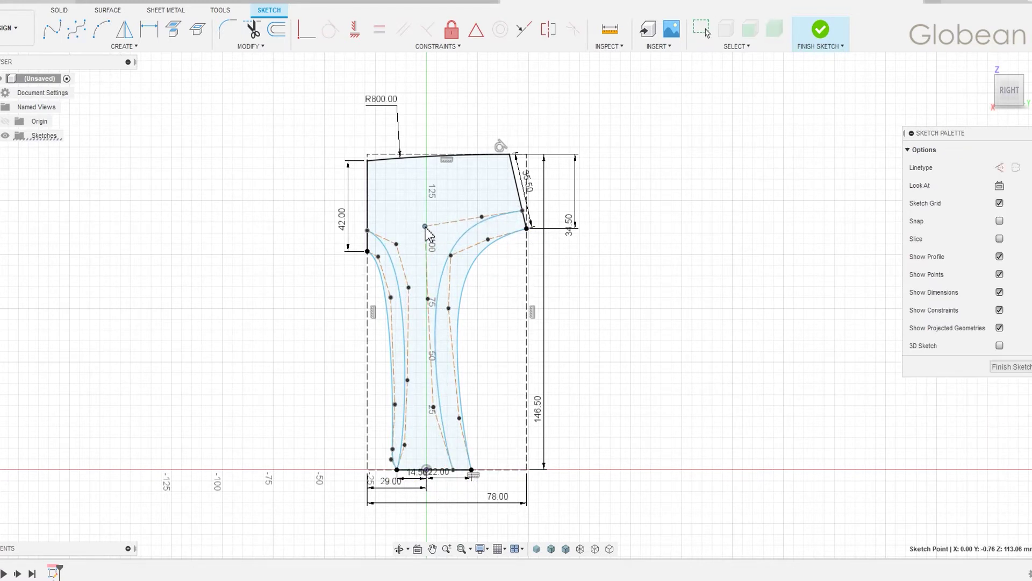
left_click_drag(407, 380, 411, 373)
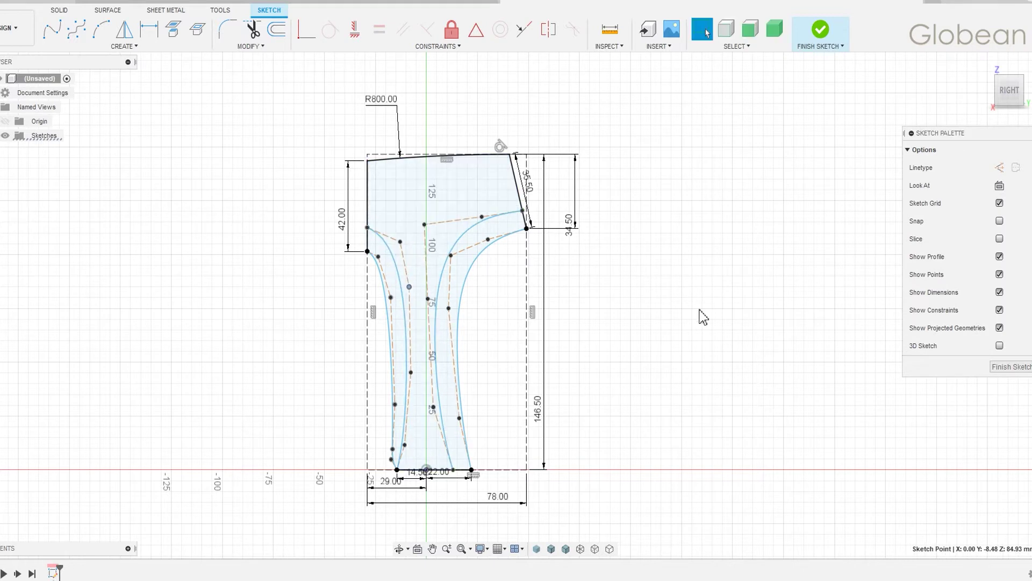
middle_click_drag(701, 316, 676, 299, "shift")
left_click(820, 31)
Start a new sketch on the base plane.
mouse_move(535, 405)
middle_mouse_down("shift")
mouse_move(525, 413)
mouse_move(682, 278)
middle_mouse_up("shift")
left_click(1003, 95)
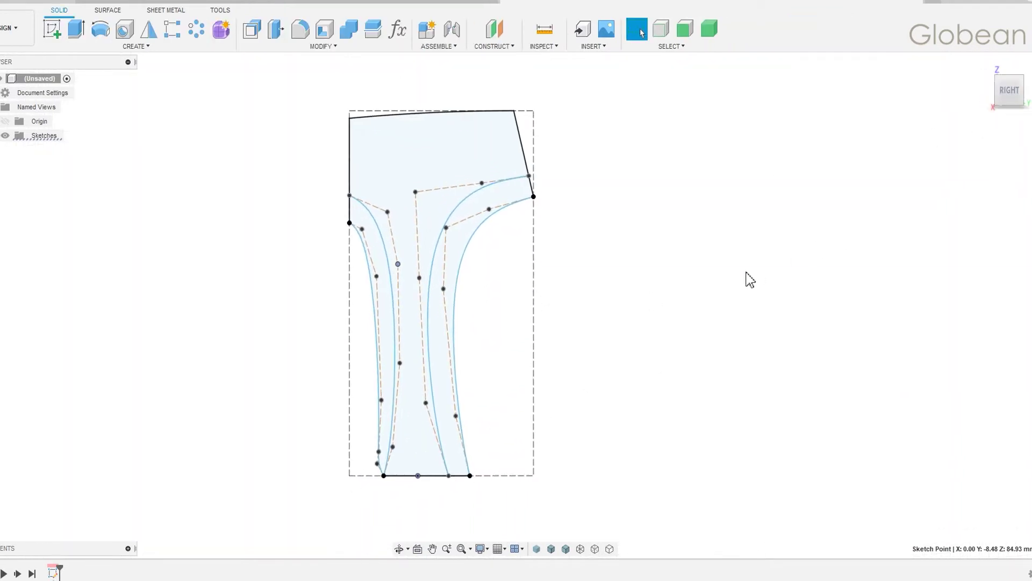
left_click(52, 29)
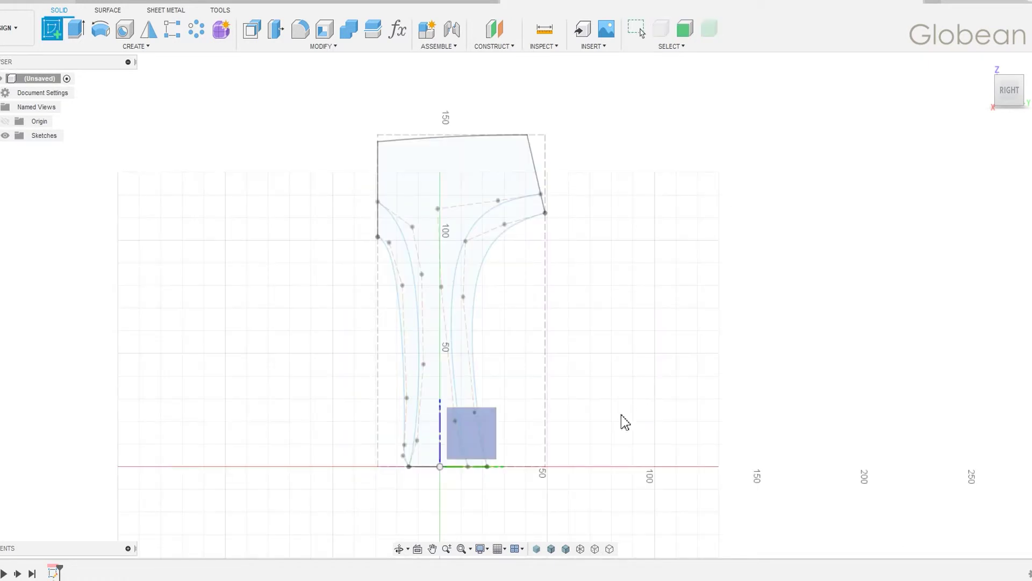
middle_click_drag(622, 422, 670, 454, "shift")
left_click(495, 470)
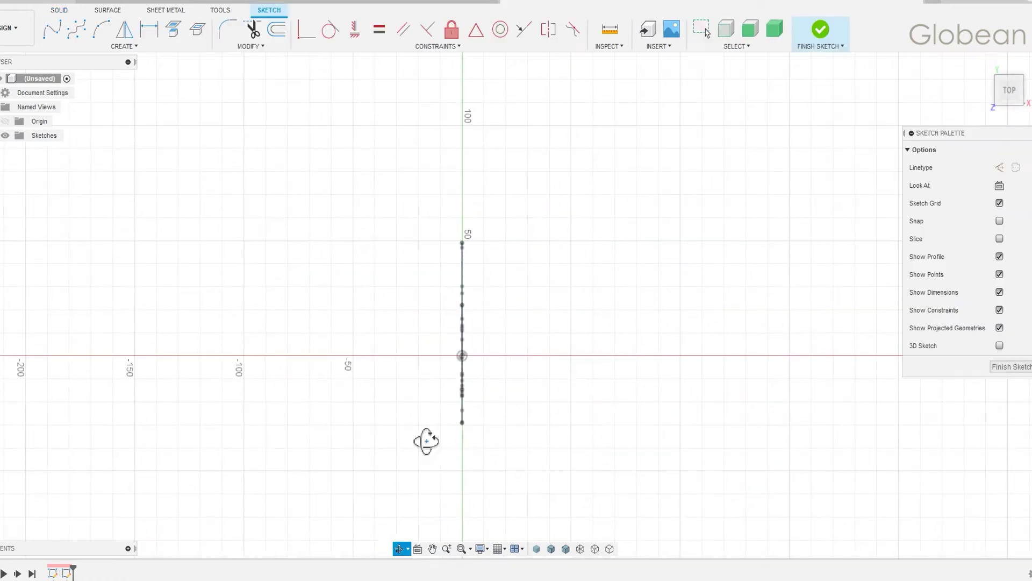
Project the grip profile's bottom point into the new sketch.
middle_click_drag(424, 440, 380, 368, "shift")
scroll(380, 369, "down", 2)
scroll(425, 412, "up", 2)
key("p")
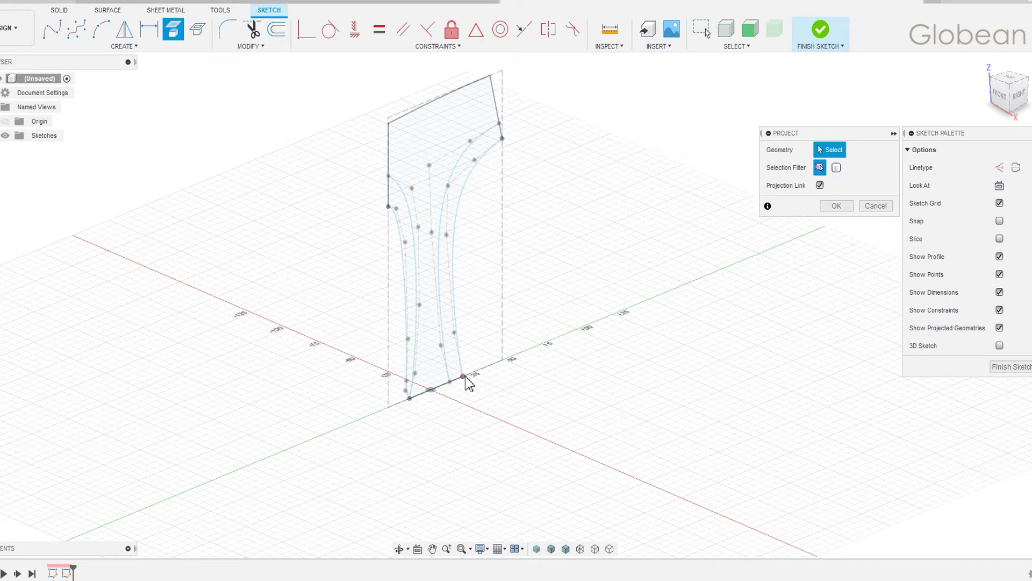
left_click(462, 376)
left_click(834, 209)
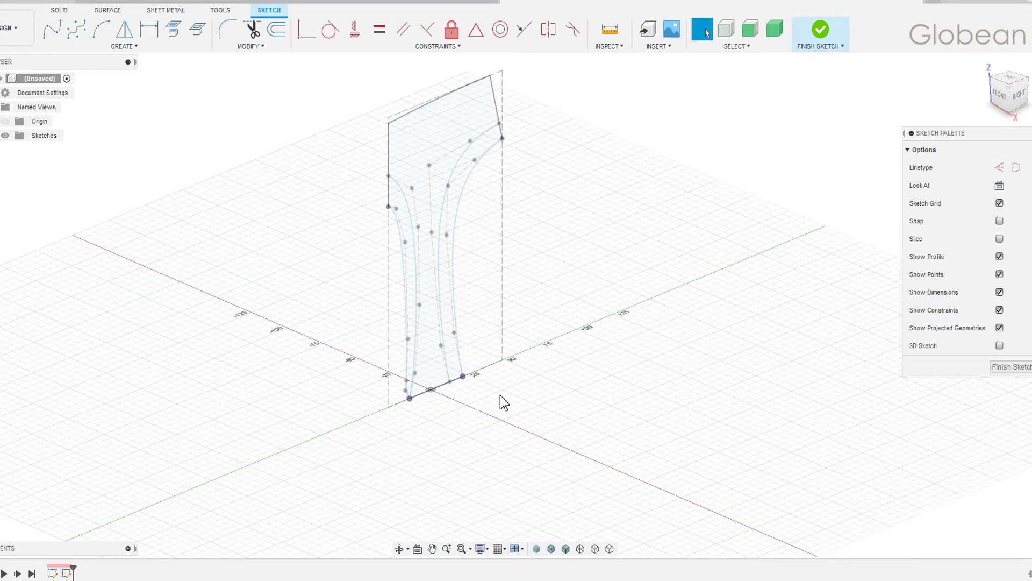
middle_click_drag(504, 403, 515, 418, "shift")
Draw a control-point spline for one side of the cross-section.
left_click(77, 28)
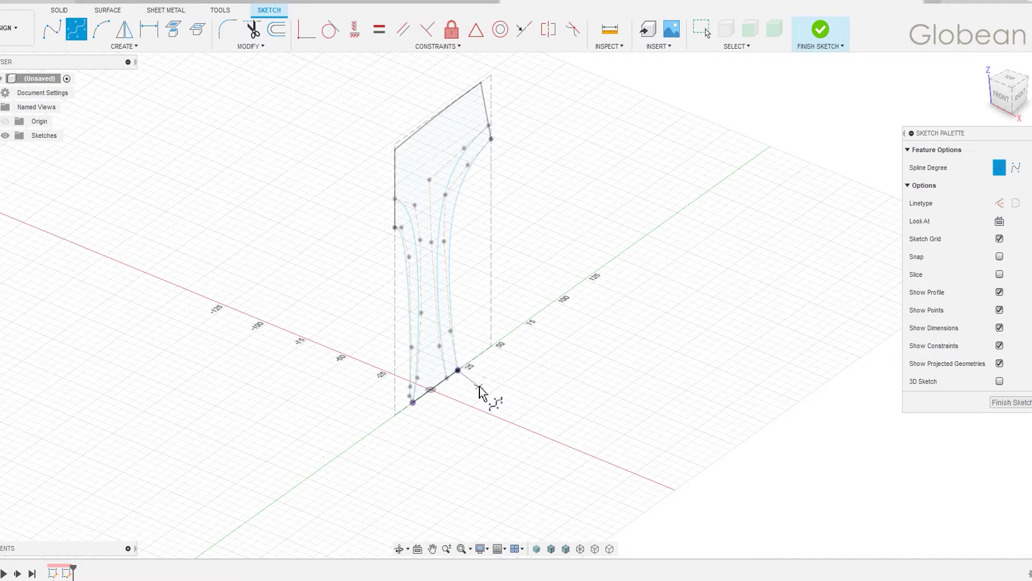
key("Escape")
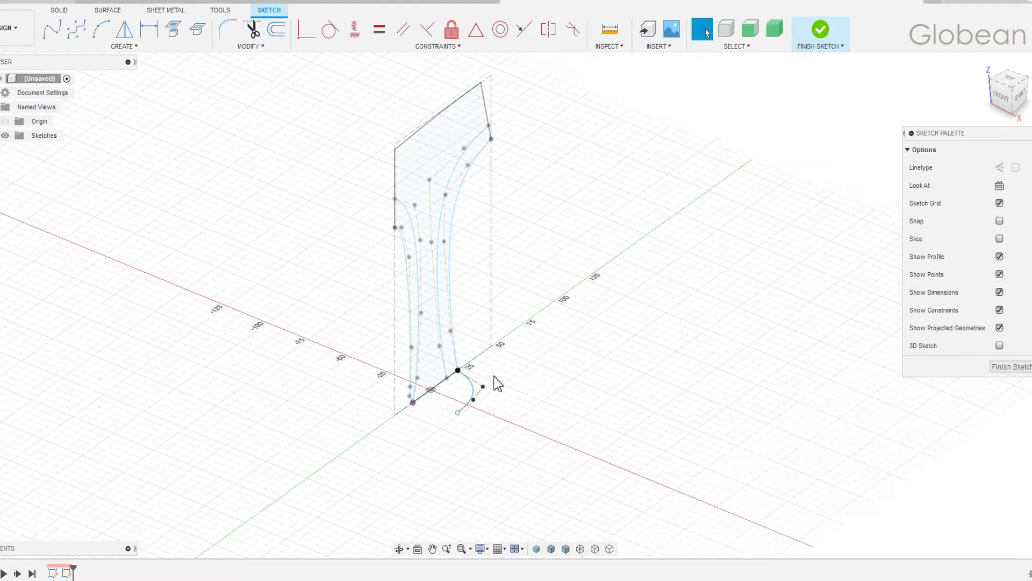
scroll(473, 384, "up", 2)
scroll(461, 364, "up", 2)
left_click(355, 28)
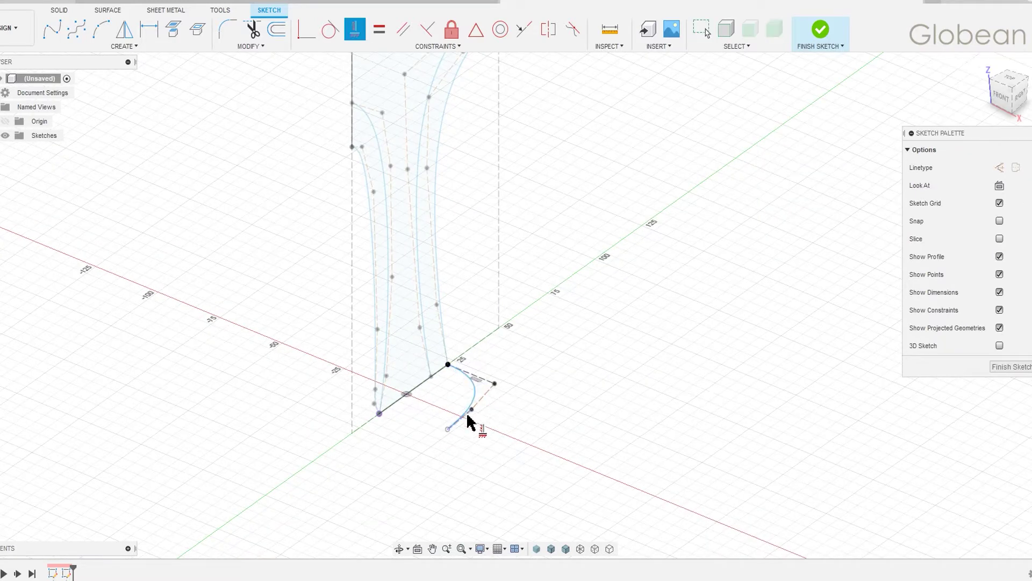
Mirror the spline about the centre axis to form the opposite side.
key("Escape")
left_click(475, 395)
left_click(124, 29)
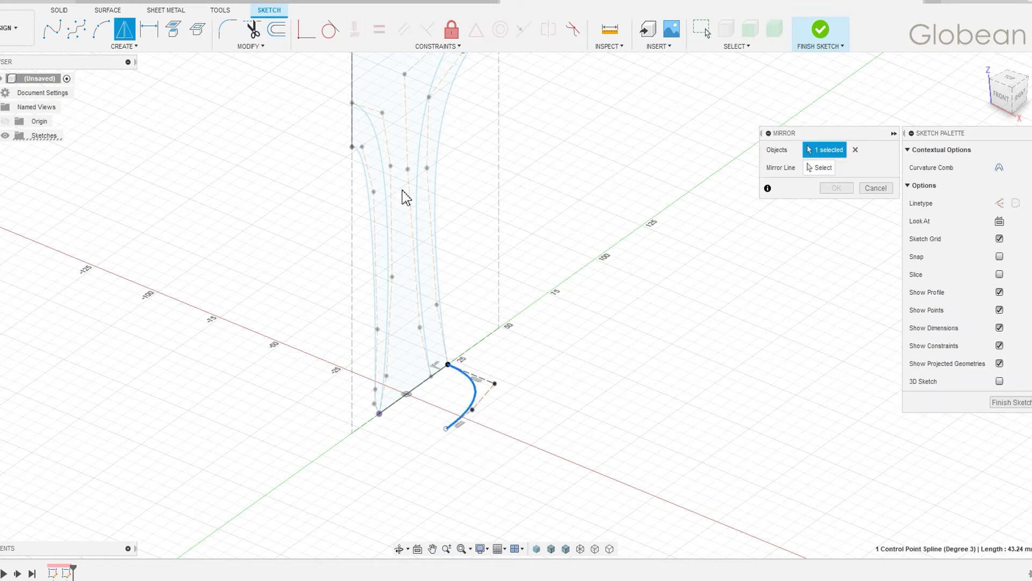
left_click(3, 135)
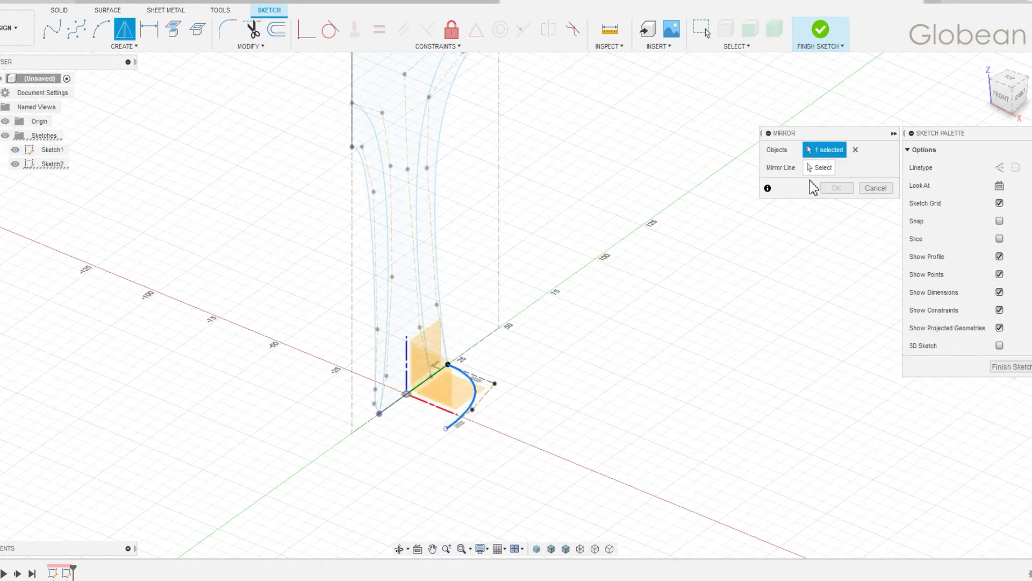
left_click(819, 168)
left_click(436, 342)
left_click(836, 188)
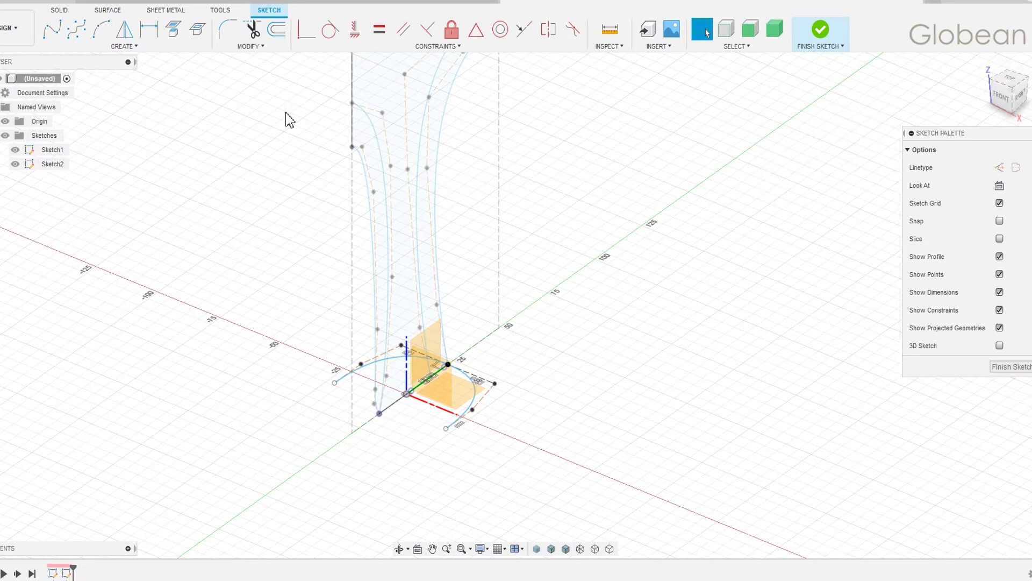
Close the bottom of the profile with a three-point arc between the curve ends.
left_click(330, 28)
left_click(101, 29)
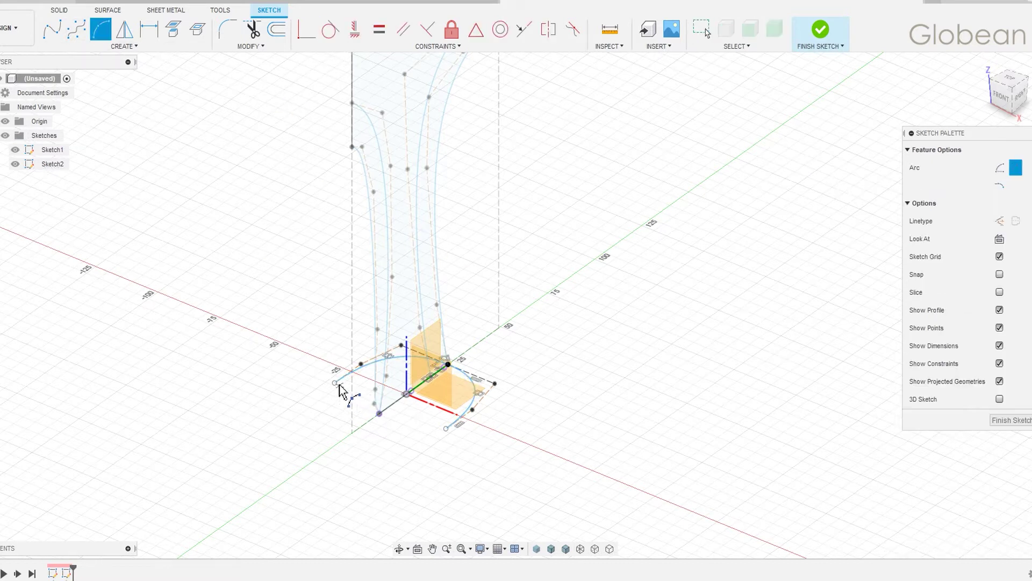
left_click(334, 382)
left_click(388, 423)
key("Escape")
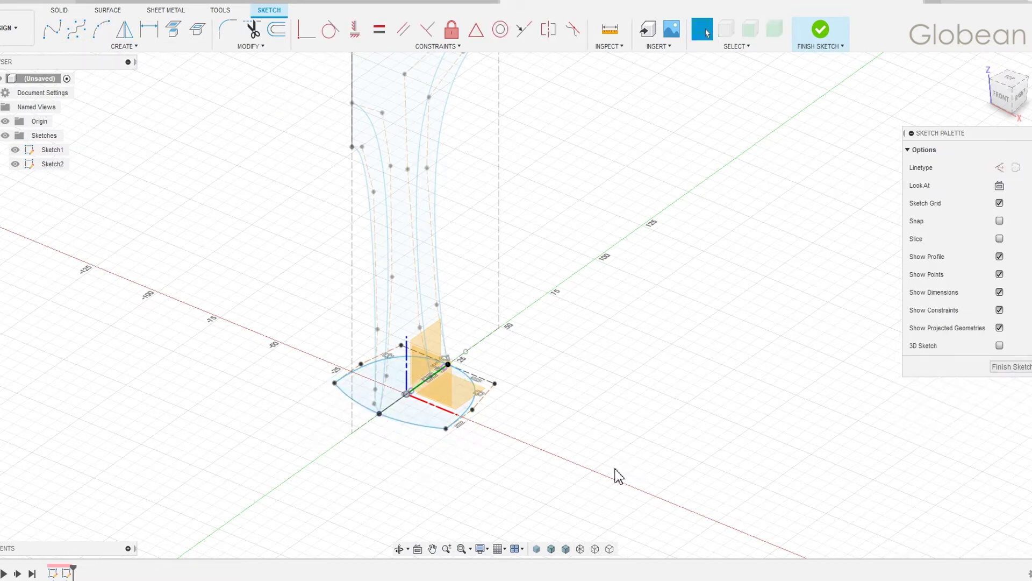
Dimension the bottom arc's height to 2 mm in top view.
key("d")
left_click(1008, 79)
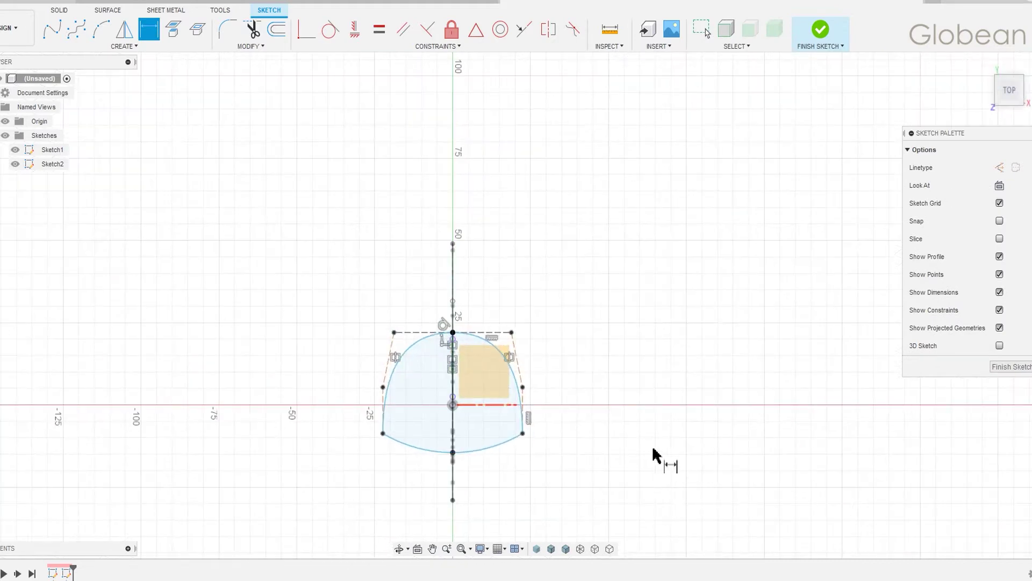
left_click(494, 290)
left_click(407, 314)
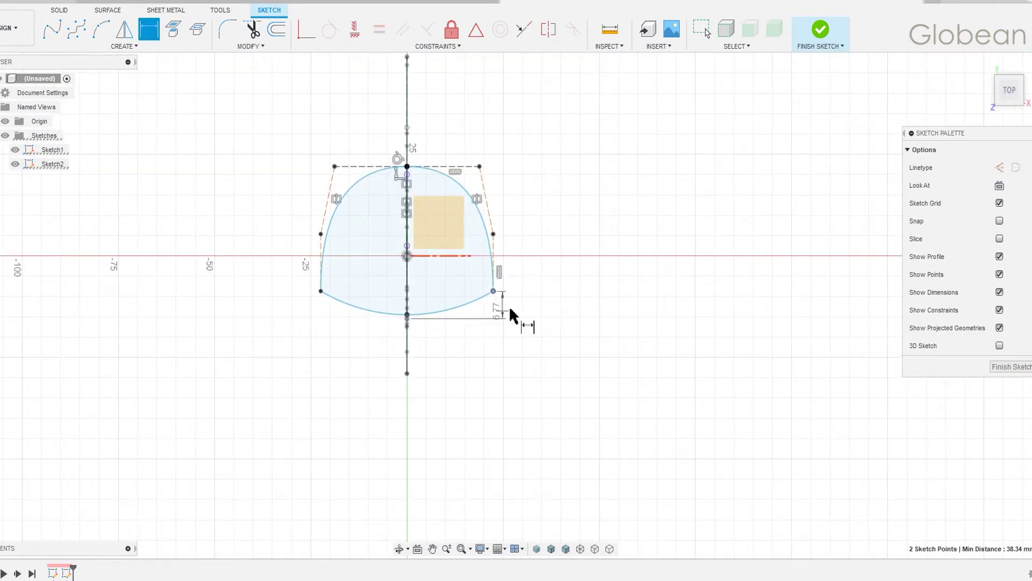
left_click(512, 318)
middle_click_drag(512, 318, 472, 272, "shift")
left_click(987, 117)
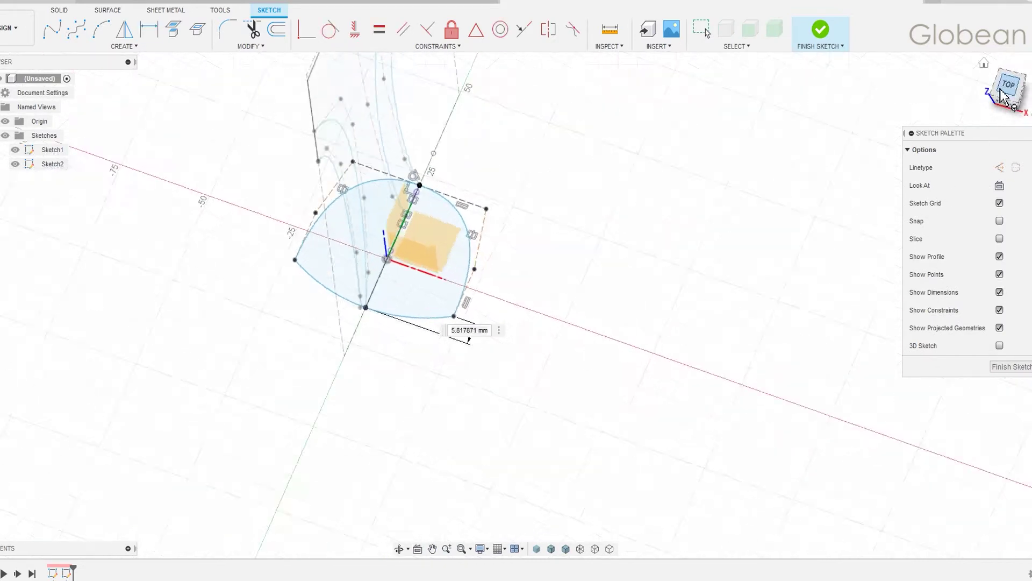
type("2")
key("Return")
scroll(363, 209, "up", 3)
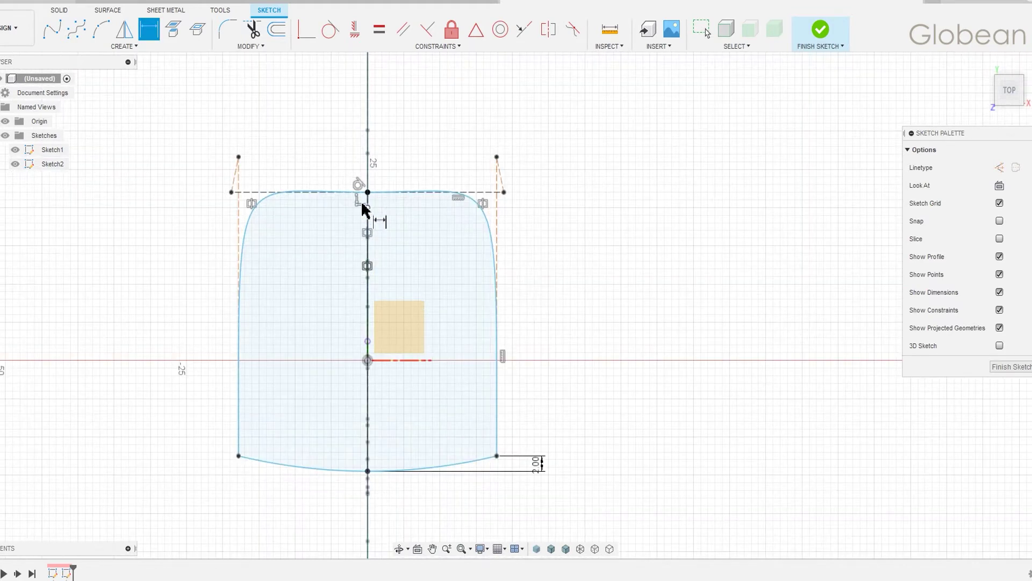
Widen the shape, equalize the top and right control lines, and set 35 mm width.
left_click_drag(501, 181, 539, 310)
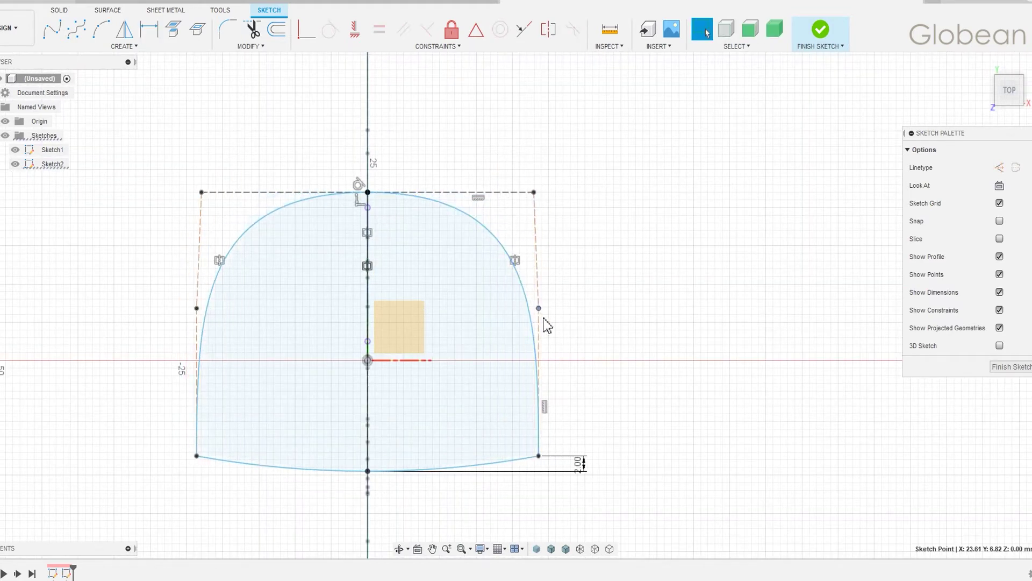
left_click(379, 29)
left_click(500, 193)
left_click(537, 323)
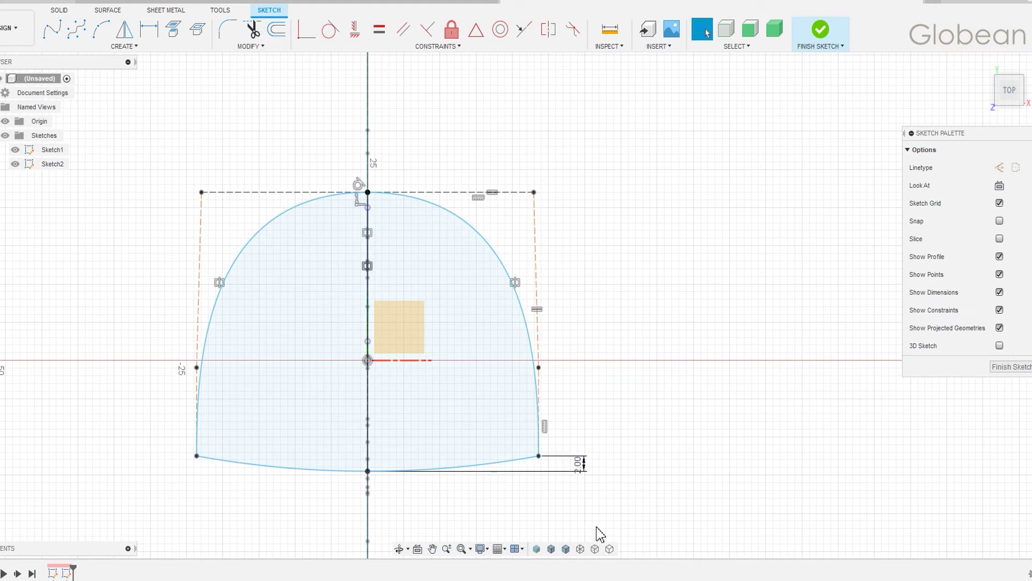
key("d")
left_click(403, 471)
left_click(440, 500)
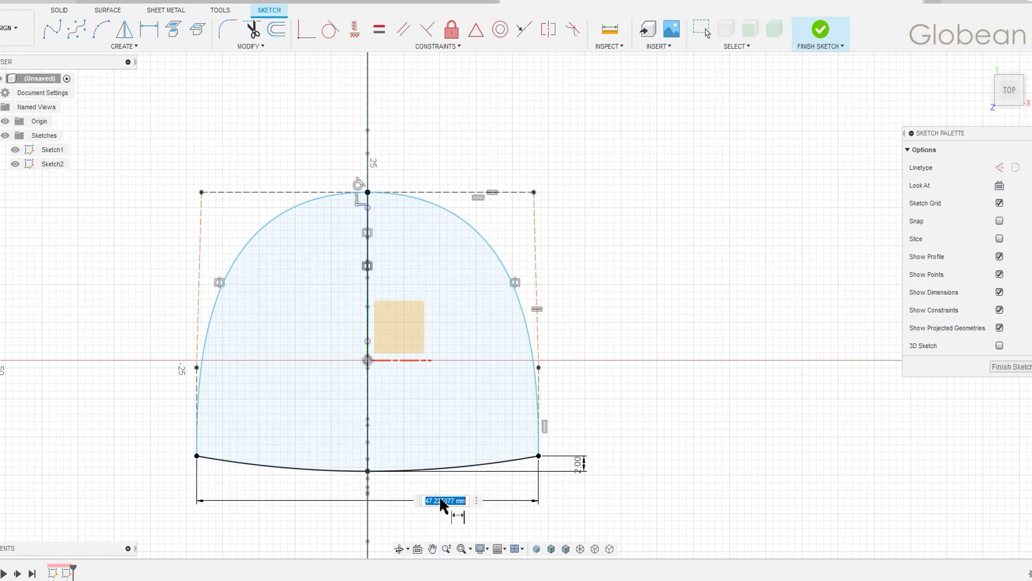
type("35")
key("Return")
key("Escape")
Move the top-right control point inward and make the right-side control segments equal.
left_click_drag(534, 192, 475, 192)
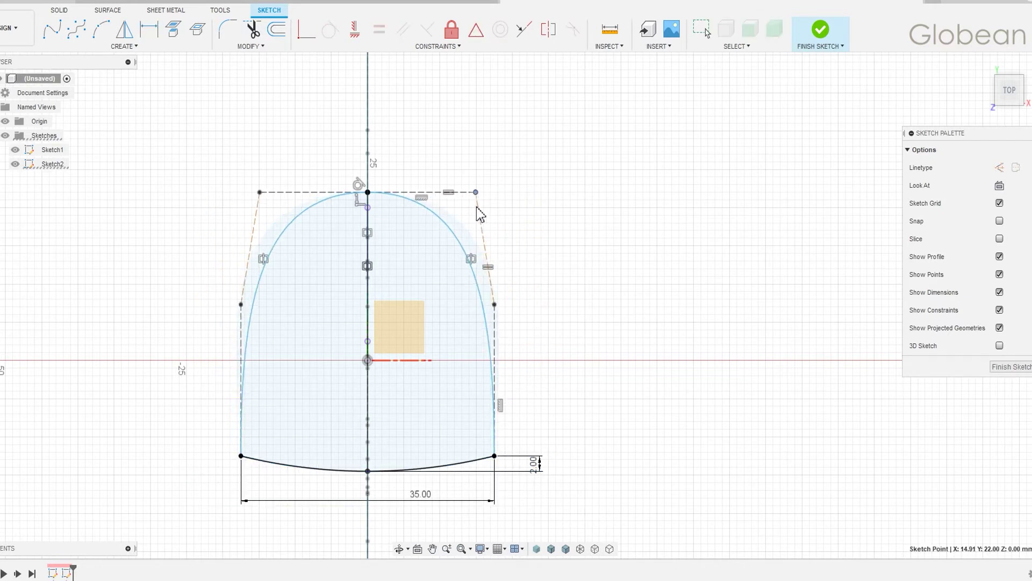
left_click(376, 31)
left_click(485, 248)
left_click(494, 376)
scroll(591, 407, "down", 1)
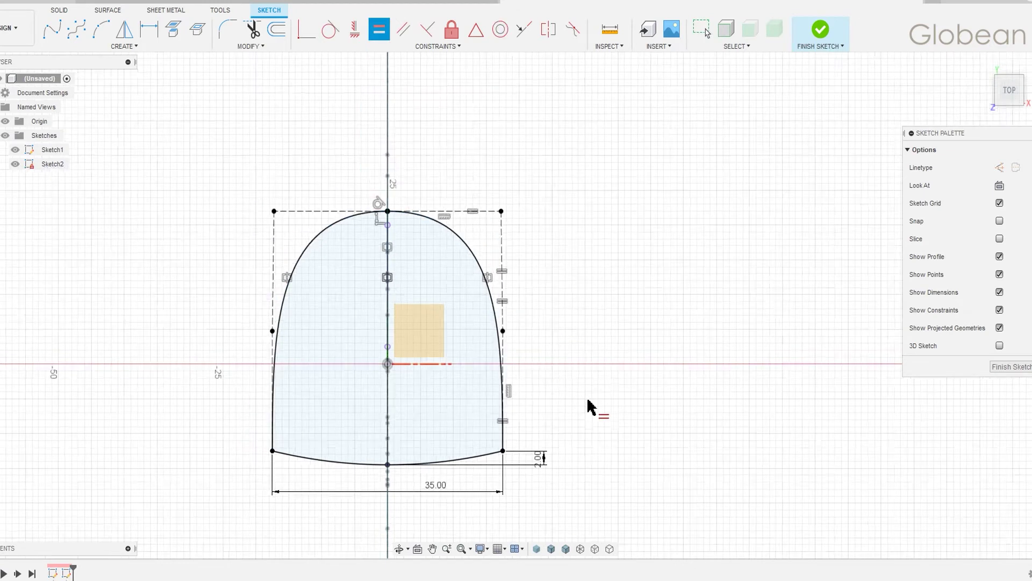
middle_click_drag(617, 369, 664, 295, "shift")
Finish the sketch and orbit the model to a front-right angle.
left_click(819, 30)
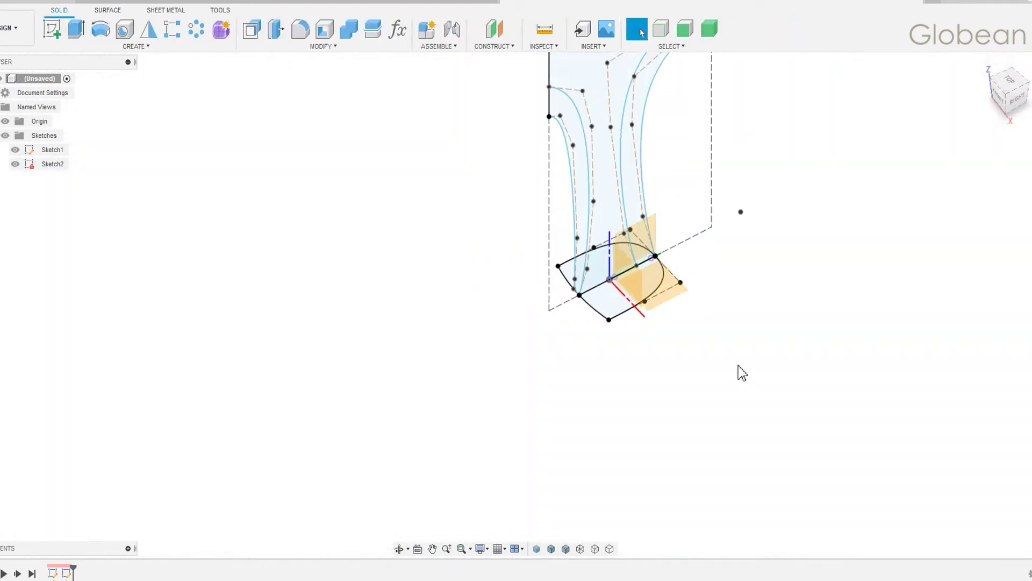
middle_click_drag(740, 371, 596, 478, "shift")
middle_click_drag(548, 390, 581, 364, "shift")
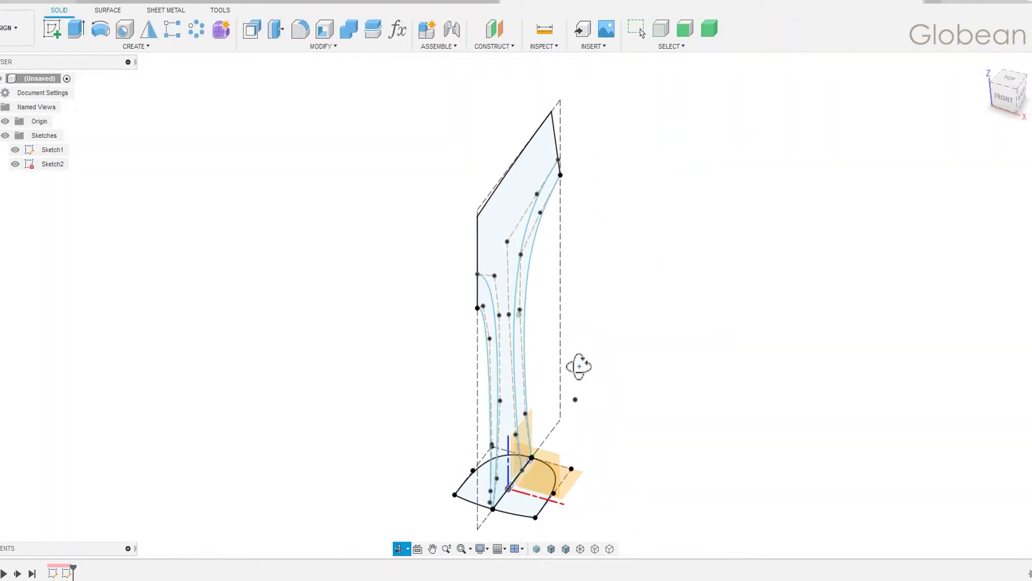
Add angled construction planes on the profile's left and right edges, then select the left plane.
left_click(510, 46)
left_click(503, 72)
middle_click_drag(571, 216, 433, 222, "shift")
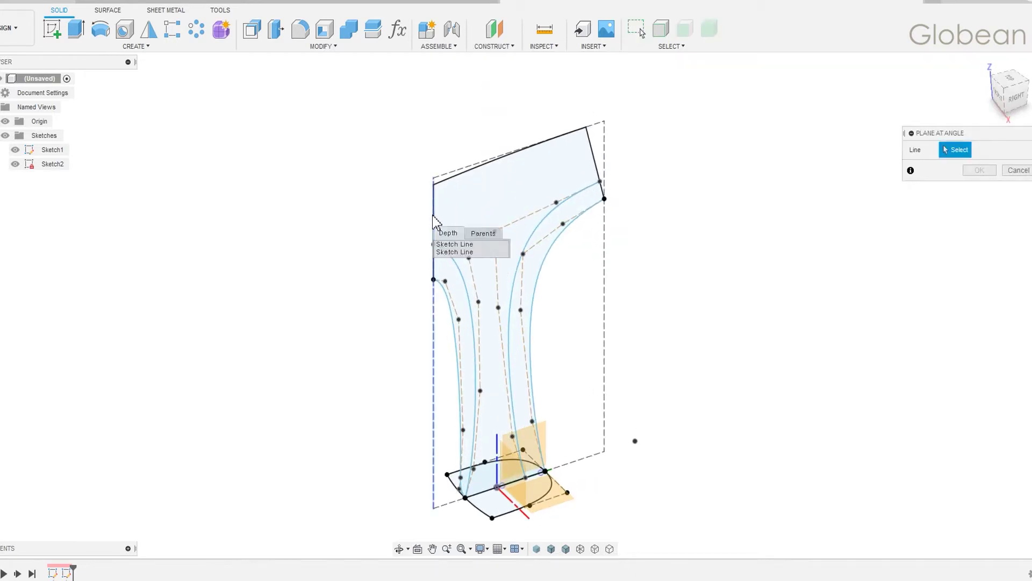
left_click(445, 252)
key("Return")
key("Return")
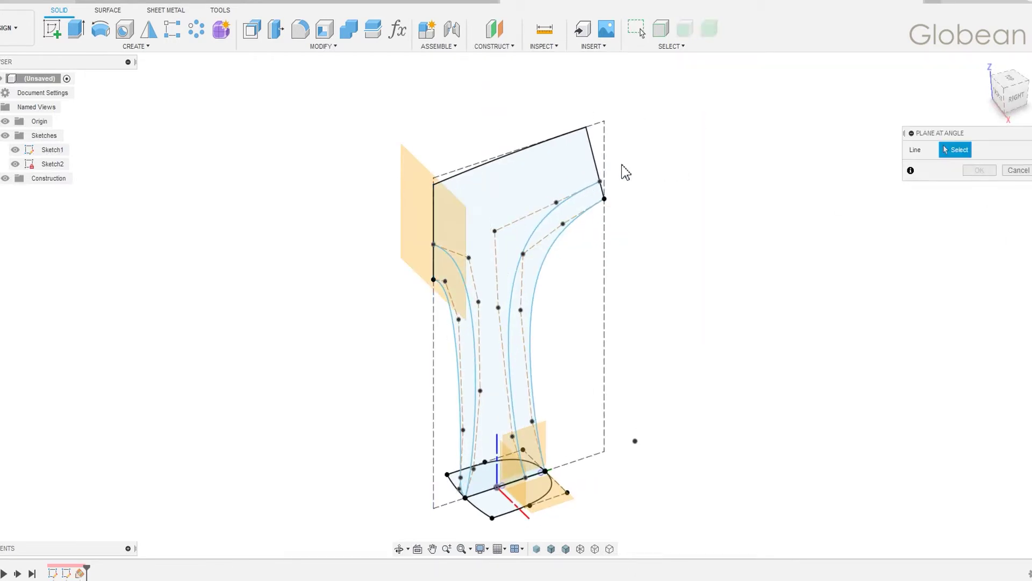
left_click(596, 166)
left_click(979, 187)
middle_click_drag(707, 212, 685, 233, "shift")
left_click(484, 231)
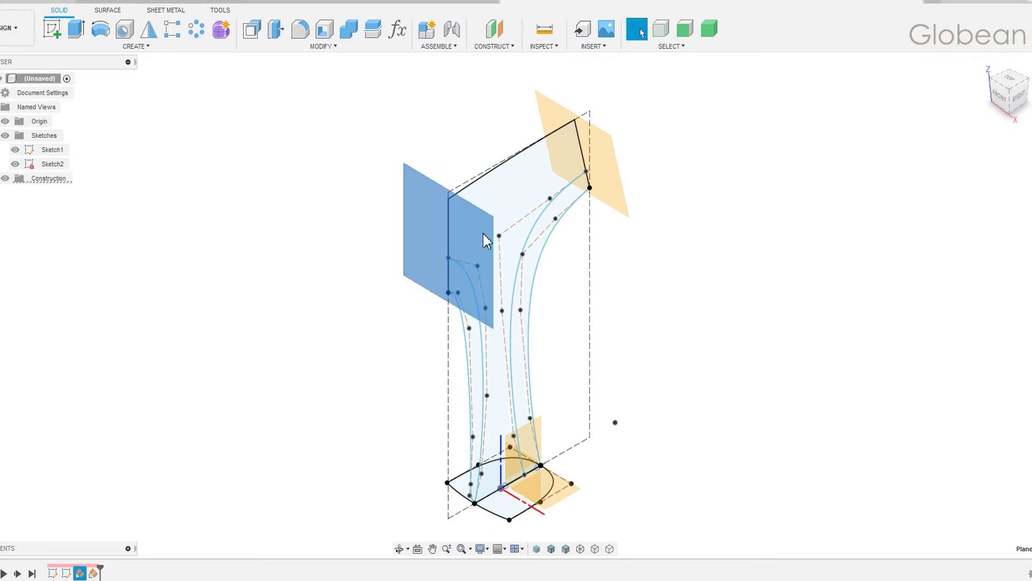
Project the grip profile's left edge into the new sketch, viewed from the front.
key("p")
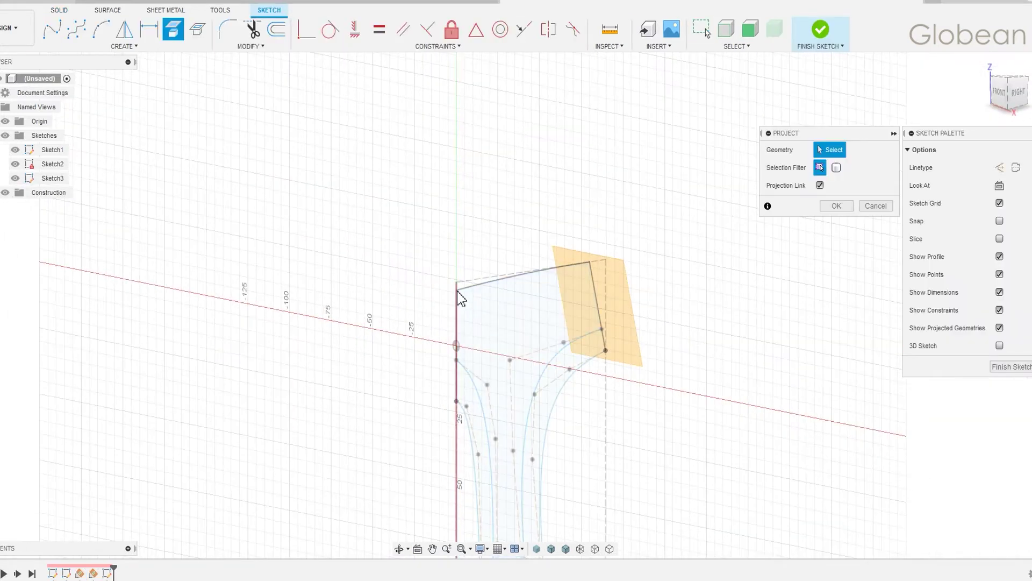
left_click(462, 298)
left_click(480, 345)
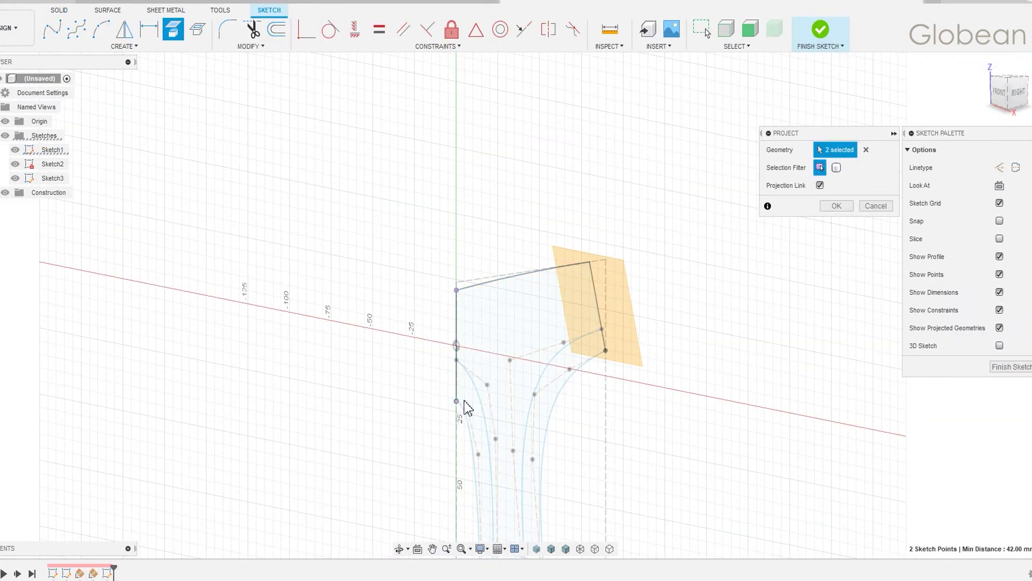
left_click(836, 206)
left_click(1006, 88)
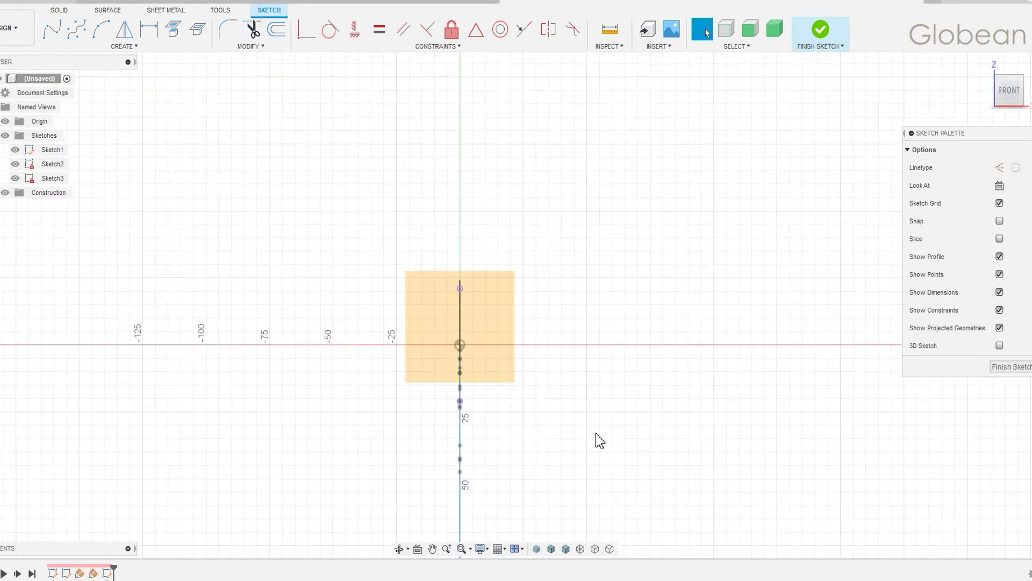
Draw a spline side curve with a vertical line above it, constraining the spline end vertical.
left_click(77, 30)
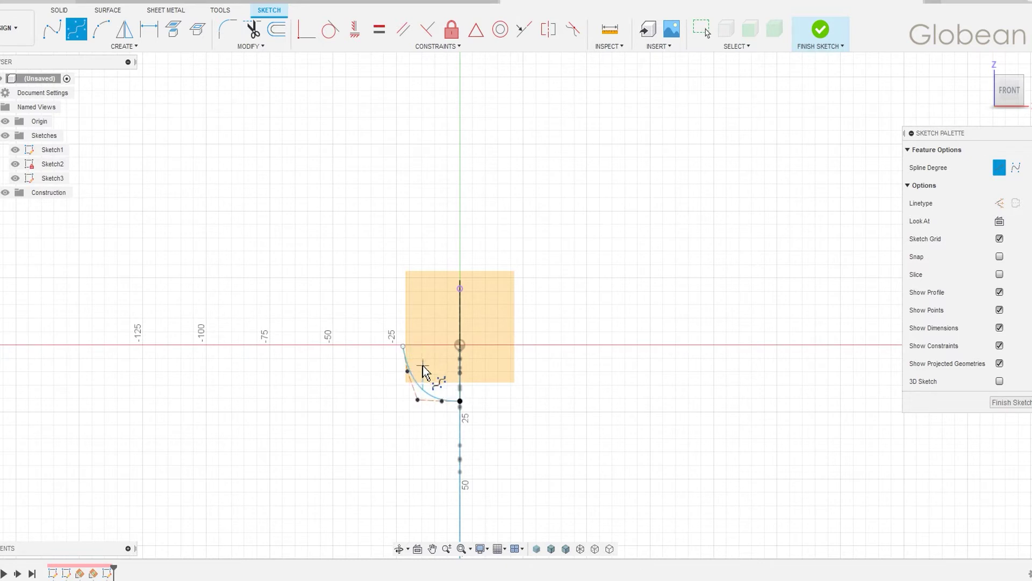
key("Escape")
key("l")
left_click(404, 346)
left_click(403, 298)
key("Escape")
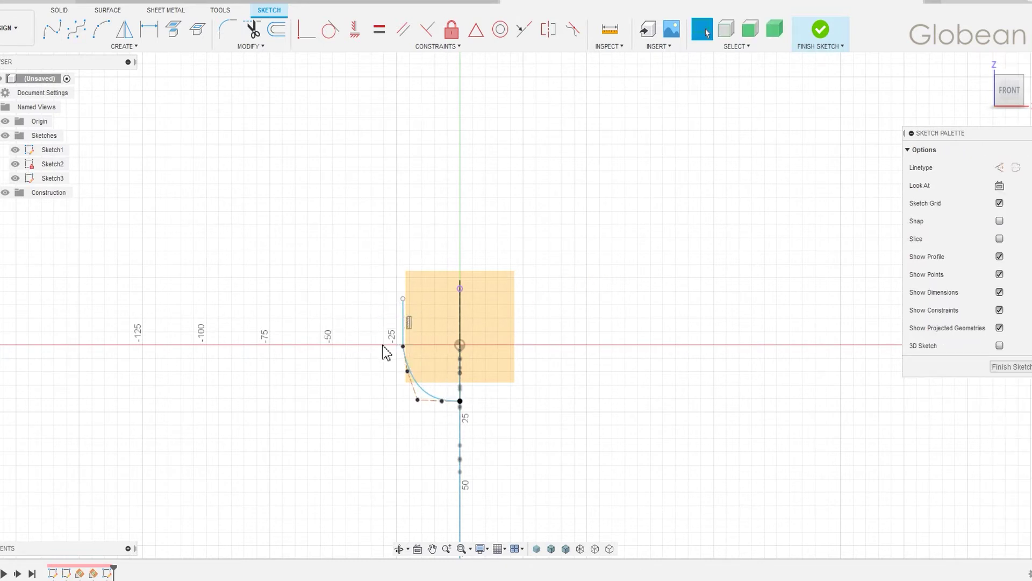
scroll(441, 400, "up", 5)
left_click(355, 29)
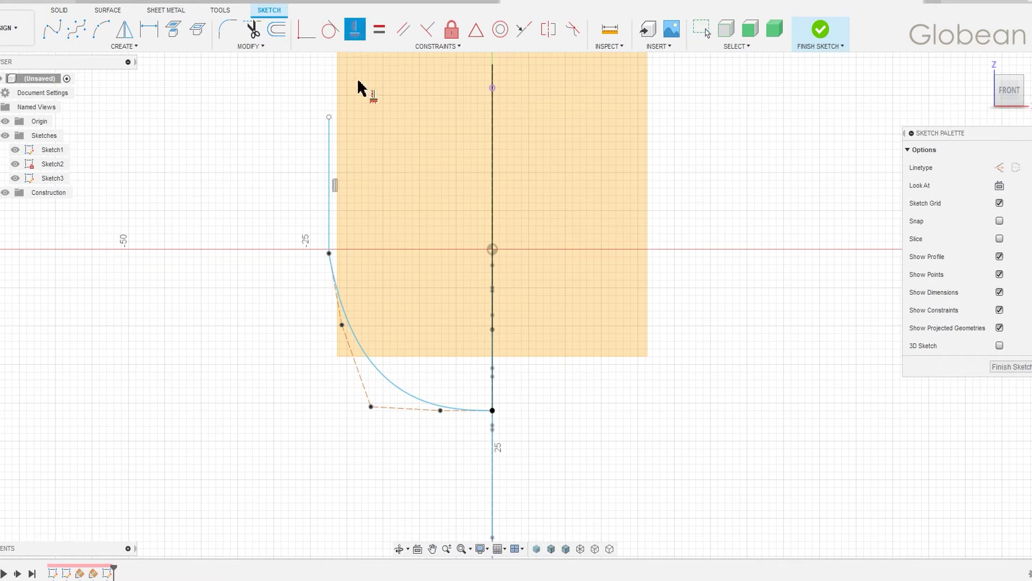
left_click(335, 289)
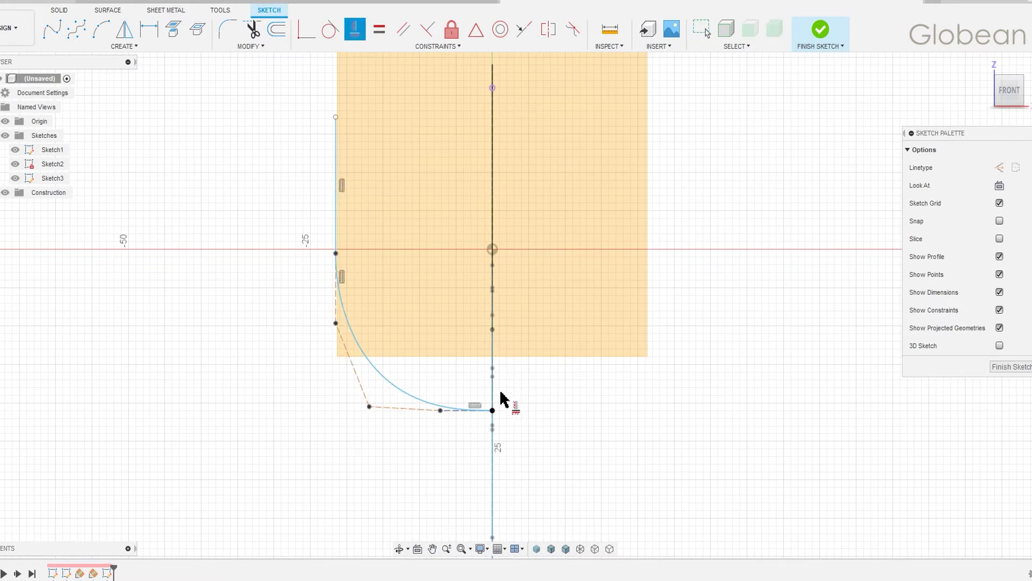
scroll(495, 401, "down", 1)
key("Escape")
Mirror the spline and vertical line about the centre axis.
left_click(360, 349)
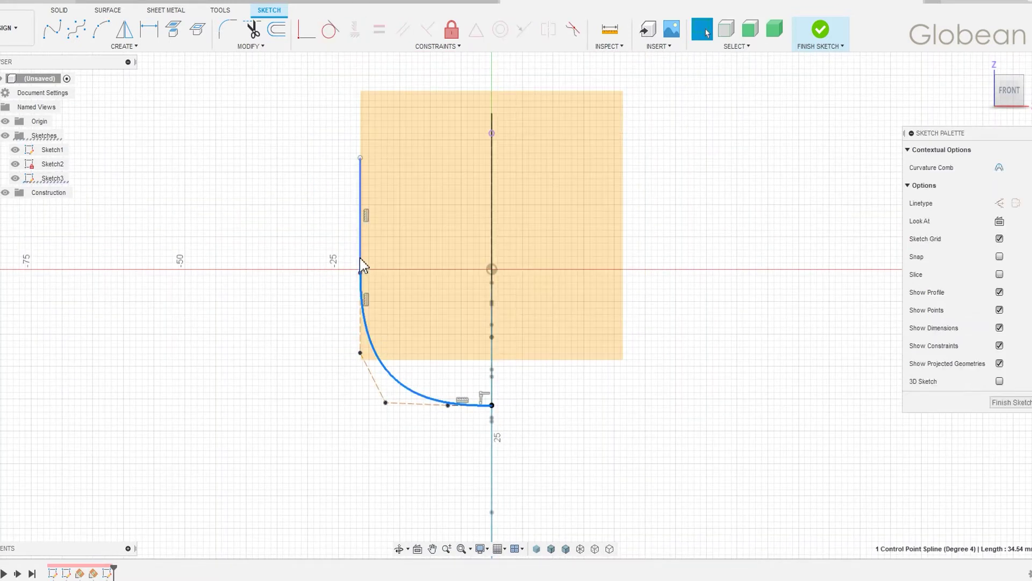
left_click(360, 263, "shift")
left_click(124, 29)
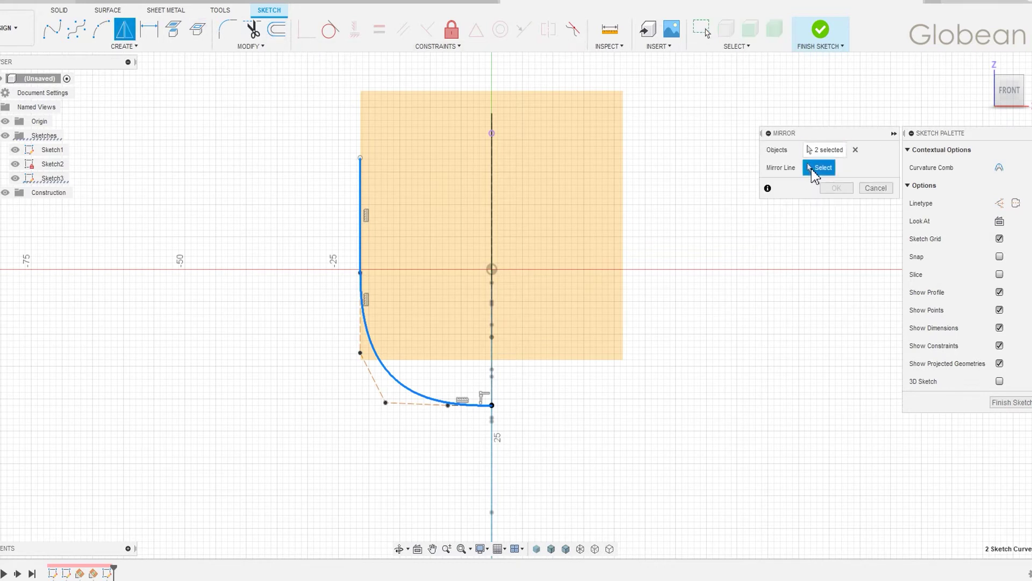
scroll(608, 293, "down", 2)
left_click(597, 292)
middle_click_drag(596, 293, 699, 242, "shift")
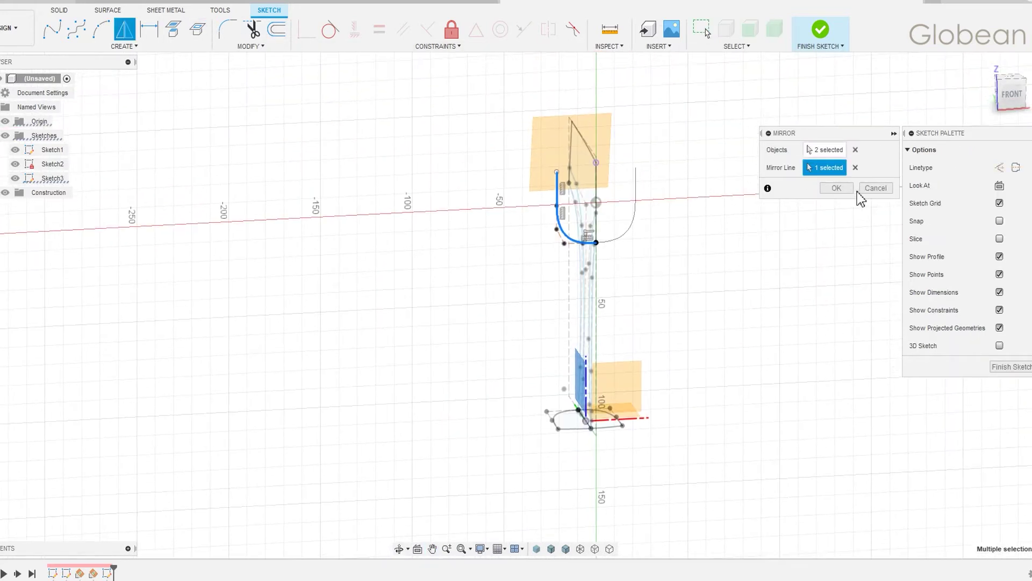
left_click(836, 188)
left_click(1012, 94)
Draw a three-point arc across the top between the upper corners.
left_click(100, 30)
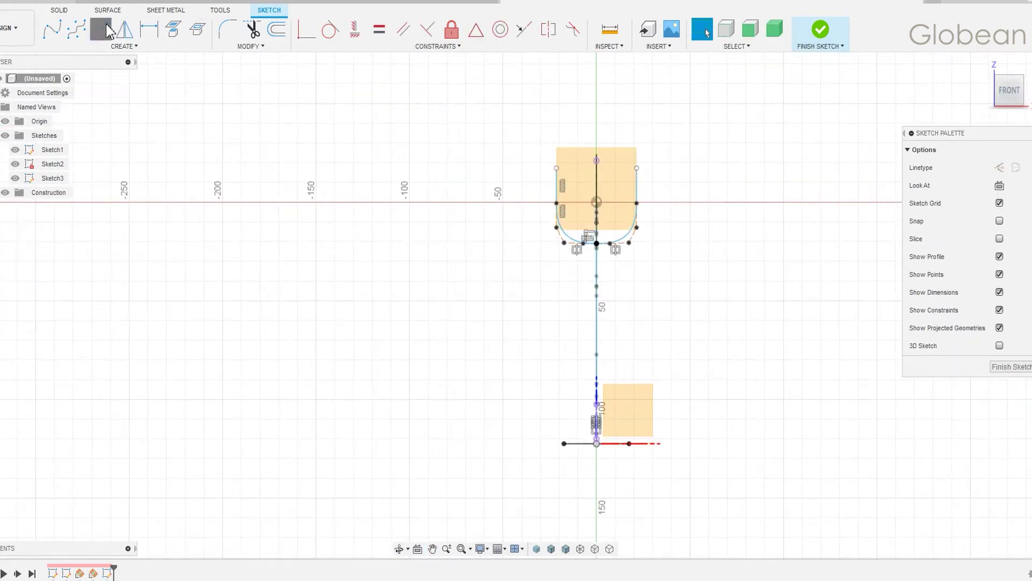
left_click(557, 167)
left_click(637, 167)
left_click(597, 160)
scroll(736, 204, "up", 2)
middle_click_drag(742, 226, 707, 293)
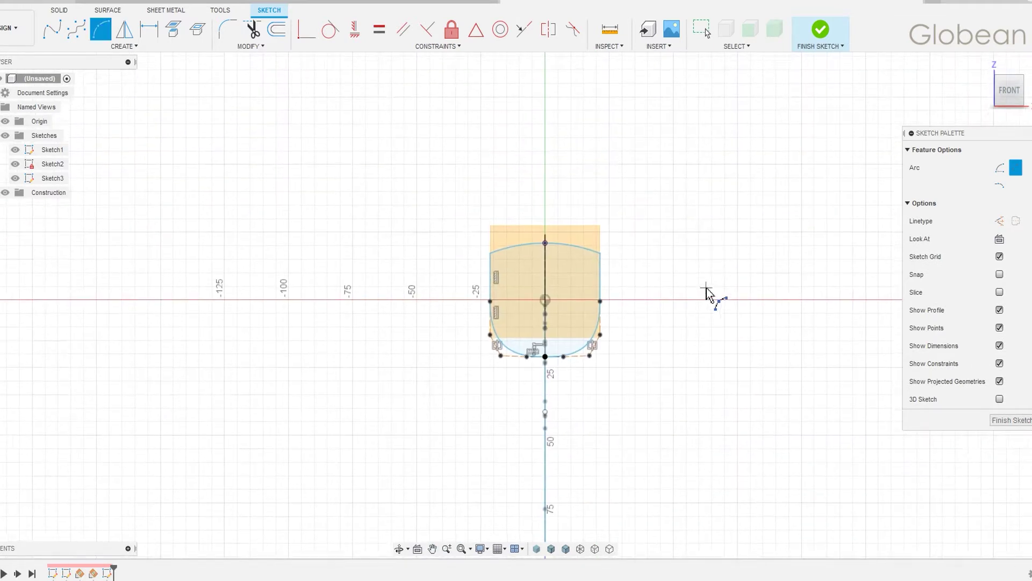
scroll(706, 293, "up", 2)
Dimension the arc rise to 2 mm and the profile width to 34 mm.
key("d")
left_click(461, 220)
left_click(545, 233)
left_click(570, 236)
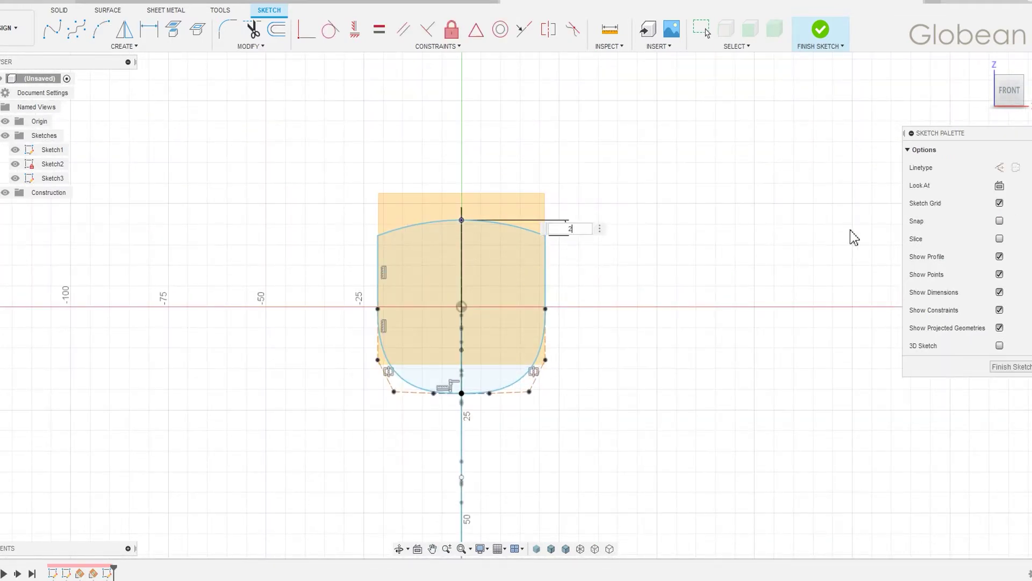
key("Return")
left_click(377, 242)
left_click(546, 236)
left_click(470, 170)
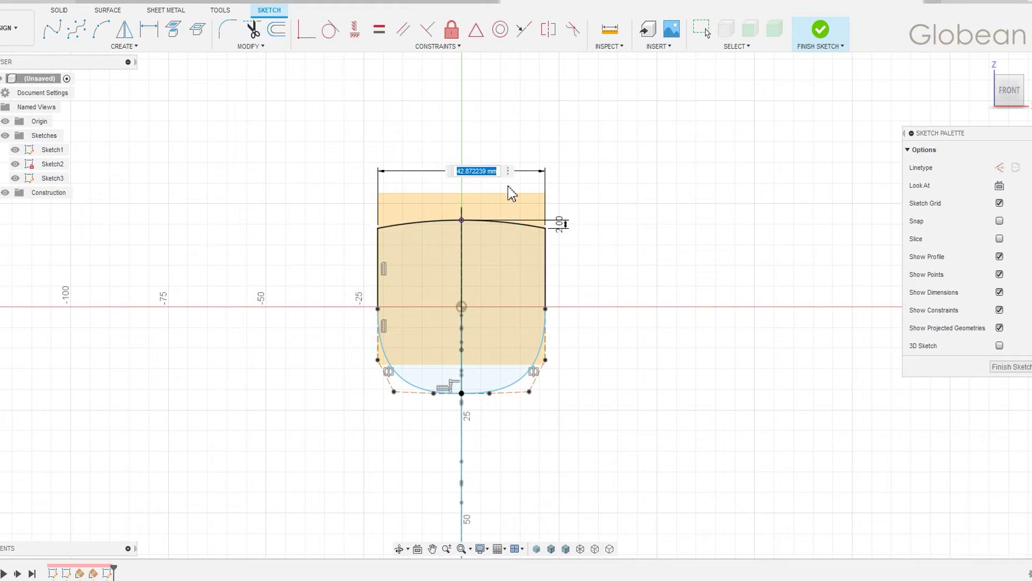
key("Return")
Raise the bottom corner points and fix their height at 1.50.
scroll(540, 384, "up", 3)
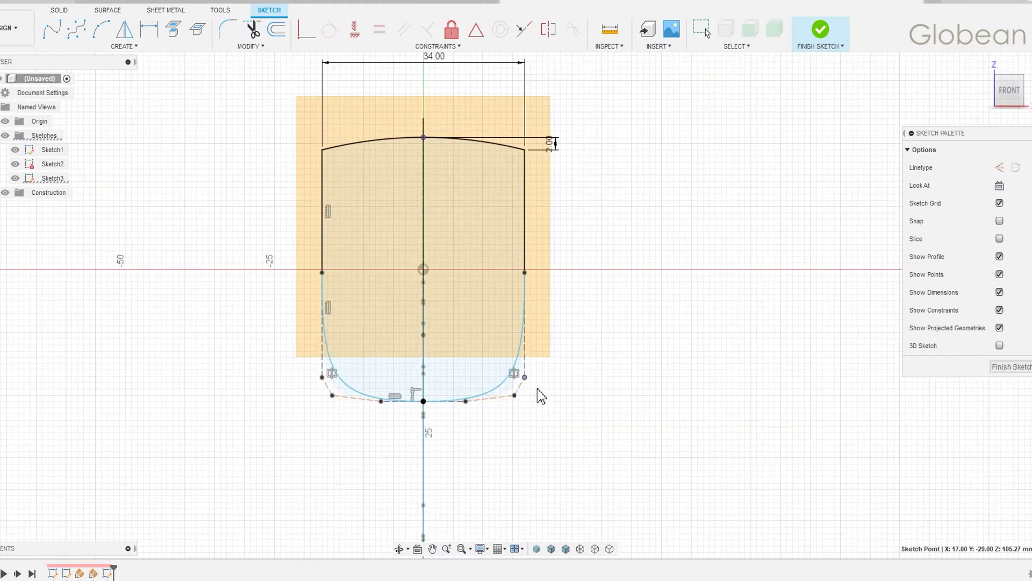
left_click_drag(524, 377, 525, 364)
key("d")
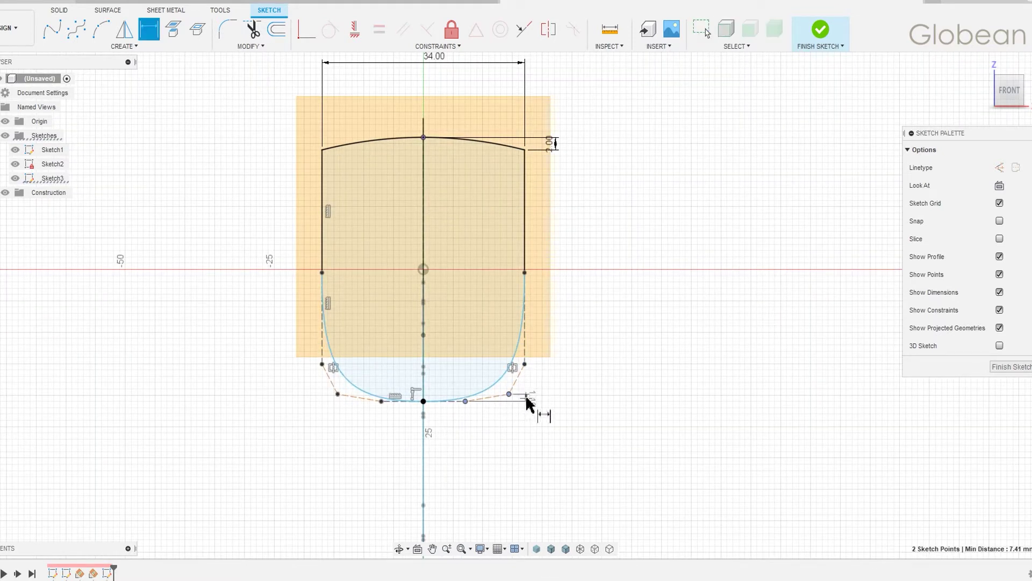
left_click(527, 400)
scroll(403, 221, "down", 1)
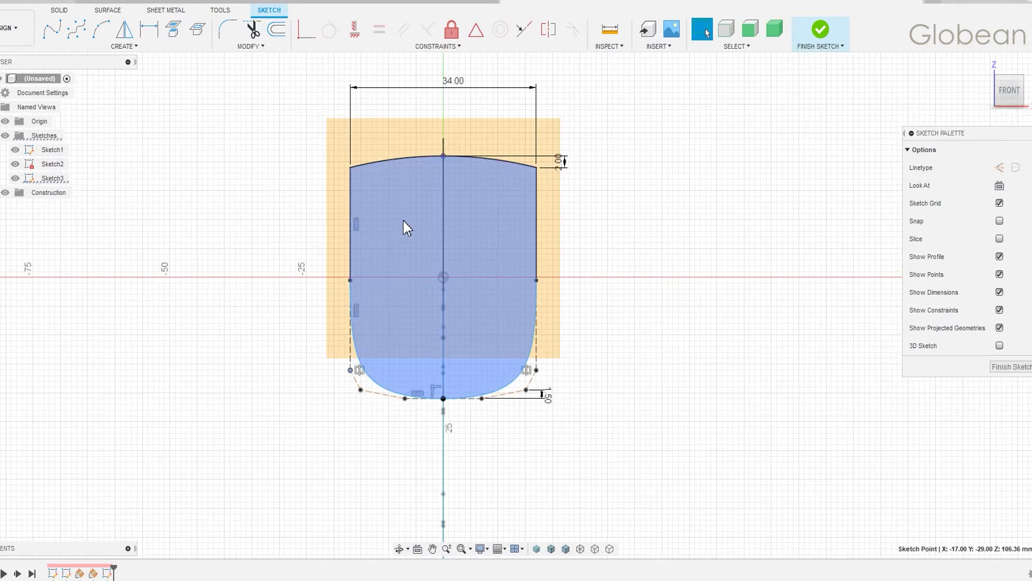
Add a Ø10 mm circle tangent to the left side at the top-left corner.
key("c")
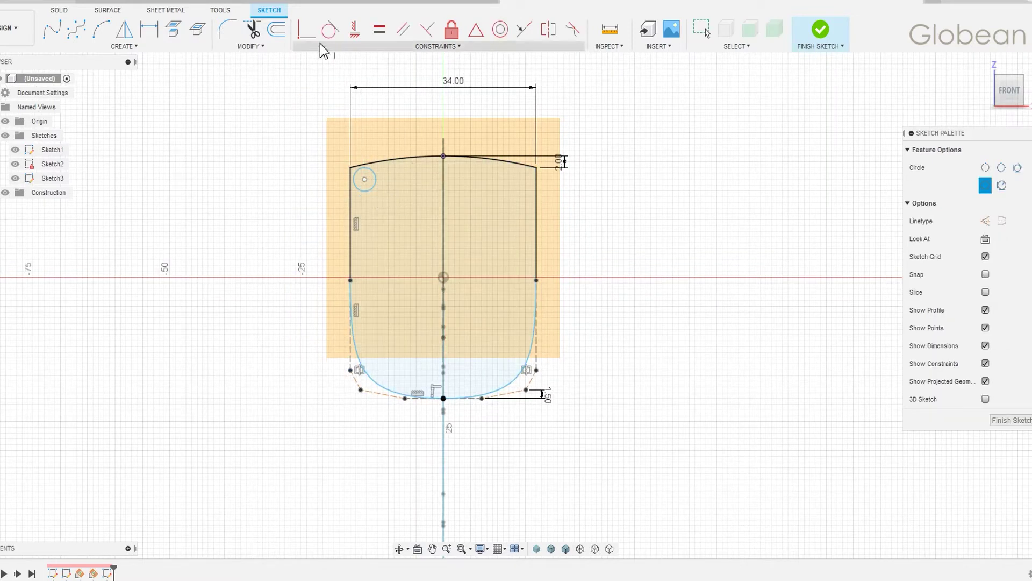
left_click(330, 29)
left_click(361, 177)
scroll(421, 206, "down", 1)
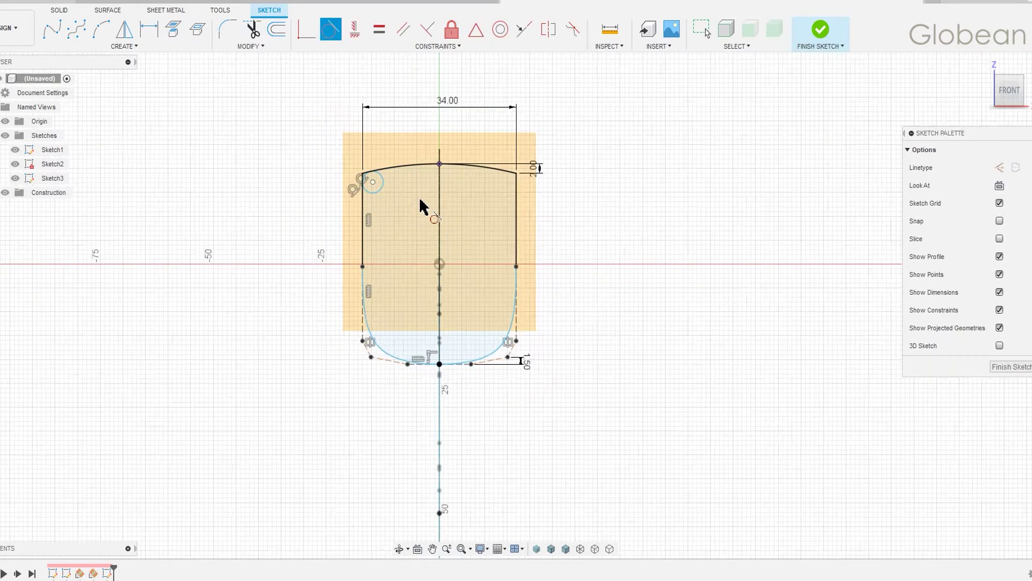
key("d")
left_click(382, 189)
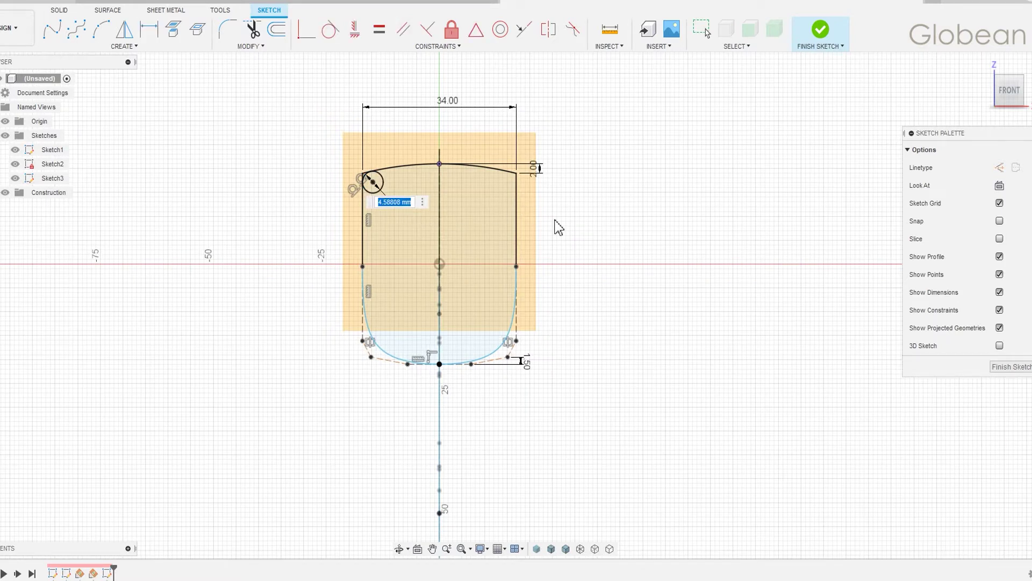
type("10")
key("Return")
Mirror the Ø10 circle to the top-right corner and finish the sketch.
left_click(124, 29)
middle_click_drag(556, 457, 555, 279)
scroll(588, 399, "down", 2)
scroll(500, 497, "up", 1)
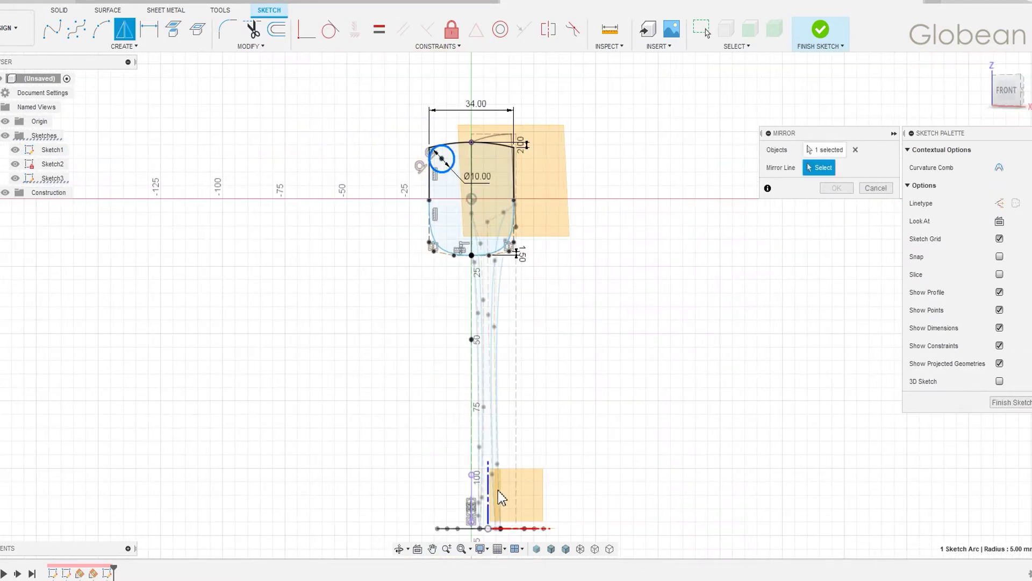
left_click(502, 522)
left_click(837, 188)
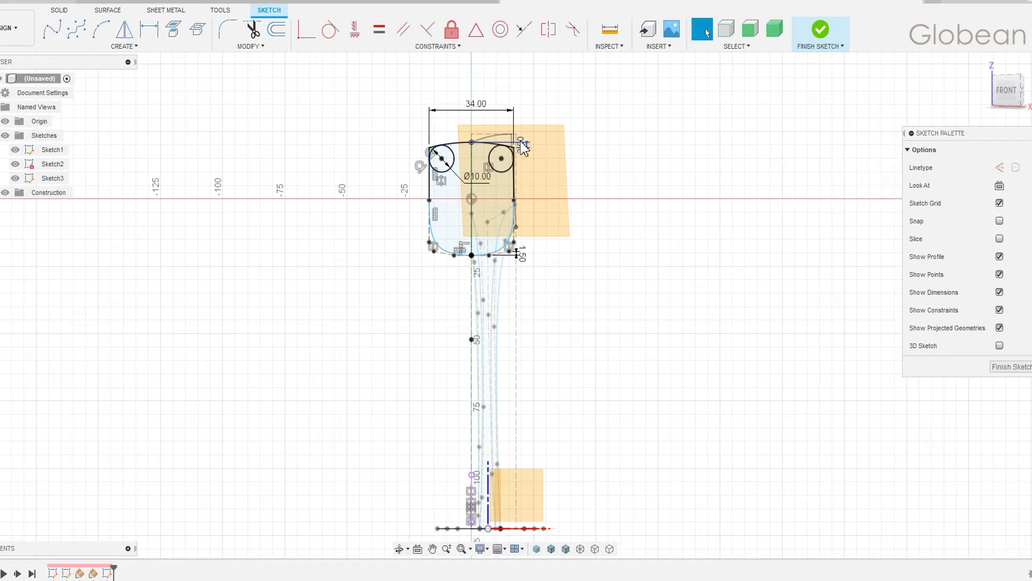
left_click(1008, 92)
scroll(545, 215, "up", 2)
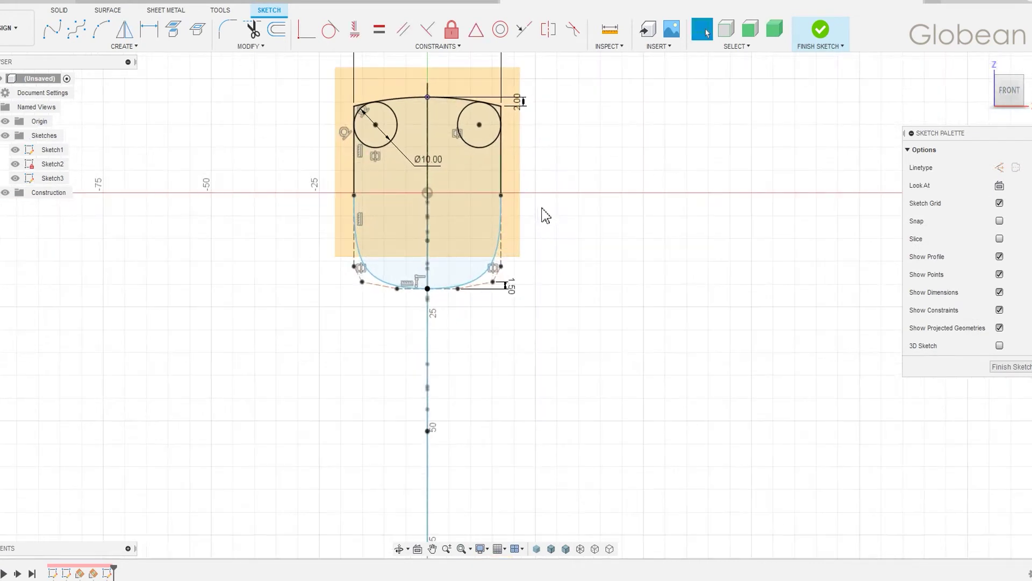
left_click(825, 30)
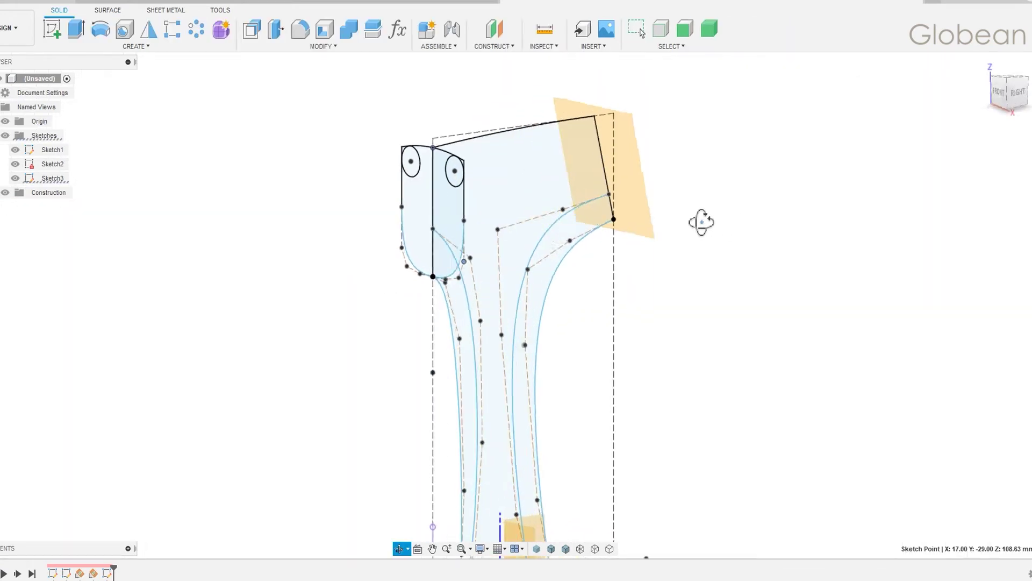
Start a sketch on the right angled plane and project the profile's corner point.
left_click(631, 182)
key("p")
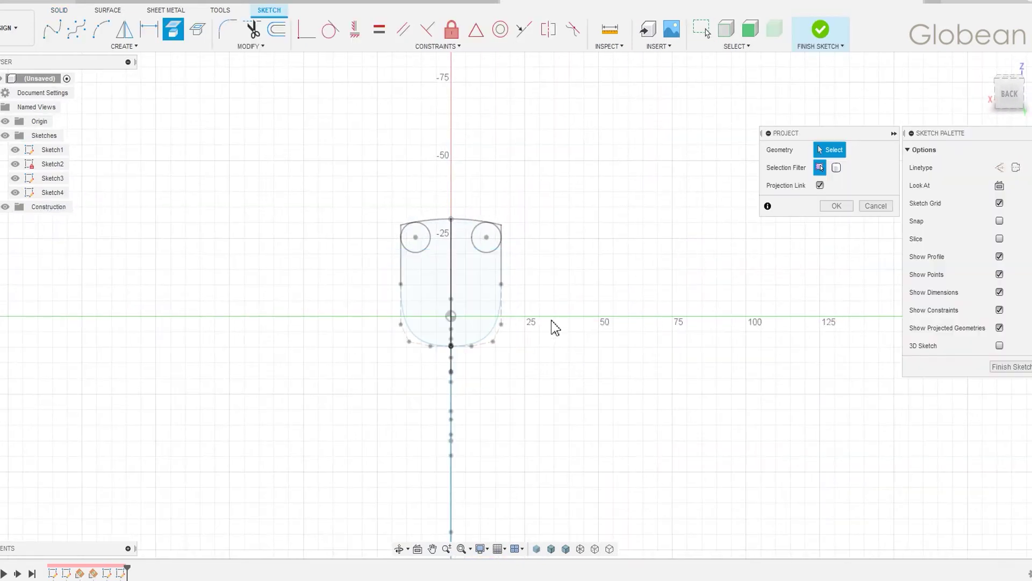
mouse_move(551, 320)
middle_mouse_down("shift")
mouse_move(599, 300)
mouse_move(460, 292)
middle_mouse_up("shift")
left_click(444, 263)
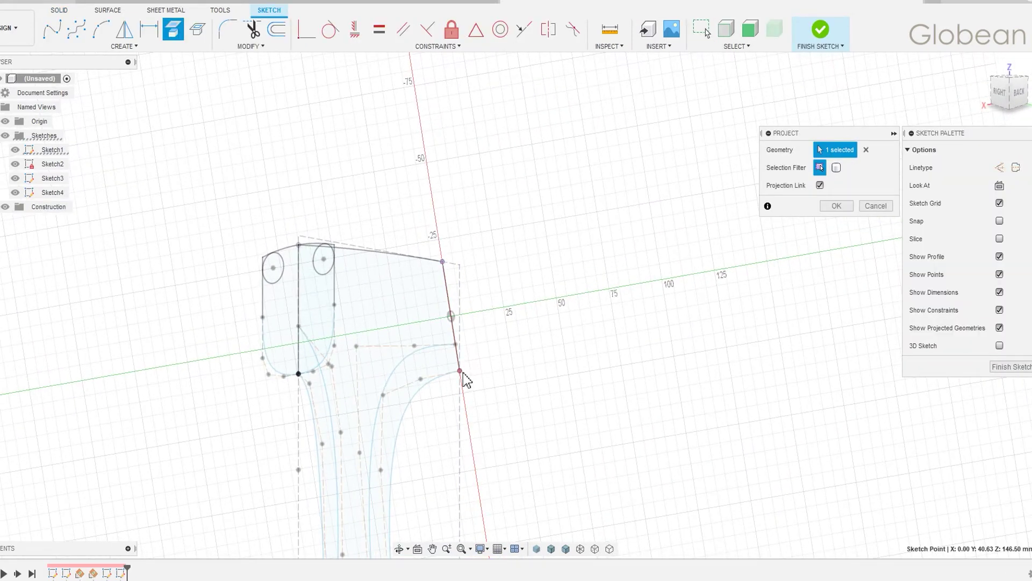
left_click(836, 205)
Draw a spline side curve from the projected corner and constrain it vertical.
left_click(76, 30)
left_click(460, 371)
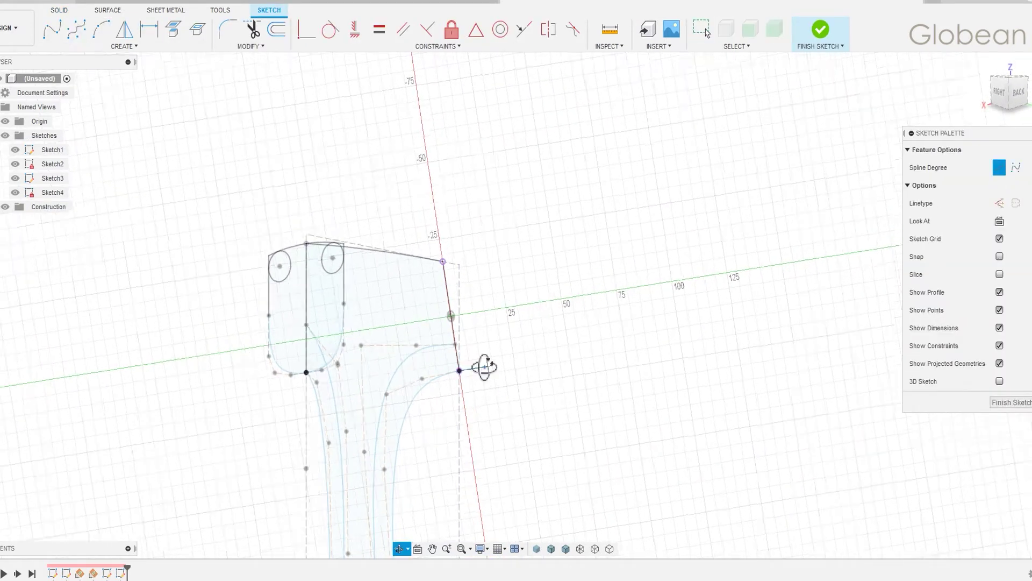
middle_click_drag(483, 371, 489, 355, "shift")
left_click(500, 275)
key("Escape")
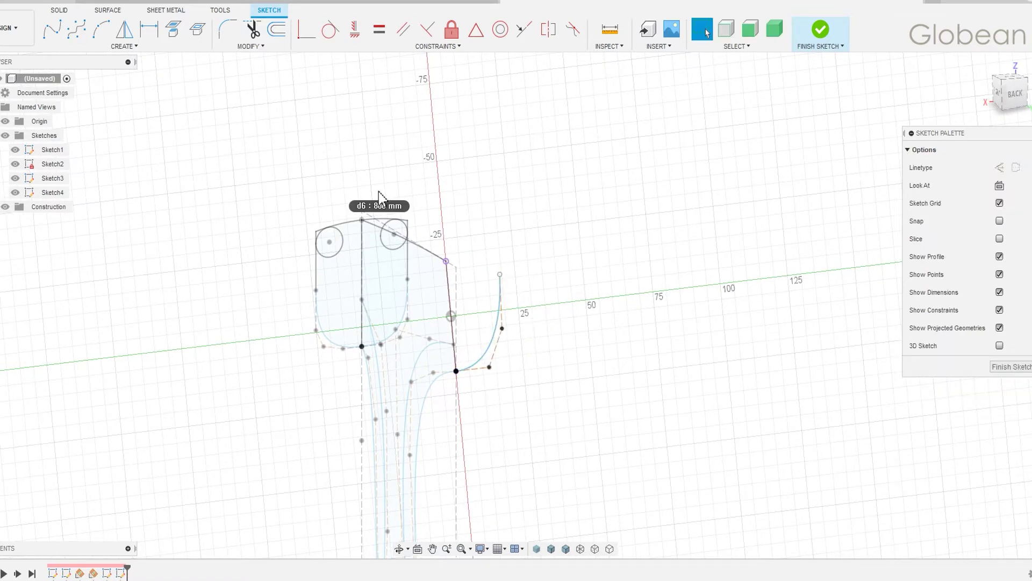
left_click(355, 30)
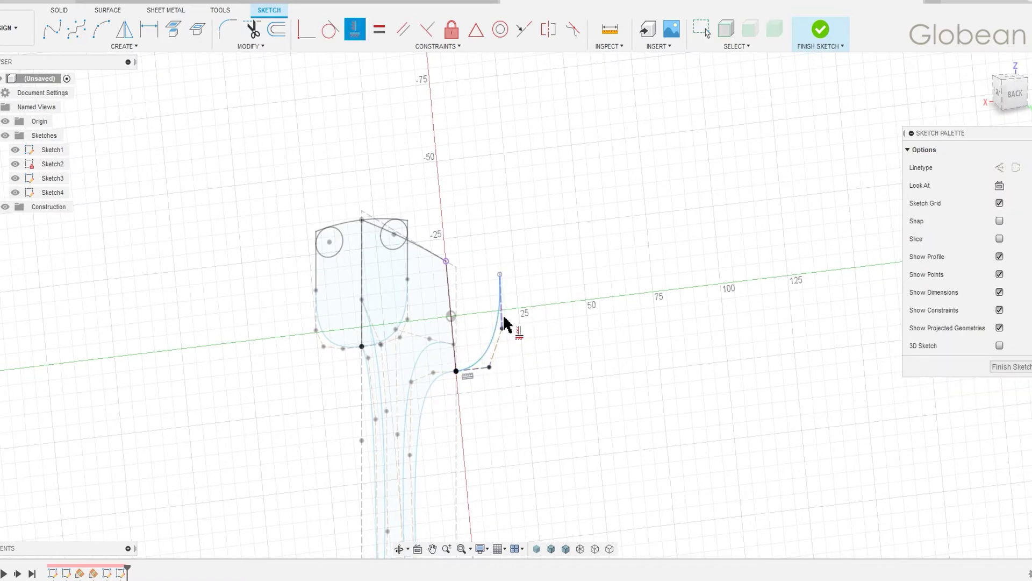
left_click(498, 293)
Mirror the spline about the centre axis.
left_click(124, 30)
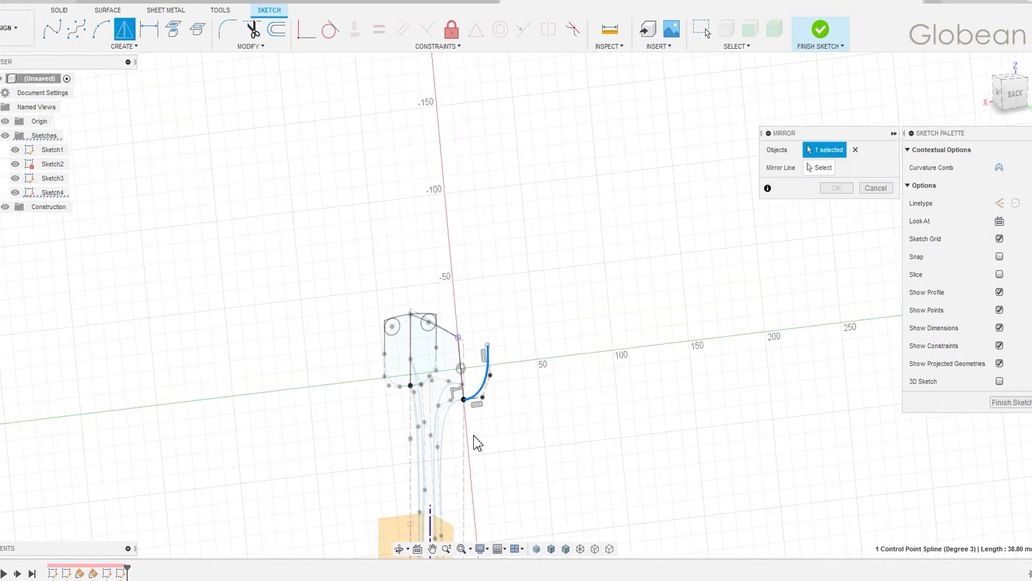
scroll(473, 376, "down", 3)
left_click(820, 168)
left_click(415, 398)
left_click(836, 187)
scroll(452, 178, "up", 2)
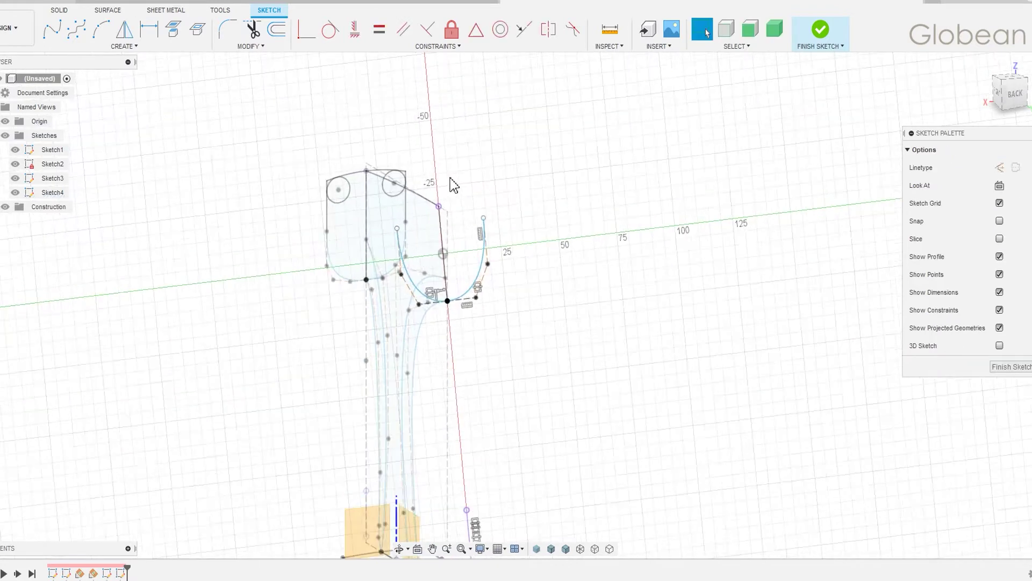
Close the top with an arc dimensioned to a 3 mm rise.
key("a")
left_click(439, 206)
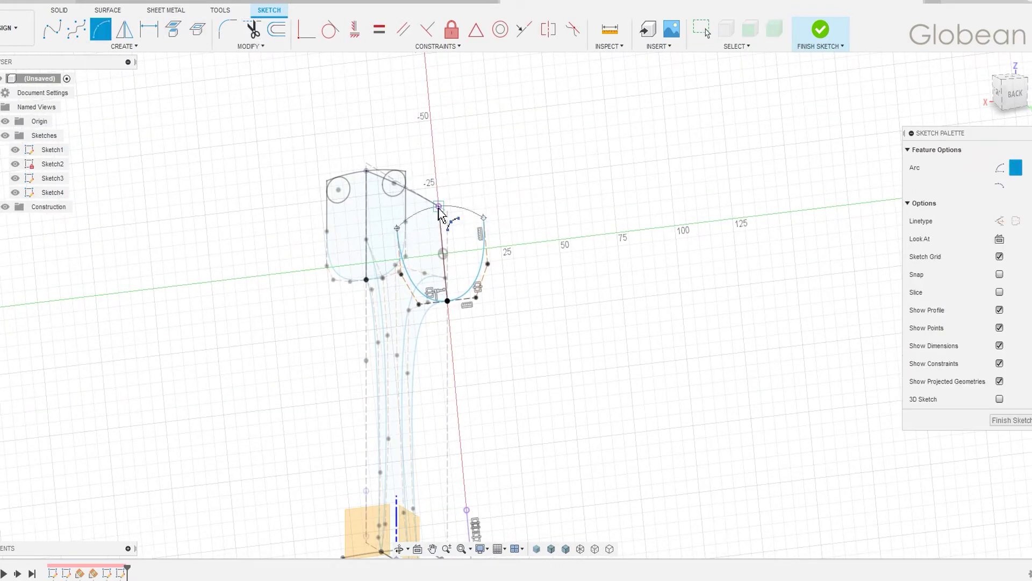
scroll(585, 254, "down", 2)
key("d")
left_click(503, 224)
left_click(543, 213)
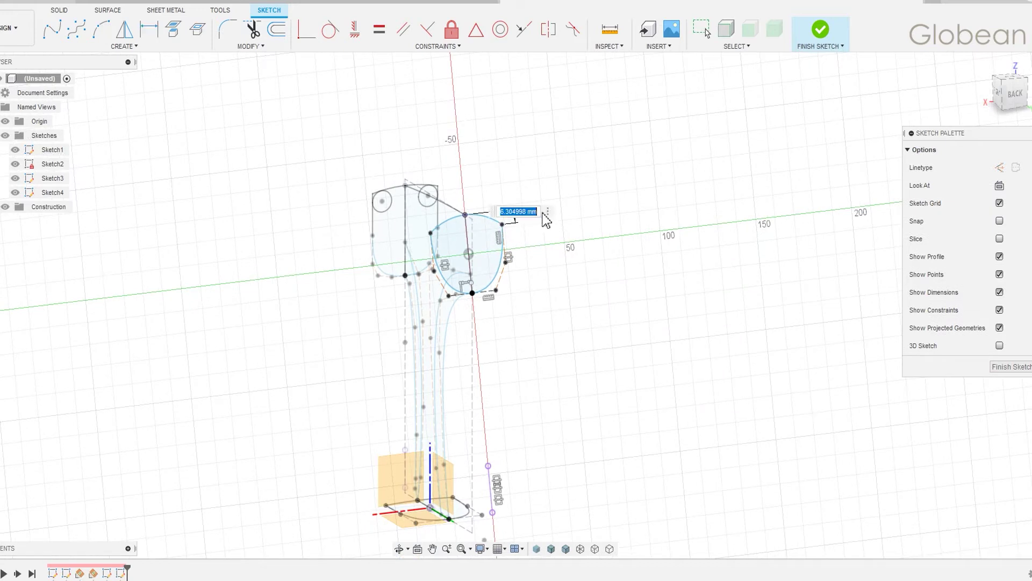
type("3")
key("Return")
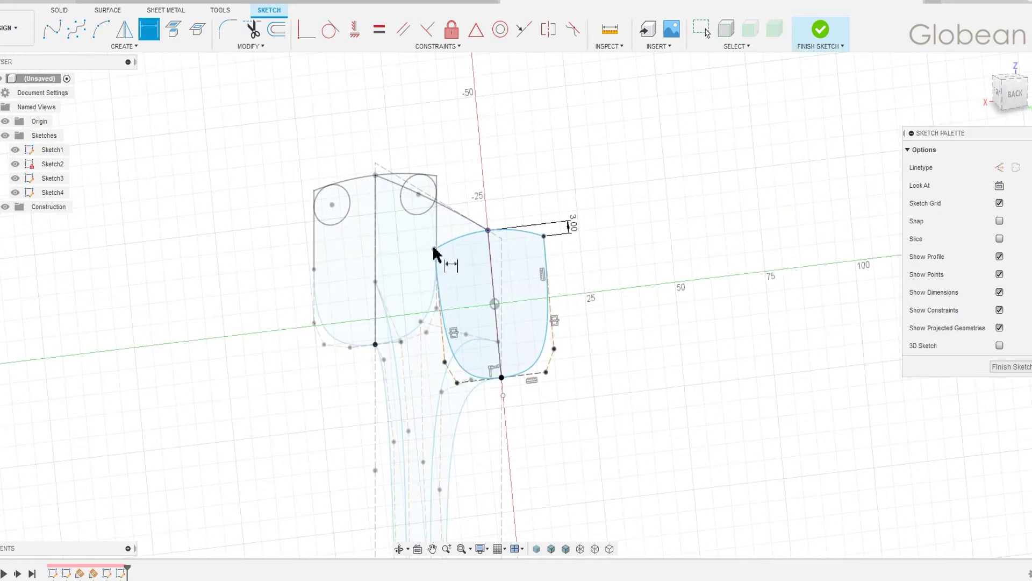
Set the profile width to 32 mm and raise the outline's right-side point.
left_click(542, 222)
type("32")
key("Return")
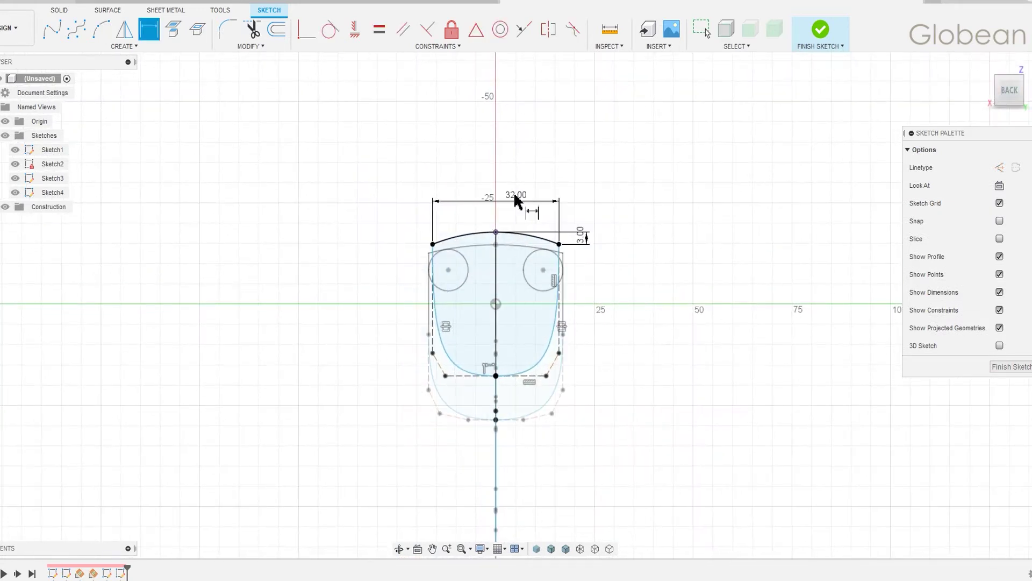
left_click_drag(557, 353, 560, 331)
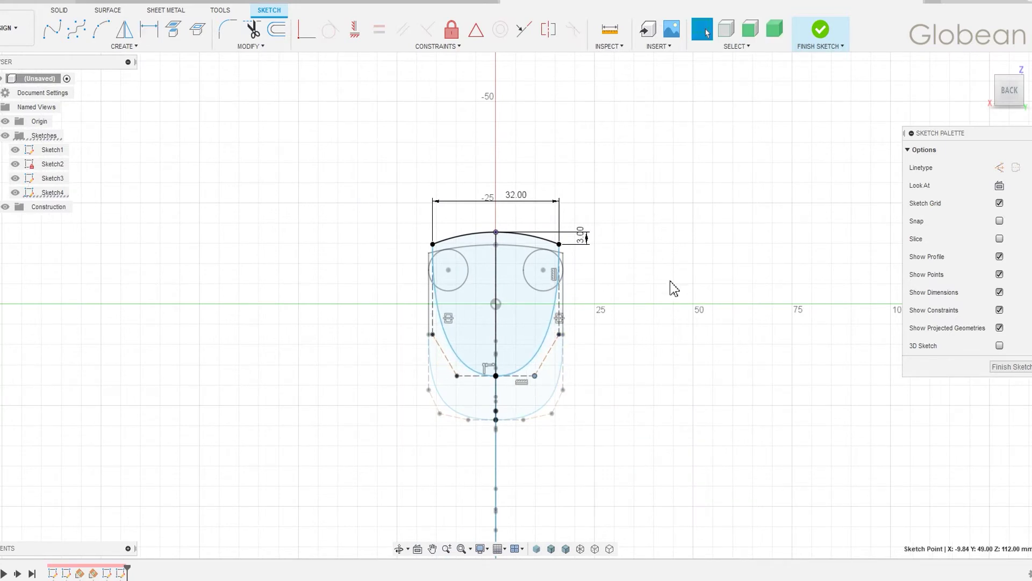
mouse_move(674, 289)
middle_mouse_down("shift")
mouse_move(724, 276)
mouse_move(716, 275)
middle_mouse_up("shift")
Finish the sketch and cap the grip's bottom opening with a patch surface.
left_click(821, 43)
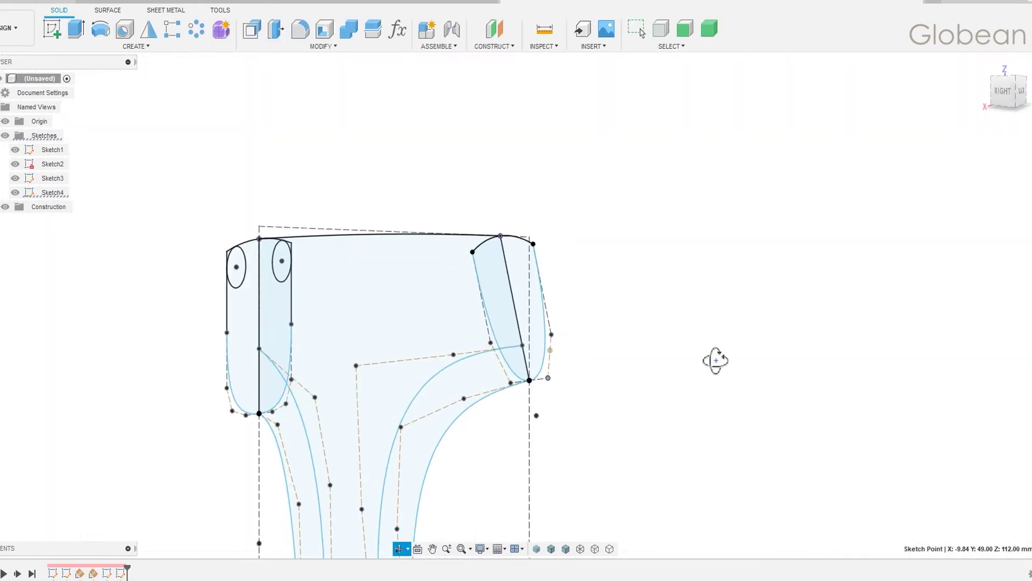
scroll(704, 393, "down", 3)
middle_click_drag(634, 276, 629, 346, "shift")
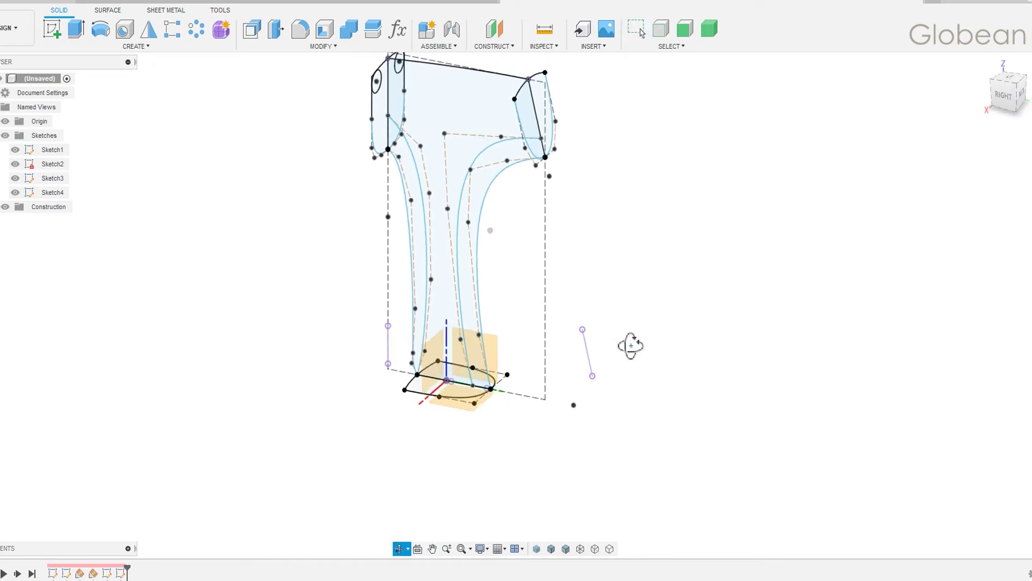
left_click(108, 10)
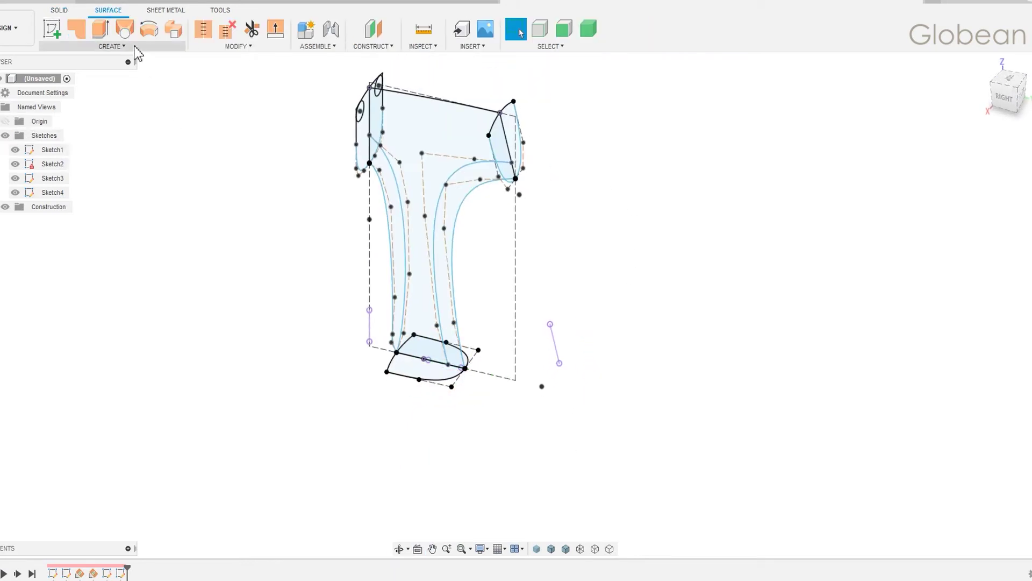
left_click(76, 29)
left_click(432, 357)
left_click(979, 294)
key("Return")
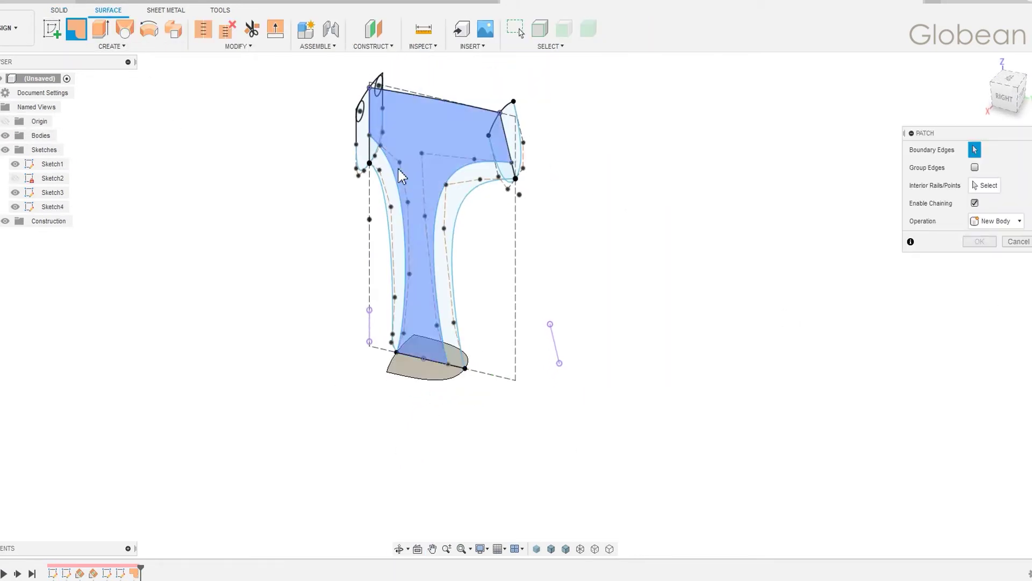
Patch the top-end profiles to cap the grip's top end.
left_click(376, 116)
mouse_move(376, 115)
middle_mouse_down("shift")
mouse_move(345, 101)
mouse_move(376, 108)
middle_mouse_up("shift")
left_click(408, 124)
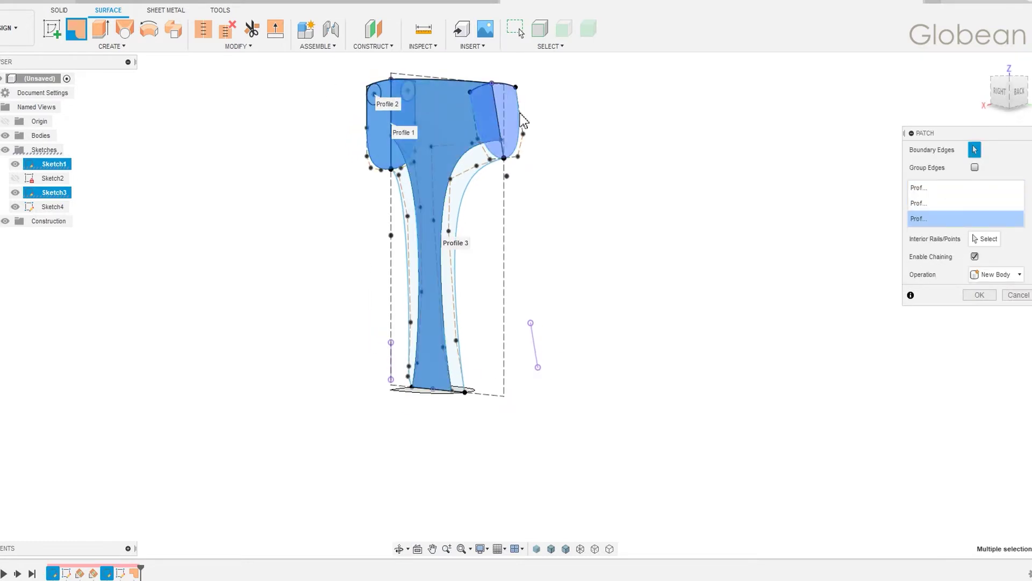
left_click(451, 125)
middle_click_drag(495, 114, 437, 86, "shift")
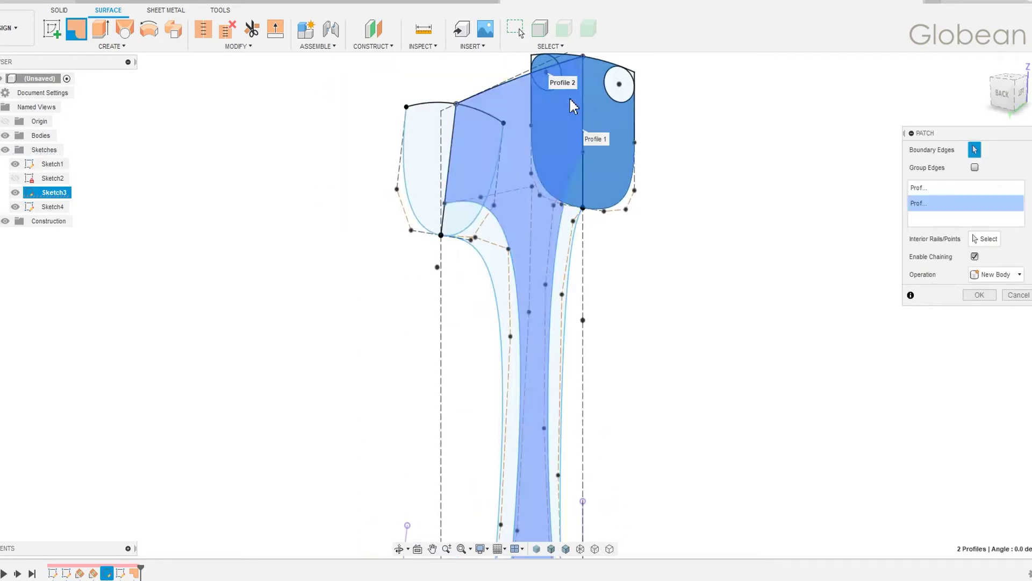
left_click(621, 86)
left_click(979, 295)
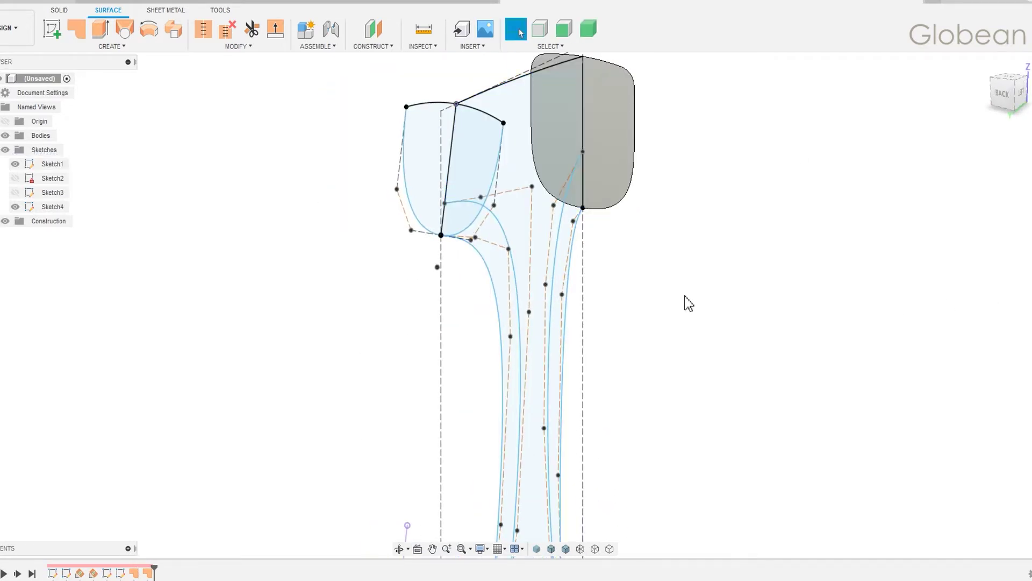
Extrude the right-end profile 10.52 mm as a temporary body.
left_click(2, 135)
mouse_move(317, 220)
middle_mouse_down("shift")
mouse_move(411, 228)
mouse_move(690, 150)
middle_mouse_up("shift")
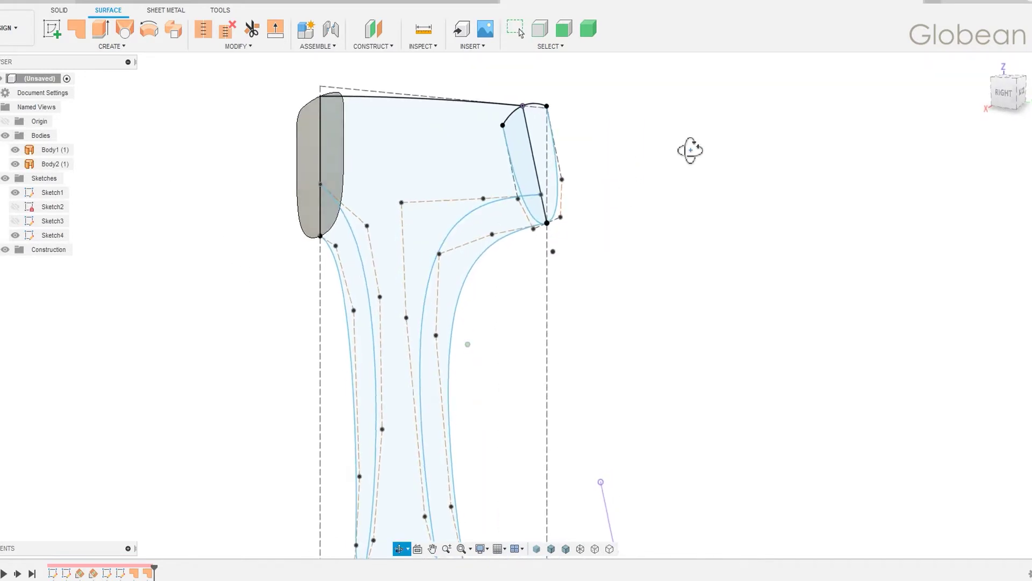
key("e")
left_click(521, 164)
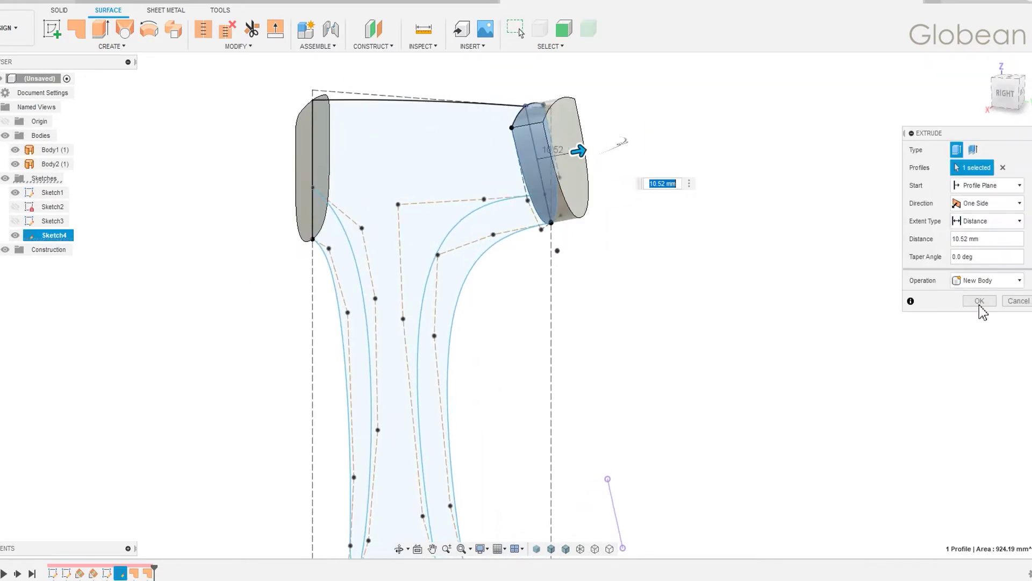
left_click(979, 301)
Apply a fillet to the extrusion's top edge.
key("f")
middle_click_drag(535, 131, 510, 177, "shift")
left_click(511, 177)
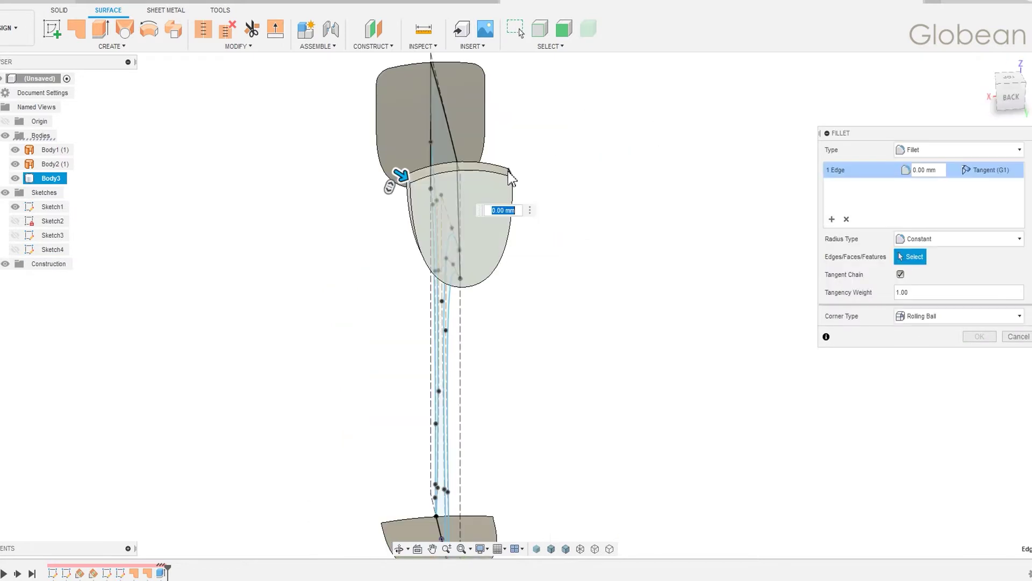
key("Return")
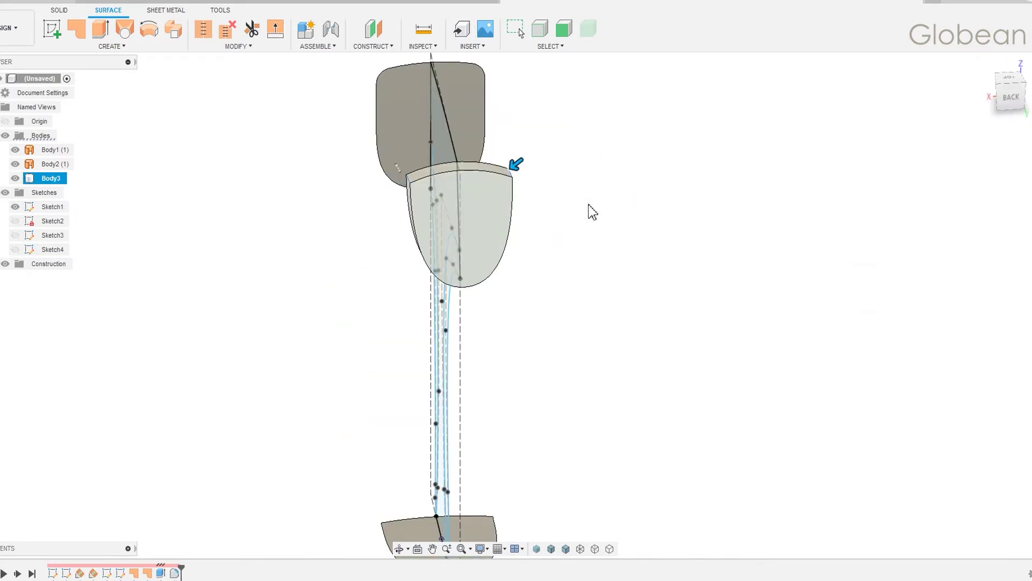
middle_click_drag(591, 211, 647, 168, "shift")
Create an offset surface from the extrusion's end face.
left_click(112, 46)
left_click(83, 185)
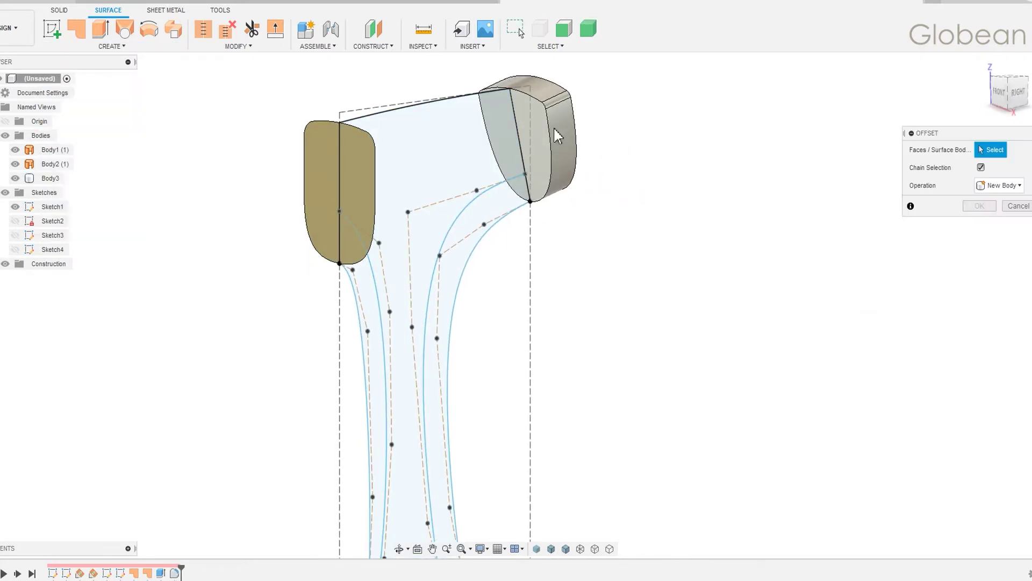
left_click(536, 132)
key("Return")
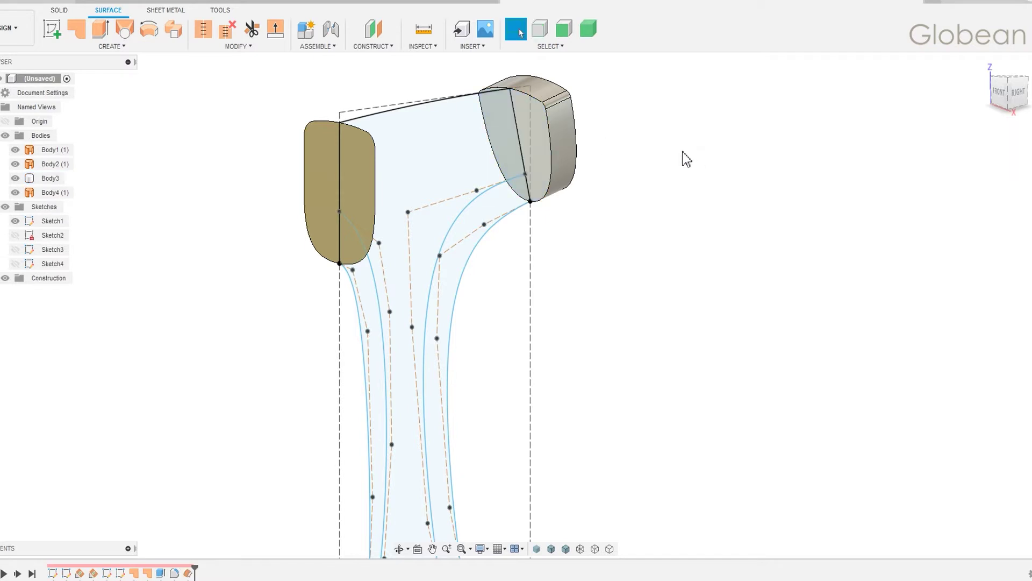
Delete the temporary extruded body Body3 and return to the home view.
left_click(44, 182)
right_click(46, 187)
left_click(65, 340)
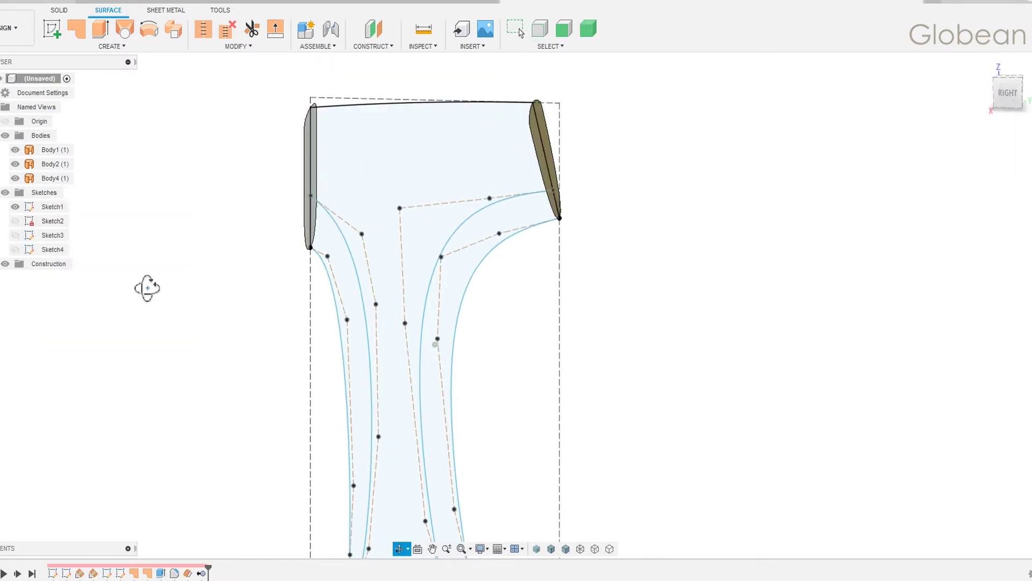
mouse_move(171, 343)
middle_mouse_down("shift")
mouse_move(255, 330)
mouse_move(215, 313)
middle_mouse_up("shift")
left_click(988, 63)
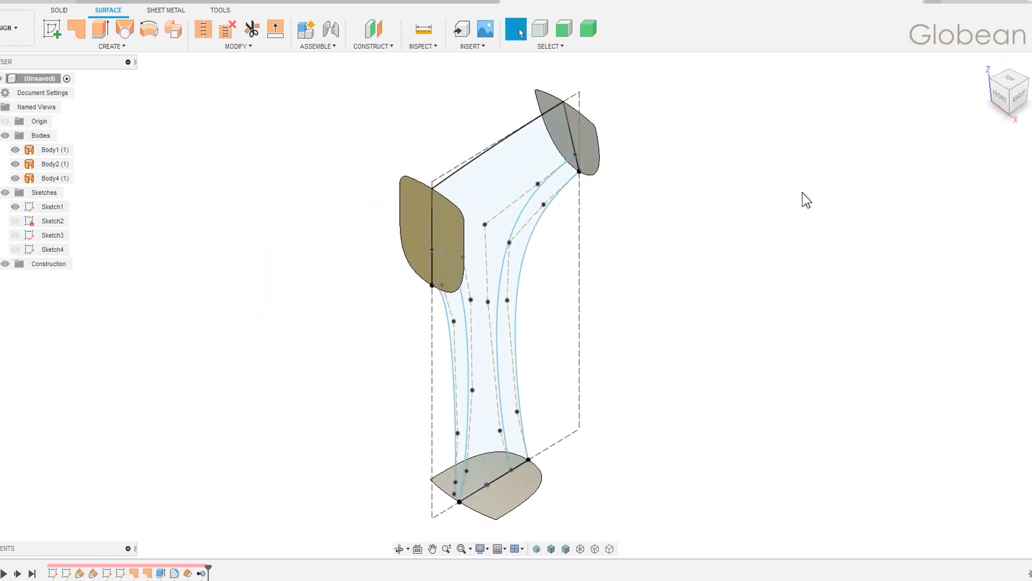
Loft a surface between the grey and olive top end caps, using the top curve as Rail 1.
left_click(124, 29)
middle_click_drag(268, 215, 430, 162, "shift")
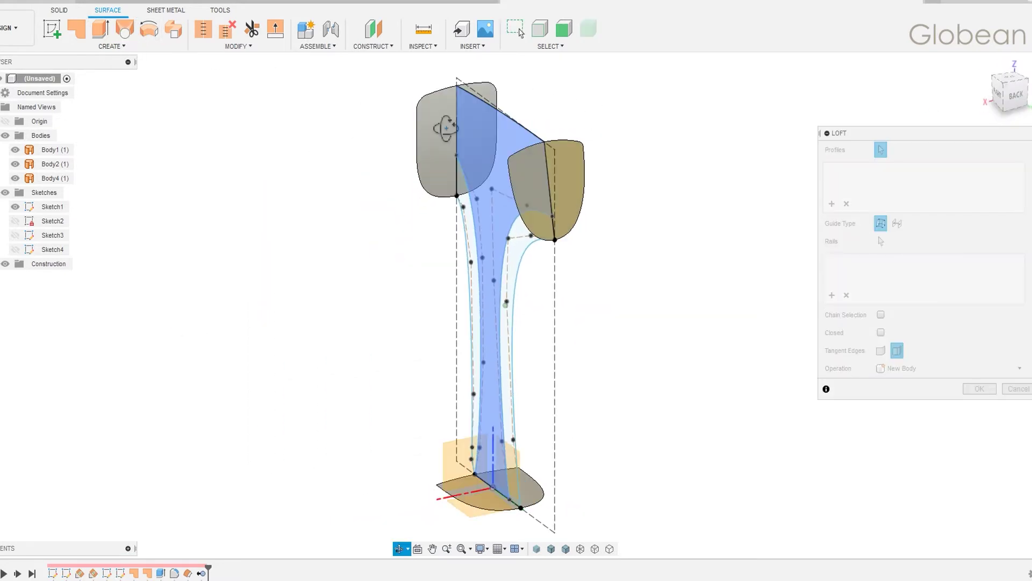
scroll(430, 121, "up", 3)
left_click(430, 121)
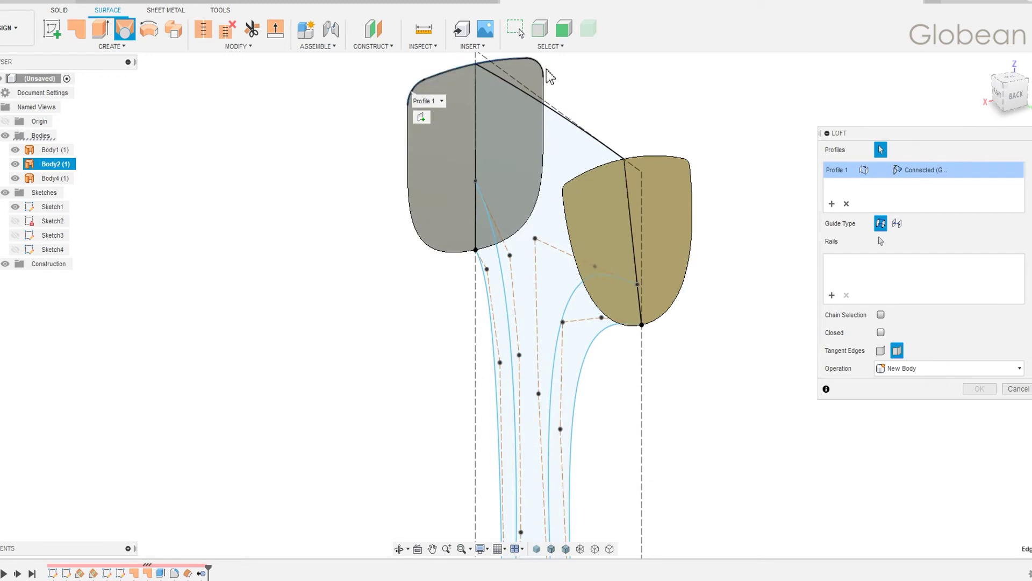
left_click(684, 168)
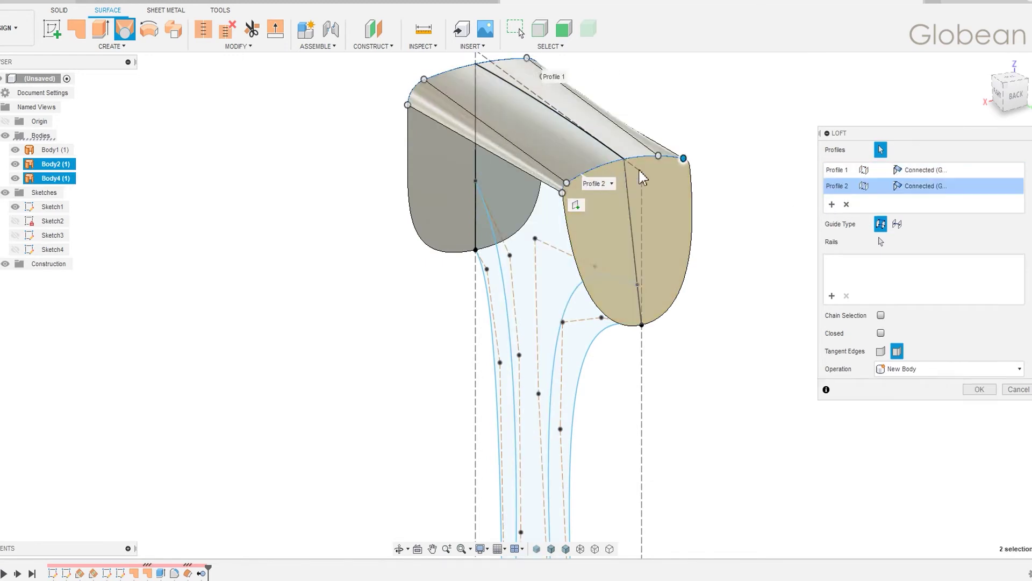
middle_click_drag(685, 164, 721, 189, "shift")
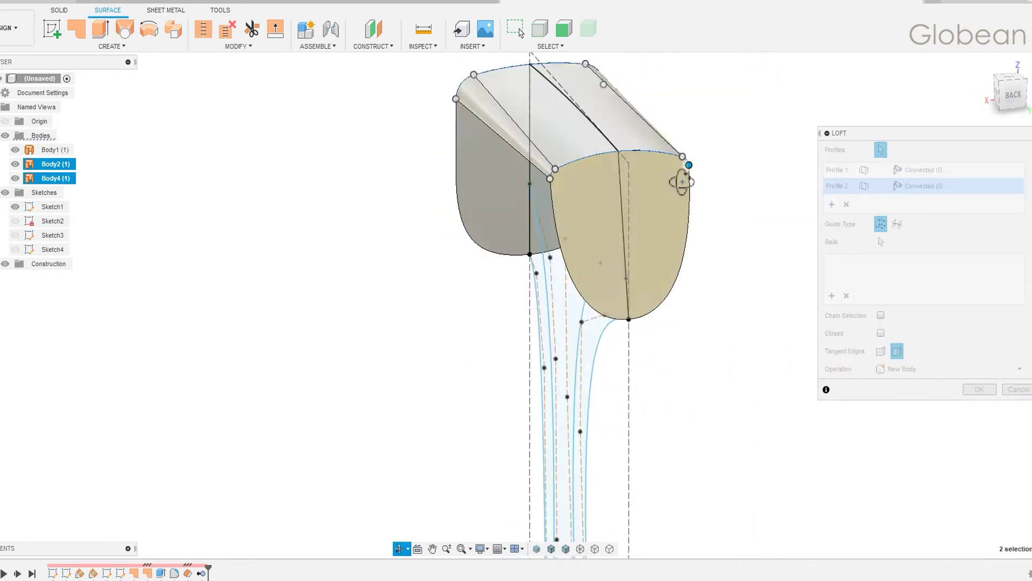
left_click(832, 296)
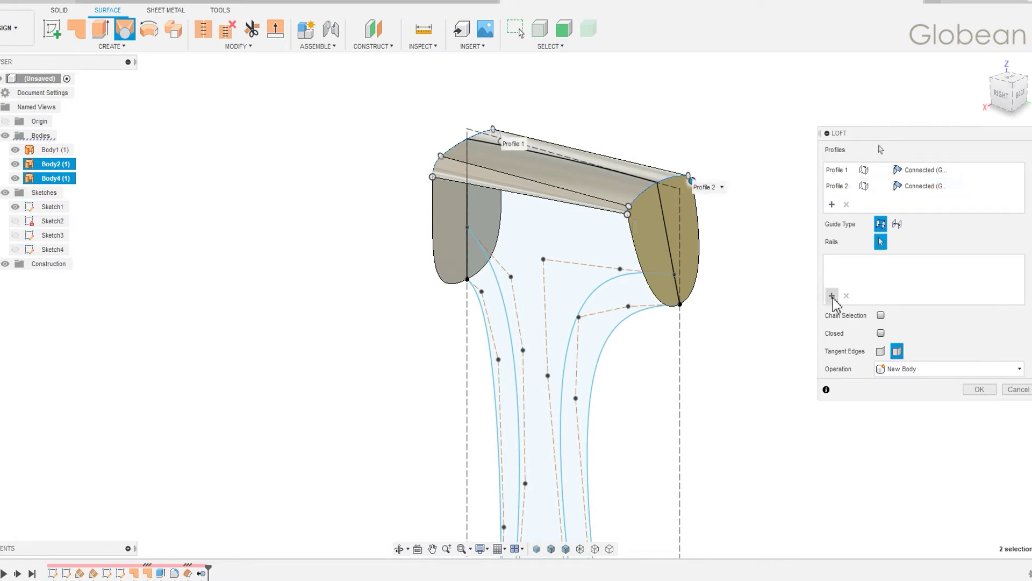
left_click(618, 290)
middle_click_drag(618, 290, 692, 288, "shift")
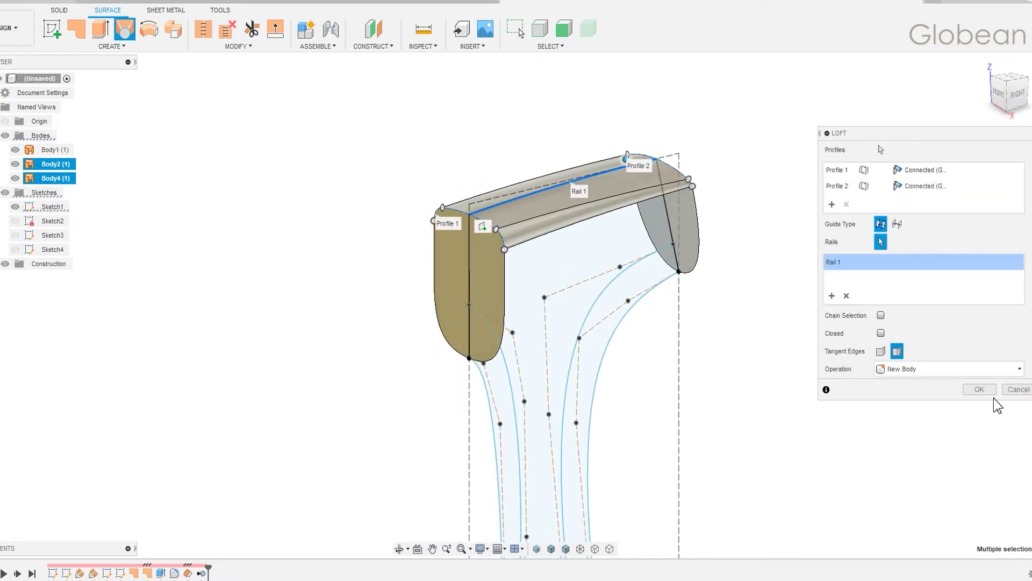
left_click(979, 389)
Make Sketch1's curves visible again.
middle_click_drag(847, 400, 747, 245)
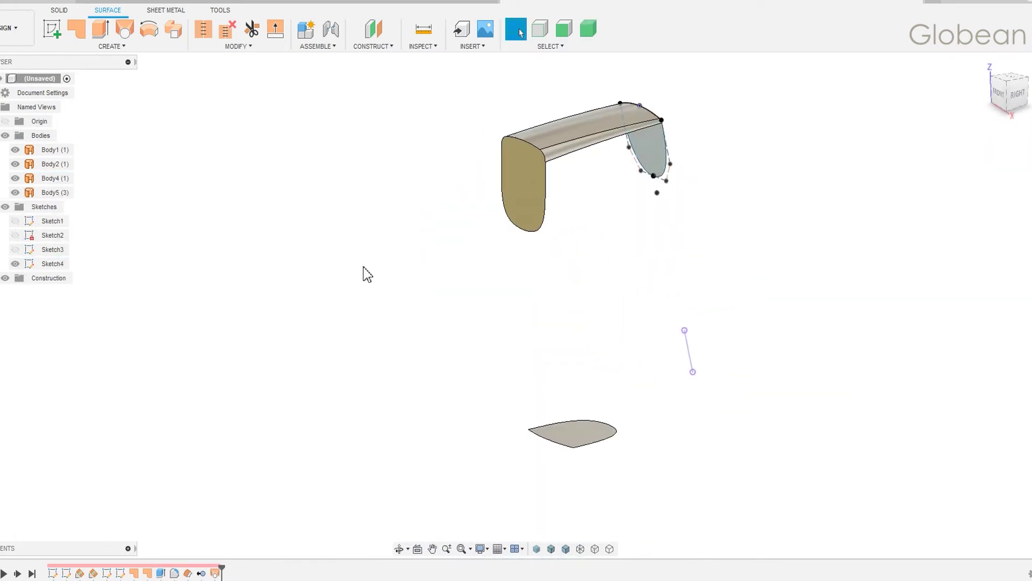
left_click(15, 221)
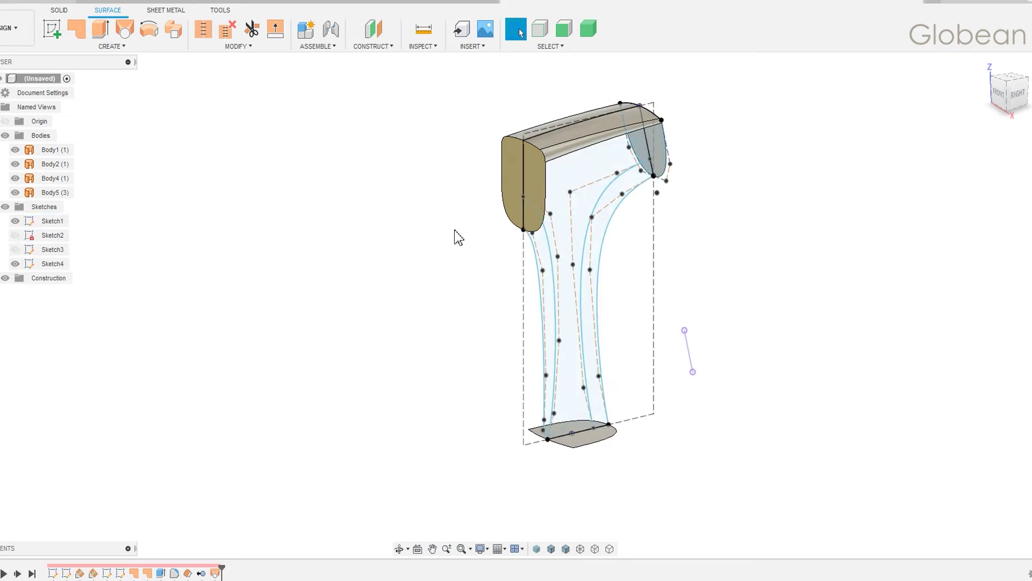
mouse_move(758, 214)
middle_mouse_down("shift")
mouse_move(677, 195)
mouse_move(634, 206)
middle_mouse_up("shift")
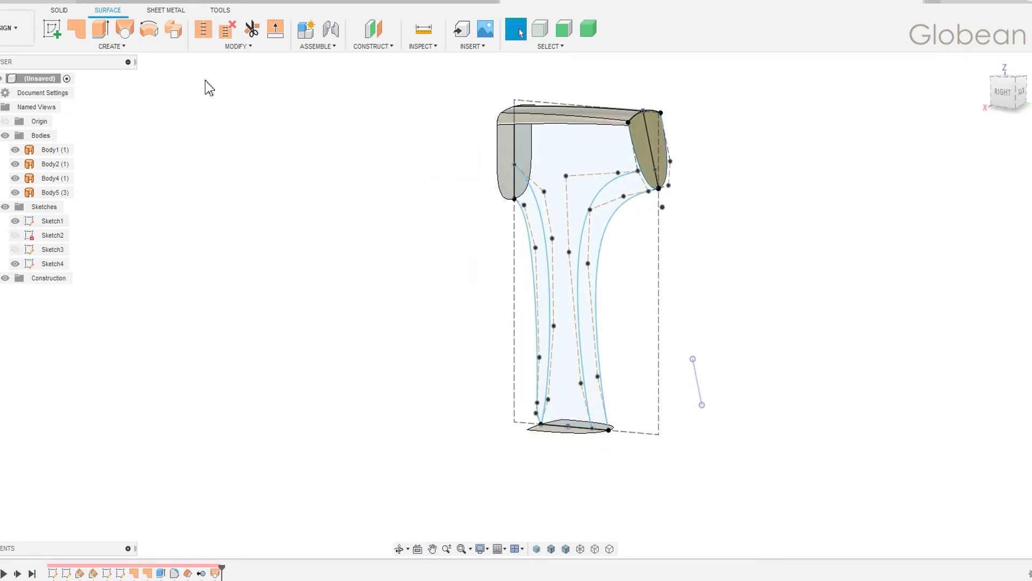
left_click(254, 51)
Split the faces using the picked surface as the splitting tool.
left_click(224, 203)
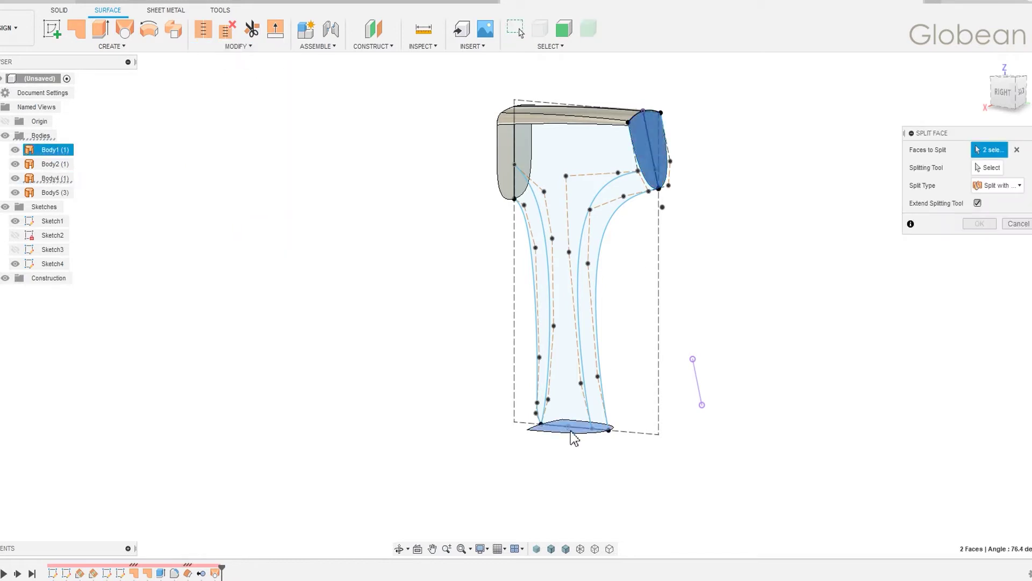
left_click(592, 401)
left_click(983, 224)
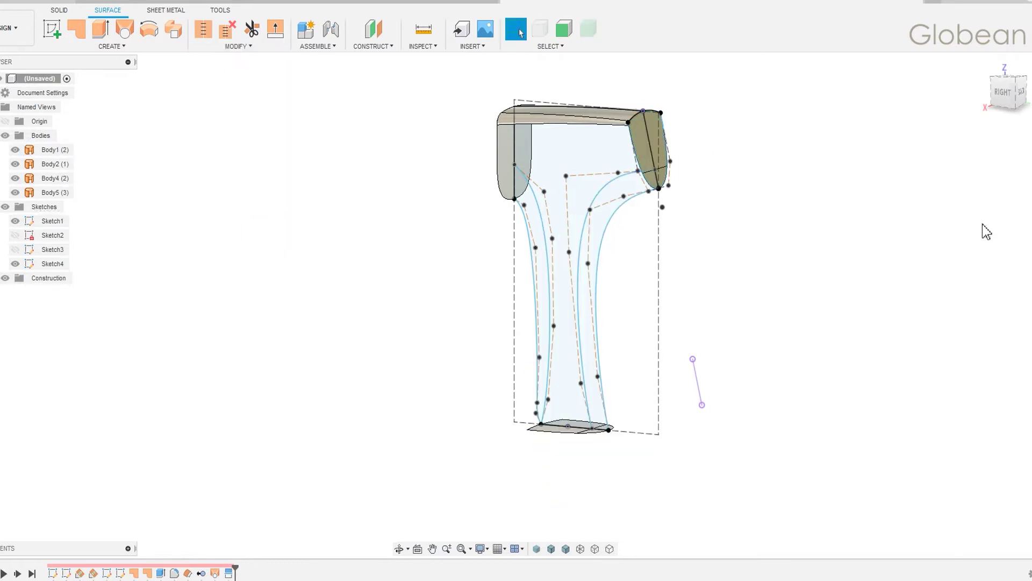
Start a second loft with the bottom face and upper edge as its two profiles.
left_click(124, 29)
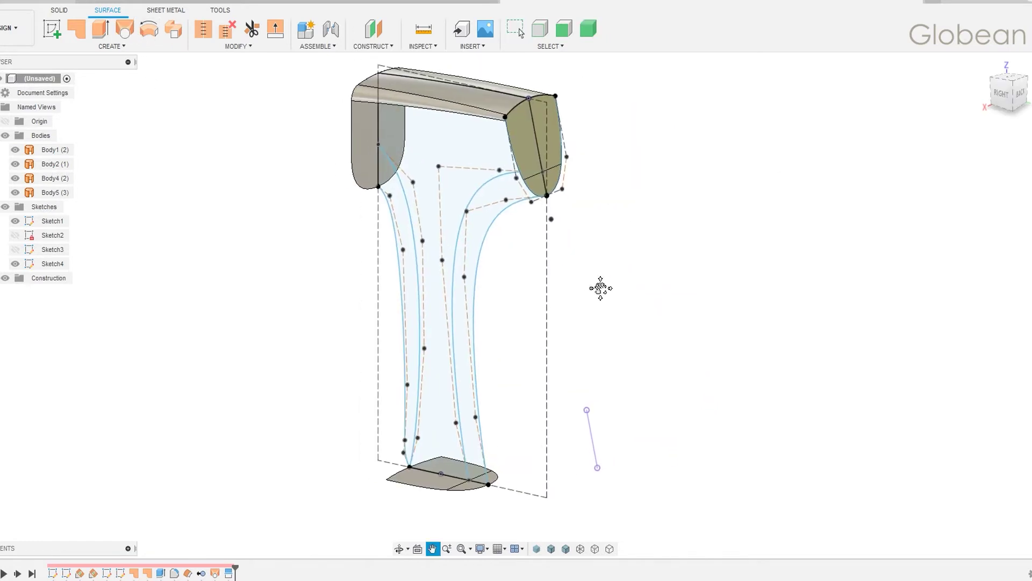
middle_click_drag(600, 288, 511, 465, "shift")
left_click(487, 492)
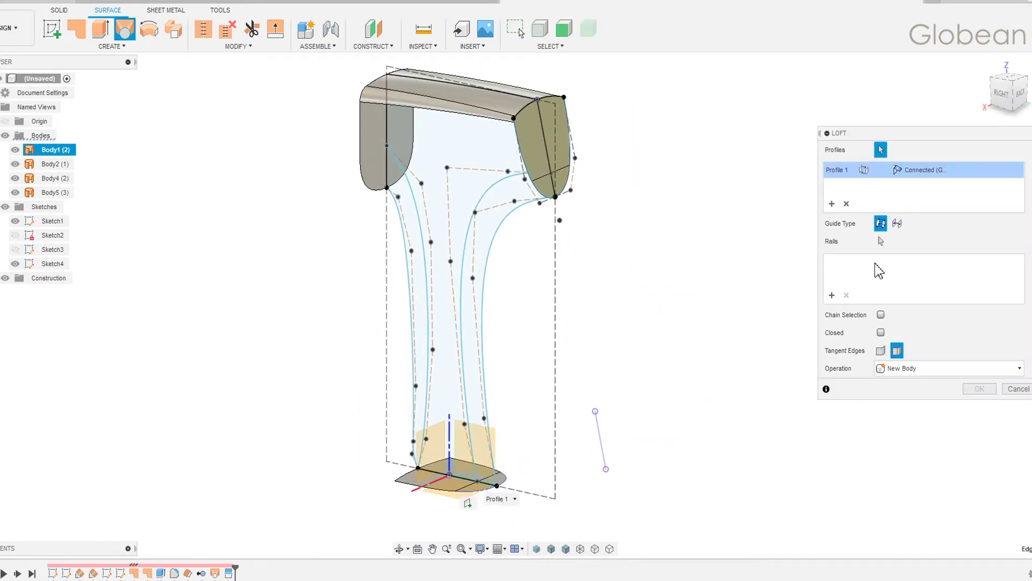
left_click(667, 194)
left_click(550, 204)
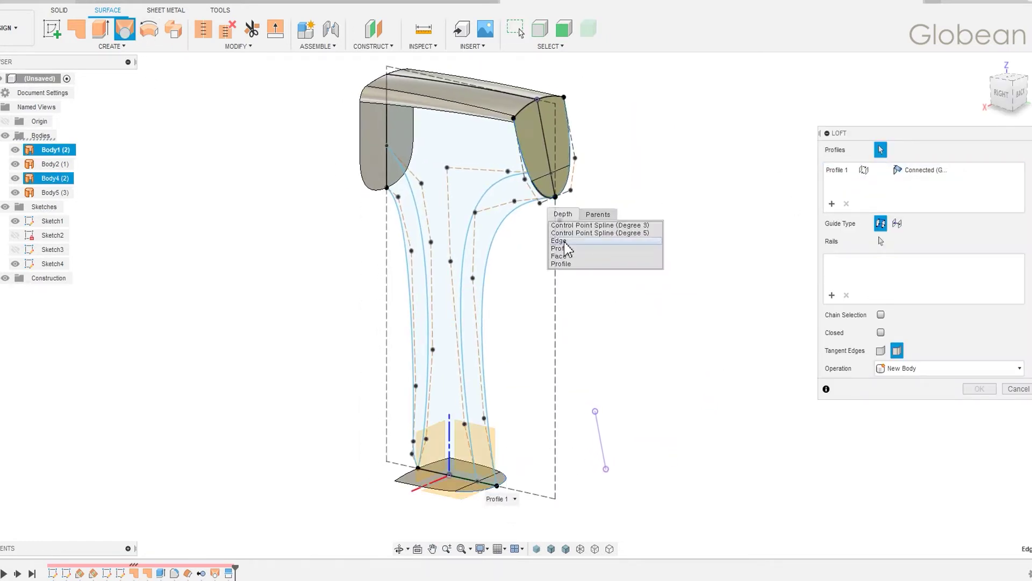
left_click(561, 248)
middle_click_drag(565, 231, 516, 215, "shift")
left_click(516, 215)
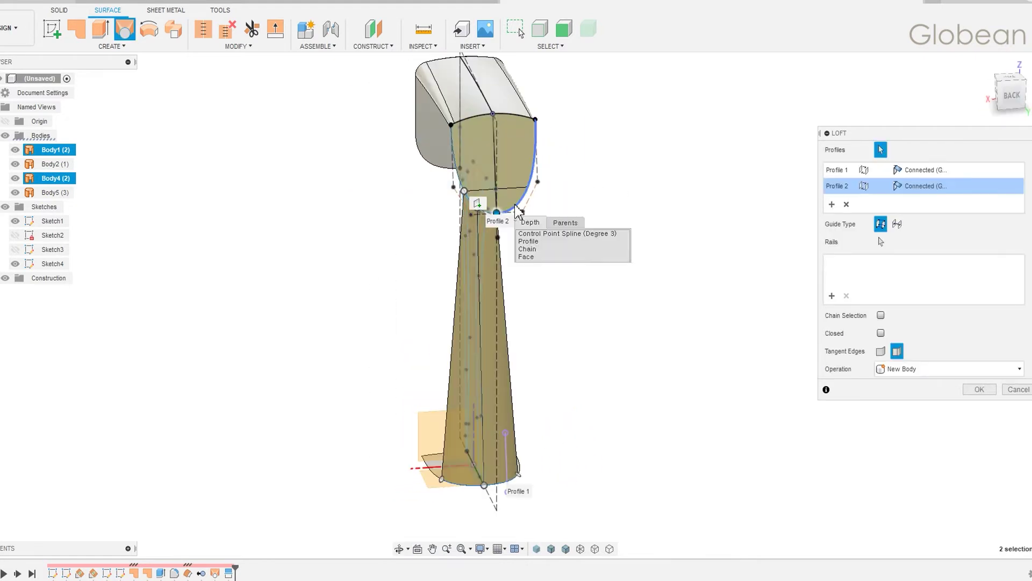
left_click(529, 243)
Guide the loft along the curved rail to create Body6, then view the grip from the right.
middle_click_drag(530, 250, 594, 272, "shift")
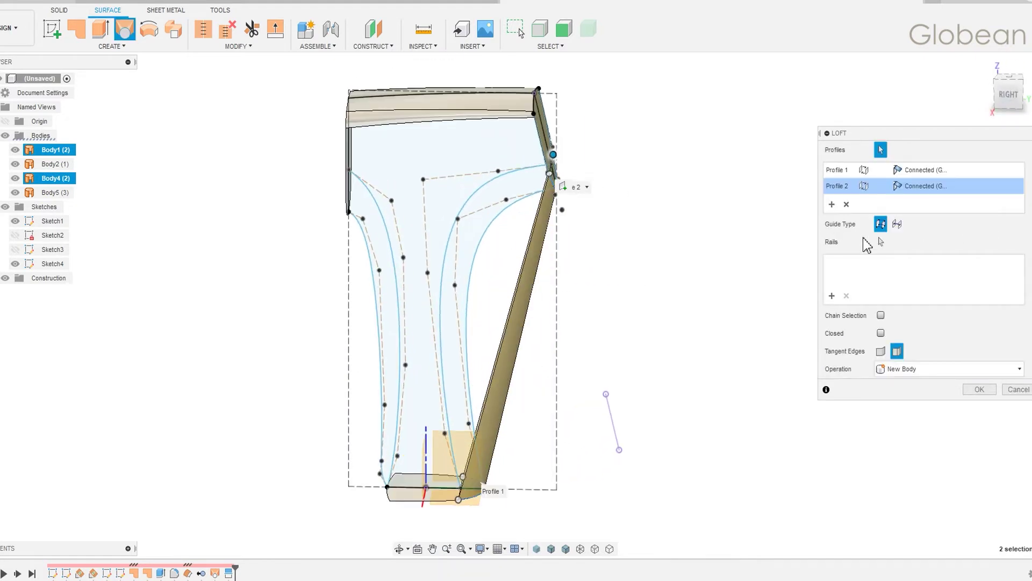
left_click(514, 262)
mouse_move(516, 260)
middle_mouse_down("shift")
mouse_move(553, 248)
mouse_move(459, 236)
mouse_move(553, 248)
middle_mouse_up("shift")
key("Return")
left_click(1005, 97)
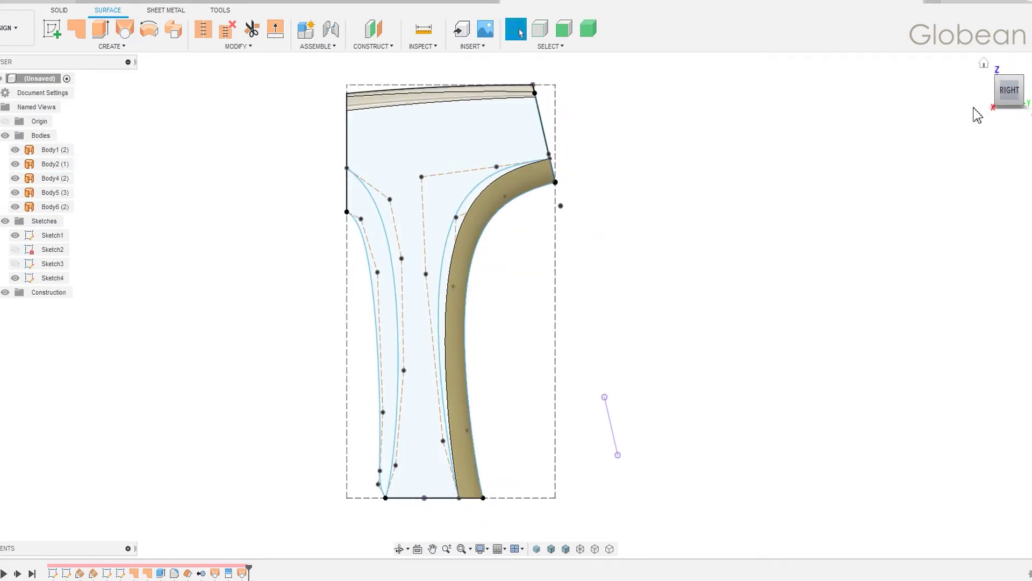
mouse_move(904, 114)
middle_mouse_down("shift")
mouse_move(559, 369)
mouse_move(437, 437)
middle_mouse_up("shift")
Start a new sketch and include the existing 3D edges as sketch geometry.
left_click(438, 437)
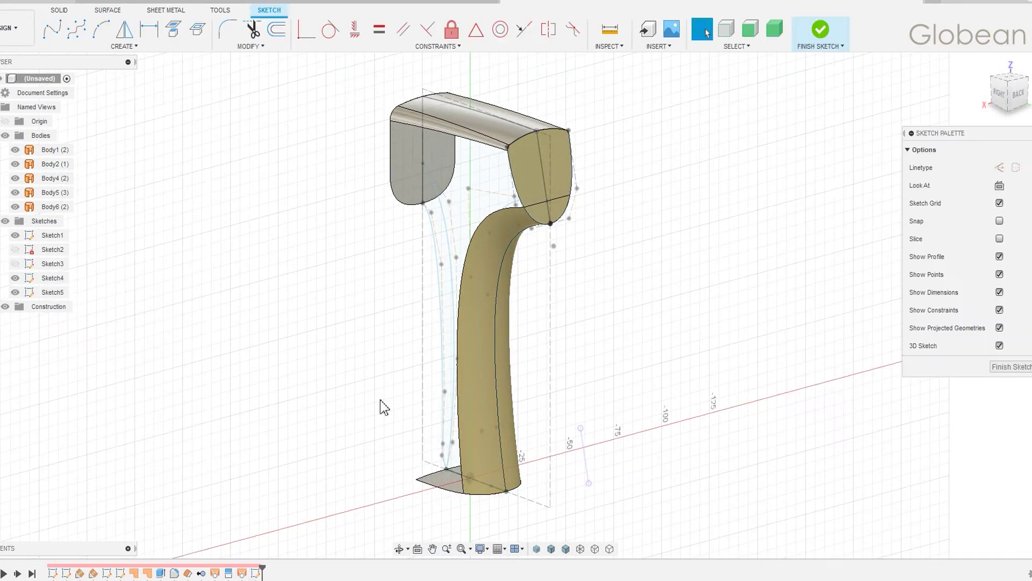
left_click(124, 46)
mouse_move(74, 256)
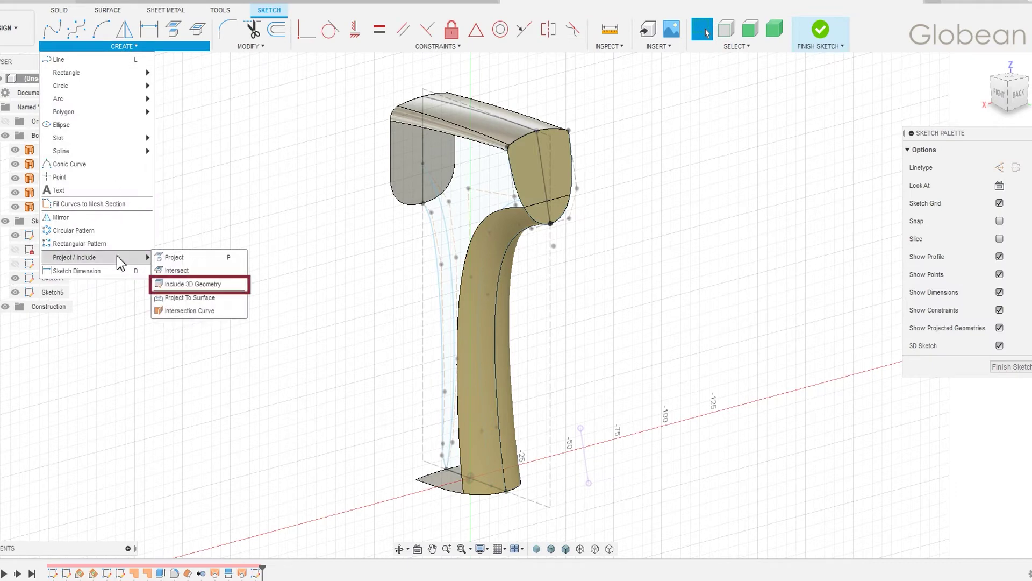
left_click(174, 285)
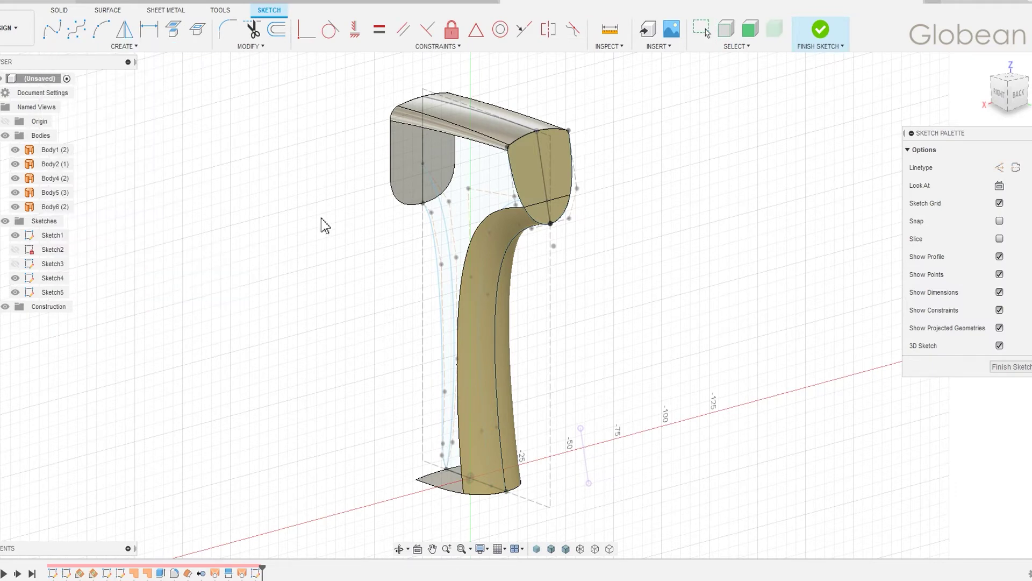
scroll(321, 218, "up", 5)
scroll(469, 260, "down", 5)
middle_click_drag(470, 260, 468, 258)
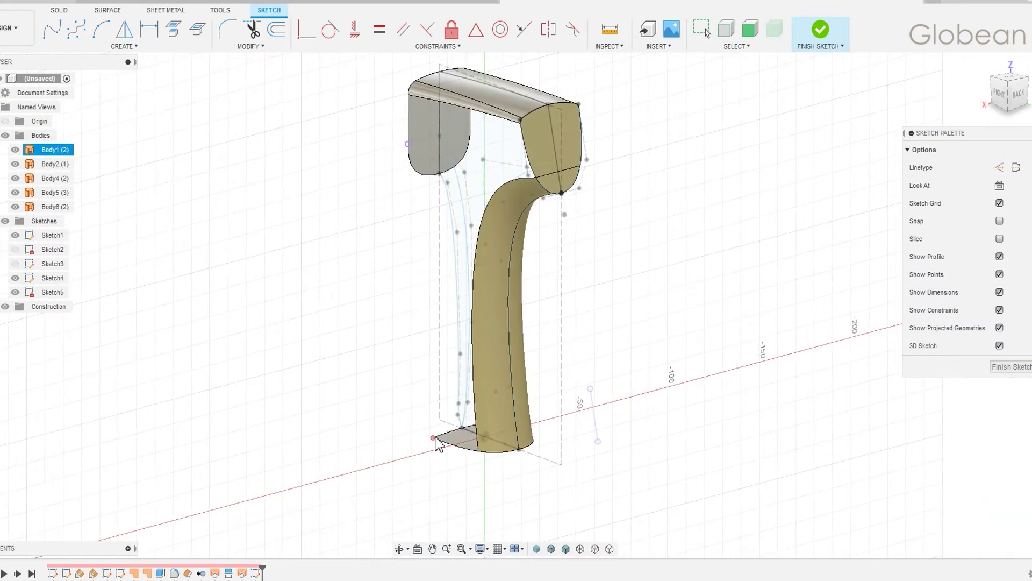
Draw a fit-point spline up the back from the bottom corner to the rear block.
left_click(52, 29)
left_click(433, 437)
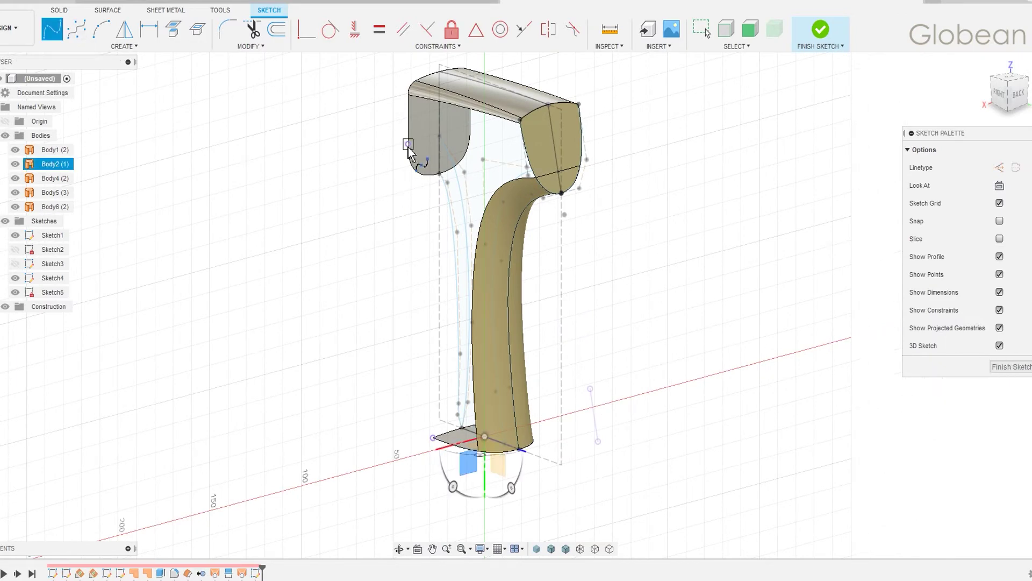
left_click(407, 144)
left_click(433, 437)
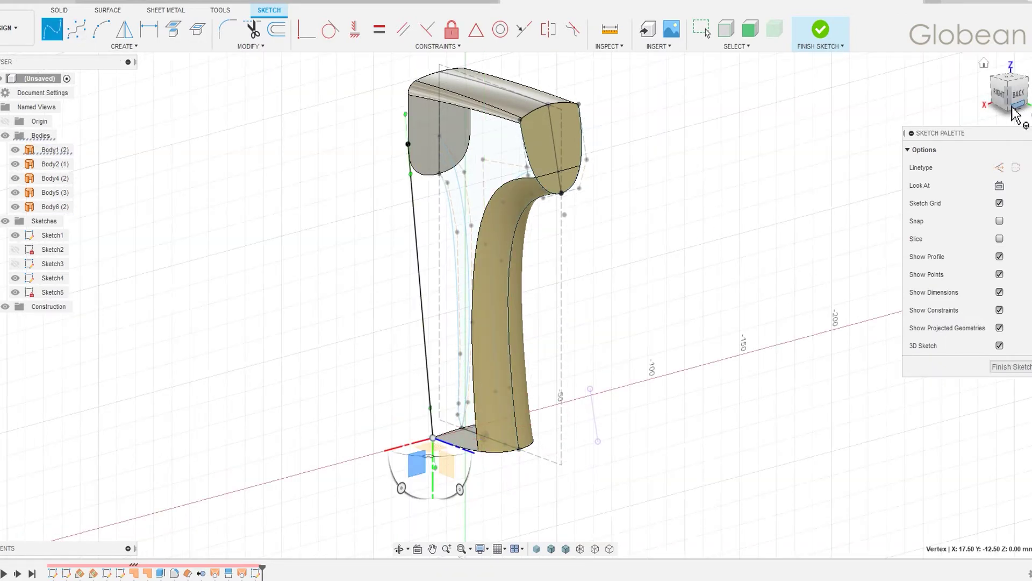
left_click(998, 92)
key("Escape")
Move a spline fit point up and left with Move/Copy, then finish the sketch.
right_click(397, 247)
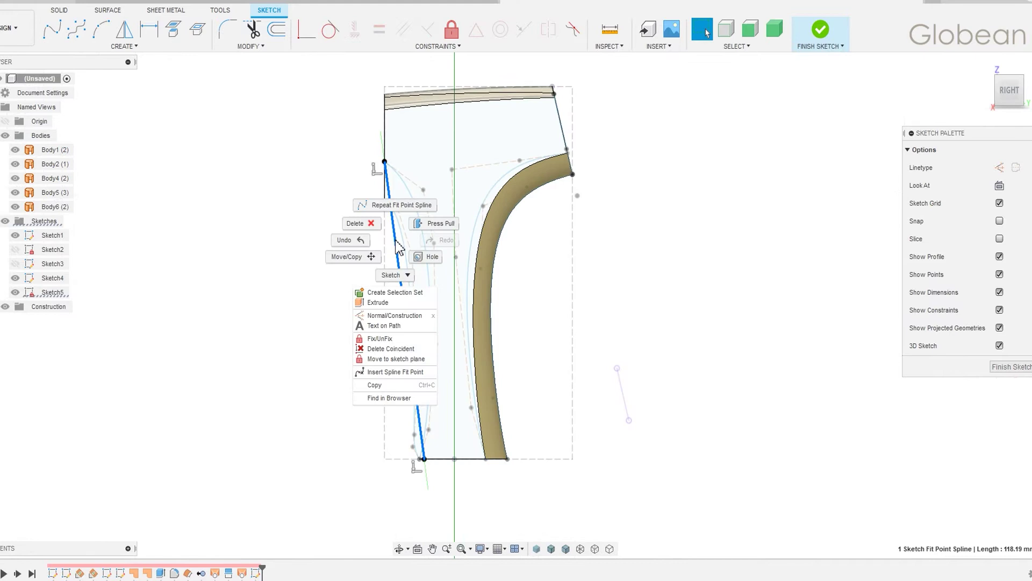
left_click(399, 326)
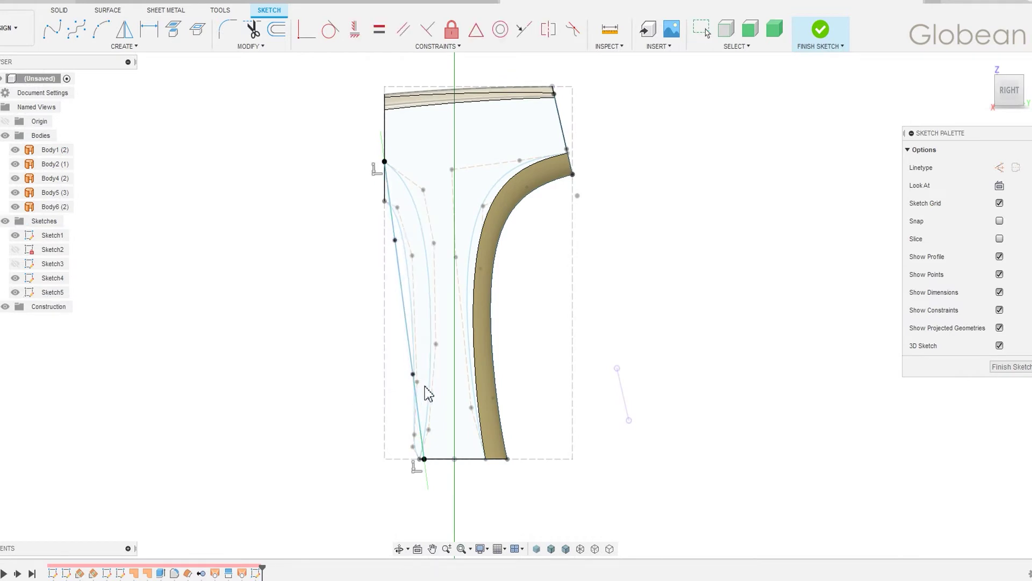
left_click(401, 257)
left_click_drag(410, 257, 425, 234)
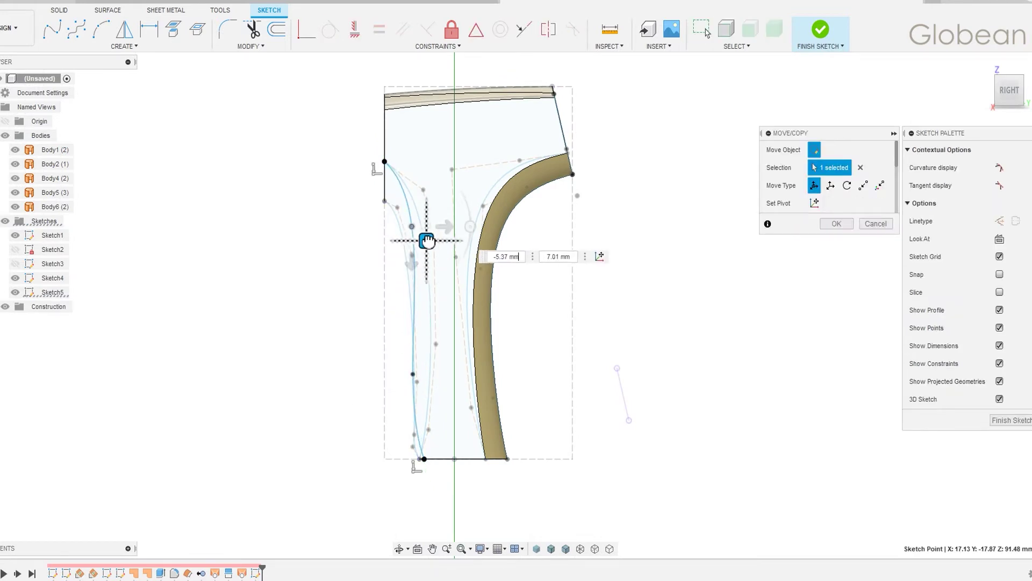
mouse_move(415, 383)
left_mouse_down()
mouse_move(421, 230)
mouse_move(430, 232)
left_mouse_up()
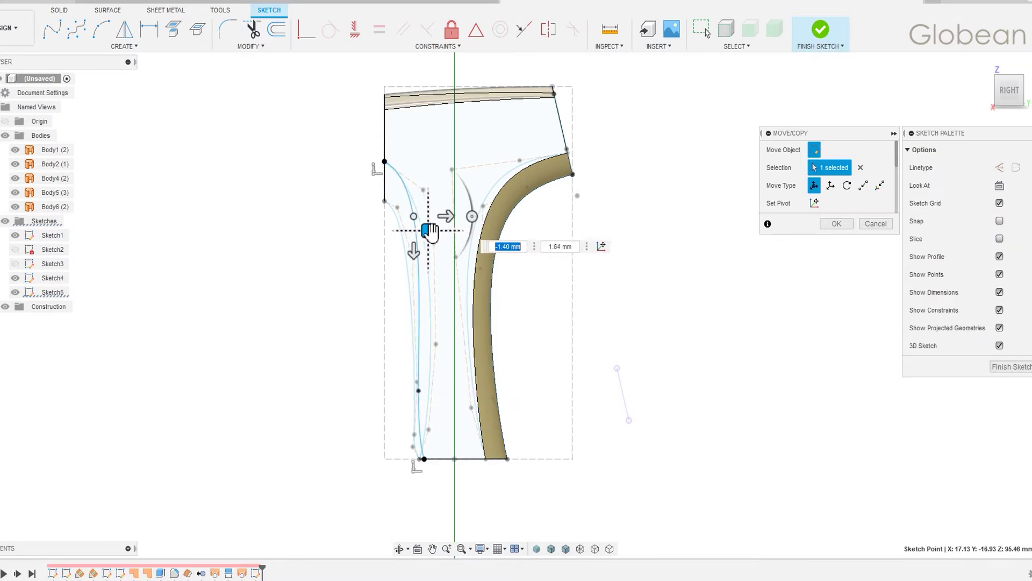
left_click(821, 31)
mouse_move(618, 339)
middle_mouse_down("shift")
mouse_move(661, 346)
mouse_move(26, 250)
mouse_move(299, 311)
mouse_move(434, 313)
mouse_move(81, 83)
middle_mouse_up("shift")
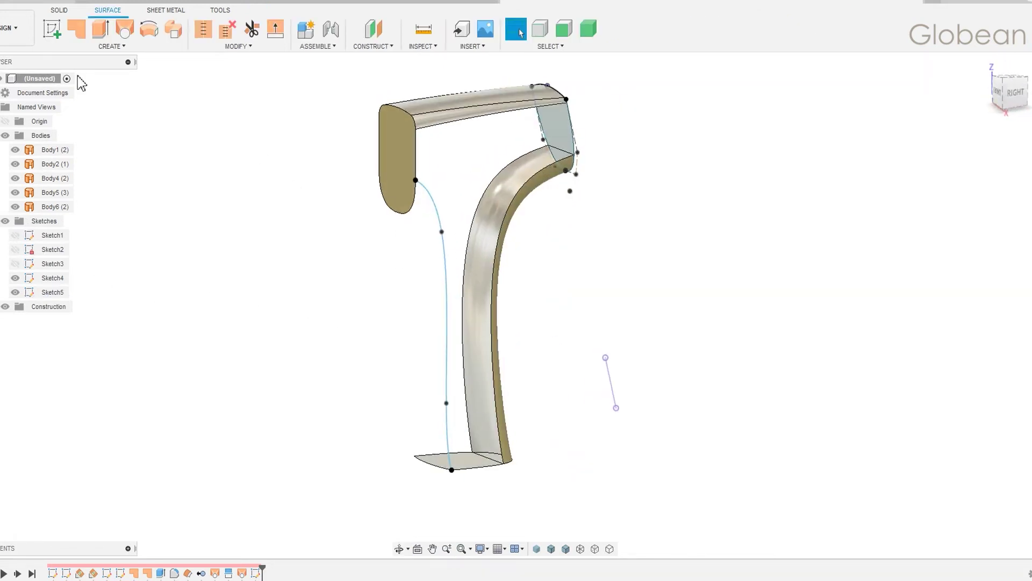
Extrude the back spline into an 8.80 mm surface strip.
left_click(100, 30)
left_click(451, 308)
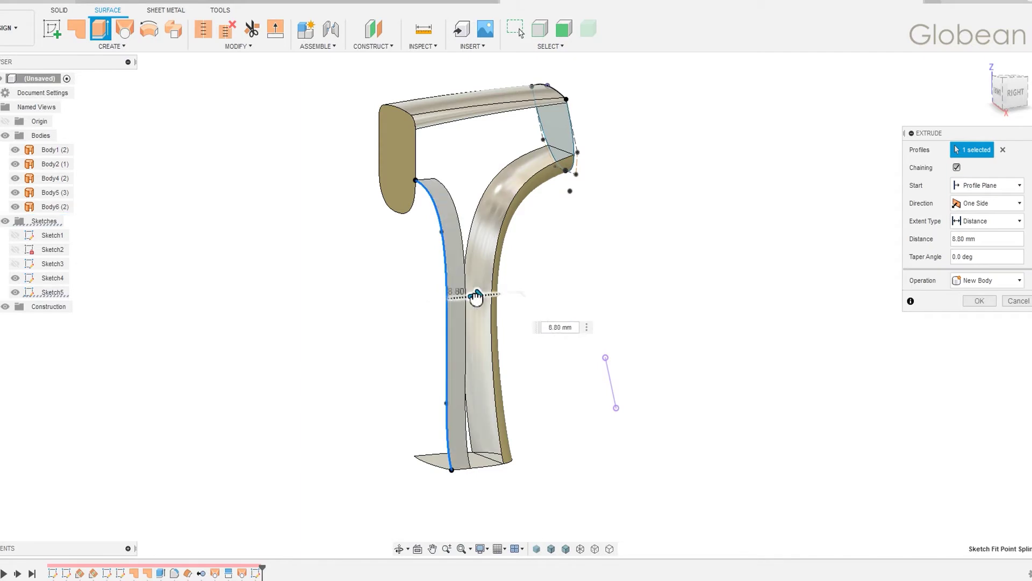
left_click_drag(452, 304, 488, 295)
left_click(977, 303)
Mirror the extruded strip about the bottom face into a second back surface.
left_click(123, 46)
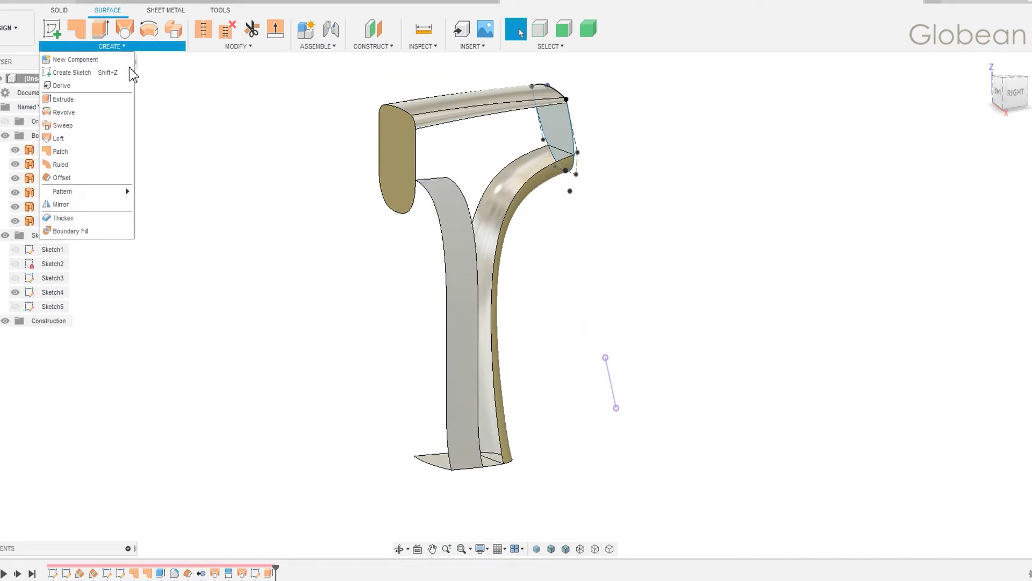
left_click(60, 202)
left_click(467, 332)
left_click(967, 185)
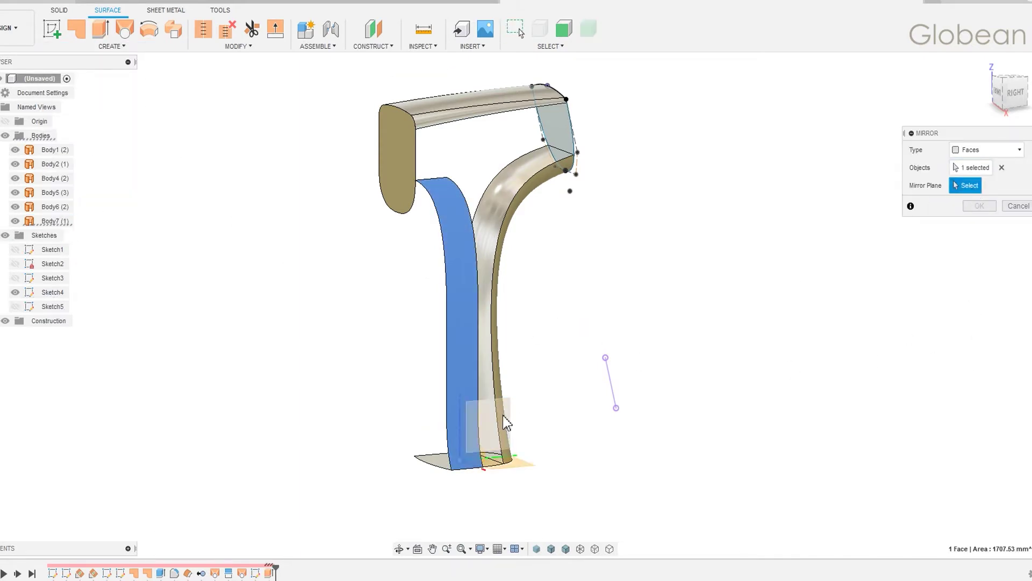
left_click(502, 416)
left_click(979, 205)
Add an offset construction plane on the bottom face.
left_click(383, 33)
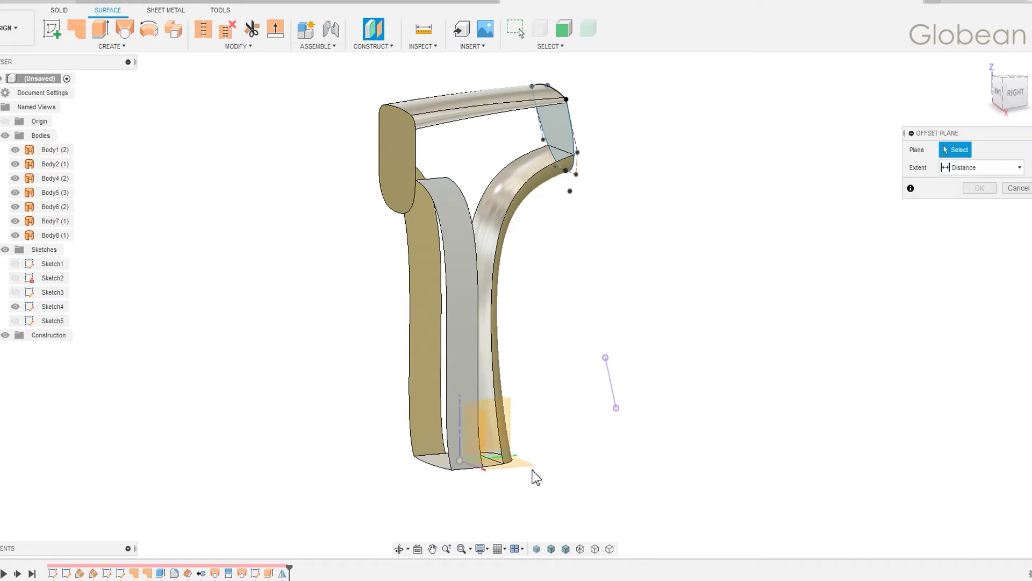
left_click(526, 463)
key("Return")
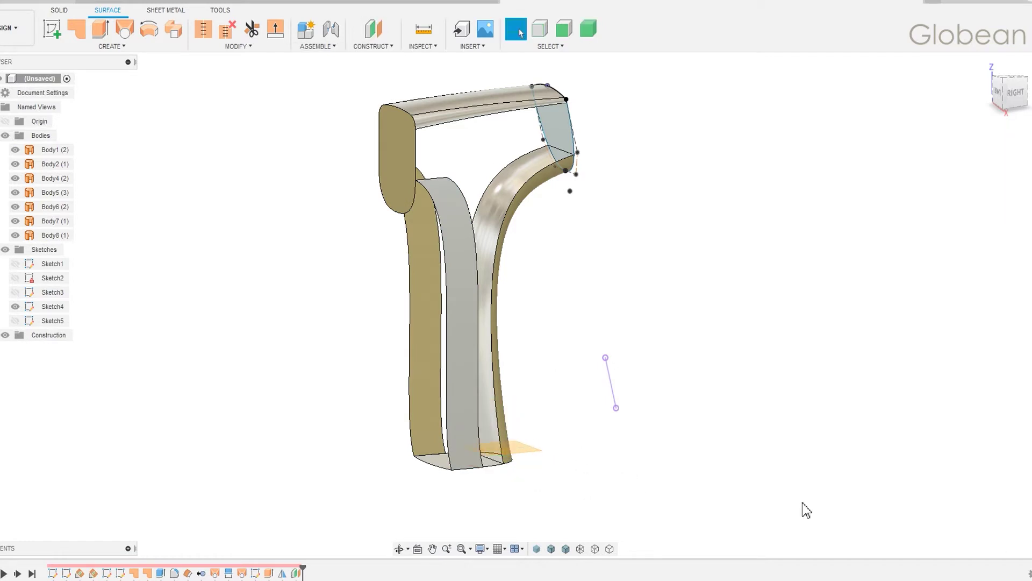
Start a sketch on the new plane and intersect two body edges into it.
left_click(521, 454)
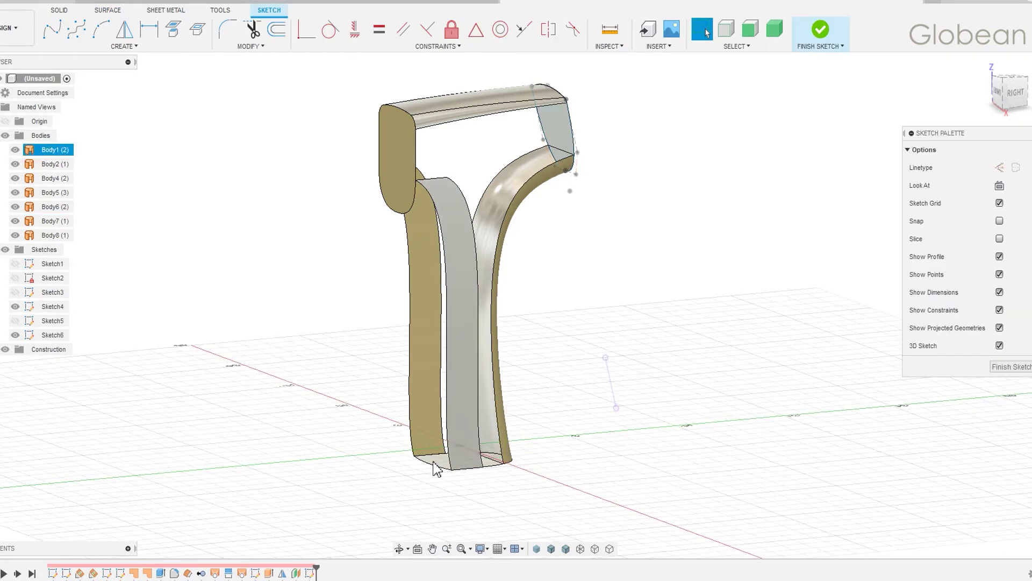
left_click(198, 29)
left_click(426, 387)
left_click(447, 419)
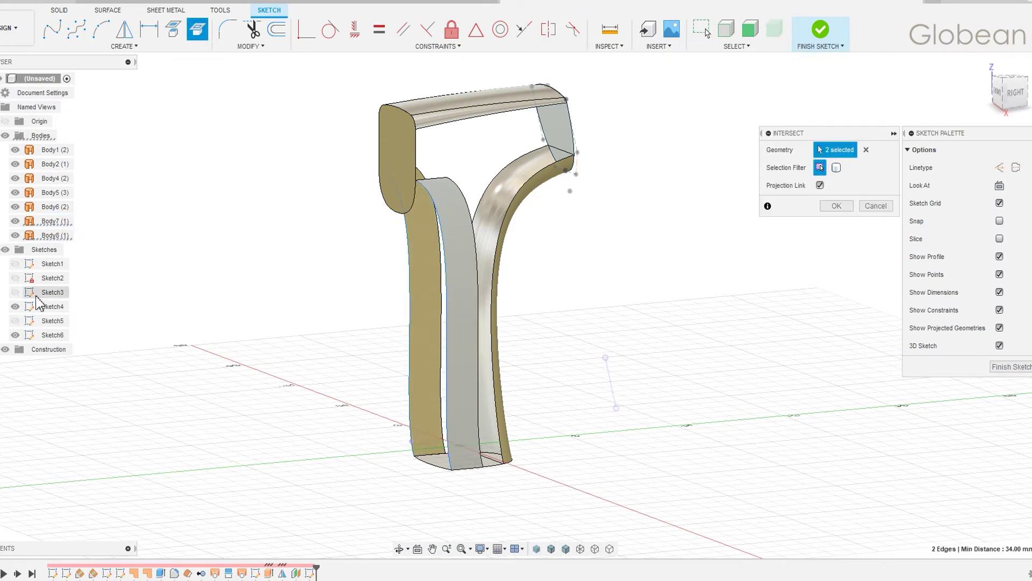
left_click(124, 46)
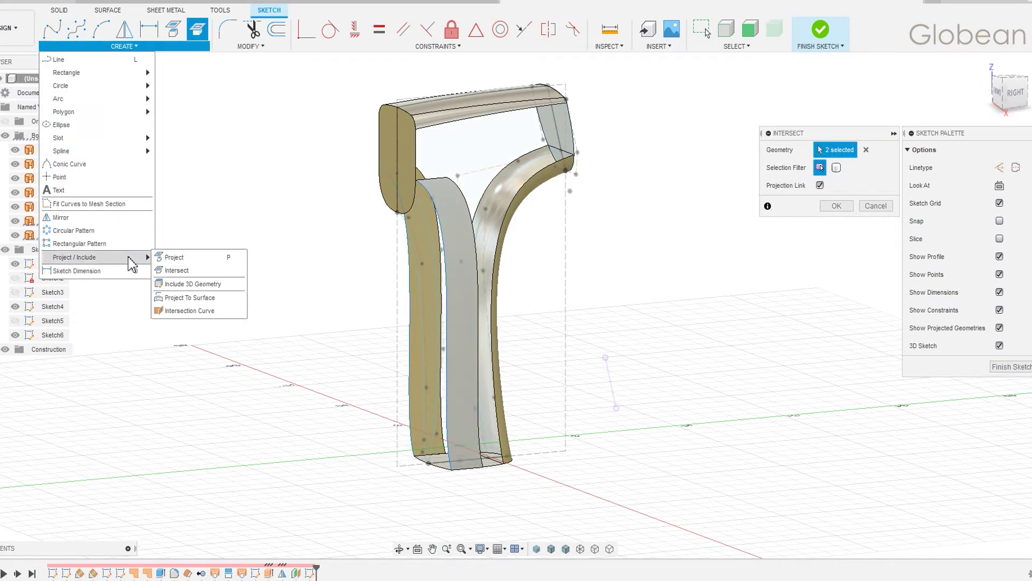
key("Escape")
key("Escape")
middle_click_drag(246, 314, 402, 336, "shift")
middle_click_drag(414, 268, 904, 368, "shift")
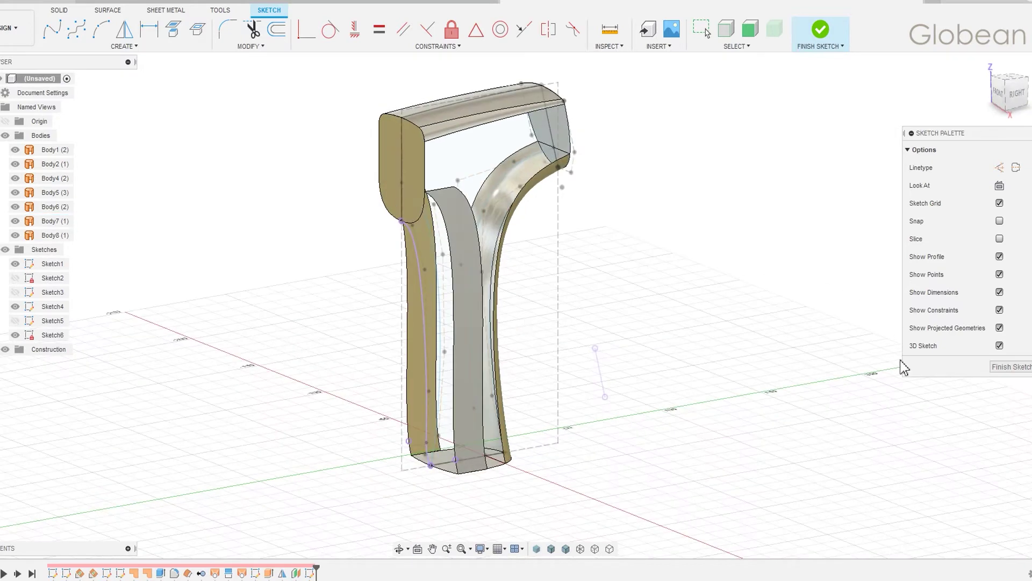
scroll(486, 438, "up", 3)
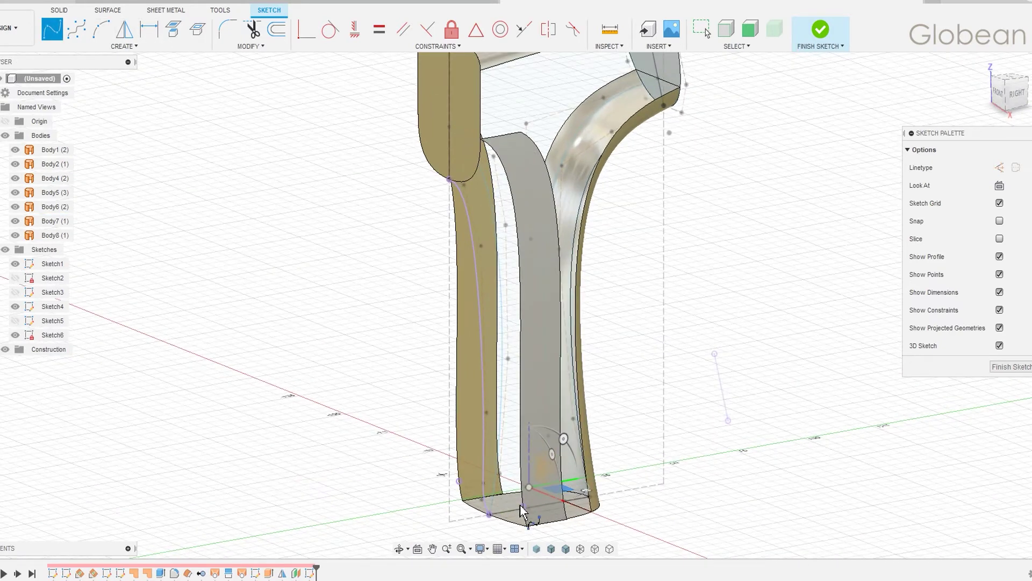
scroll(559, 437, "up", 3)
Draw a three-point spline across the grip's bottom back corner to the left face edge.
key("s")
left_click(585, 456)
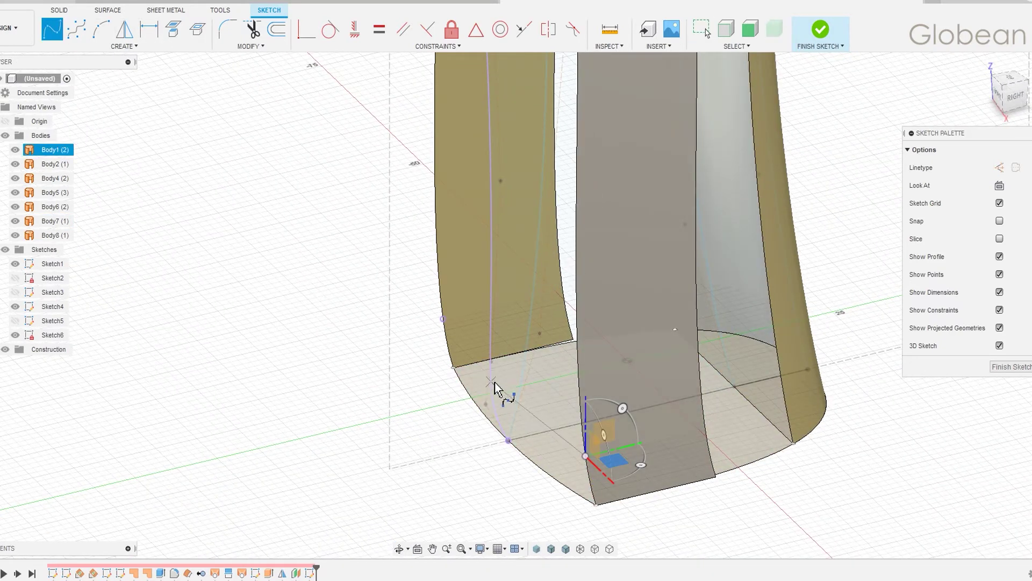
scroll(488, 366, "up", 2)
scroll(486, 339, "up", 2)
scroll(491, 362, "up", 2)
left_click(488, 318)
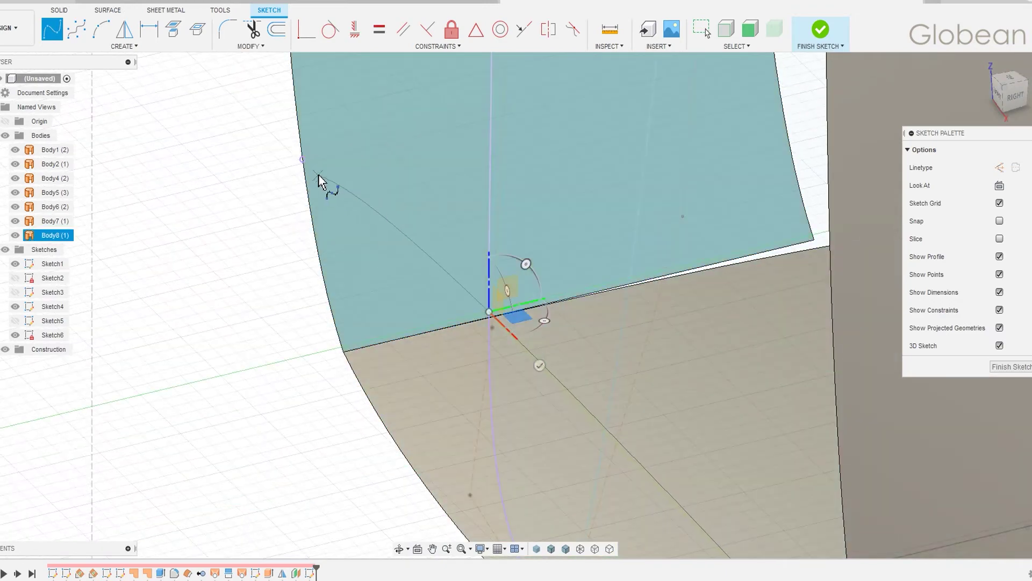
left_click(302, 159)
scroll(449, 376, "down", 3)
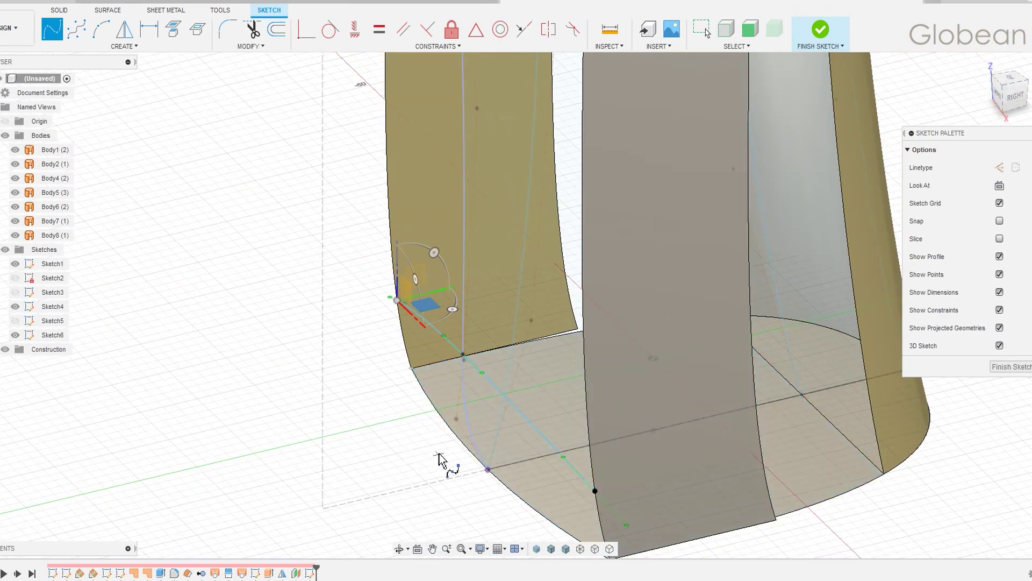
left_click(1014, 97)
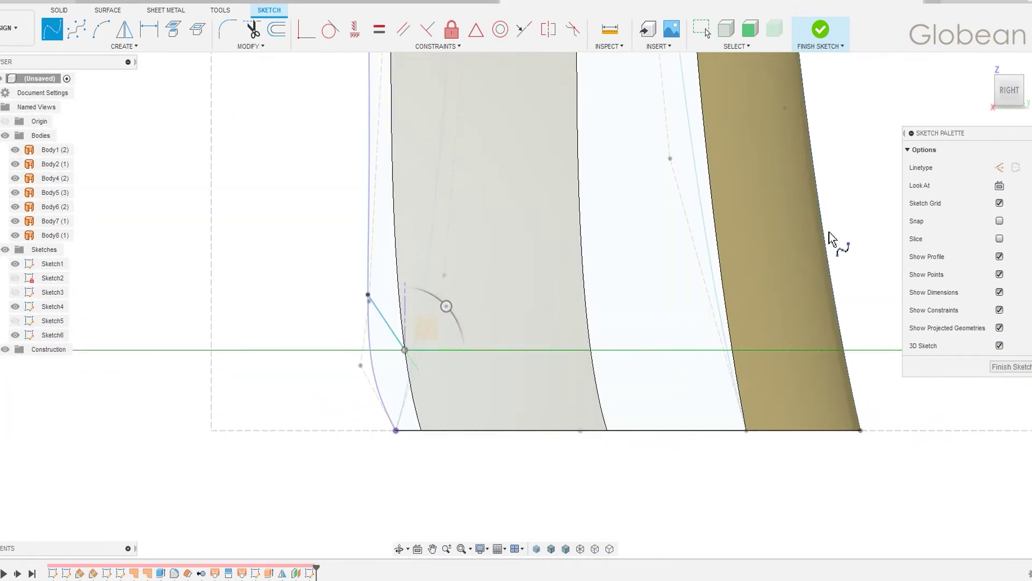
mouse_move(830, 237)
middle_mouse_down("shift")
mouse_move(703, 272)
mouse_move(886, 177)
middle_mouse_up("shift")
Finish the sketch and add an offset plane 68.80 mm up the grip.
left_click(825, 31)
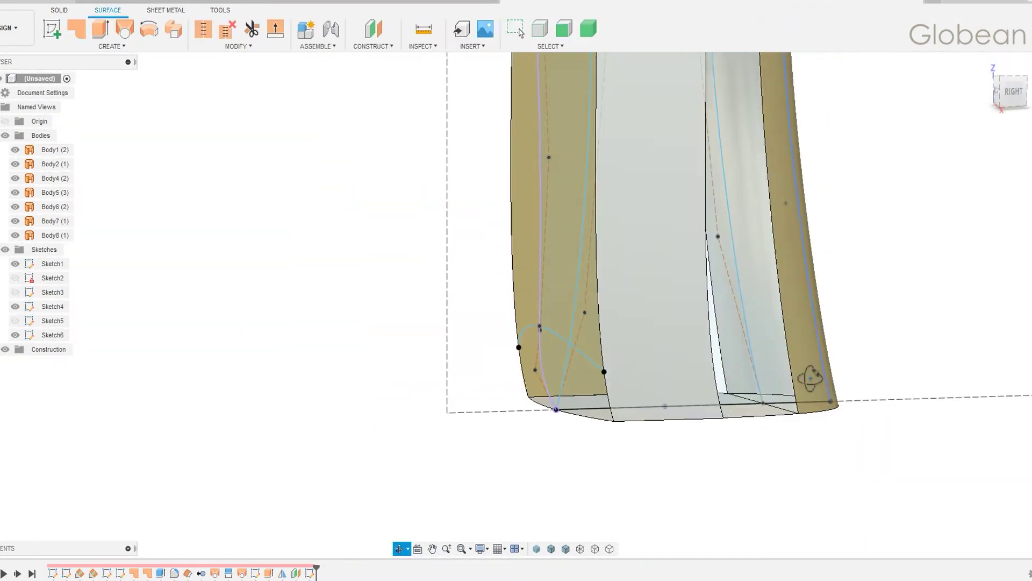
left_click(373, 28)
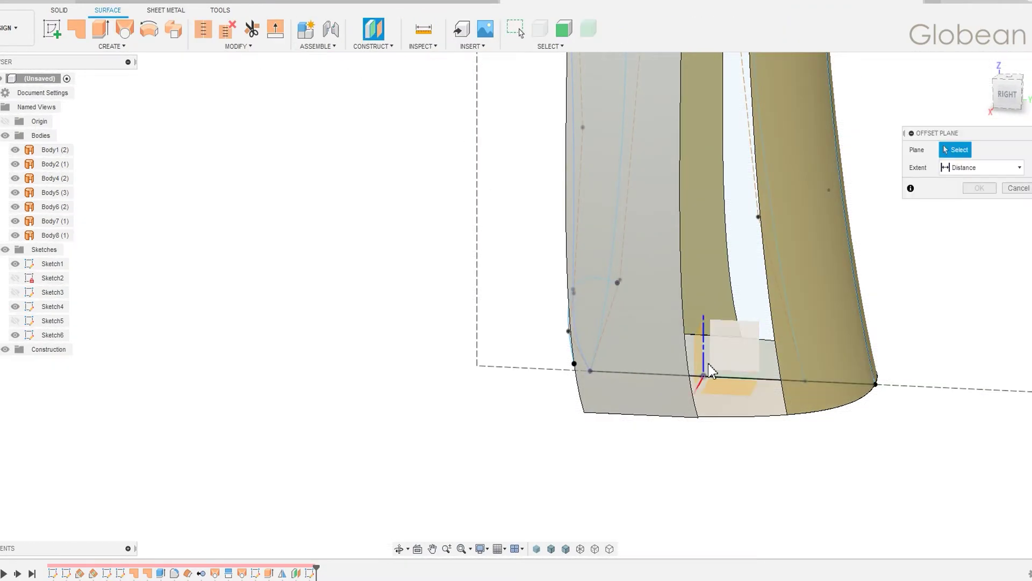
left_click(708, 364)
scroll(697, 468, "down", 3)
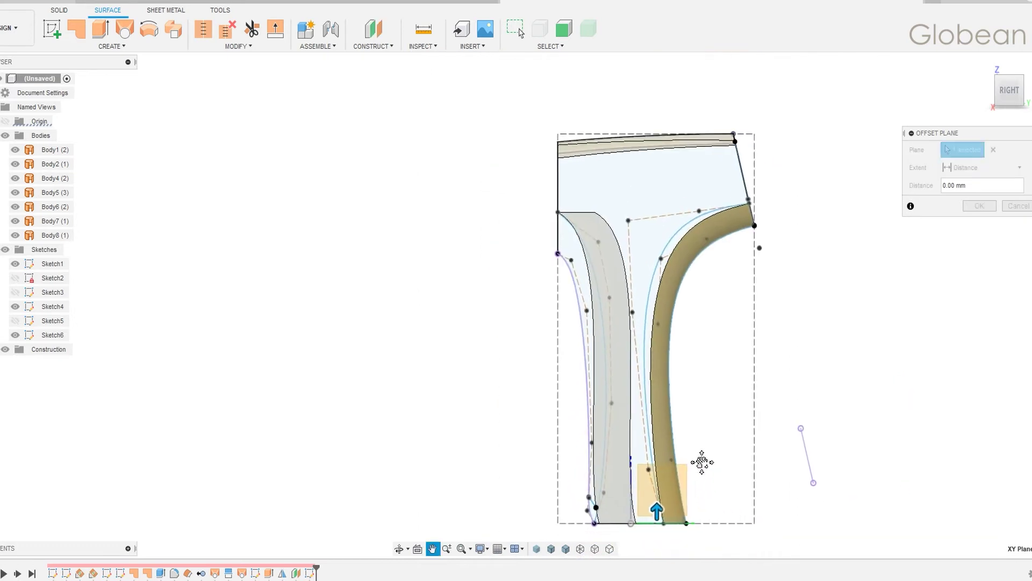
left_click_drag(660, 512, 661, 340)
key("Return")
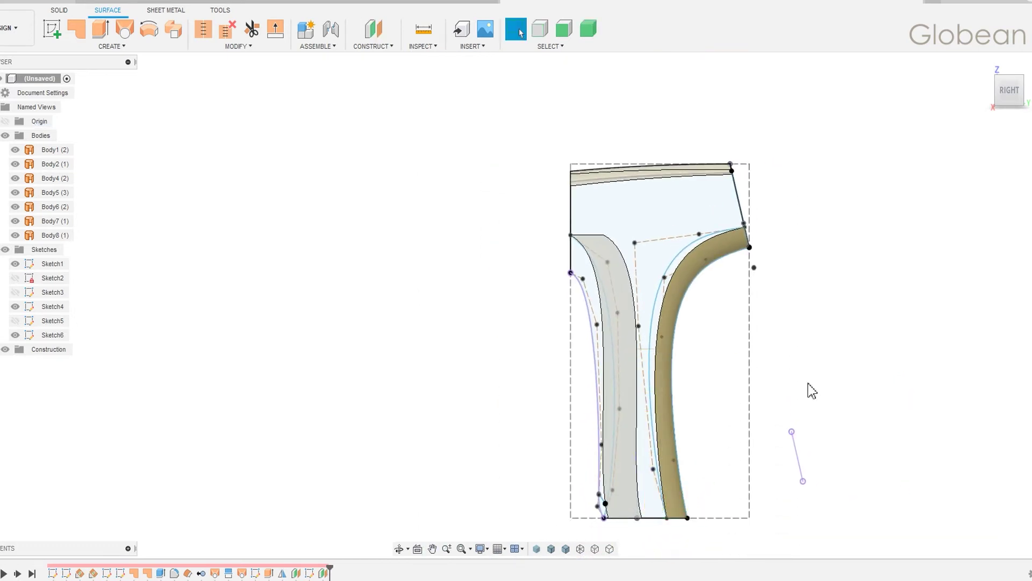
middle_click_drag(811, 392, 661, 364, "shift")
Sketch on the offset plane and intersect the left body's edge into it.
left_click(653, 356)
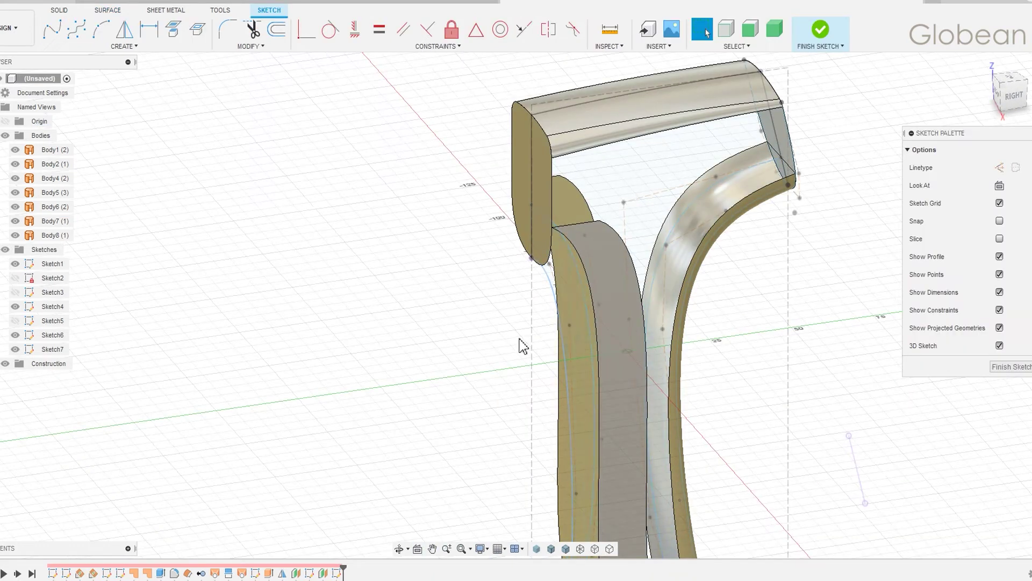
left_click(193, 34)
left_click(545, 312)
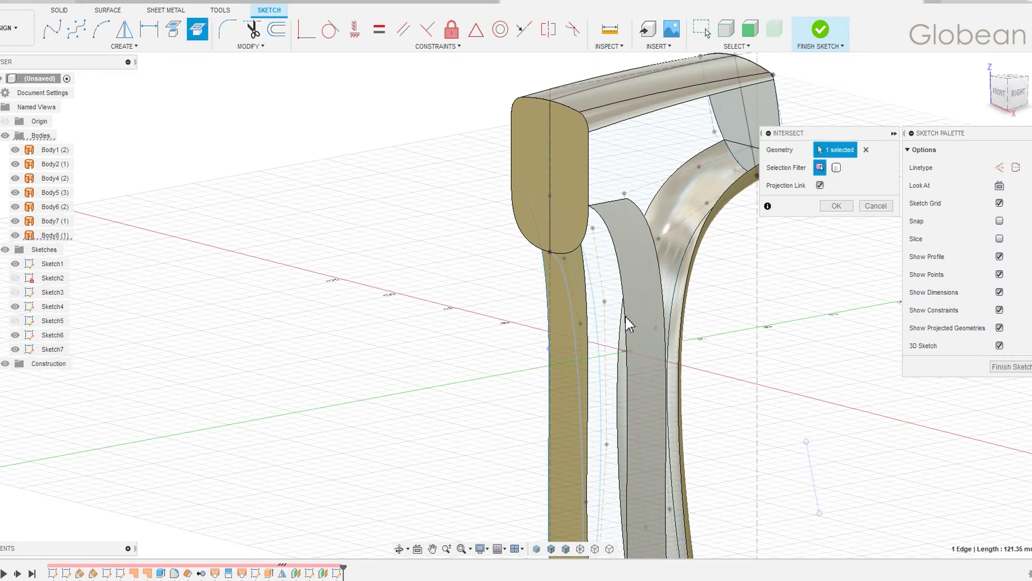
key("Return")
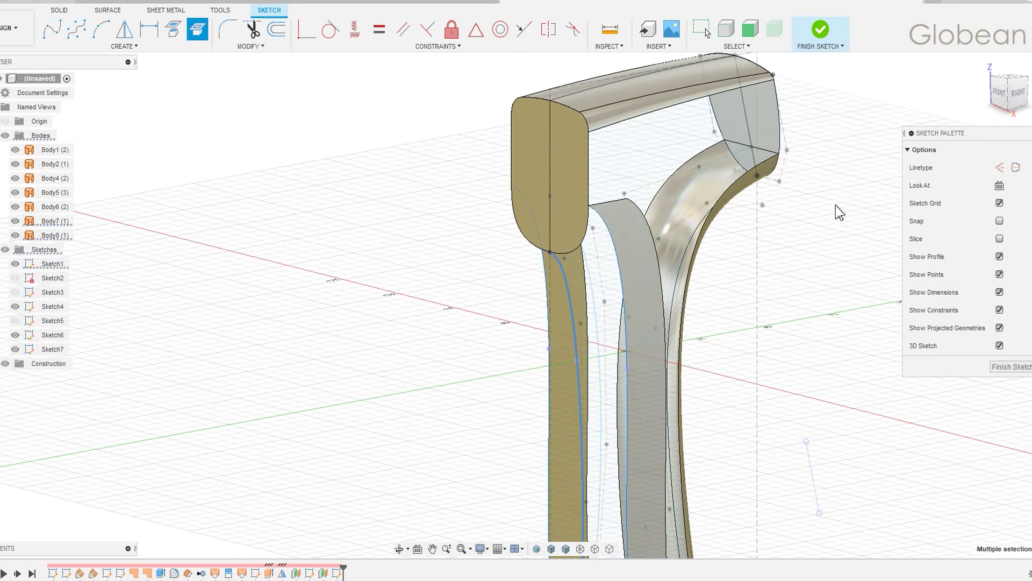
Draw a spline from the left edge across the gap to the middle surface, finishing Sketch7.
left_click(52, 29)
left_click(627, 351)
left_click(576, 360)
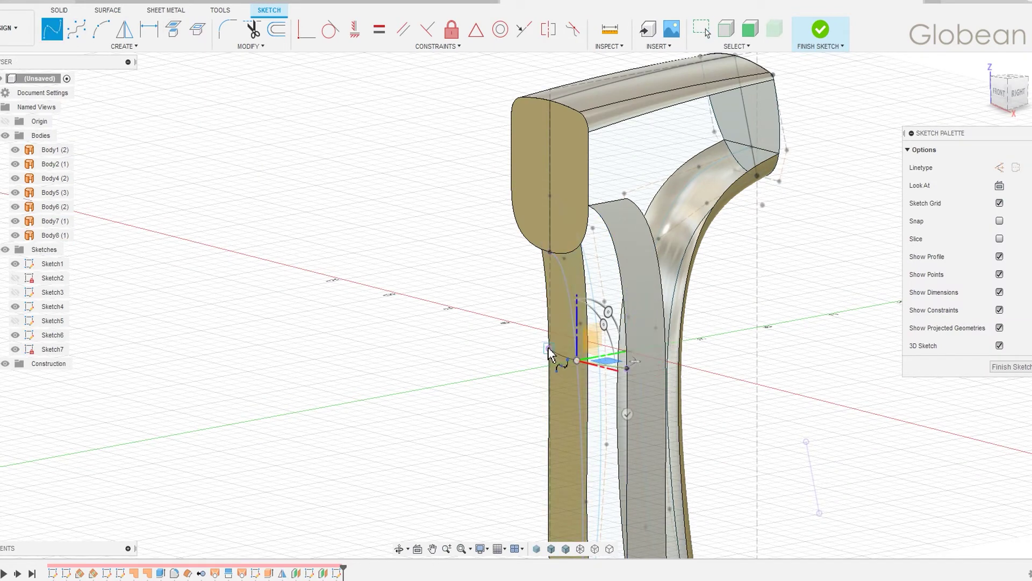
left_click(548, 348)
left_click(817, 31)
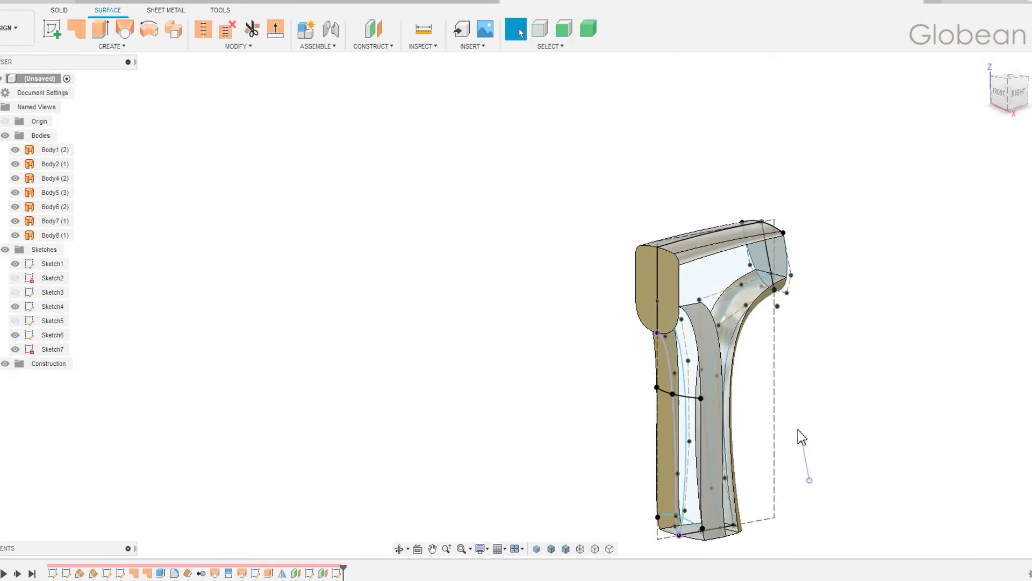
Loft Body9 through four cross-section profiles guided by two rails along the grip.
left_click(125, 29)
scroll(646, 494, "up", 3)
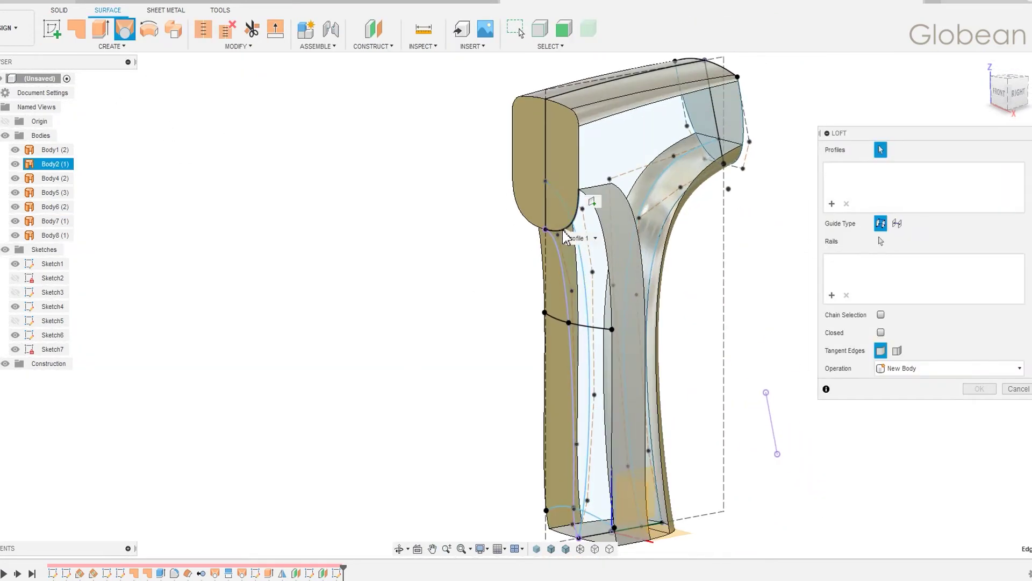
left_click(599, 317)
left_click(586, 535)
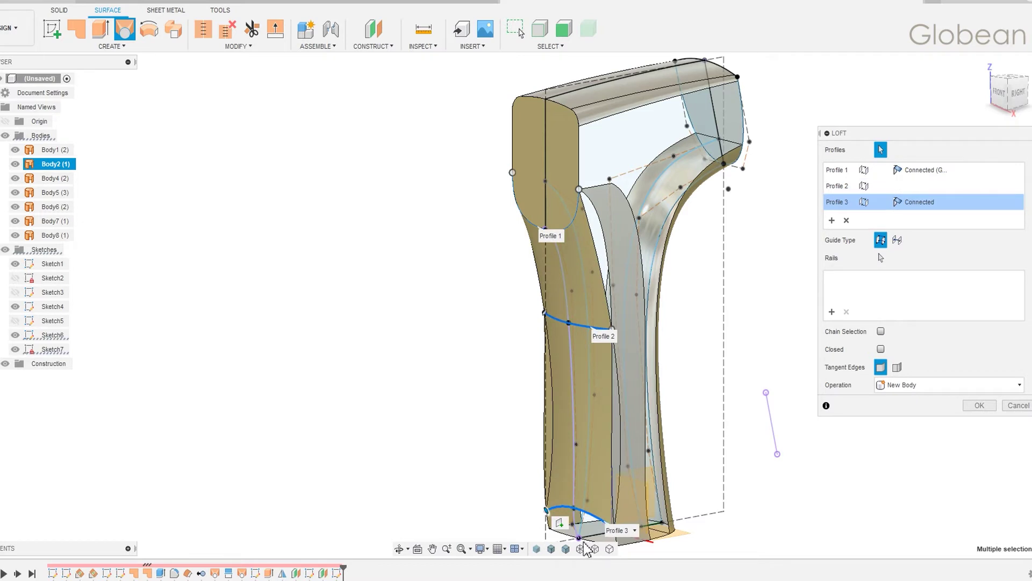
middle_click_drag(587, 548, 531, 498)
left_click(532, 494)
left_click(881, 274)
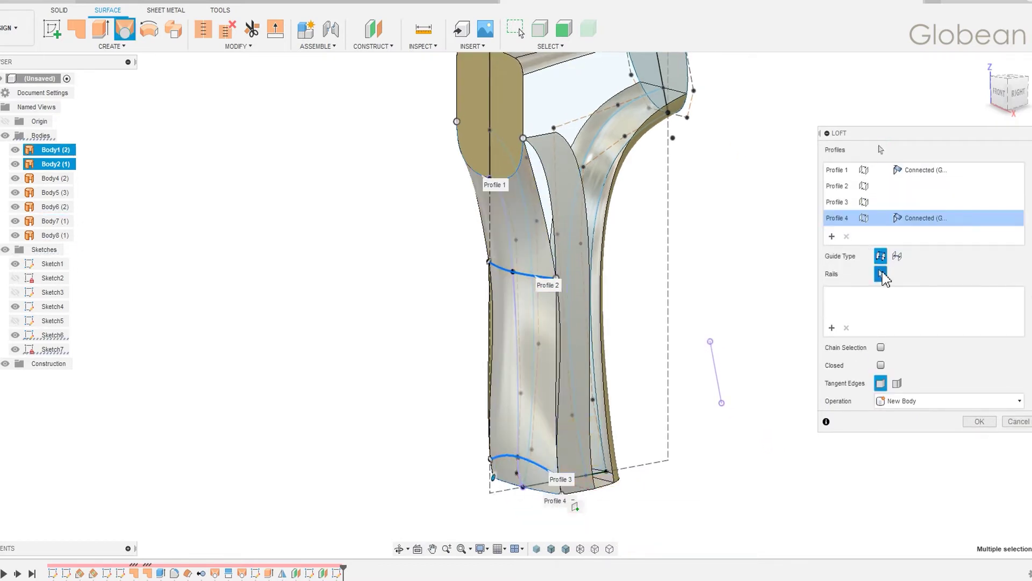
left_click(546, 183)
left_click(513, 244)
middle_click_drag(463, 246, 620, 203, "shift")
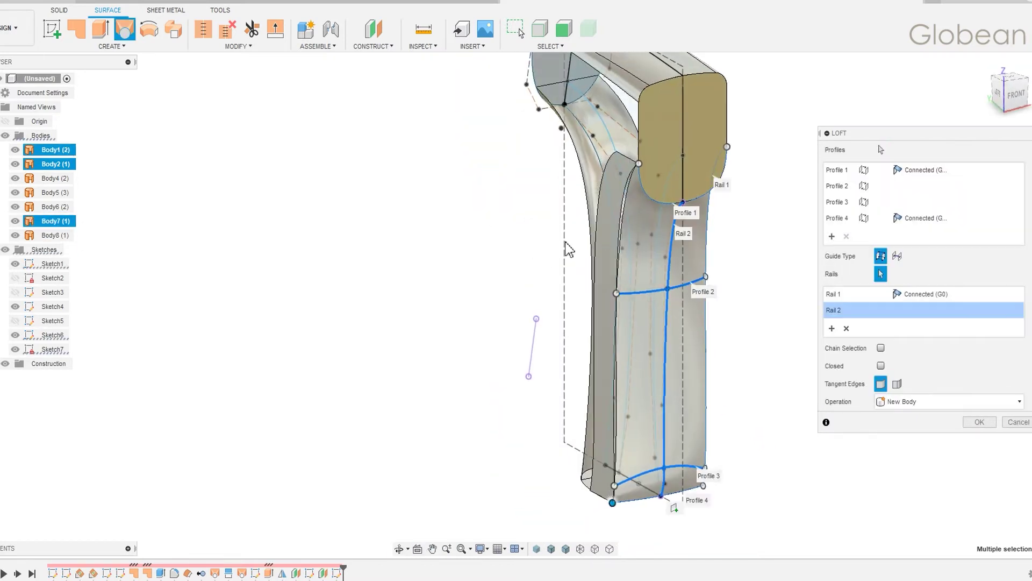
left_click(620, 204)
left_click(979, 422)
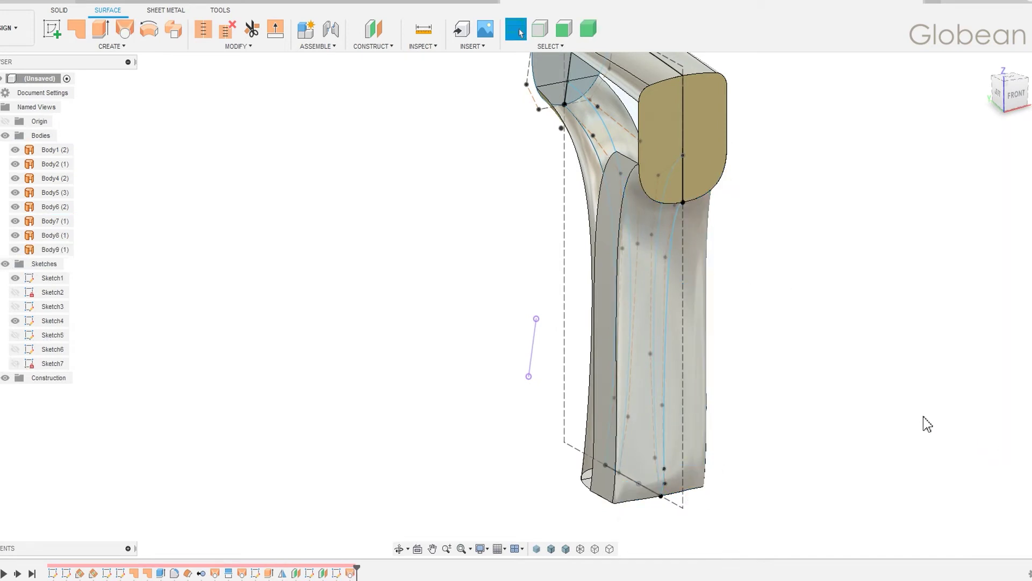
Delete Body8 and return to the Home view.
middle_click_drag(927, 424, 822, 414, "shift")
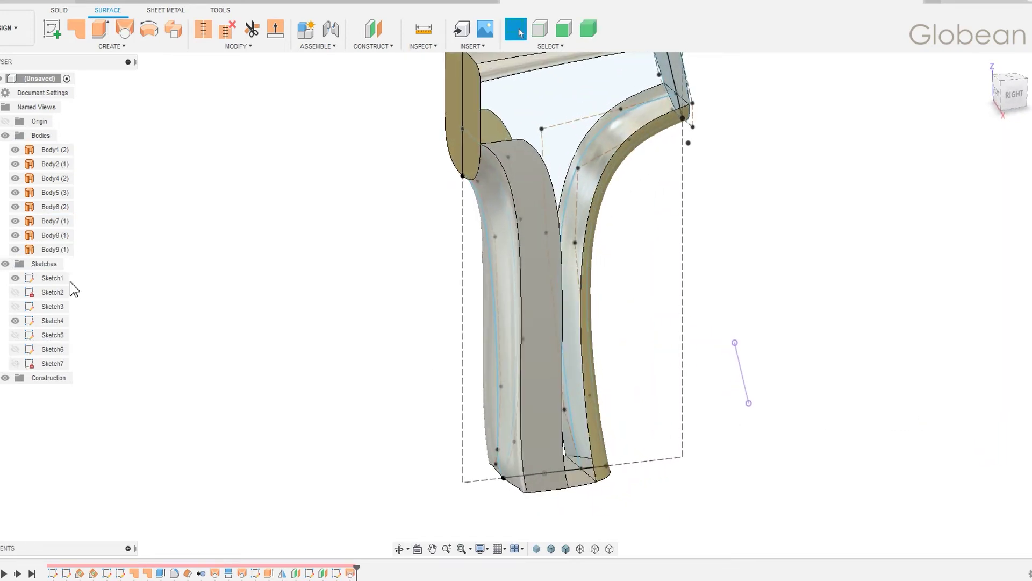
right_click(52, 236)
left_click(176, 383)
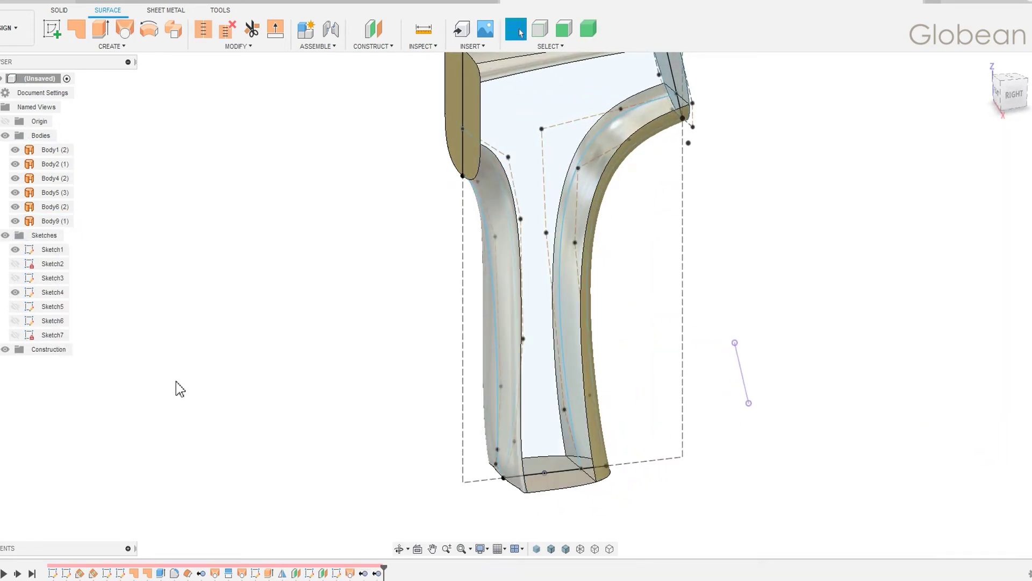
left_click(984, 64)
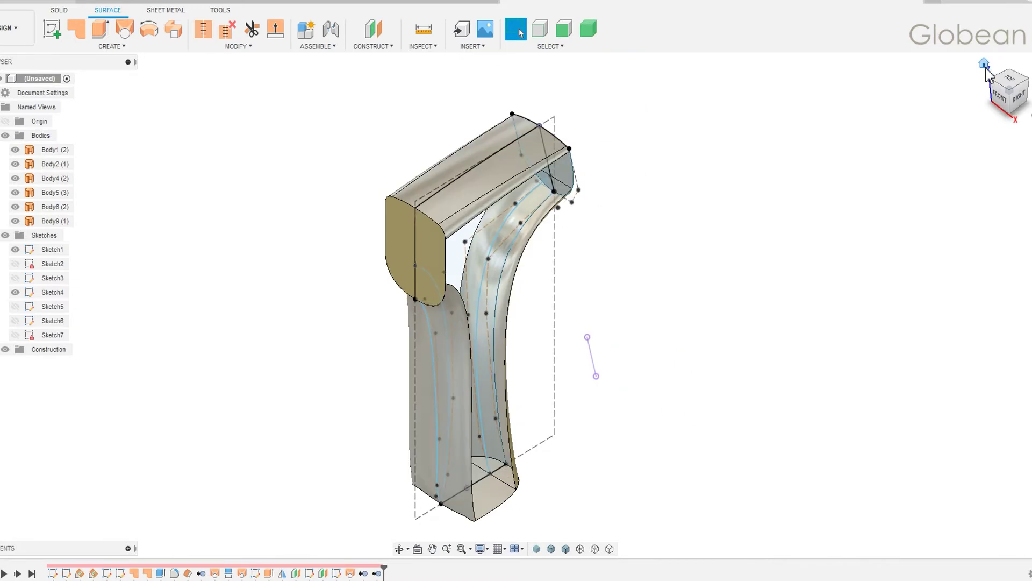
Patch the grip's open side by selecting its six boundary edges.
left_click(76, 29)
left_click(466, 238)
middle_click_drag(466, 238, 430, 247, "shift")
scroll(396, 253, "up", 3)
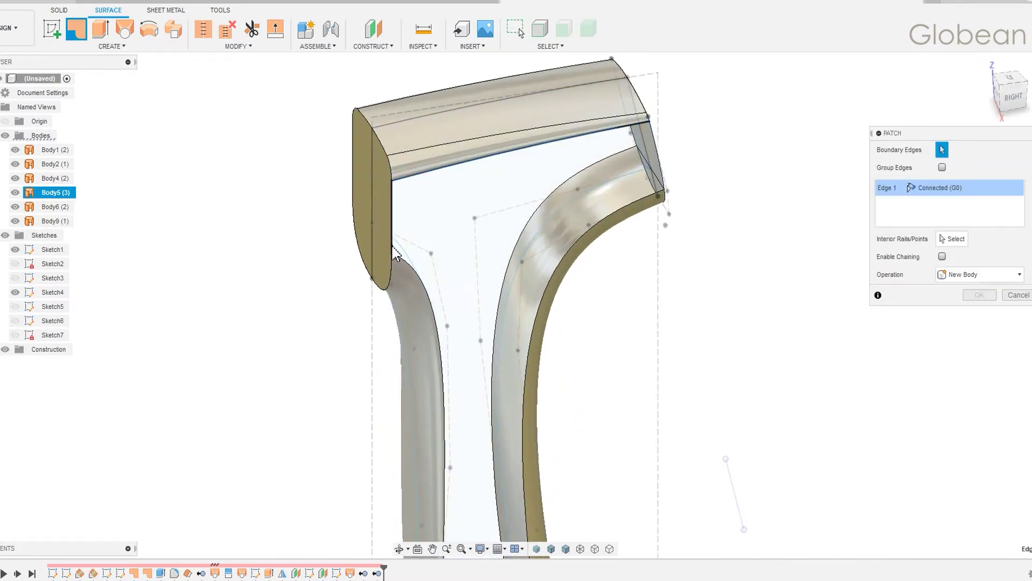
left_click(396, 252)
left_click(525, 253)
middle_click_drag(472, 346, 426, 168)
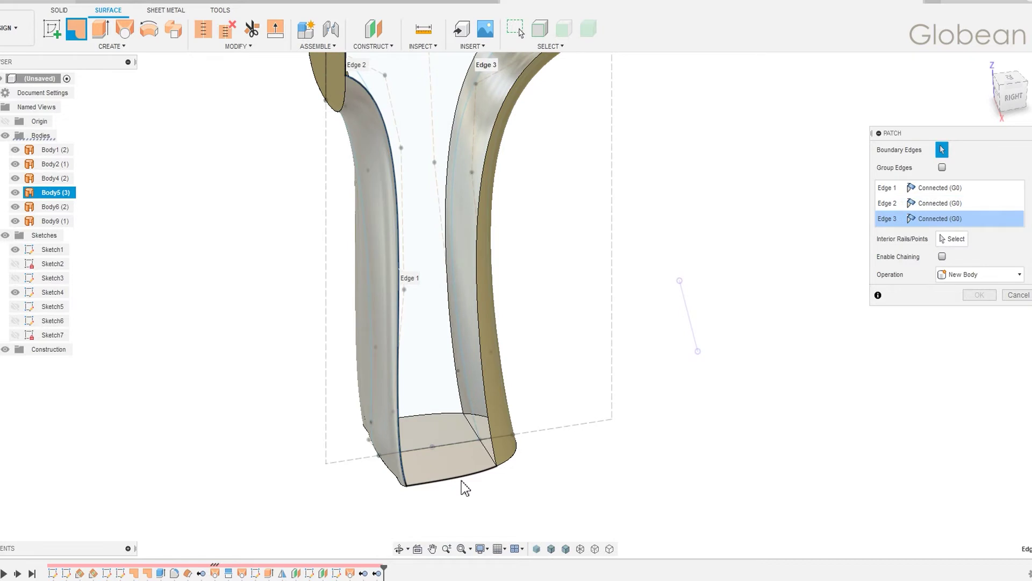
left_click(461, 481)
middle_click_drag(538, 80, 569, 332)
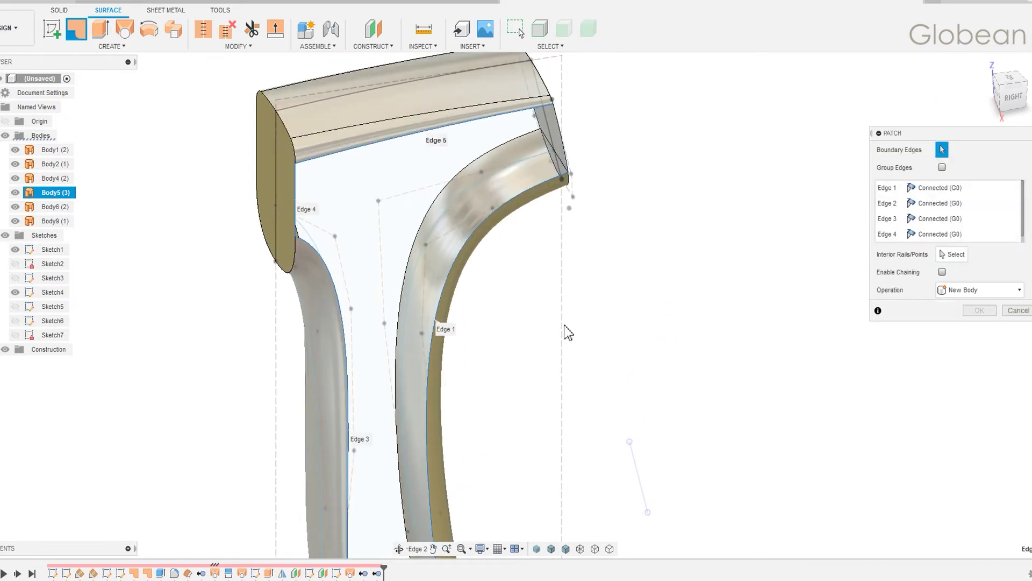
left_click(567, 153)
scroll(525, 339, "down", 5)
scroll(543, 301, "down", 3)
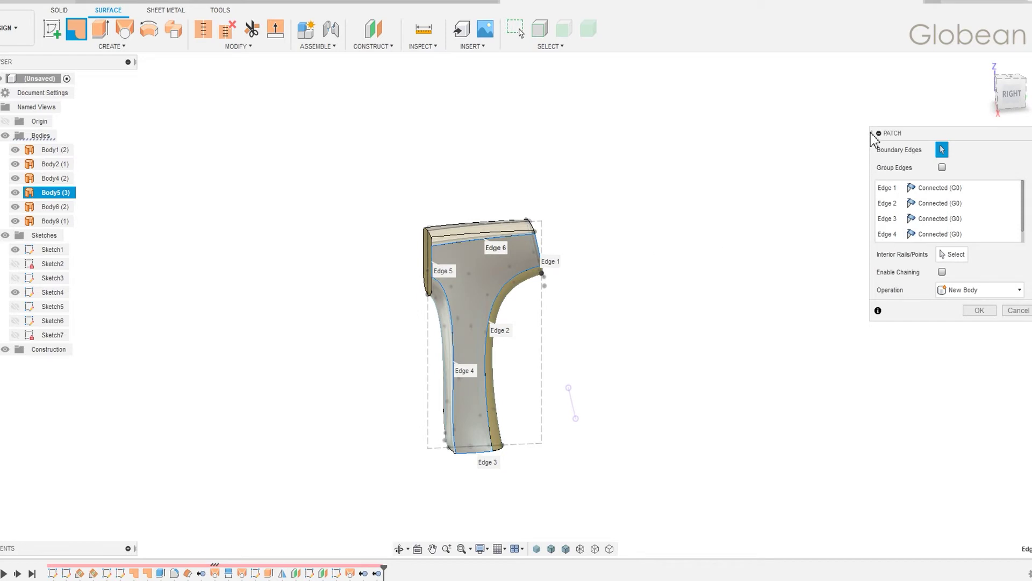
Set Edge 2 to Curvature (G2) and Edge 6 to Tangent (G1), creating Body10.
left_click_drag(872, 139, 857, 139)
left_click(899, 203)
left_click(935, 233)
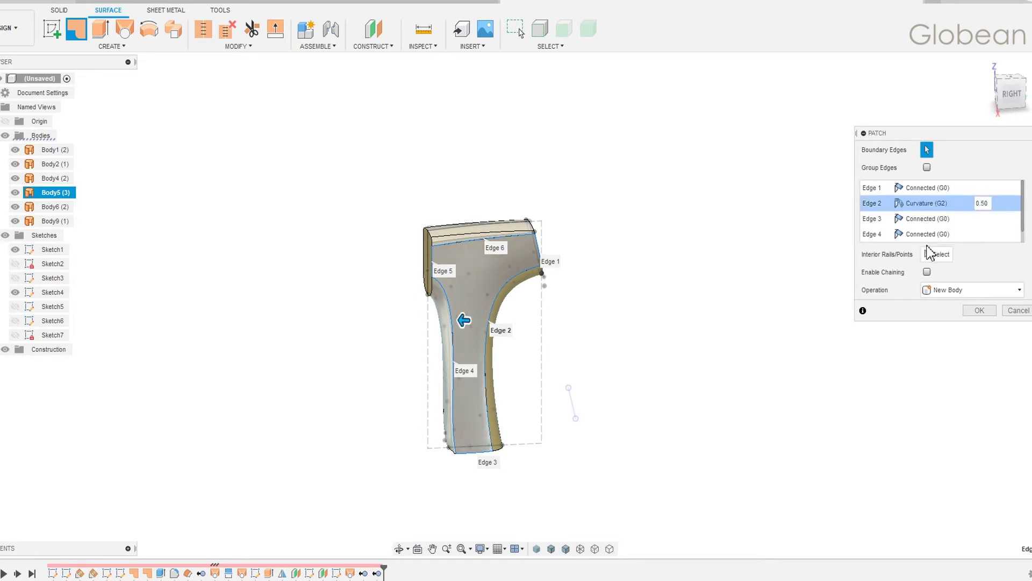
scroll(1023, 225, "down", 2)
left_click(927, 234)
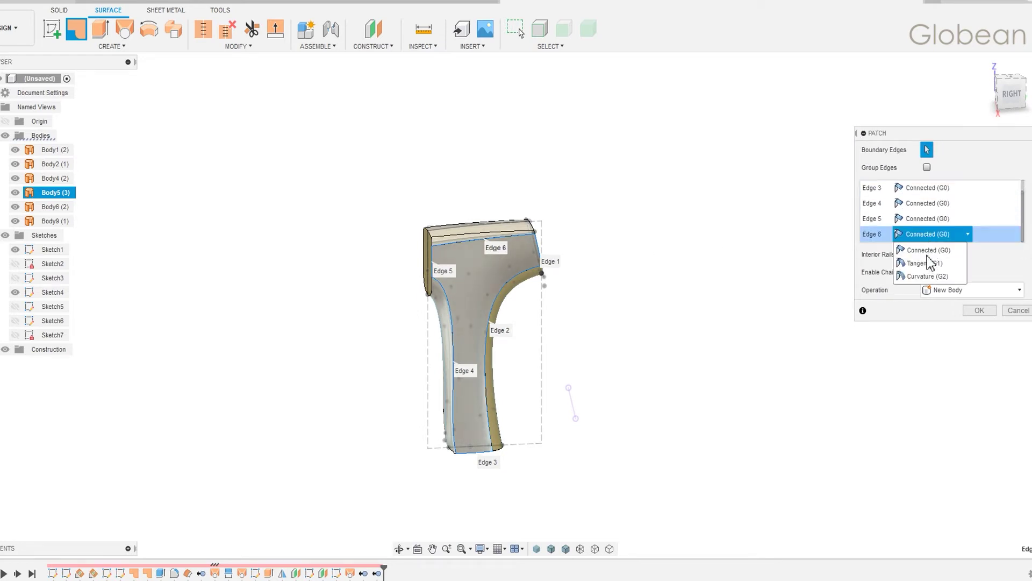
left_click(934, 261)
left_click(978, 311)
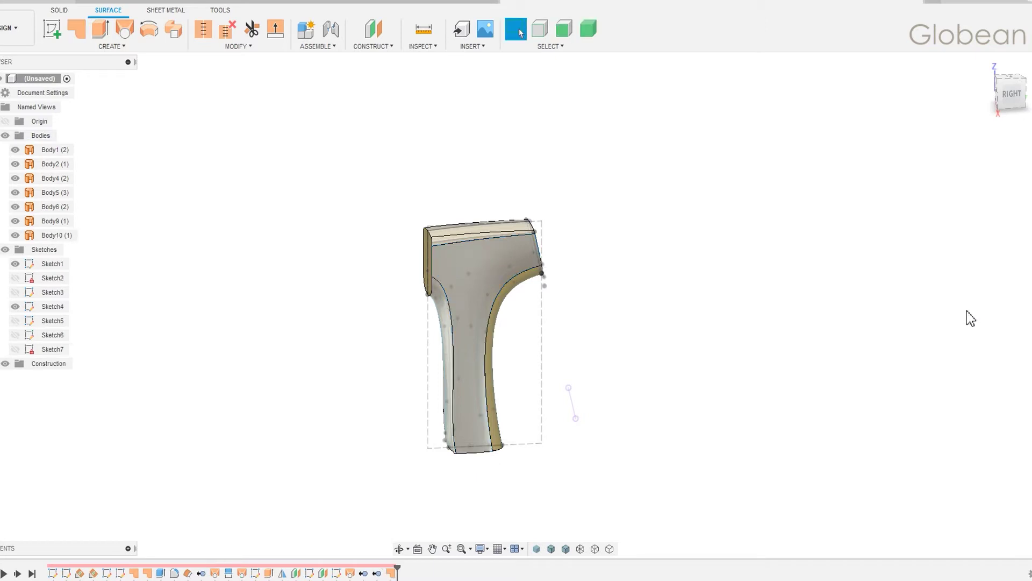
left_click(472, 276)
Mirror the side patch body across the mid plane to the grip's opposite side.
left_click(108, 46)
left_click(60, 205)
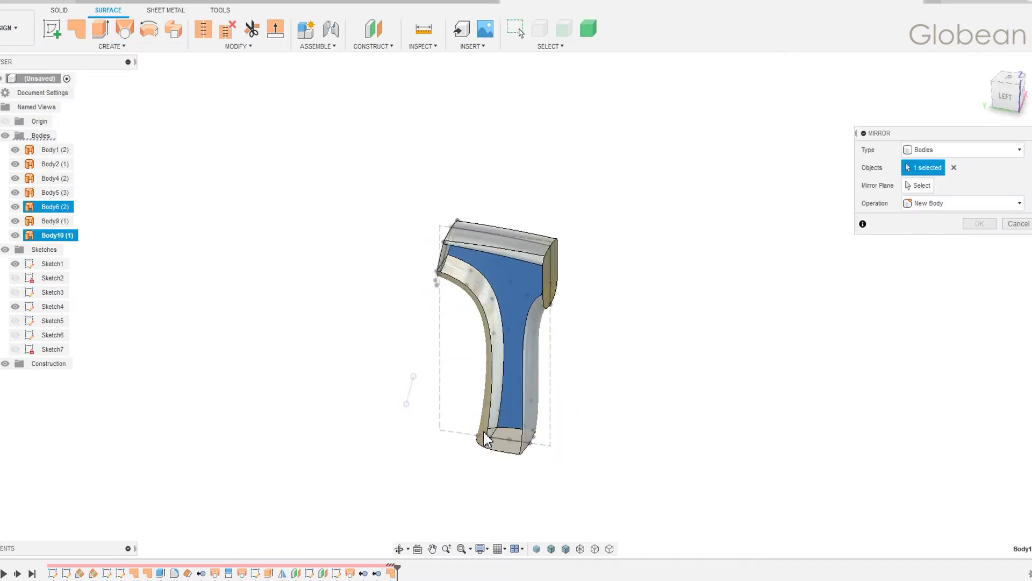
middle_click_drag(196, 231, 200, 315, "shift")
left_click(919, 184)
left_click(491, 420)
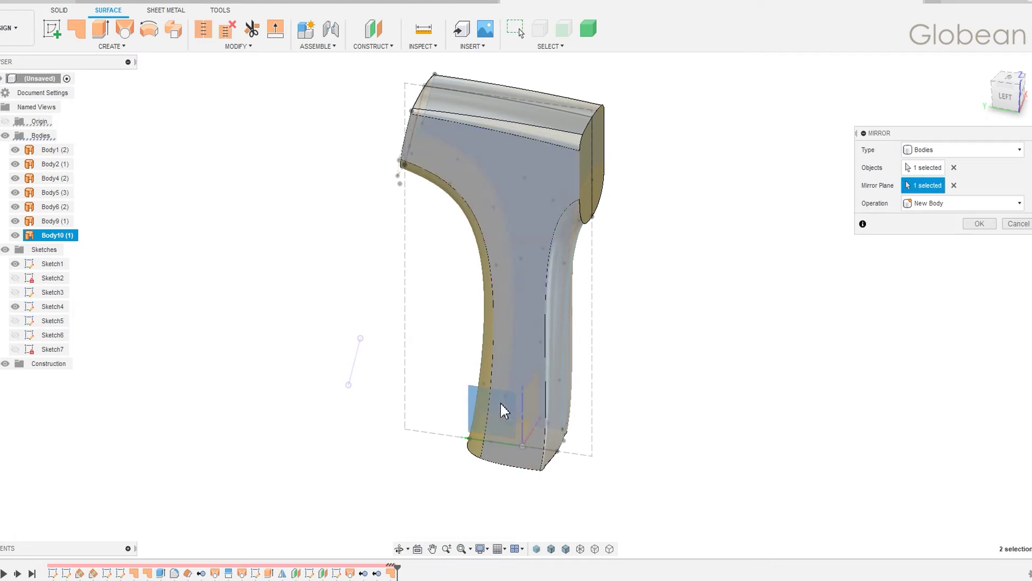
left_click(979, 223)
scroll(779, 228, "down", 2)
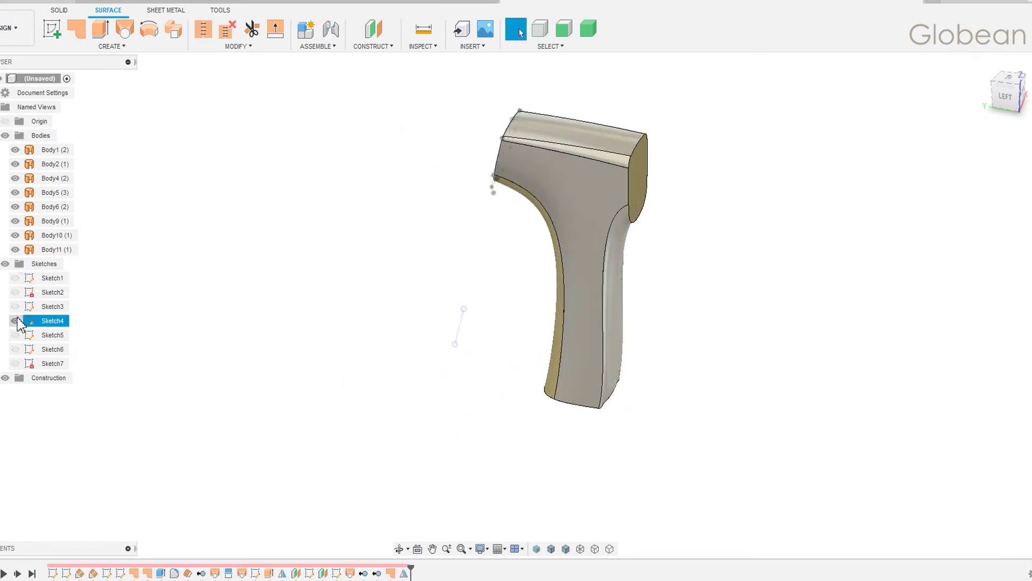
Stitch all surface bodies together into one solid, Body12.
left_click(203, 29)
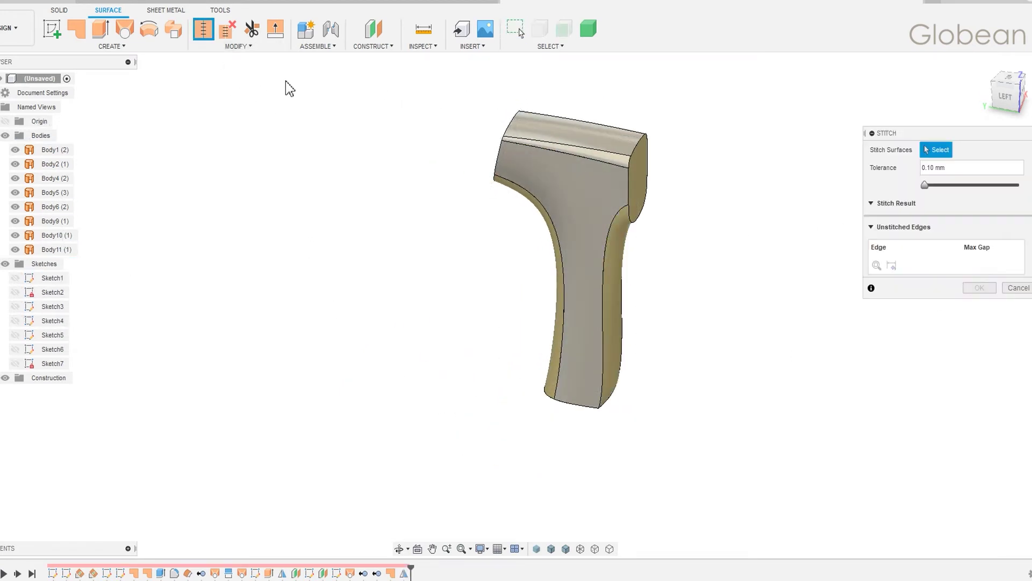
left_click_drag(293, 74, 718, 437)
left_click(987, 345)
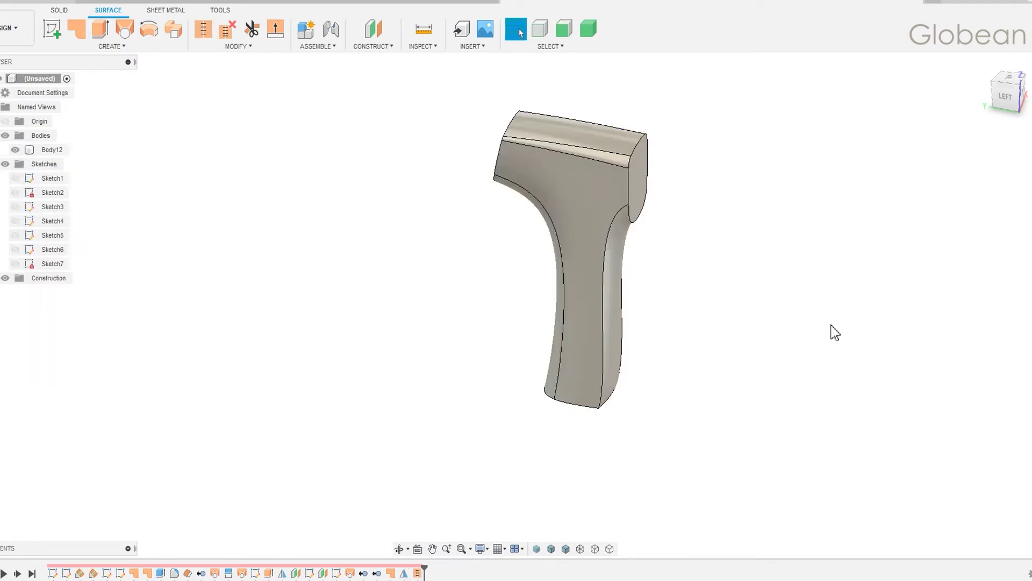
Start a fillet on the grip's bottom faces and a side edge, then abandon it.
key("f")
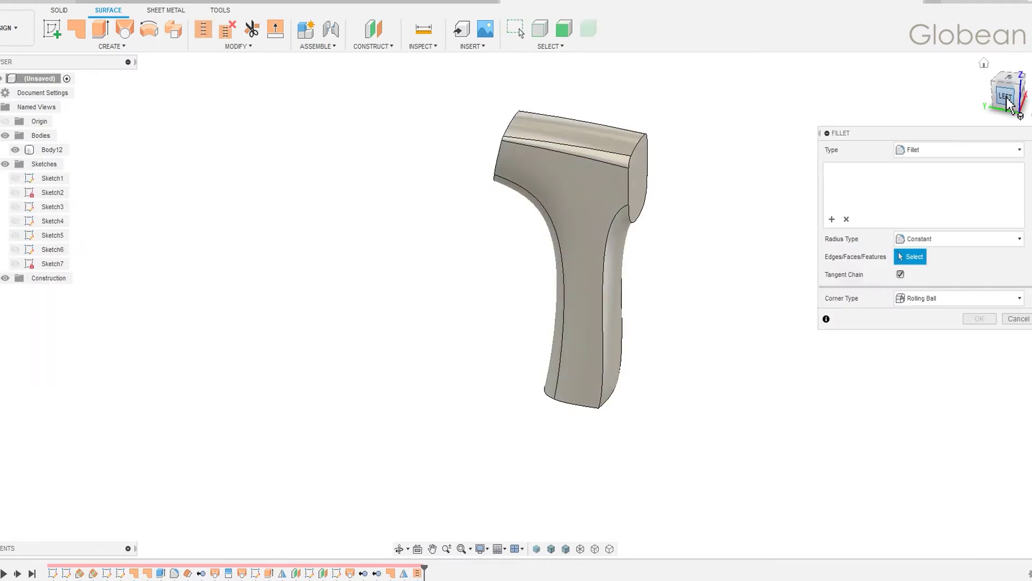
left_click(1005, 97)
left_click_drag(531, 398, 607, 427)
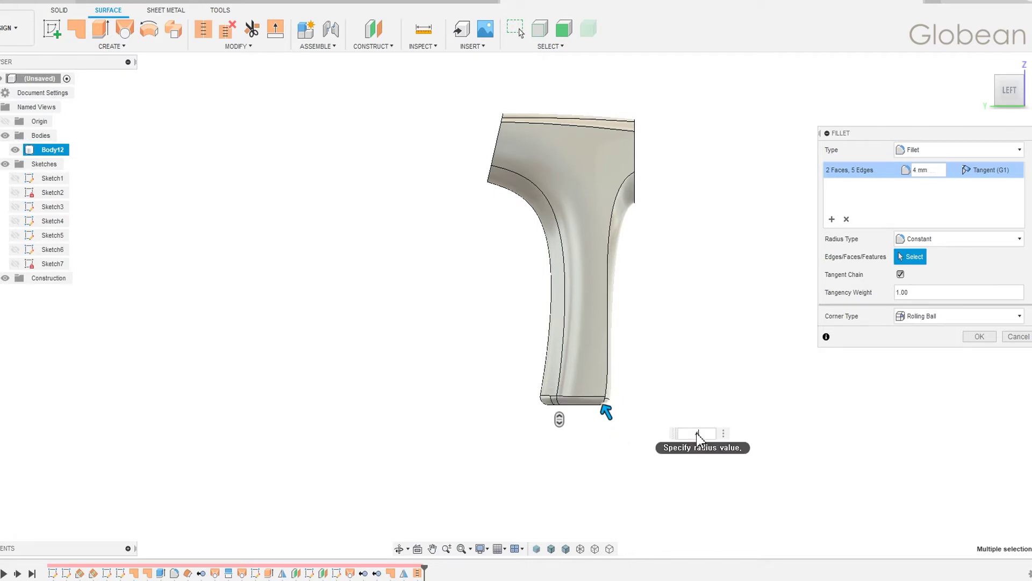
left_click(832, 219)
left_click(606, 323)
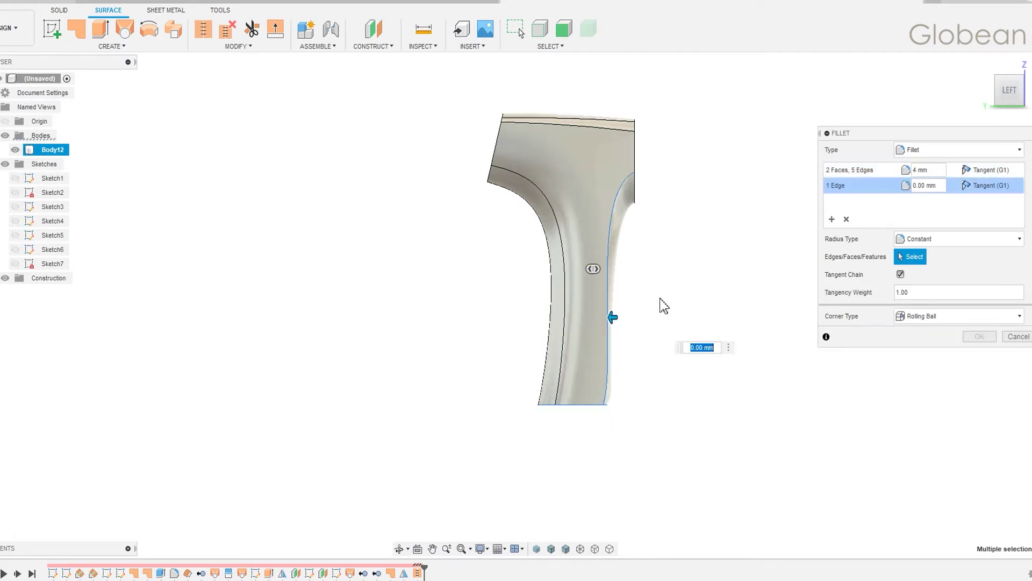
middle_click_drag(665, 302, 702, 302, "shift")
key("Escape")
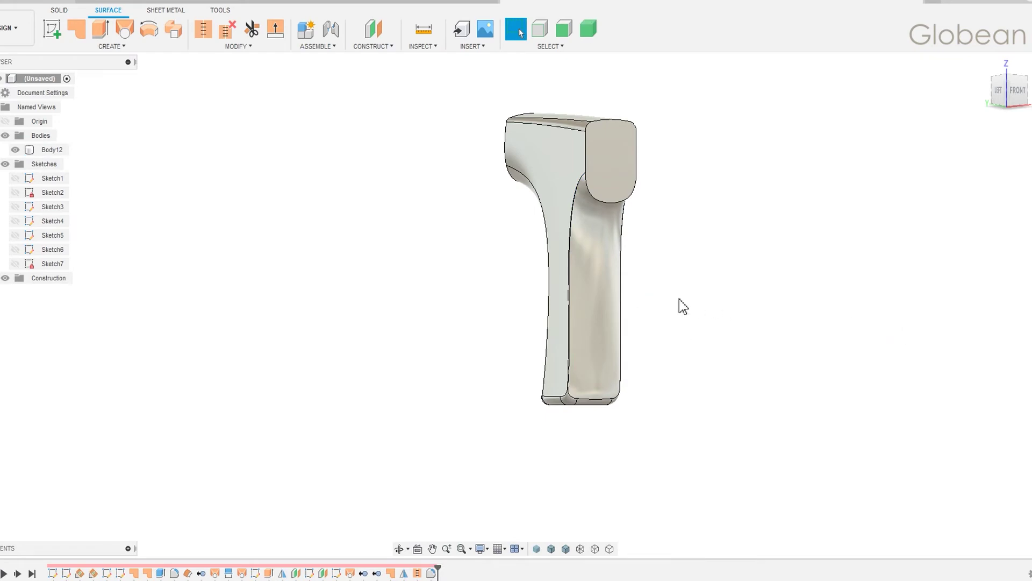
Try a fillet on the front end face, cancel it, and return to the home view.
middle_click_drag(679, 305, 733, 304, "shift")
scroll(505, 209, "up", 3)
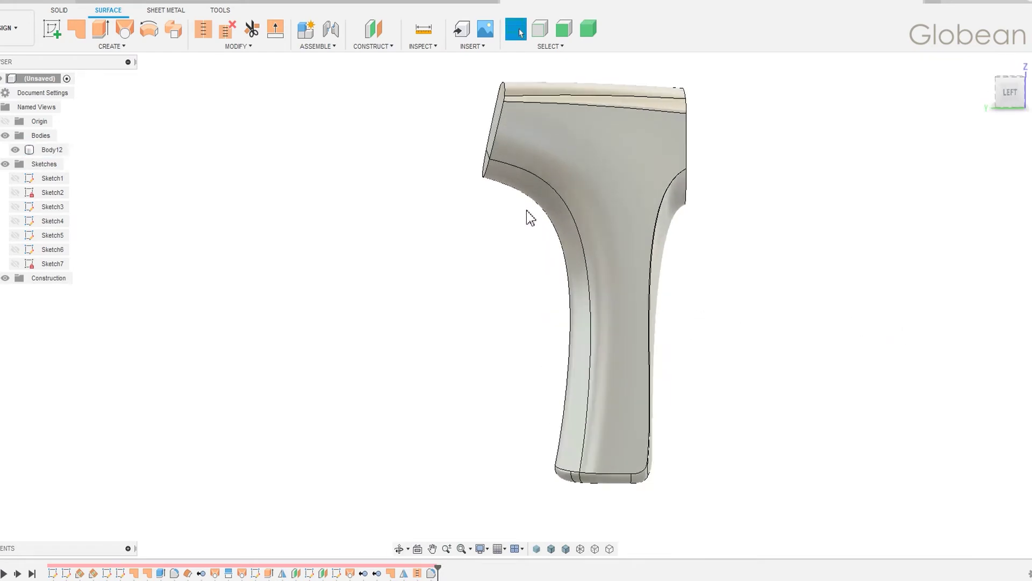
key("f")
middle_click_drag(531, 217, 507, 138, "shift")
left_click(507, 139)
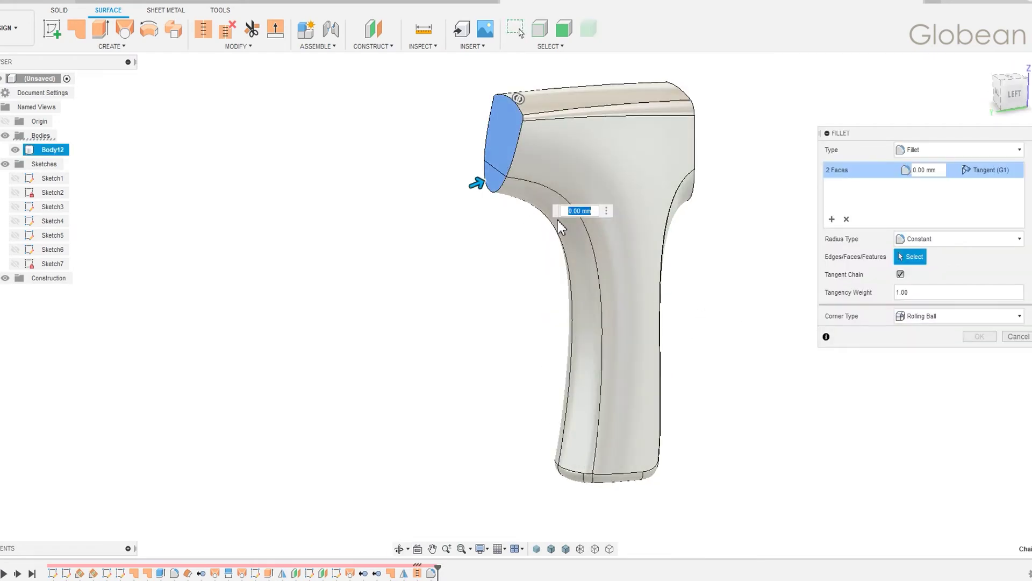
key("Escape")
mouse_move(559, 224)
middle_mouse_down("shift")
mouse_move(559, 279)
mouse_move(650, 293)
mouse_move(878, 281)
middle_mouse_up("shift")
left_click(991, 64)
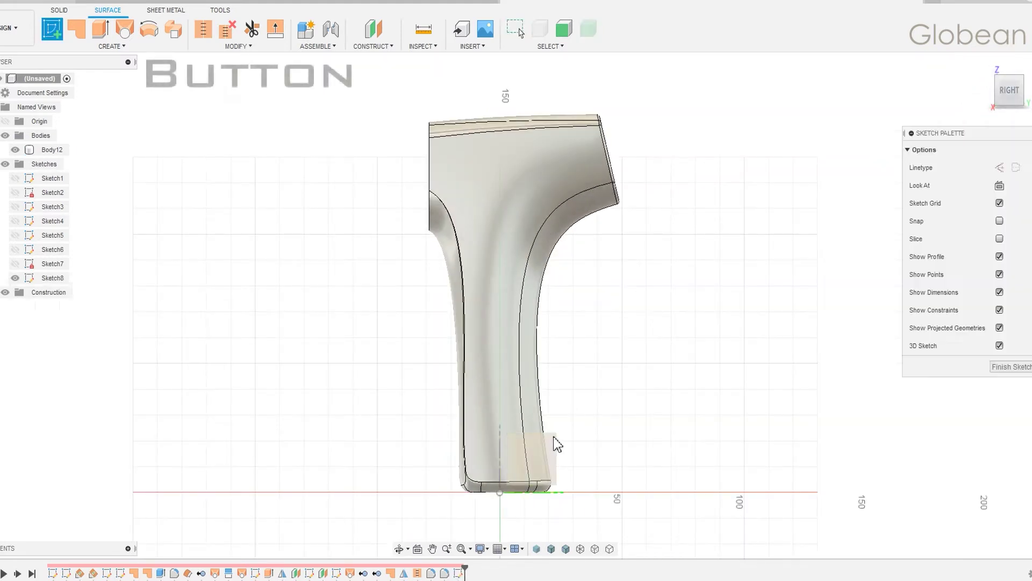
Draw a rectangle on the trigger curve and dimension it 9 mm high and 20 mm wide.
key("r")
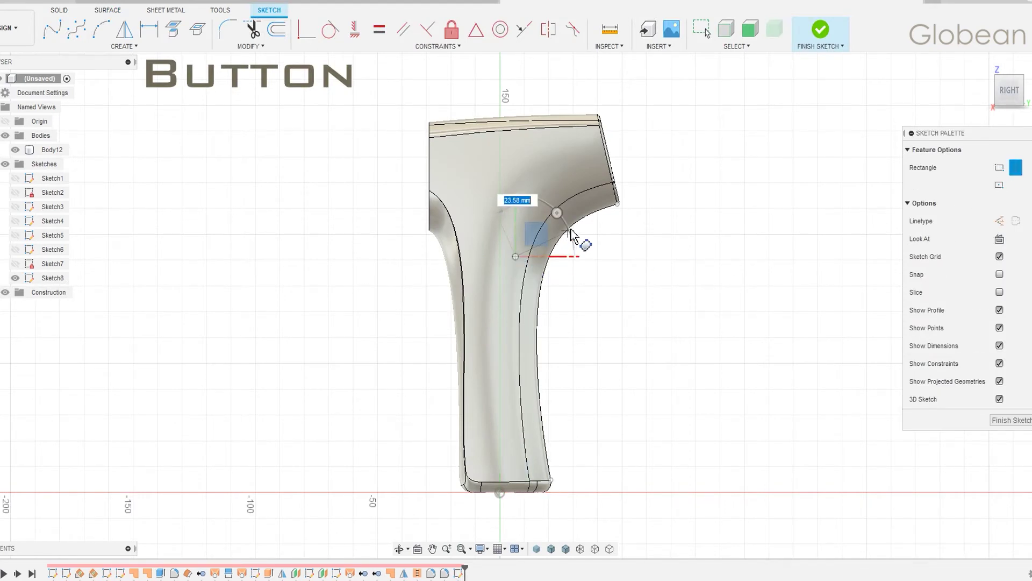
left_click(571, 232)
left_click(563, 295)
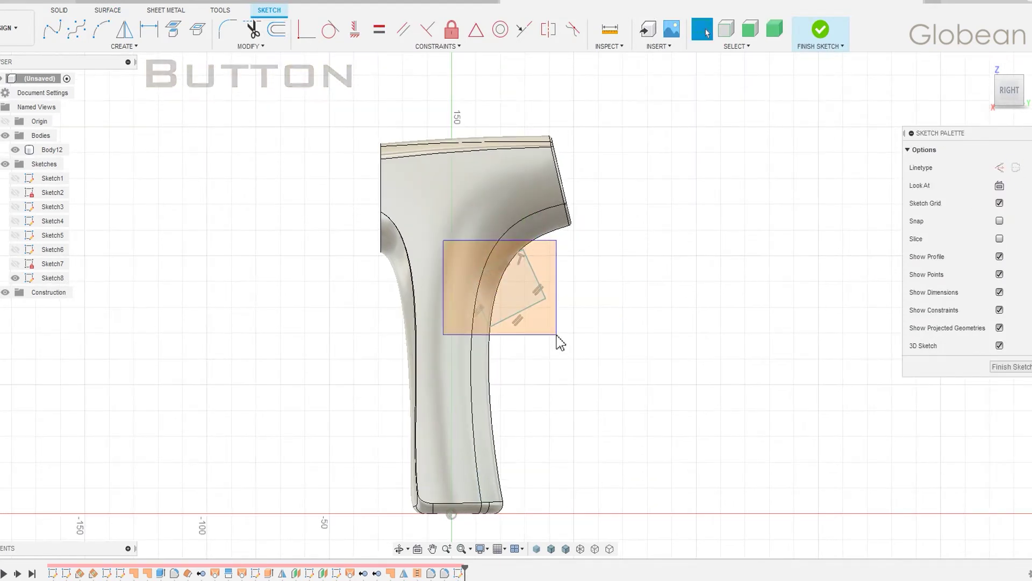
key("d")
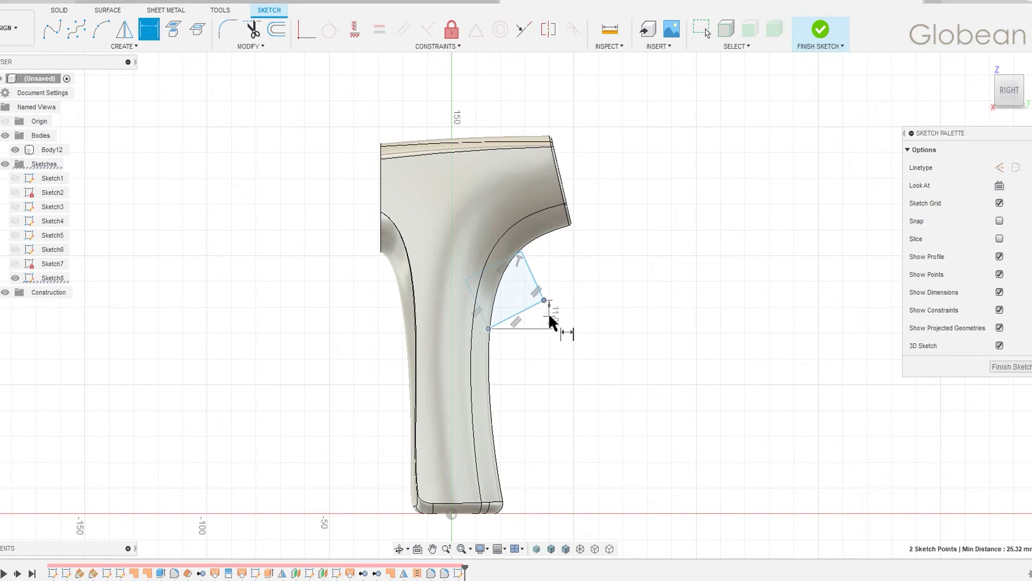
left_click(550, 317)
type("9")
key("Return")
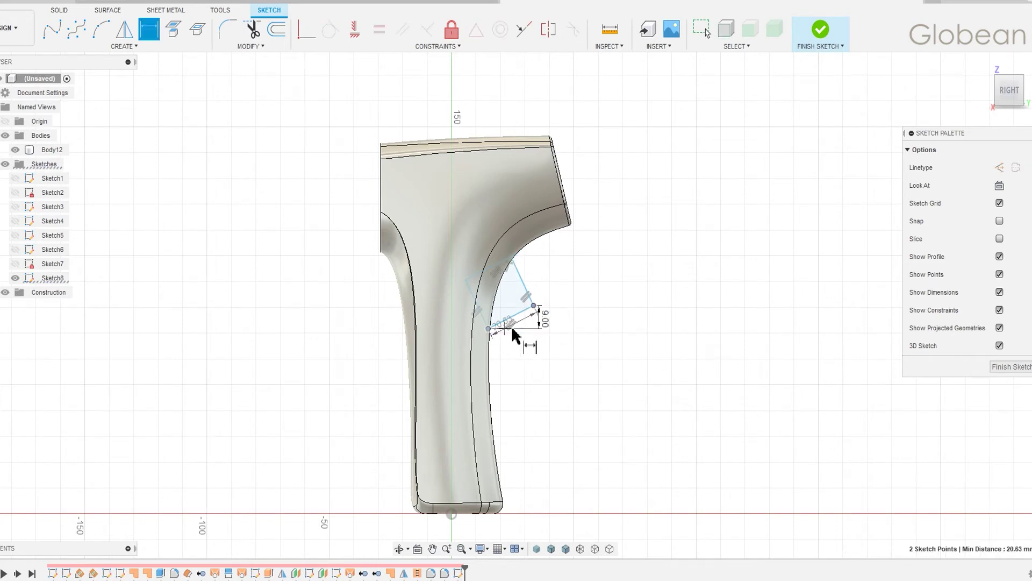
left_click(513, 334)
key("Return")
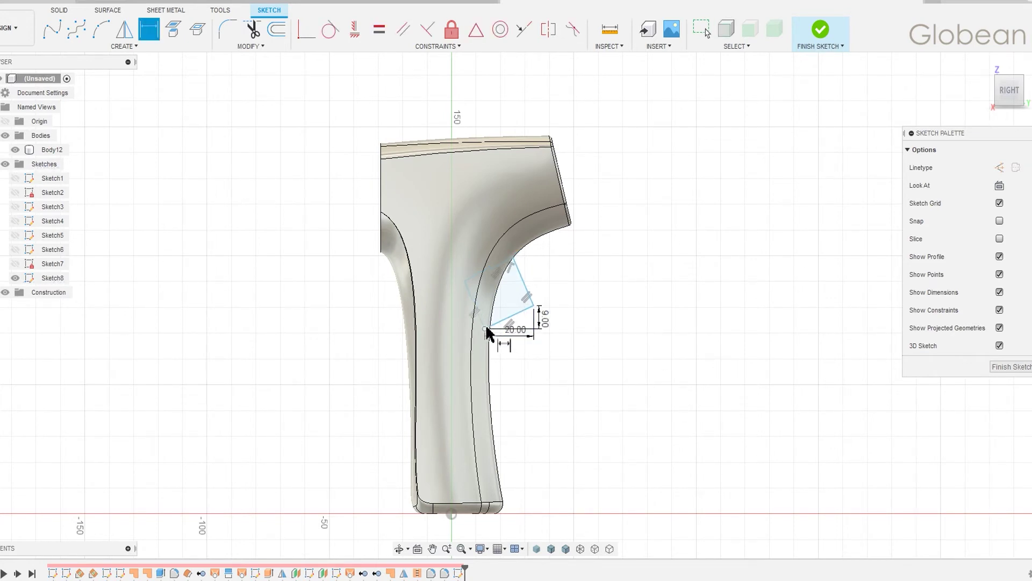
Add the 71 mm base distance, 13.50 mm bottom offset and 20 mm slanted-edge dimensions.
left_click(512, 448)
key("Return")
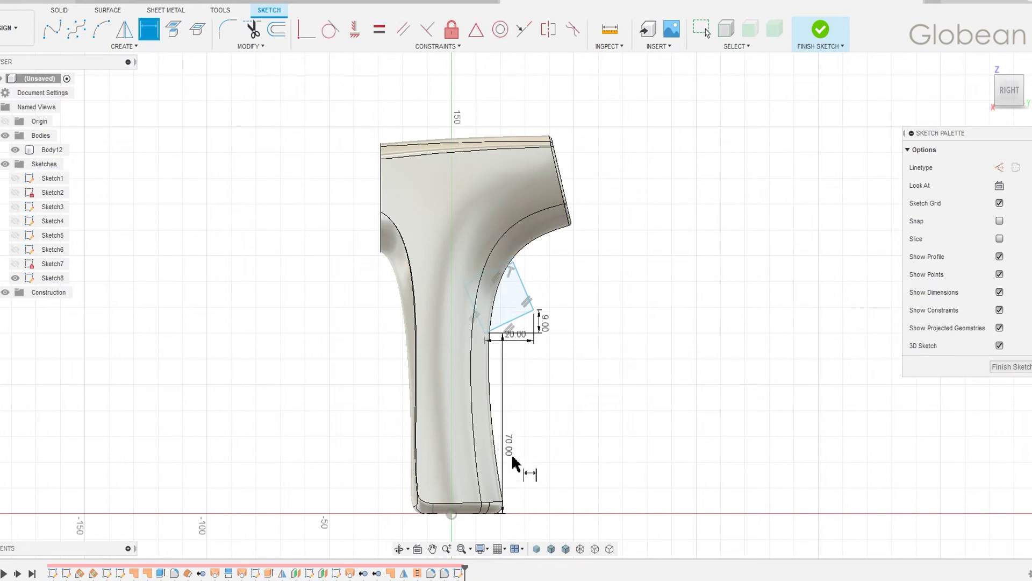
left_click(475, 530)
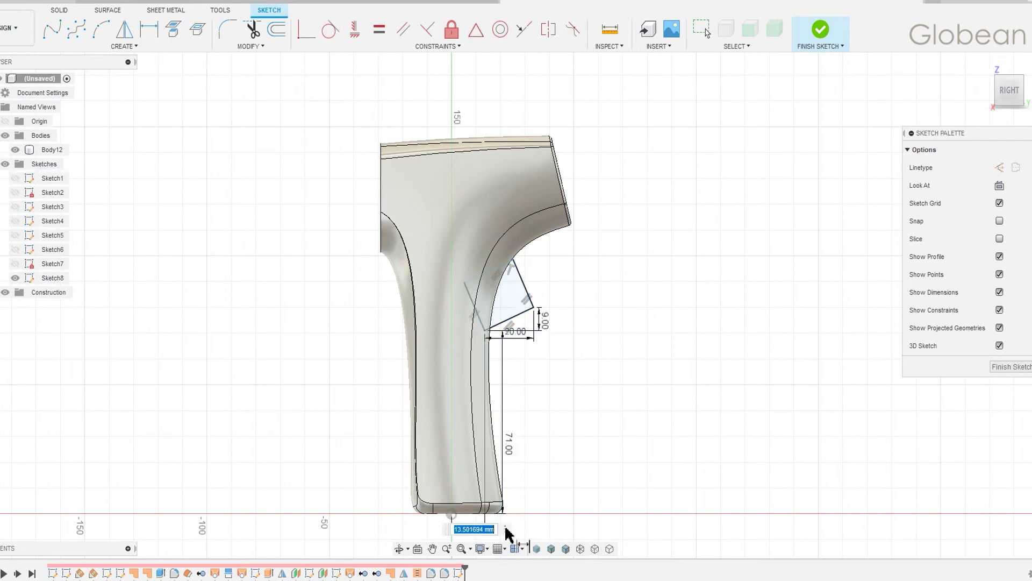
left_click(524, 284)
left_click(537, 278)
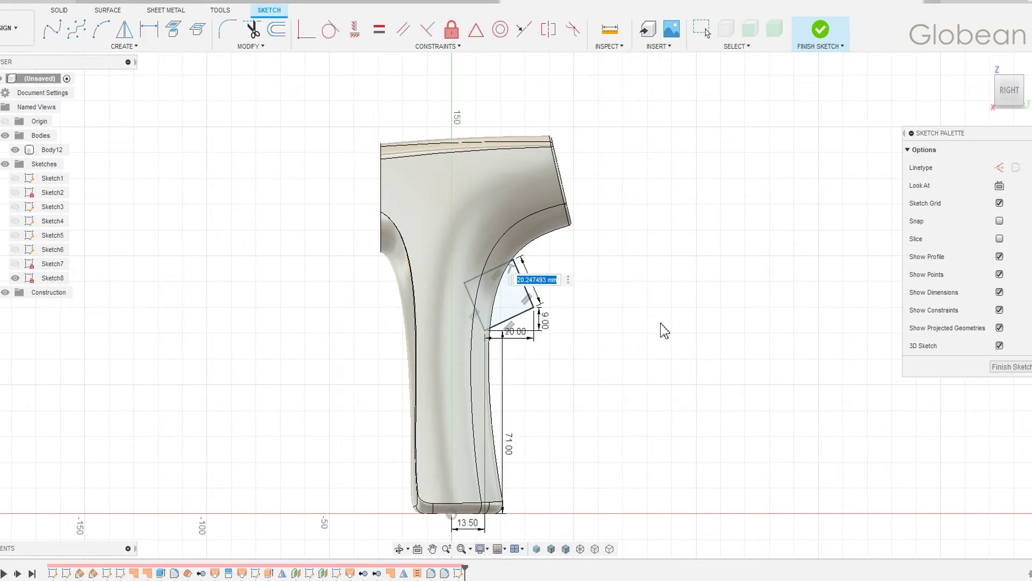
type("20")
key("Return")
middle_click_drag(665, 331, 755, 97, "shift")
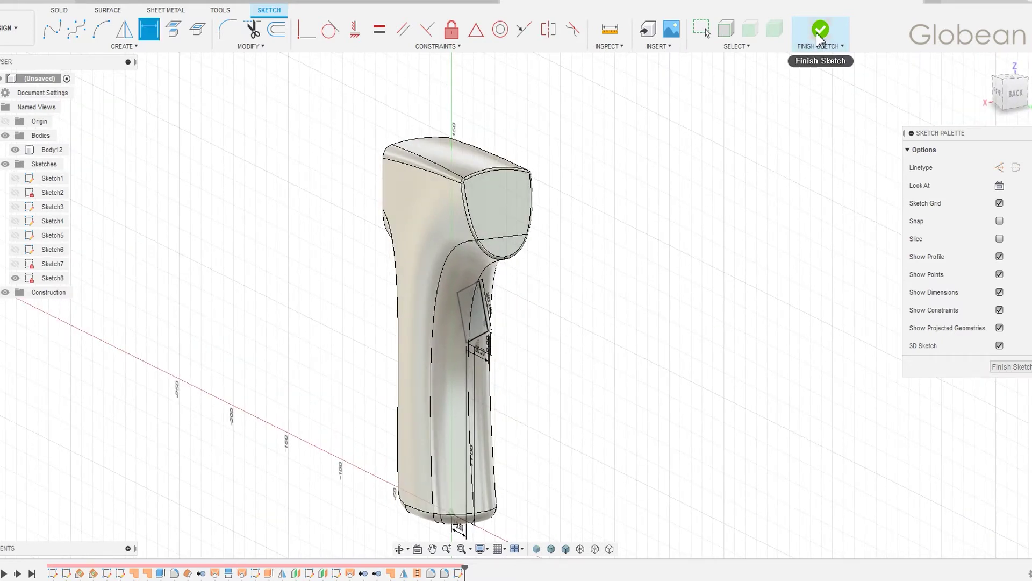
Finish the sketch, build a plane at an angle on its edge, and sketch on that plane.
left_click(818, 38)
left_click(374, 43)
left_click(400, 72)
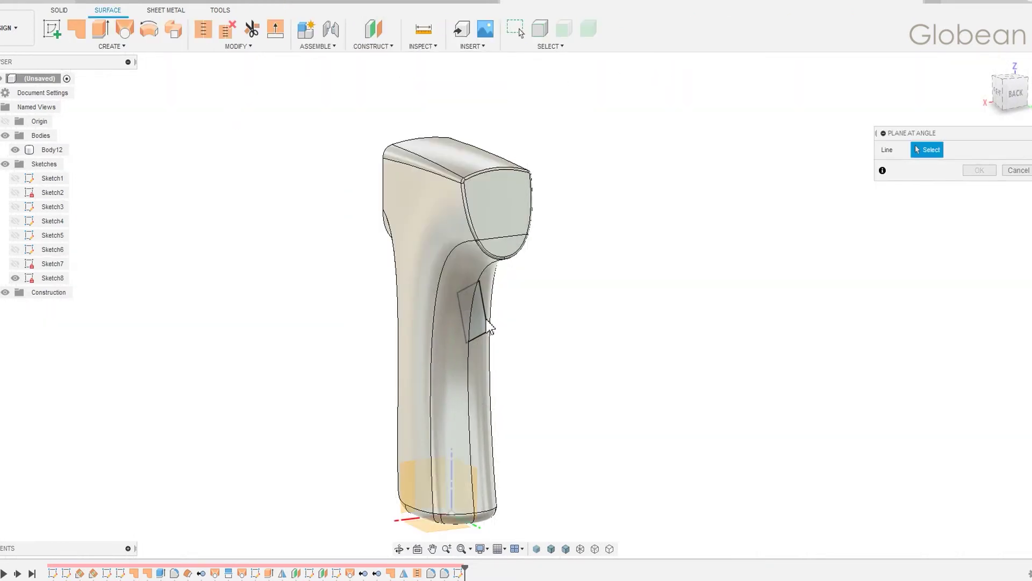
left_click(484, 307)
scroll(502, 299, "up", 3)
left_click(502, 300)
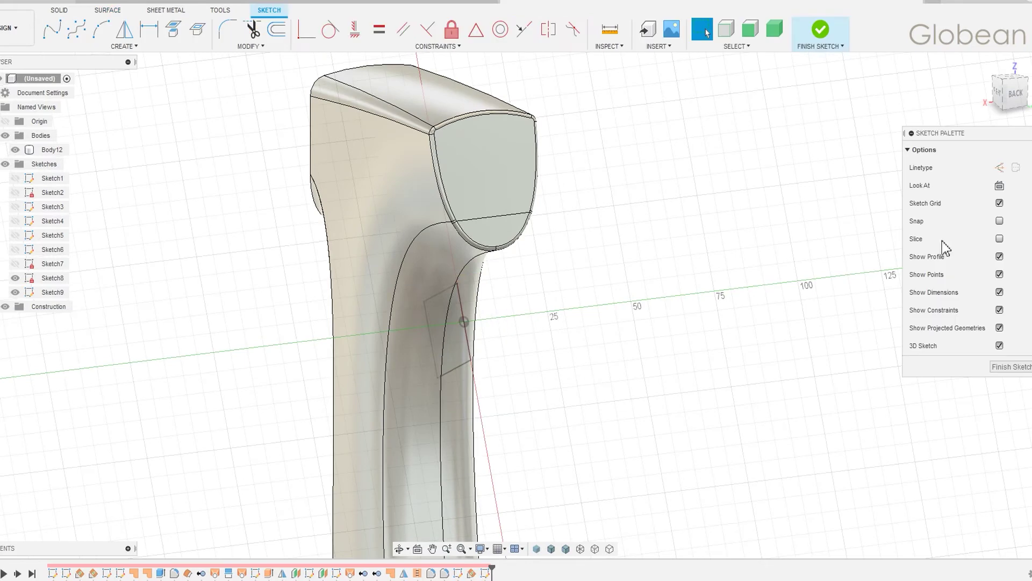
Project the trigger edge into the sketch and draw a slot along it.
key("p")
left_click(465, 323)
left_click(835, 209)
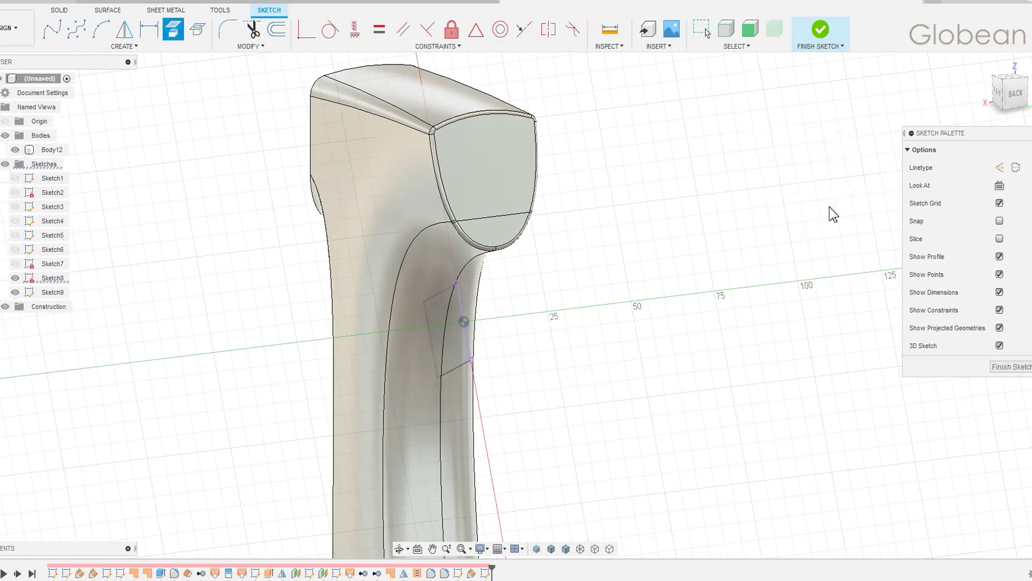
left_click(125, 47)
left_click(199, 168)
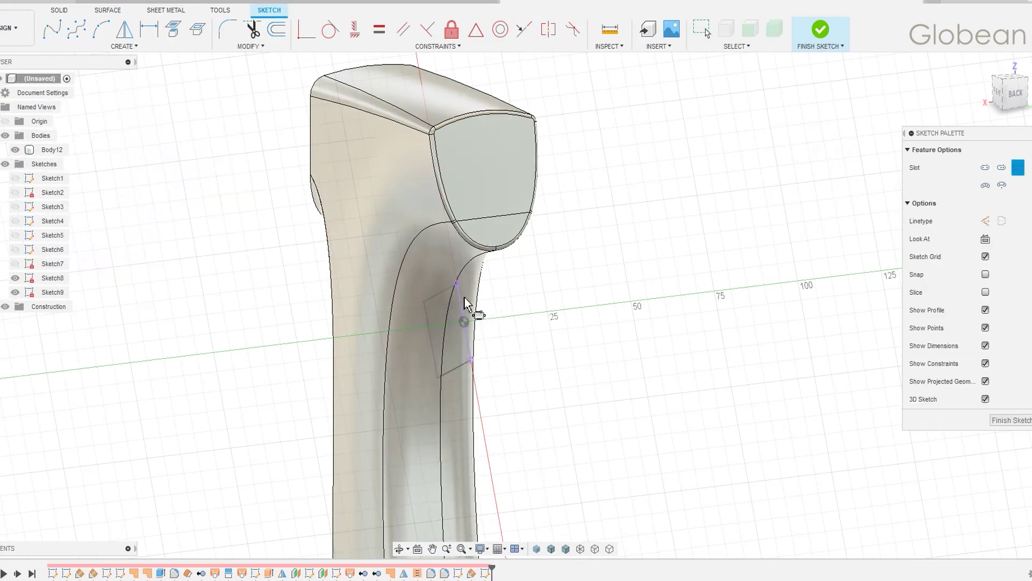
scroll(460, 290, "up", 2)
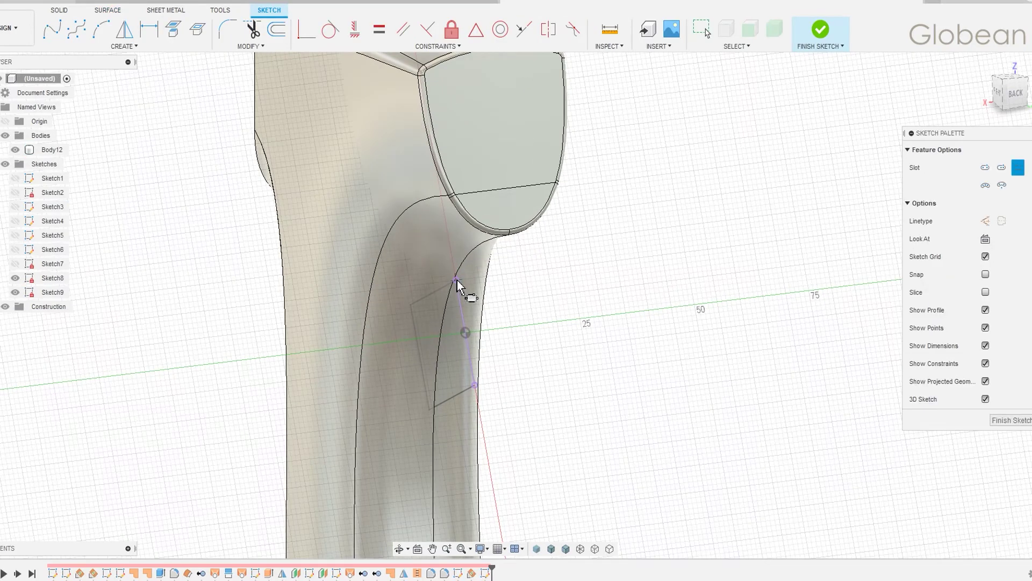
left_click(487, 352)
scroll(544, 390, "up", 3)
Dimension the slot width to 12 mm and finish the slot sketch.
key("d")
left_click(409, 359)
left_click(487, 408)
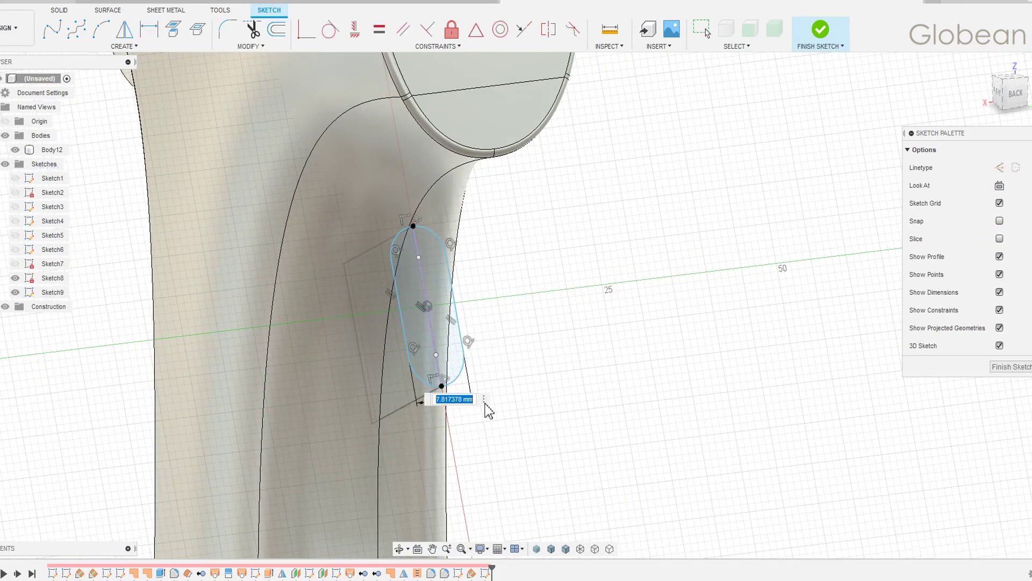
key("Return")
middle_click_drag(546, 438, 627, 426, "shift")
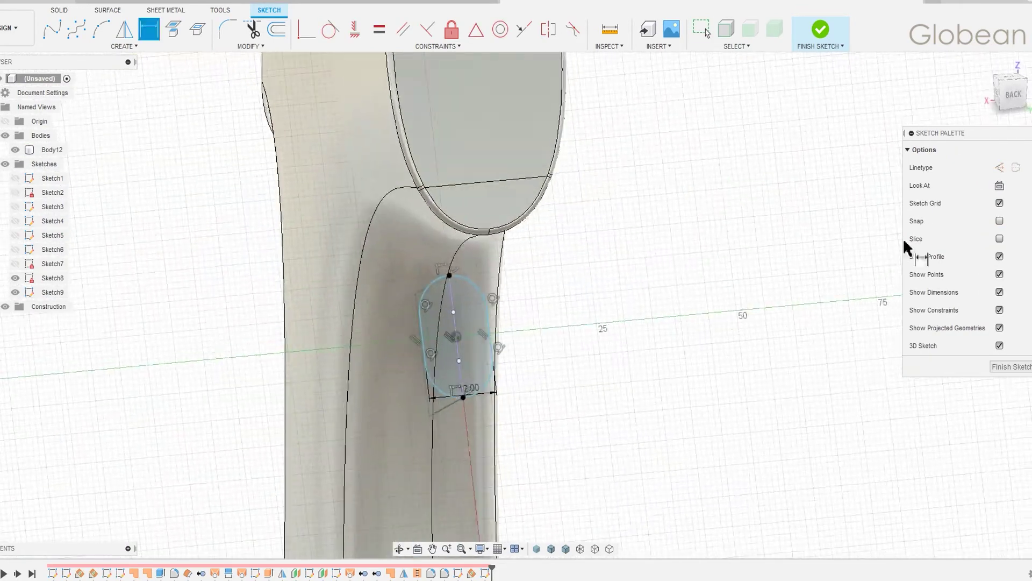
left_click(819, 38)
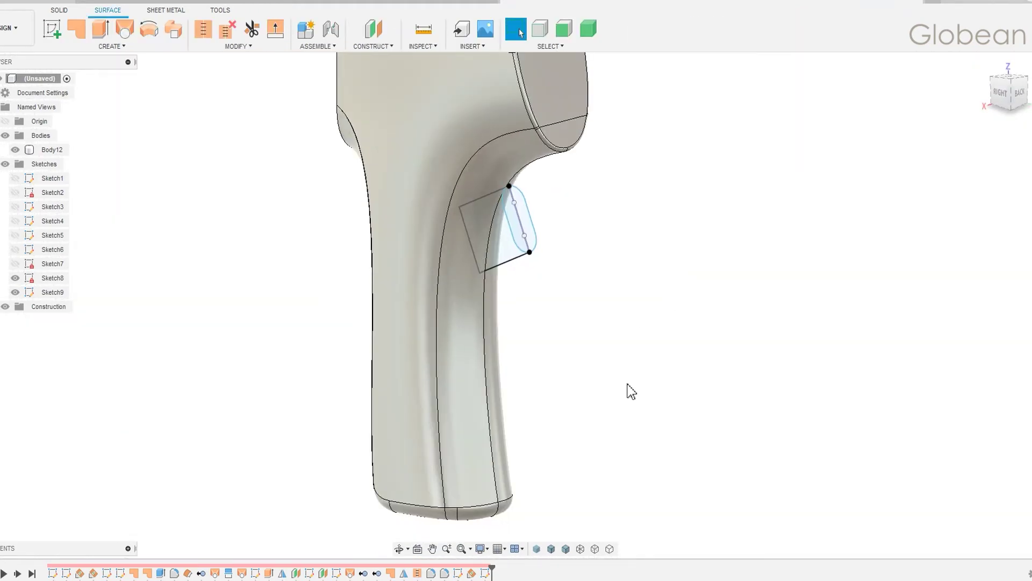
Edit Sketch8, changing the 71 mm dimension to 69 and the slanted length to 22 mm.
double_click(459, 573)
double_click(608, 424)
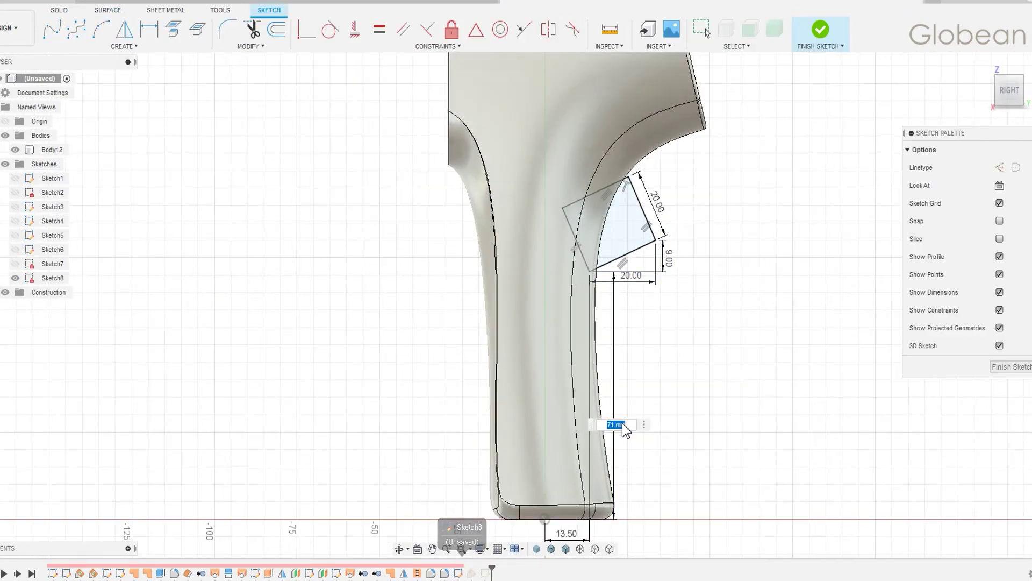
type("69")
key("Return")
double_click(657, 203)
type("2")
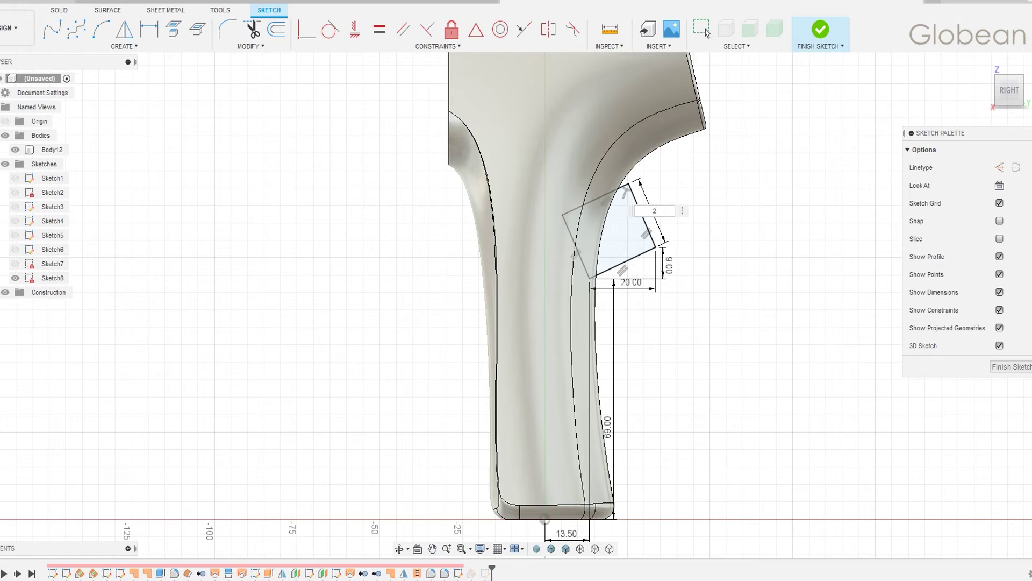
type("3")
key("Return")
double_click(660, 211)
type("22")
key("Return")
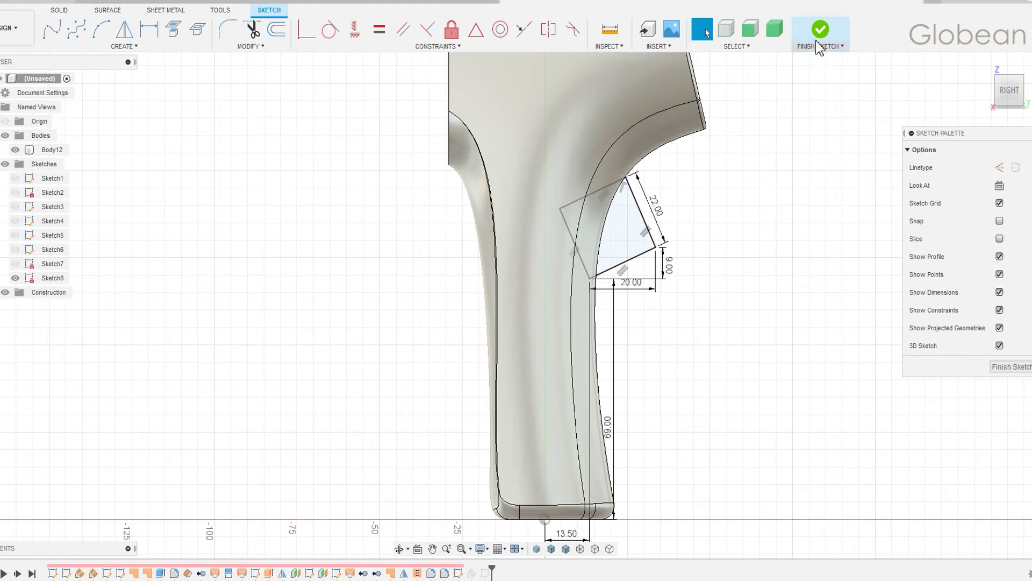
left_click(817, 42)
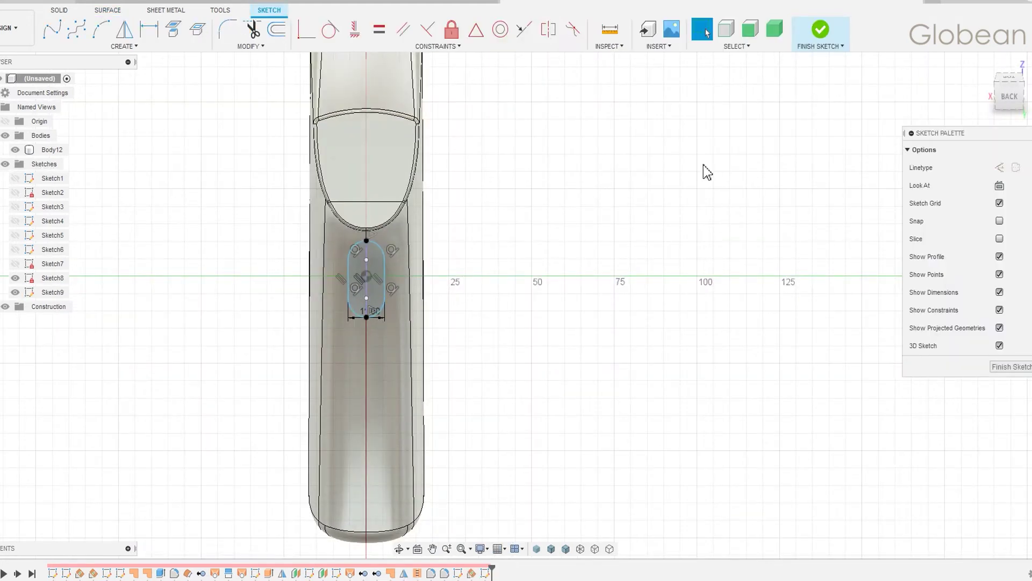
Extrude the button outline -25.31 mm into the grip as a new body, Body13.
middle_click_drag(486, 315, 580, 304, "shift")
left_click_drag(522, 272, 457, 296)
middle_click_drag(457, 296, 617, 290, "shift")
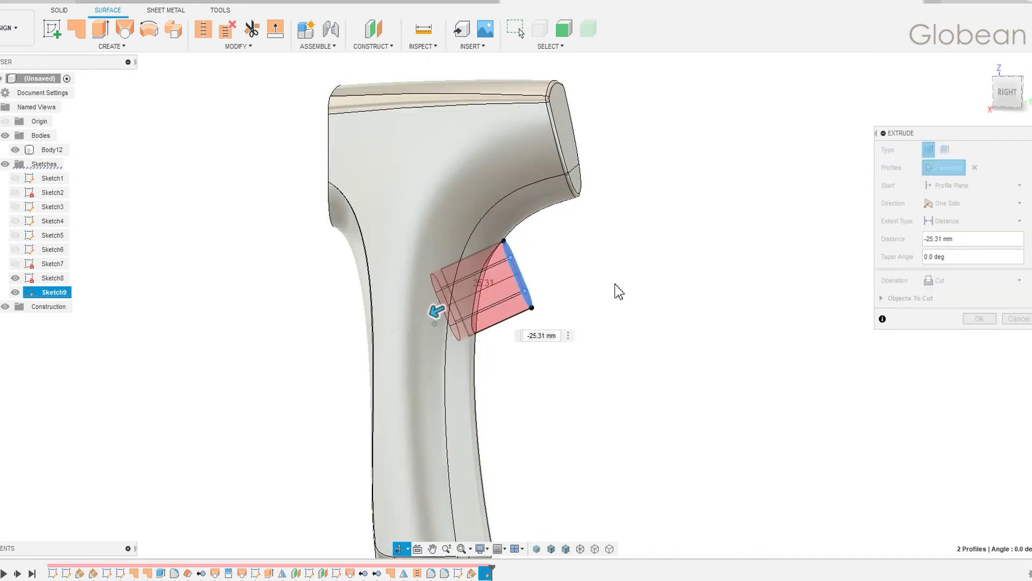
left_click(973, 280)
left_click(945, 336)
left_click(992, 120)
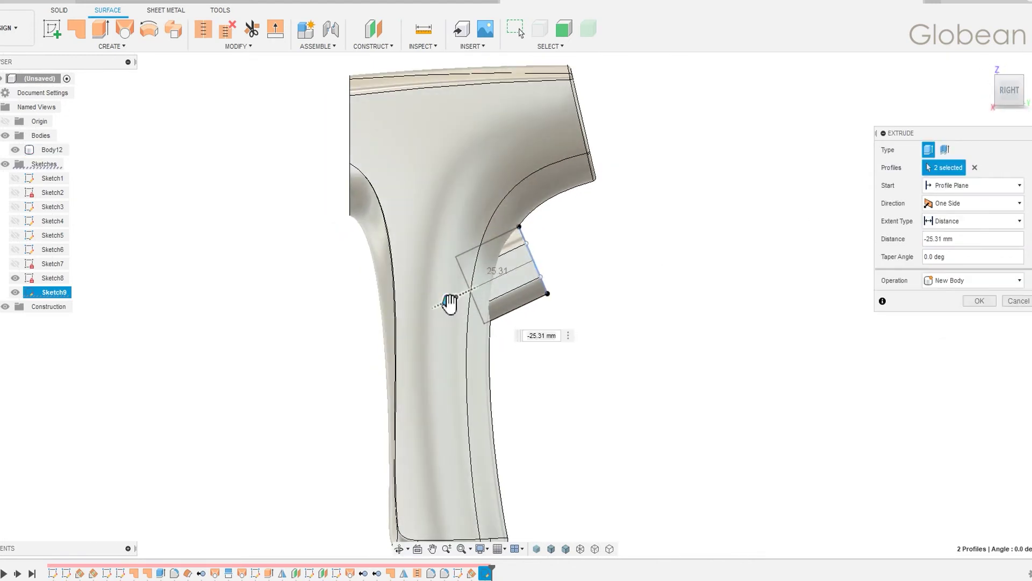
key("Return")
middle_click_drag(603, 299, 649, 279, "shift")
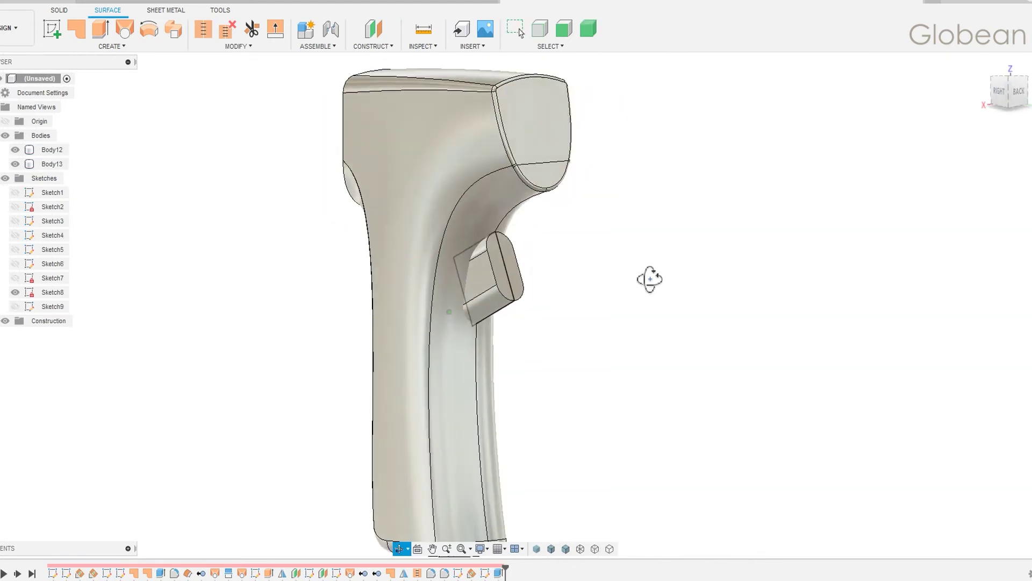
In the Form environment, convert a side face of the box to T-Splines.
left_click(59, 9)
left_click(102, 30)
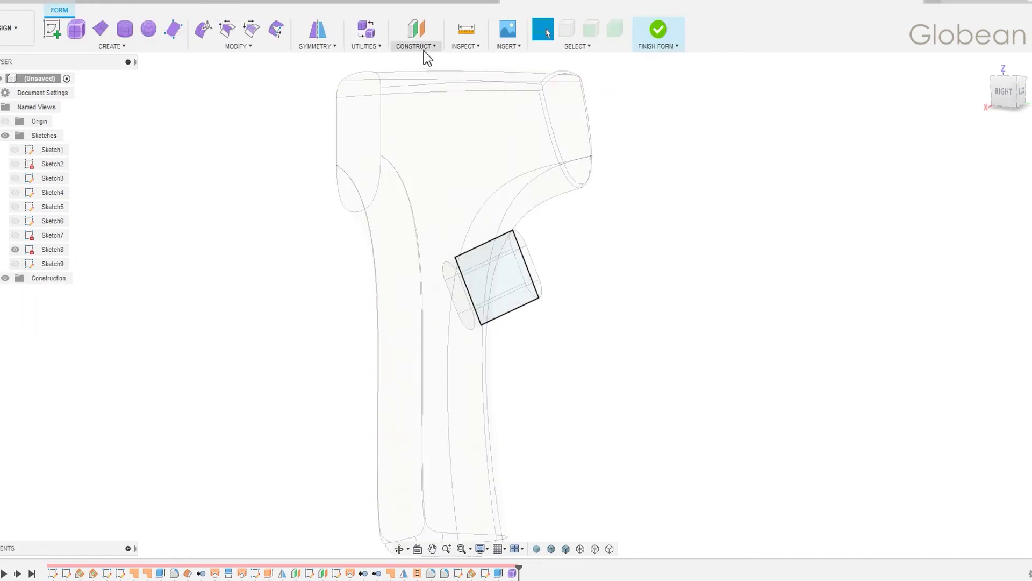
left_click(365, 46)
left_click(382, 101)
left_click(977, 151)
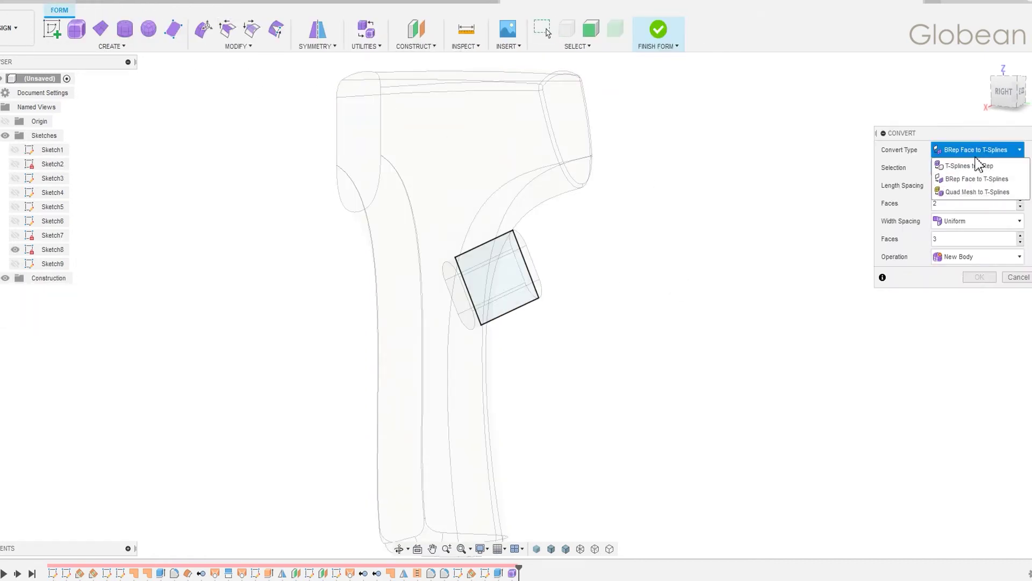
left_click(970, 181)
left_click(536, 277)
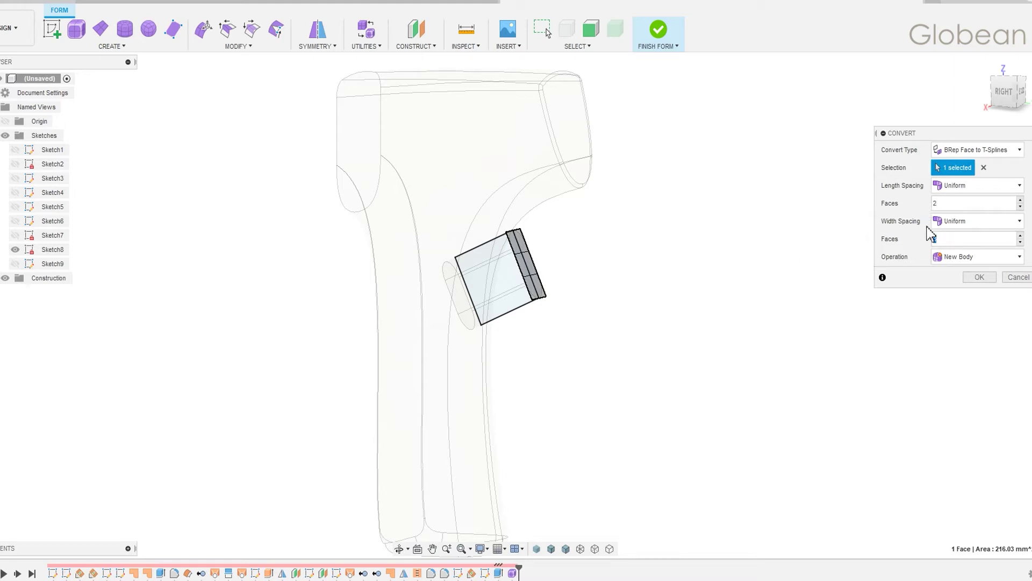
left_click(977, 280)
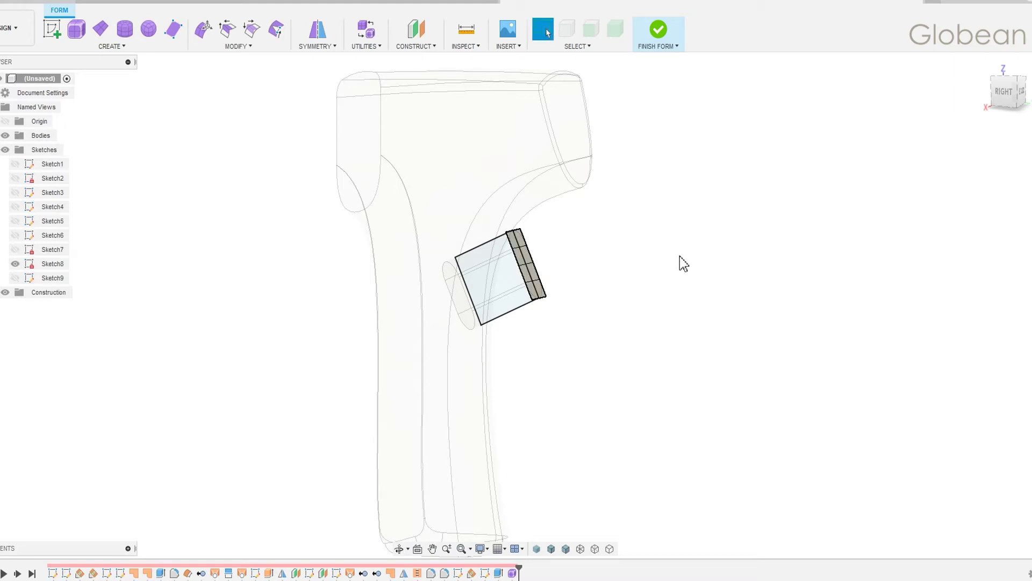
Apply Mirror - Internal symmetry to the T-spline form.
middle_click_drag(593, 268, 548, 261, "shift")
scroll(548, 260, "up", 3)
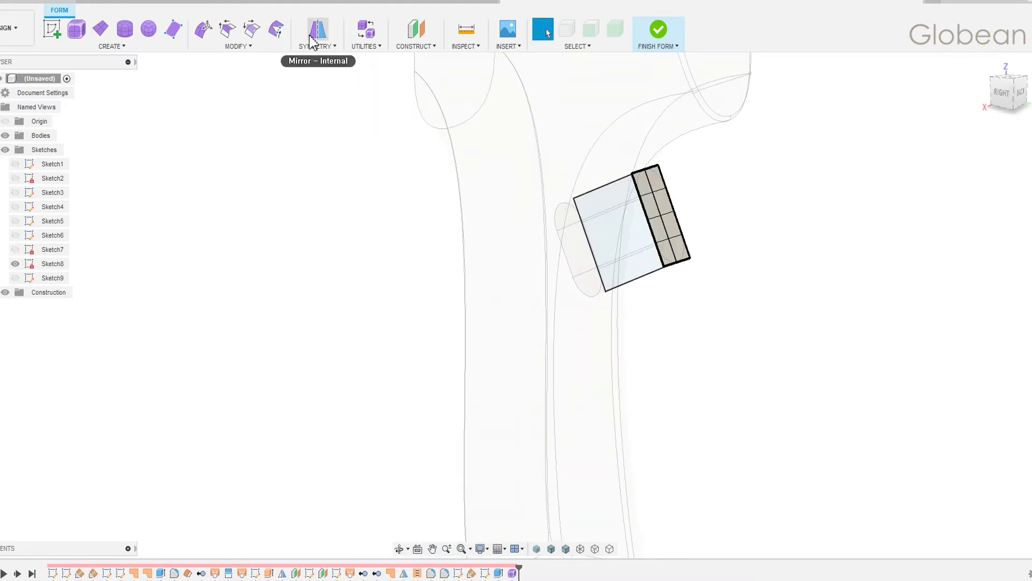
left_click(317, 29)
left_click(712, 221)
key("Return")
mouse_move(841, 237)
middle_mouse_down("shift")
mouse_move(652, 223)
mouse_move(877, 259)
mouse_move(501, 235)
middle_mouse_up("shift")
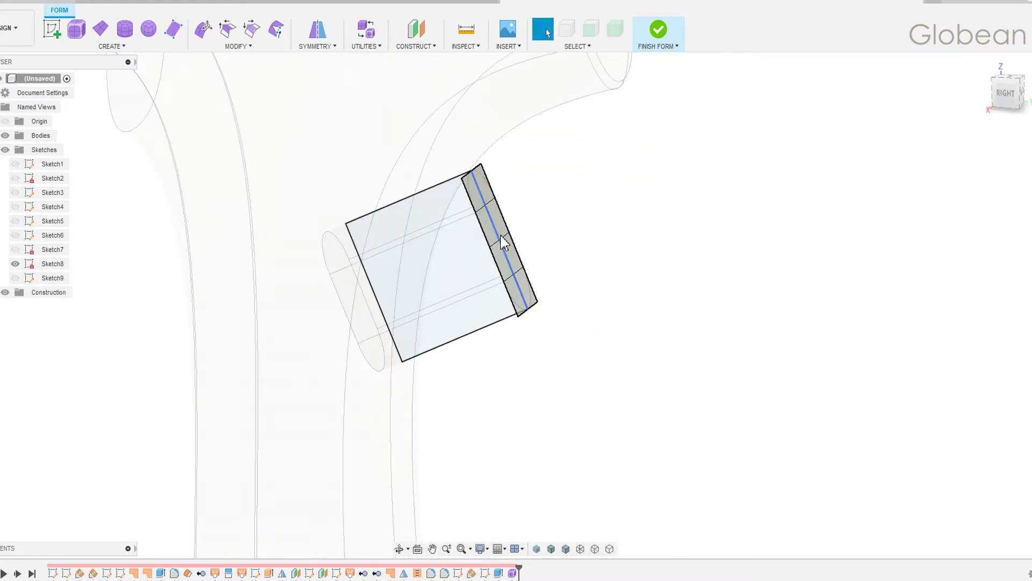
Use Edit Form to bend the front edges into a curved trigger shape.
left_click(204, 29)
left_click(1012, 103)
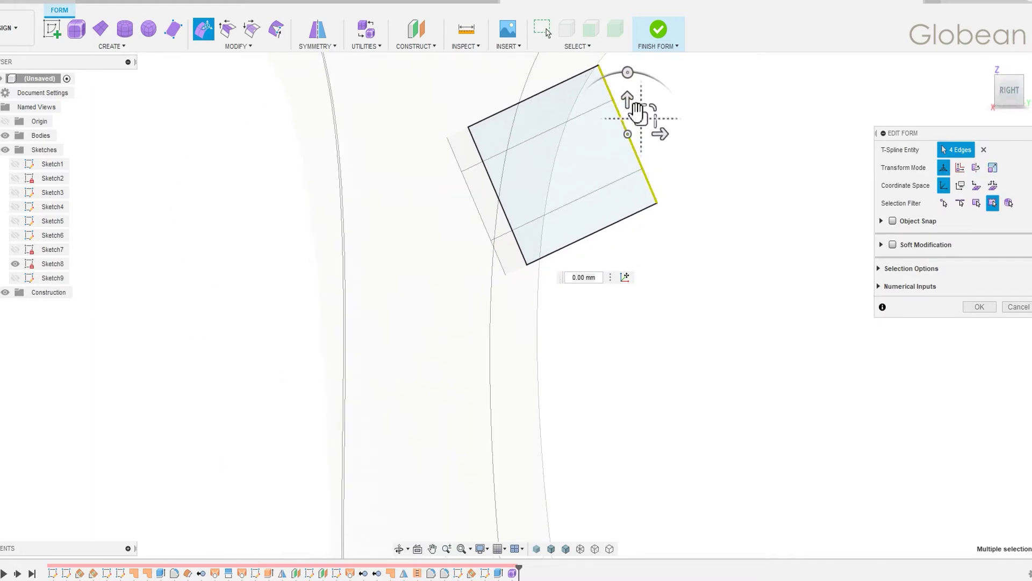
left_click_drag(630, 121, 697, 143)
left_click_drag(624, 209, 679, 237)
left_click_drag(643, 172, 604, 188)
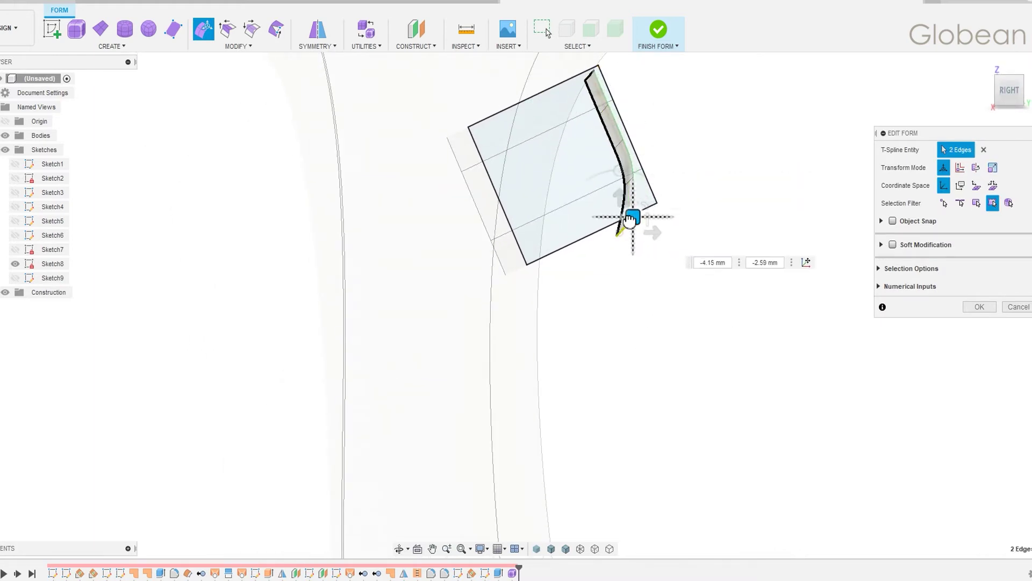
left_click(615, 143)
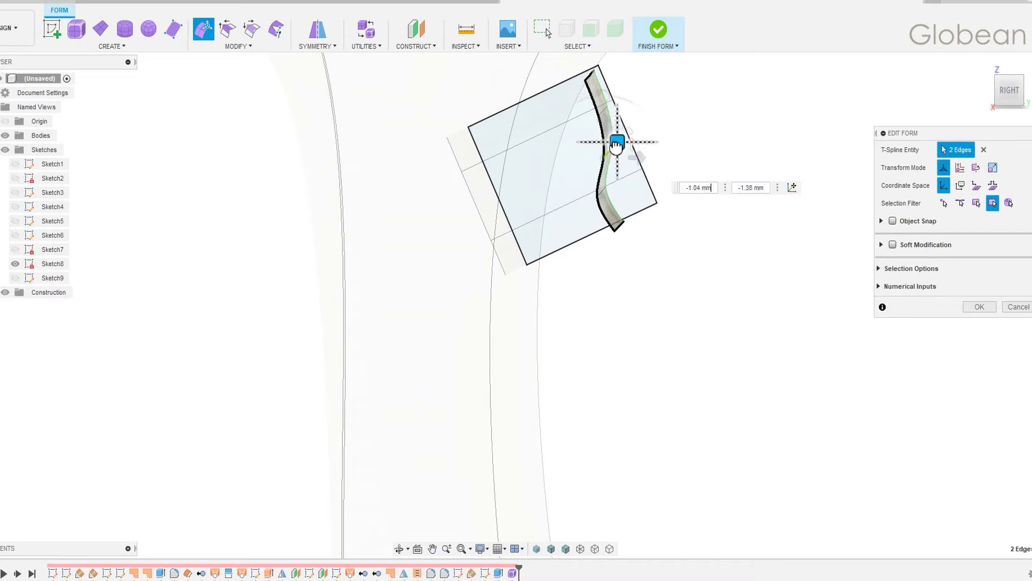
left_click_drag(615, 143, 587, 150)
left_click(610, 99)
left_click_drag(610, 99, 668, 104)
middle_click_drag(668, 103, 668, 173)
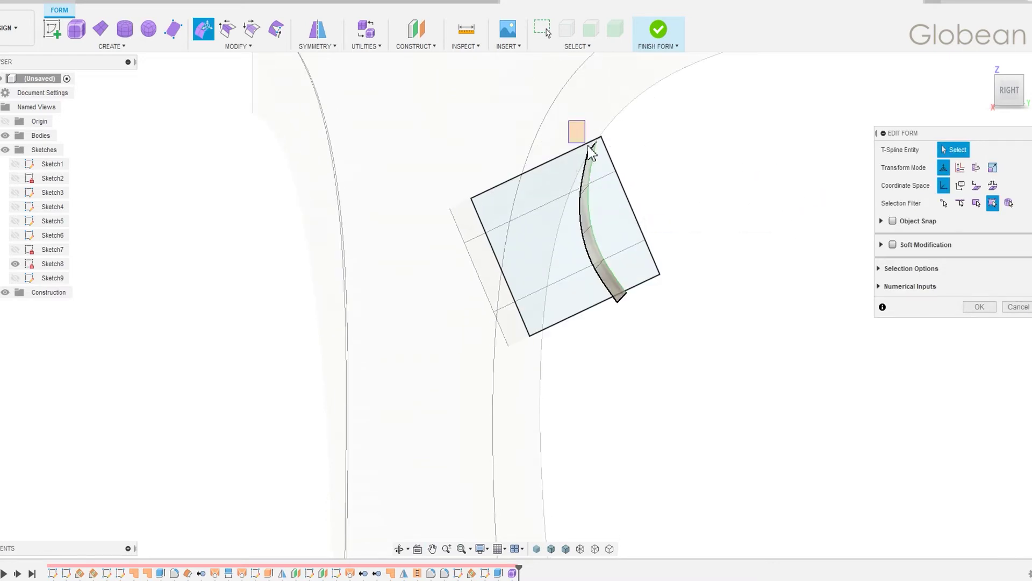
left_click(709, 355)
Select the form's edge loop and rotate the selected faces slightly.
scroll(709, 355, "down", 3)
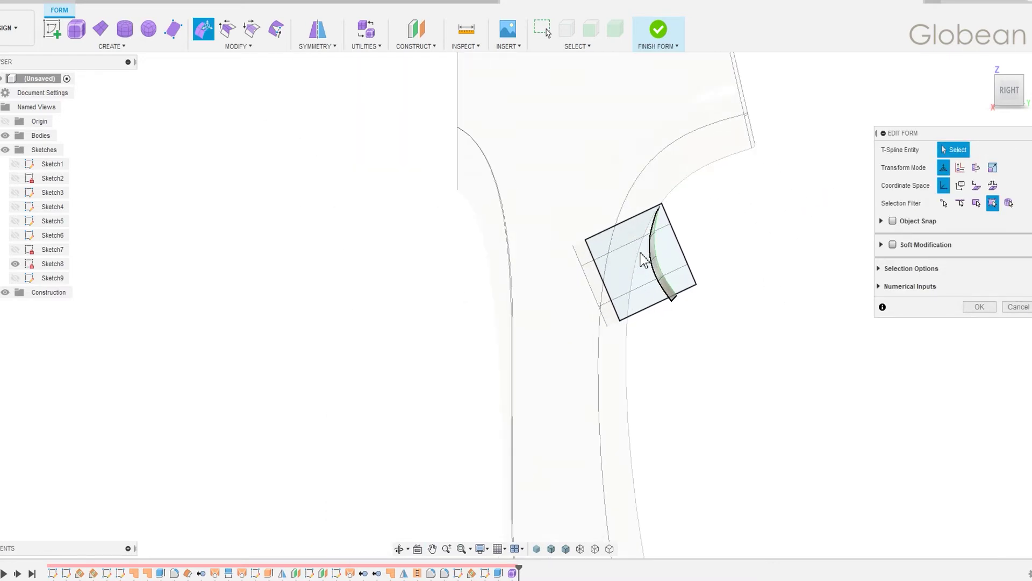
double_click(656, 257)
left_click_drag(667, 267, 670, 274)
left_click_drag(655, 223, 671, 228)
left_click_drag(659, 269, 668, 269)
Split Body13 with Body14 and delete the two leftover split pieces.
left_click(658, 29)
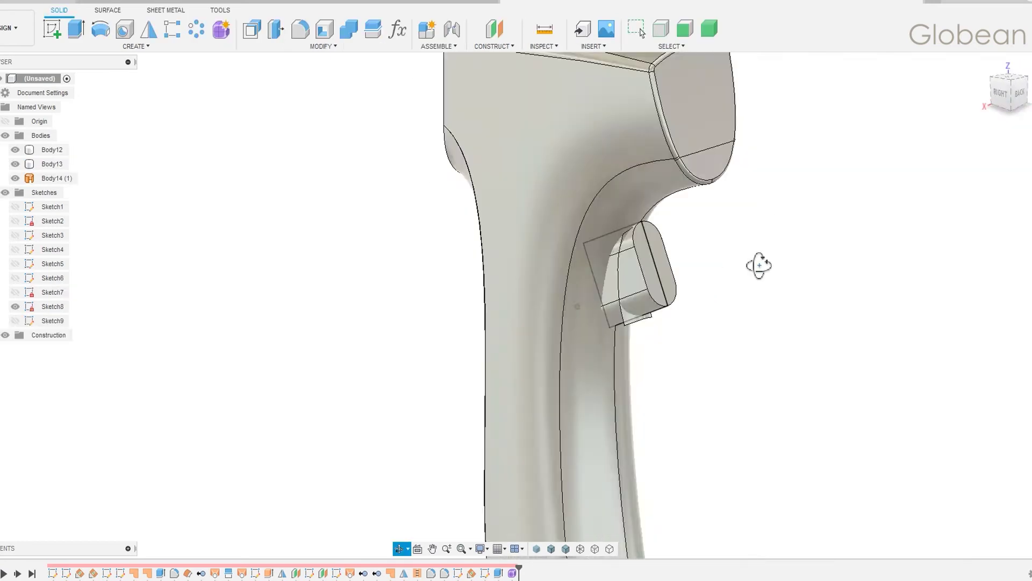
left_click(372, 29)
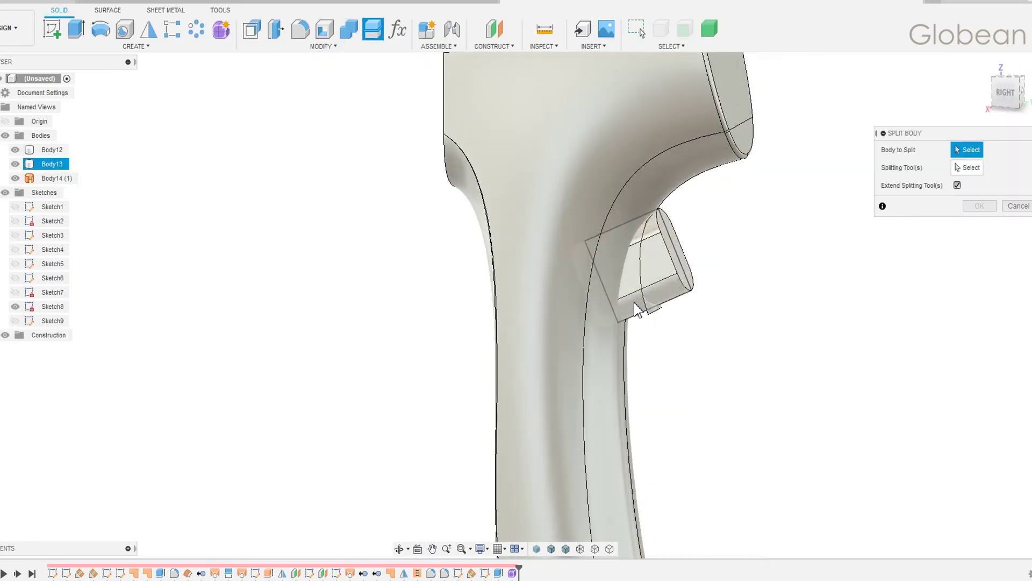
left_click(636, 311)
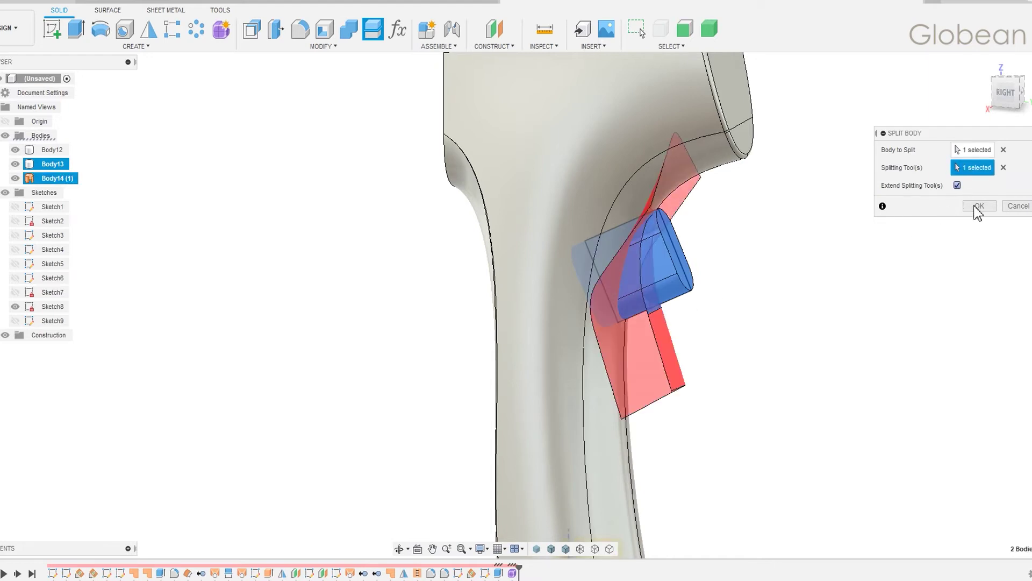
left_click(978, 207)
right_click(52, 178)
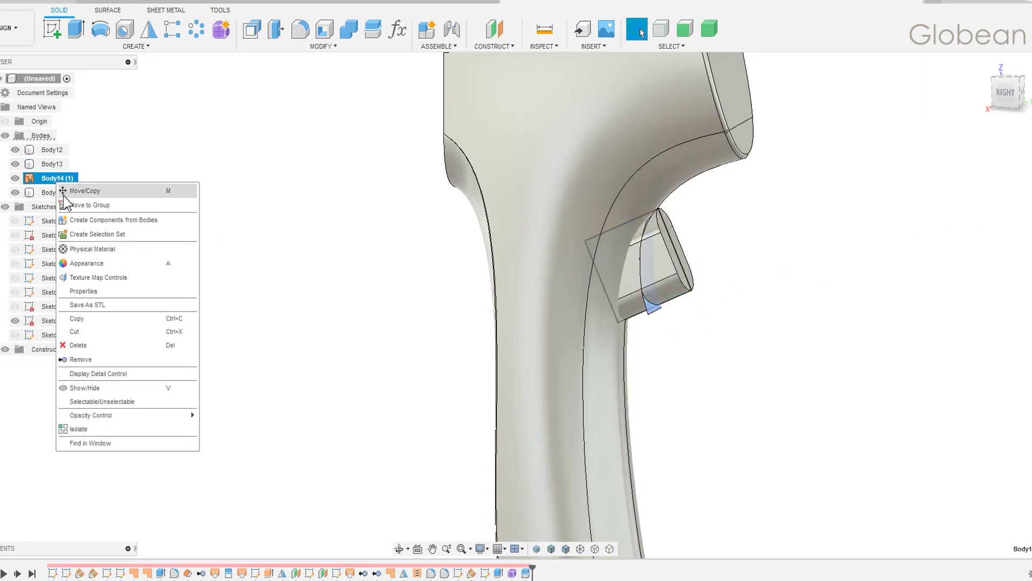
left_click(73, 357)
right_click(52, 178)
left_click(76, 358)
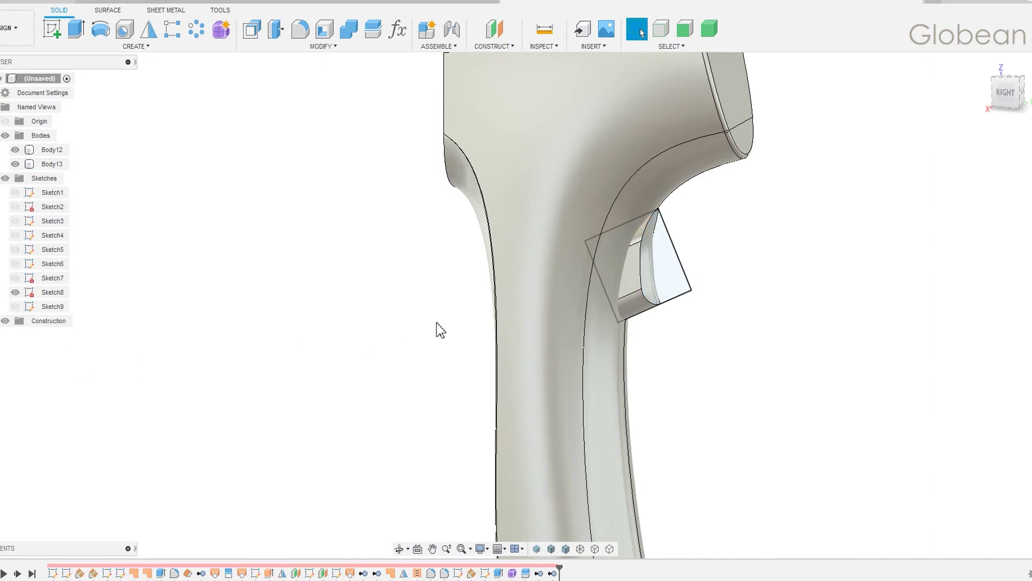
Hide Sketch8 and cut Body13 from Body12, keeping the button body as a tool.
mouse_move(438, 328)
middle_mouse_down("shift")
mouse_move(284, 311)
mouse_move(458, 320)
middle_mouse_up("shift")
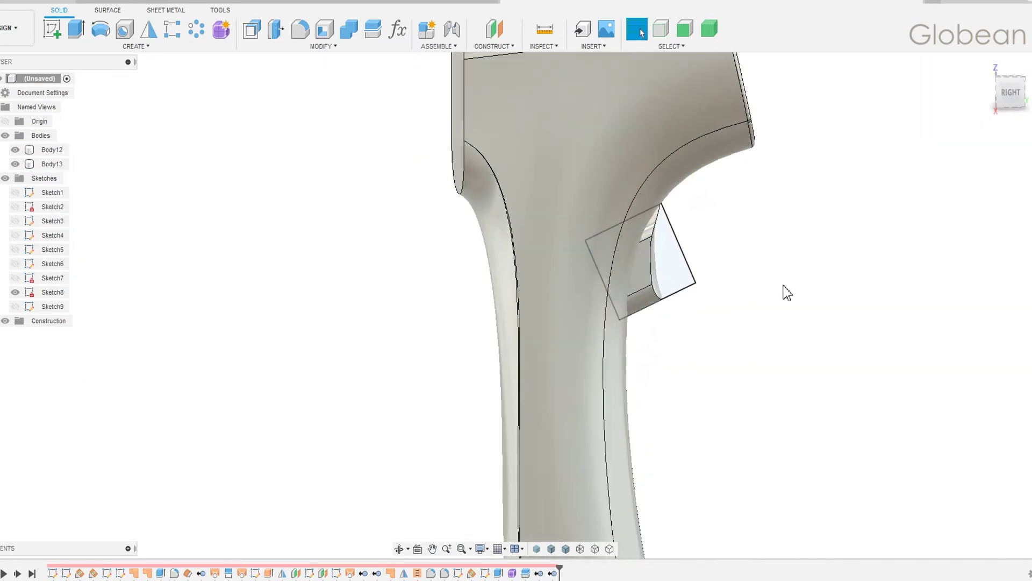
scroll(691, 269, "up", 3)
scroll(693, 272, "down", 3)
scroll(699, 285, "down", 1)
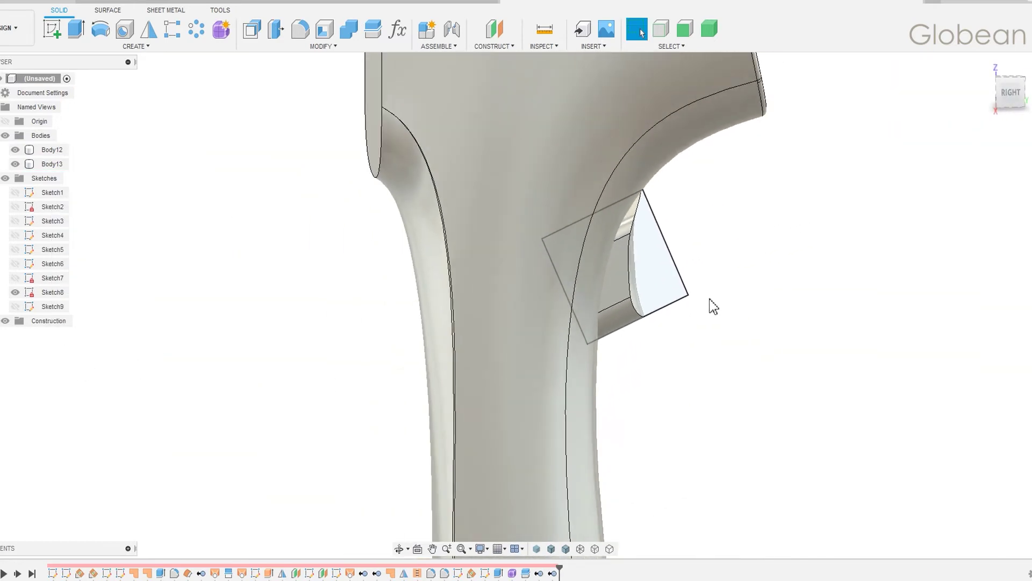
left_click(15, 292)
left_click(348, 28)
left_click(514, 206)
left_click(623, 258)
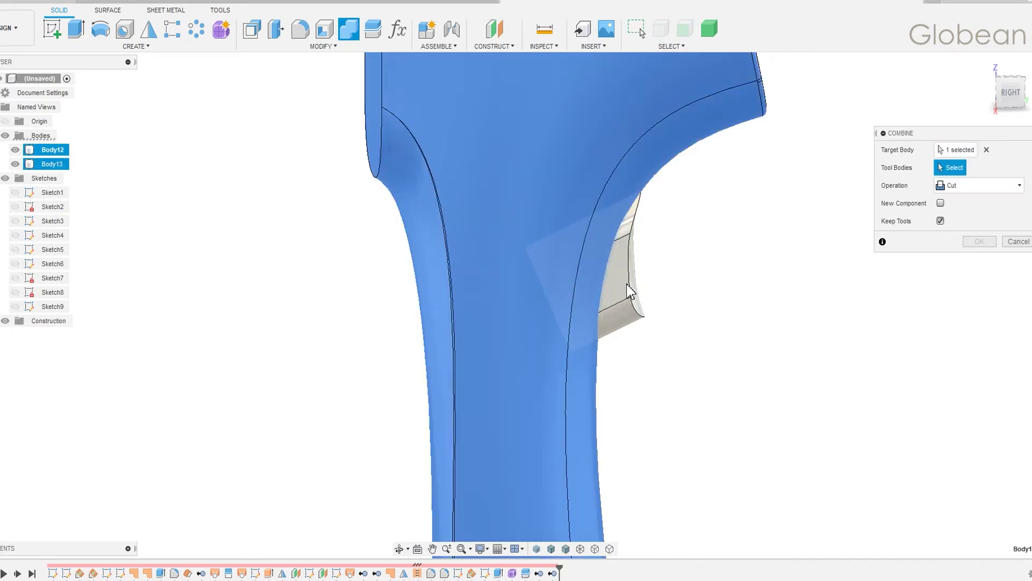
left_click(980, 242)
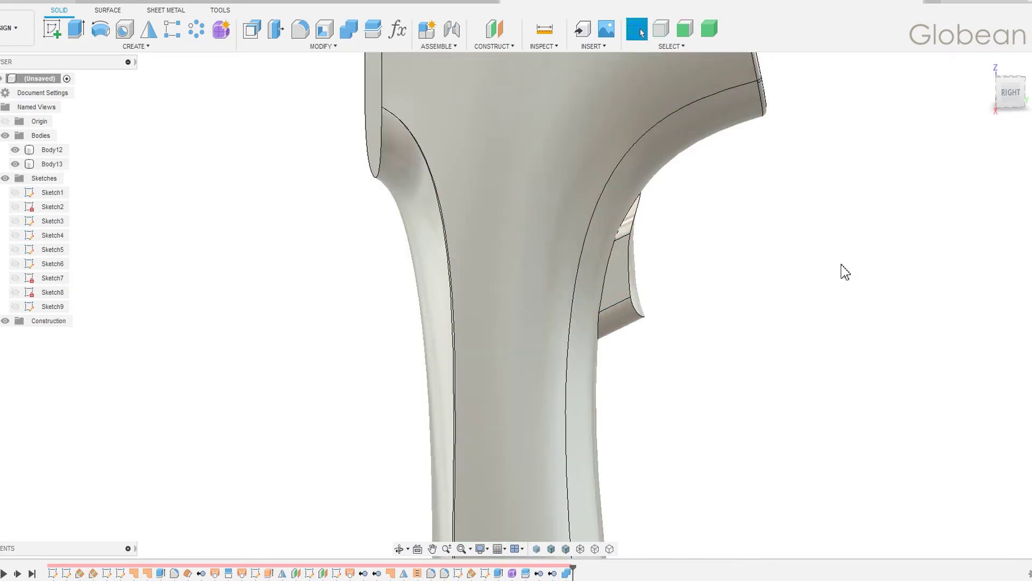
Hide Body13 and press-pull the slot's inner faces 1 mm to widen the recess.
left_click(15, 164)
mouse_move(69, 179)
middle_mouse_down("shift")
mouse_move(157, 203)
mouse_move(203, 230)
middle_mouse_up("shift")
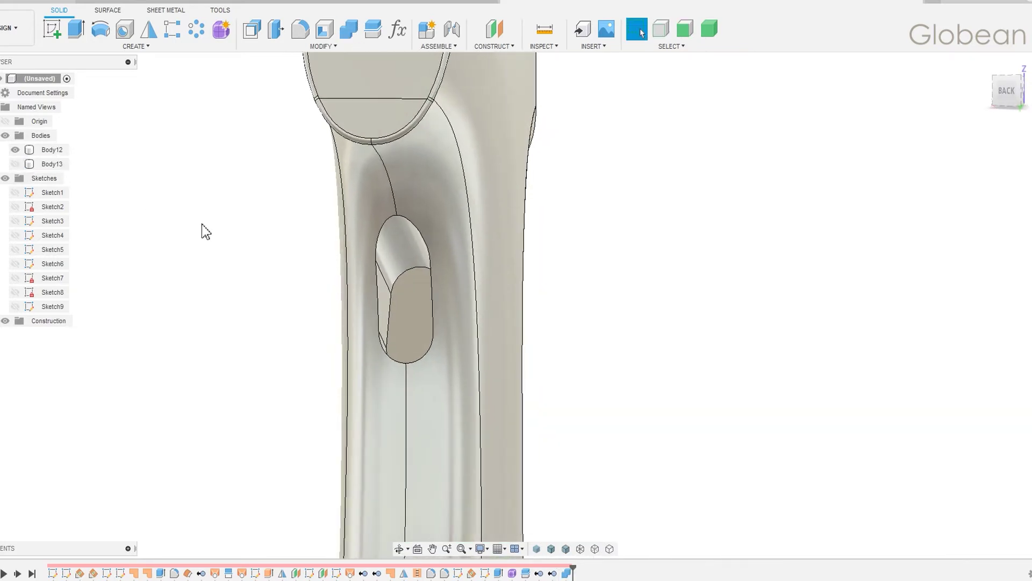
key("q")
left_click(396, 322)
mouse_move(413, 205)
middle_mouse_down("shift")
mouse_move(396, 295)
mouse_move(427, 346)
middle_mouse_up("shift")
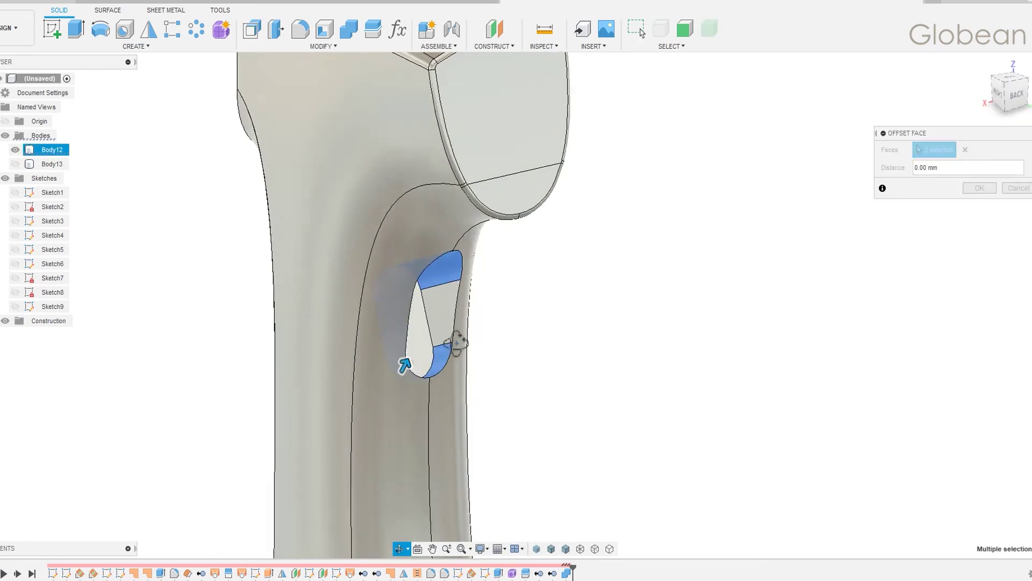
left_click(425, 348)
type("1")
key("Return")
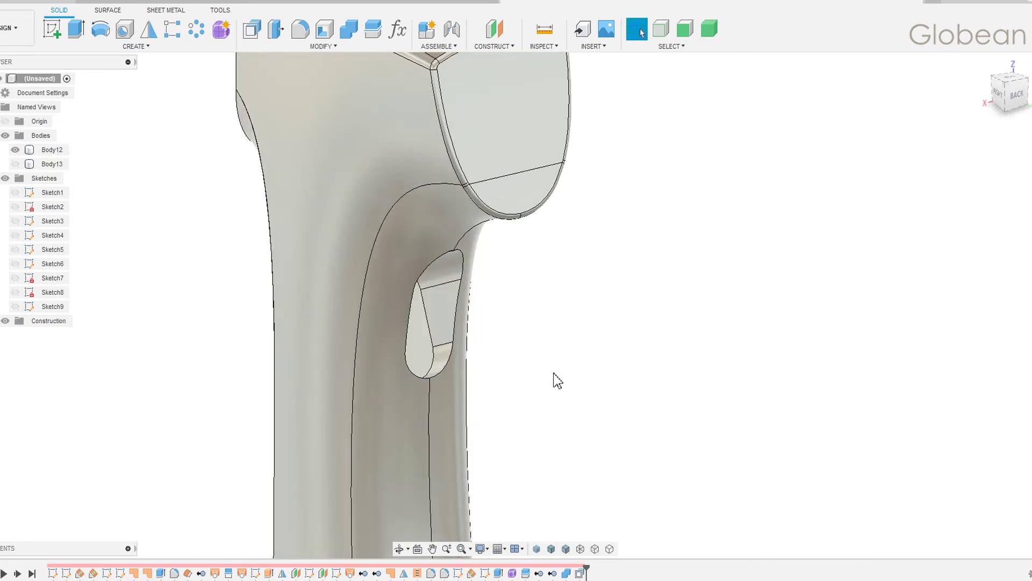
Show Body13 again and fillet the slot's rim edge.
left_click(15, 164)
left_click(52, 164)
mouse_move(505, 237)
middle_mouse_down("shift")
mouse_move(546, 233)
mouse_move(439, 280)
middle_mouse_up("shift")
key("f")
left_click(438, 275)
type("1")
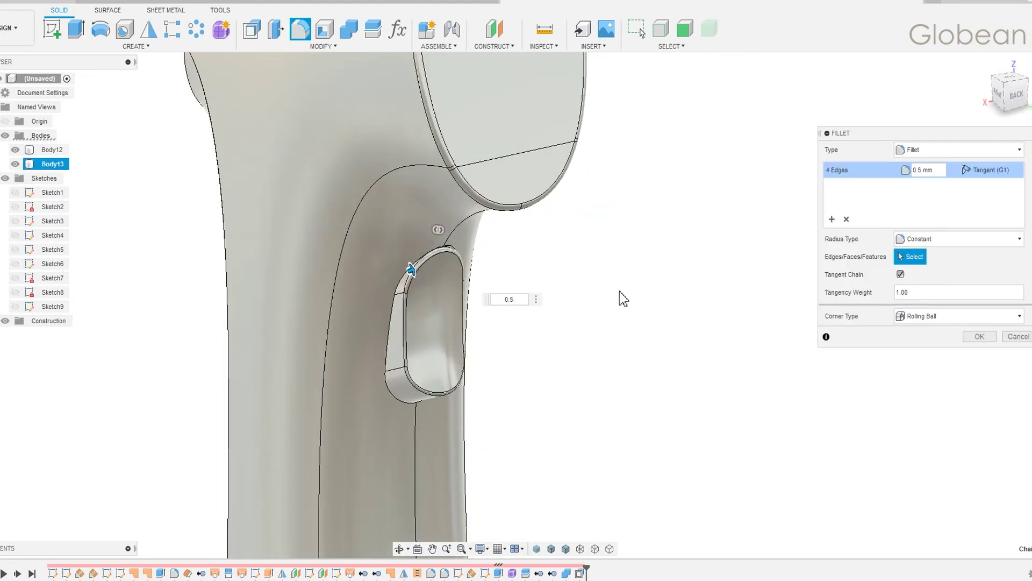
key("Return")
mouse_move(619, 292)
middle_mouse_down("shift")
mouse_move(581, 301)
mouse_move(553, 293)
mouse_move(588, 301)
mouse_move(597, 321)
middle_mouse_up("shift")
scroll(597, 321, "down", 2)
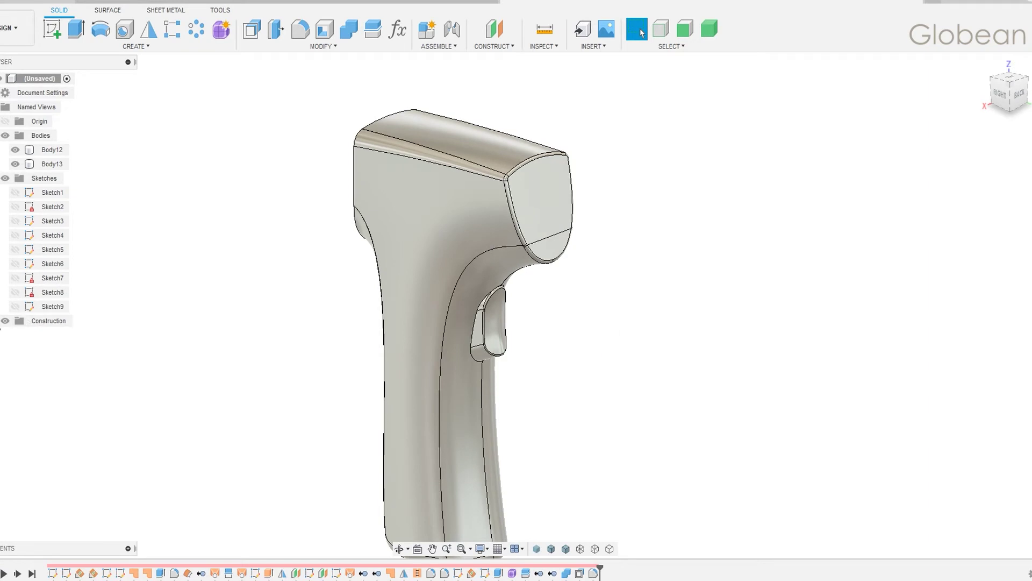
Sketch on Plane5 and add 'ON/OFF' text rotated vertical beside the button slot.
left_click(530, 341)
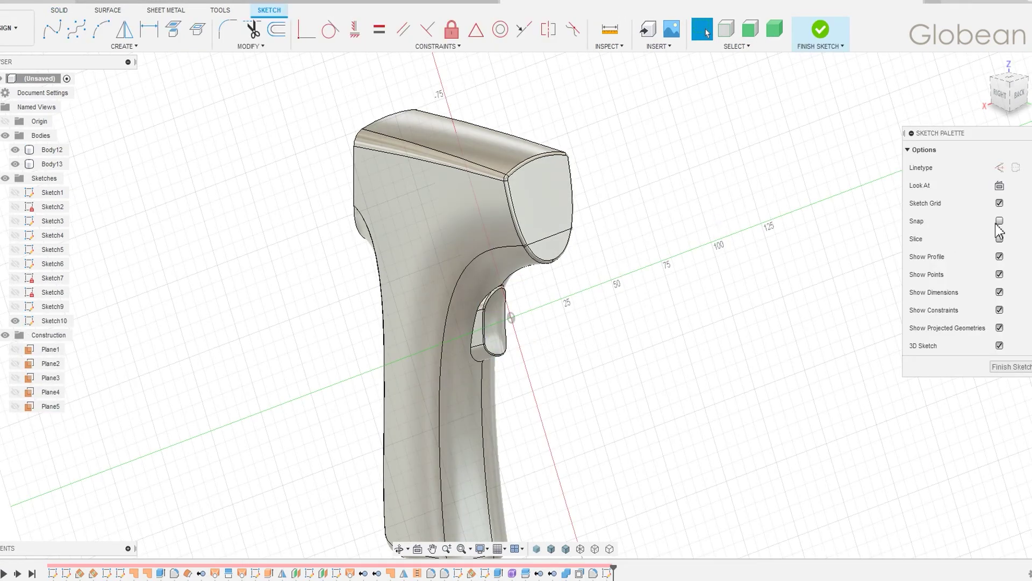
left_click(999, 186)
left_click(124, 46)
left_click(108, 237)
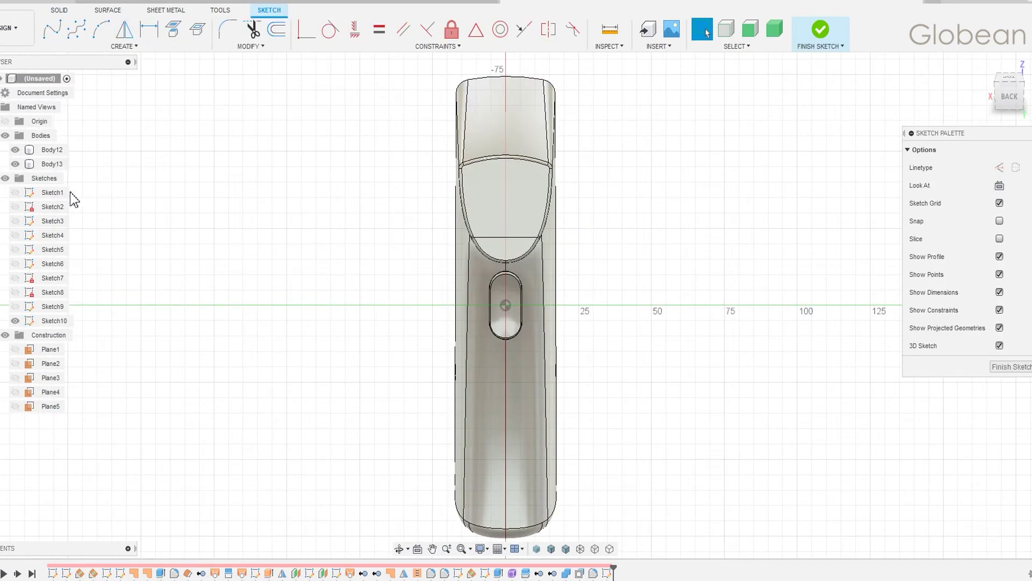
left_click(603, 343)
left_click(690, 304)
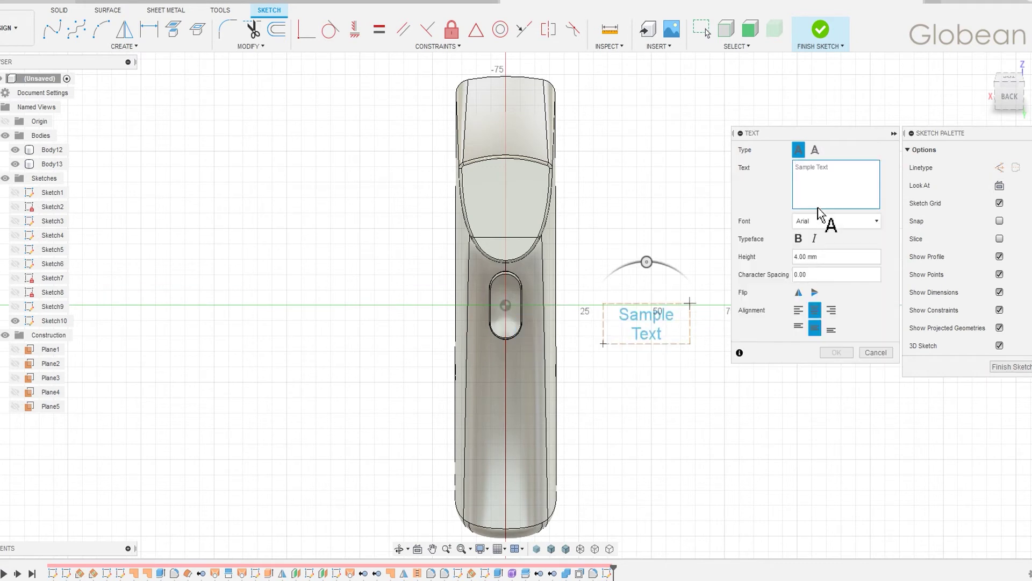
type("ON/OFF")
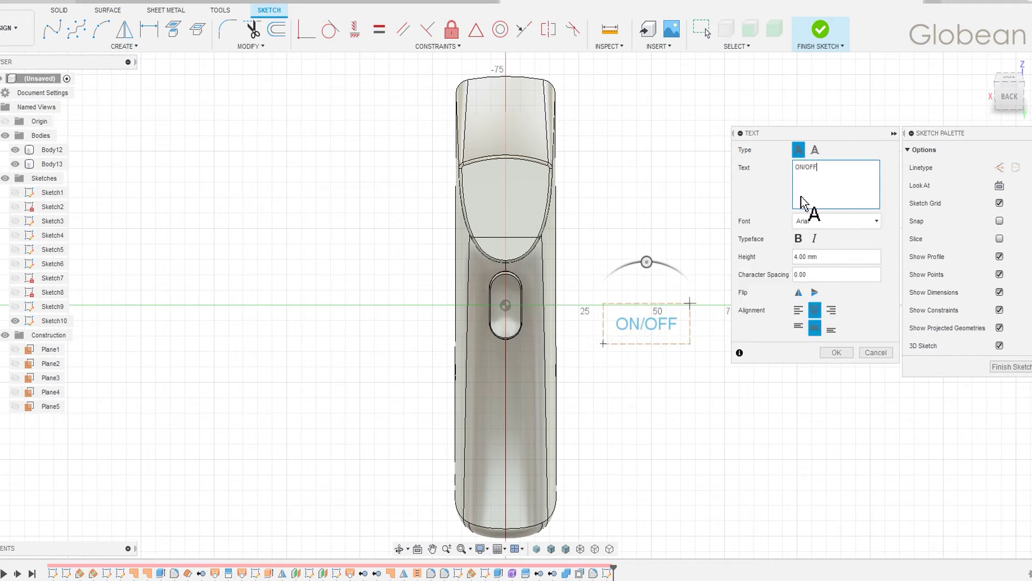
left_click_drag(648, 263, 588, 327)
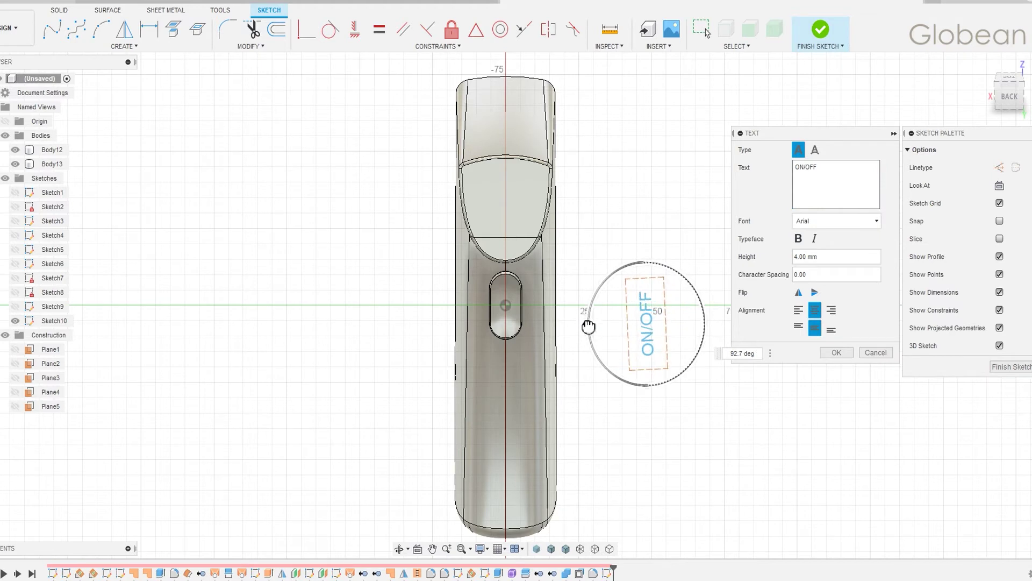
left_click(838, 353)
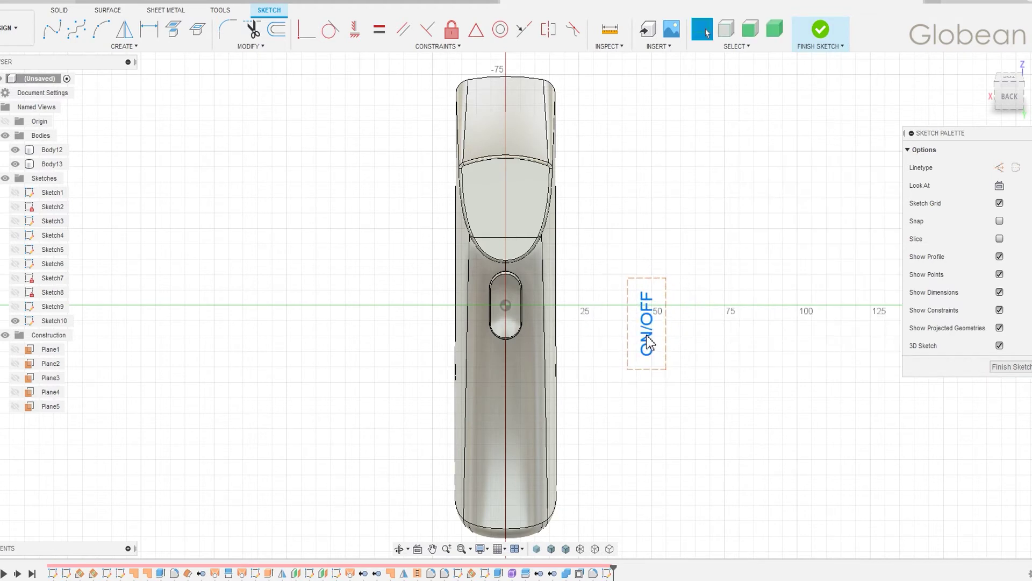
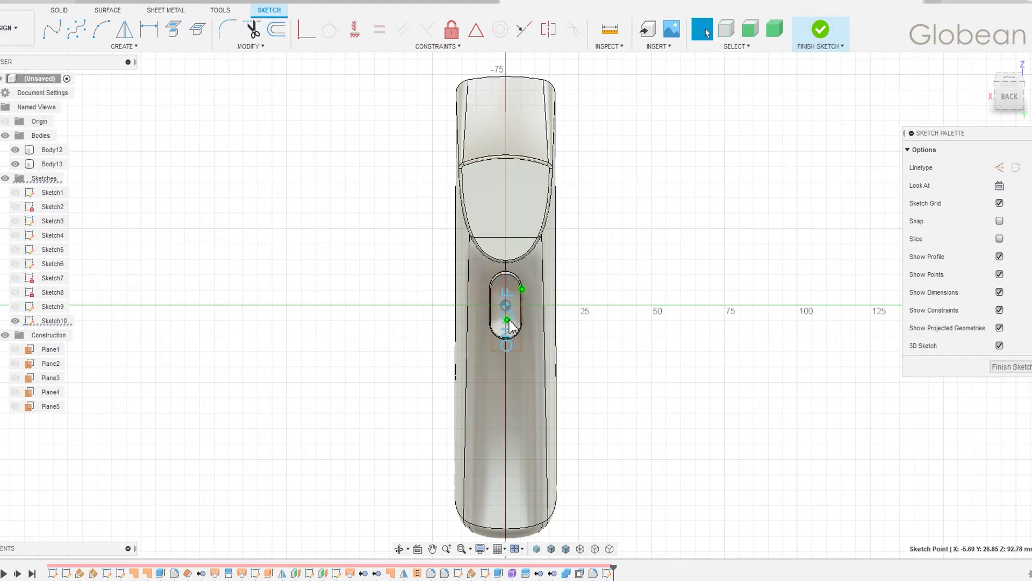
Position the ON/OFF sketch text in the button slot, confirm the edit and finish the sketch.
left_click_drag(509, 322, 527, 302)
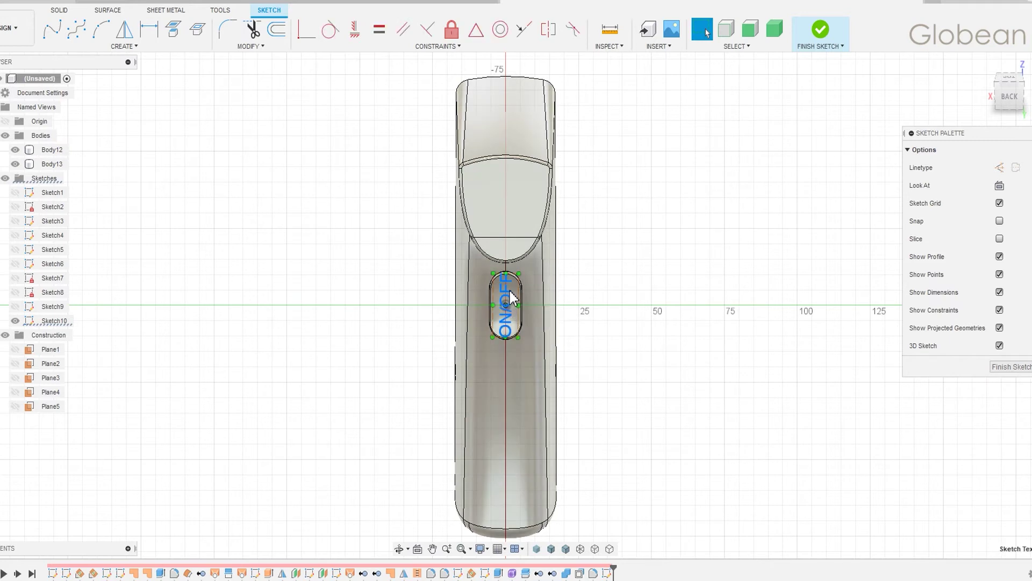
double_click(509, 291)
key("Return")
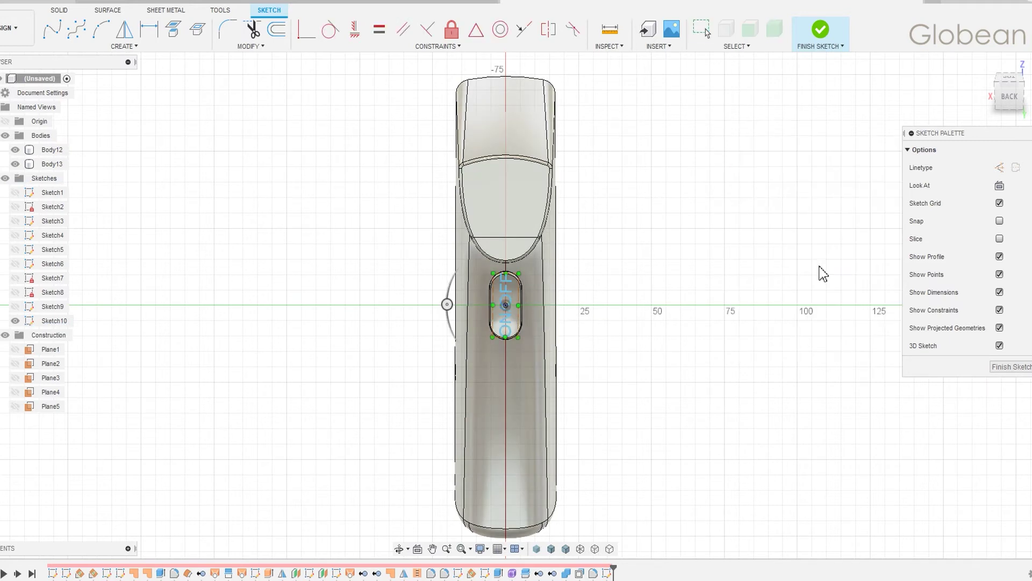
left_click(819, 46)
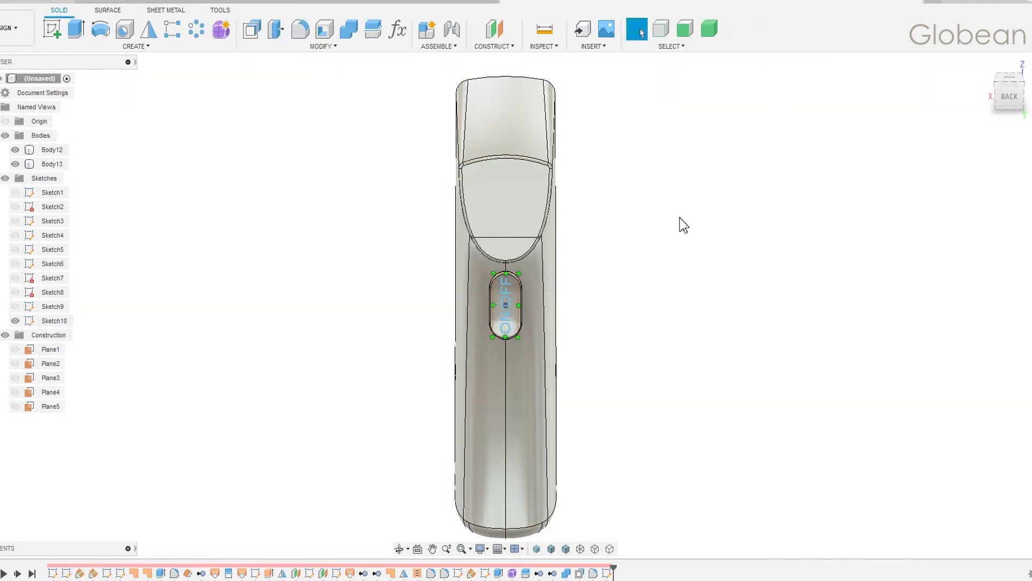
Extrude the ON/OFF letter profiles through the button as new bodies.
key("e")
middle_click_drag(671, 279, 725, 260, "shift")
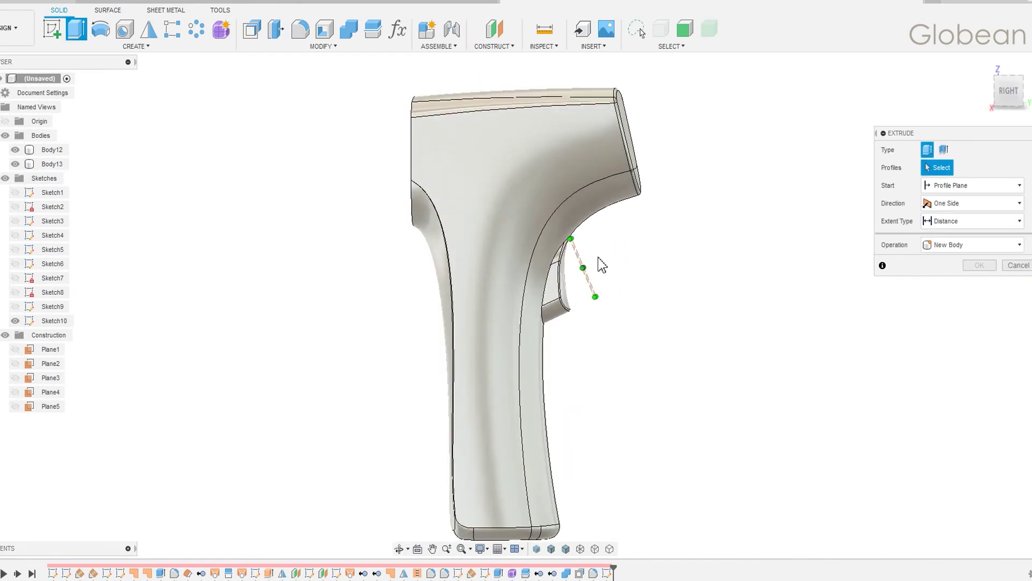
left_click(592, 266)
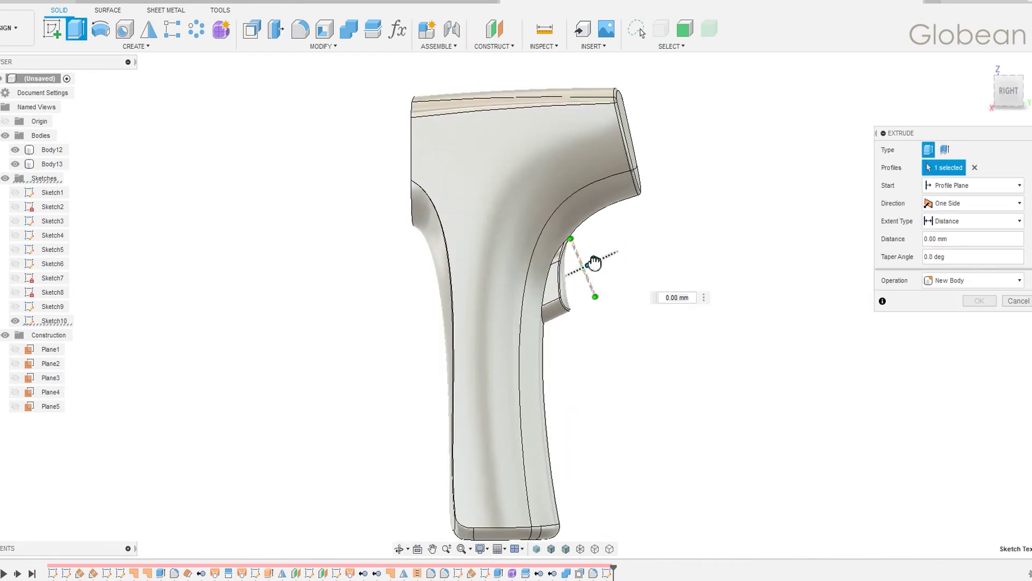
left_click_drag(592, 266, 559, 281)
left_click(973, 280)
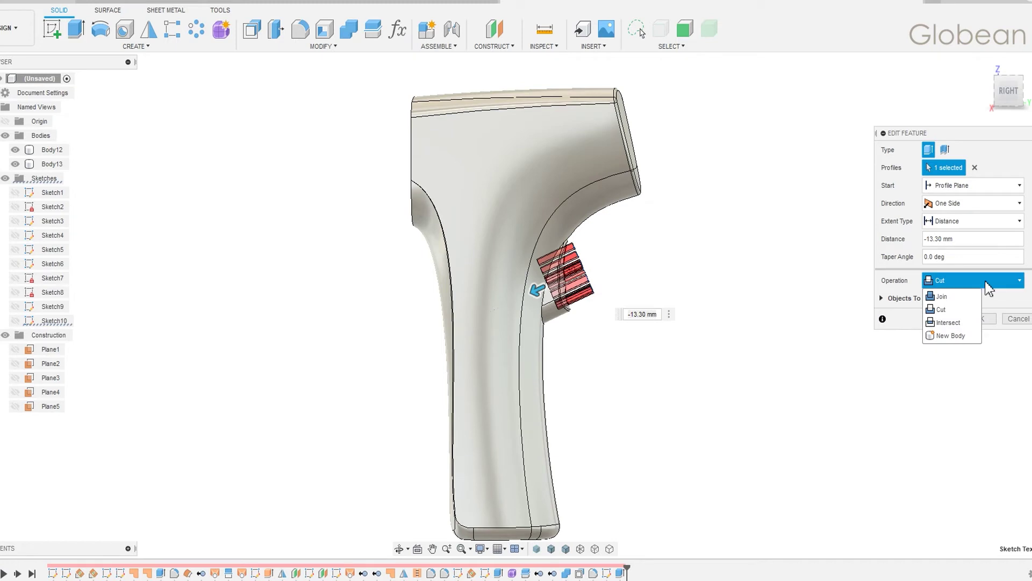
left_click(947, 334)
key("Return")
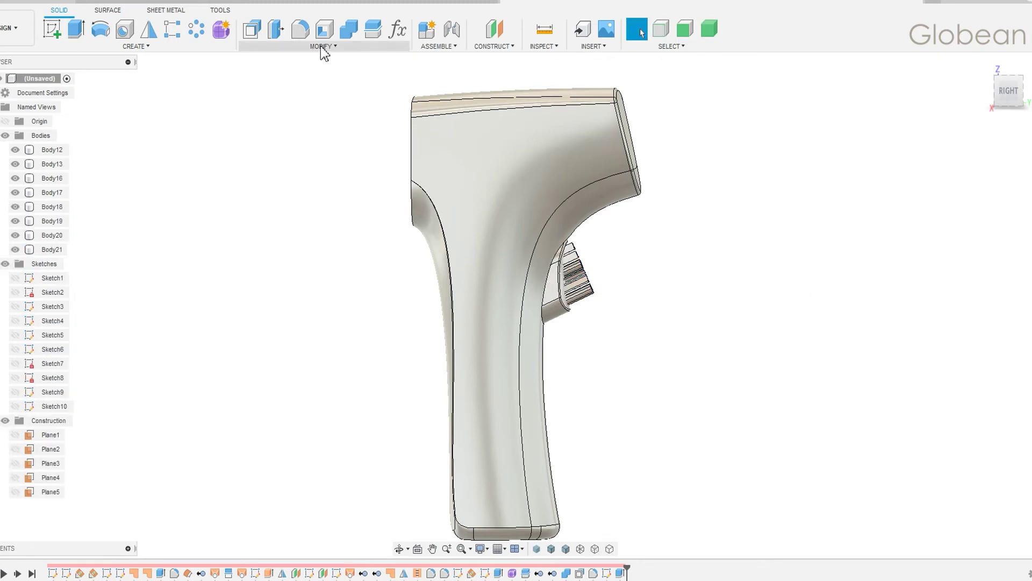
Split the button face using all the extruded letter bodies as splitting tools.
left_click(323, 47)
left_click(266, 178)
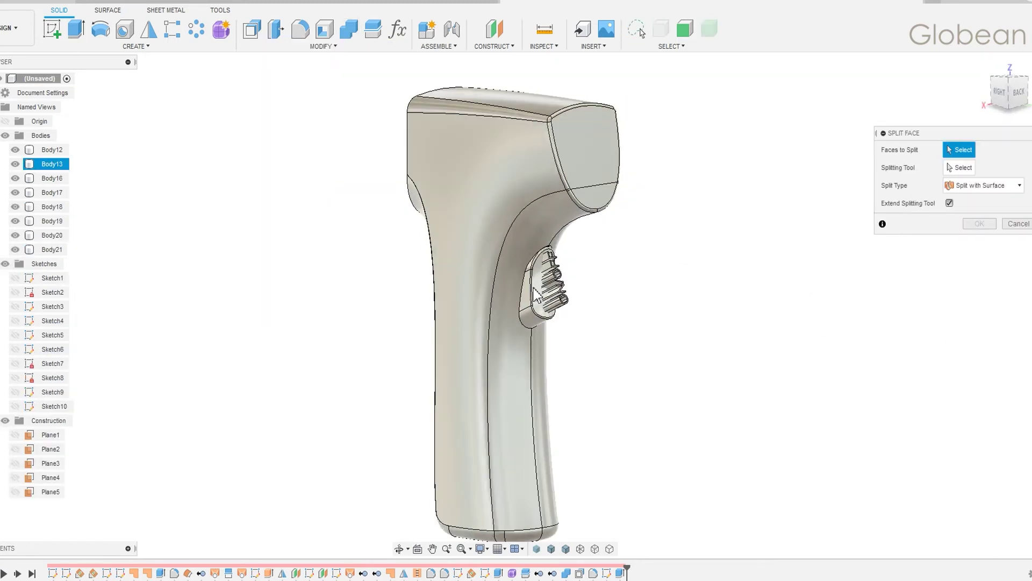
middle_click_drag(843, 215, 581, 255, "shift")
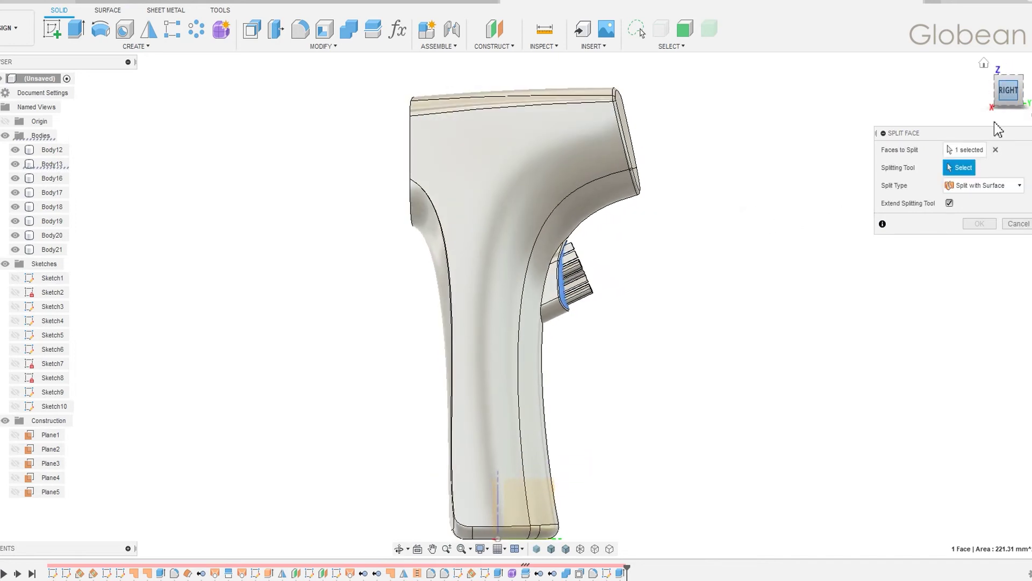
left_click_drag(573, 280, 704, 290)
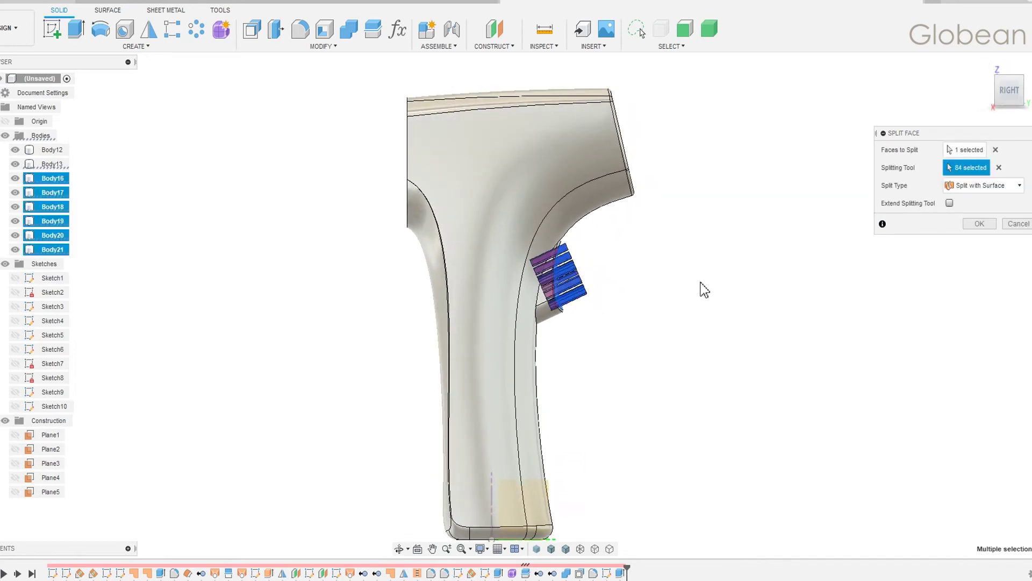
left_click(979, 224)
middle_click_drag(956, 233, 462, 270, "shift")
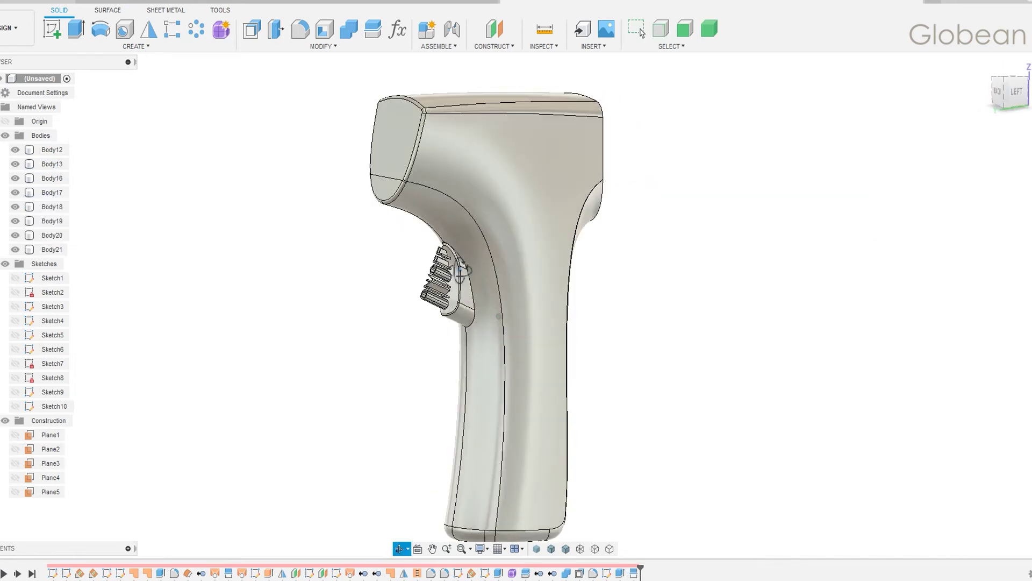
Delete the helper letter bodies Body16 through Body21.
left_click(52, 249)
left_click(52, 178, "shift")
right_click(54, 183)
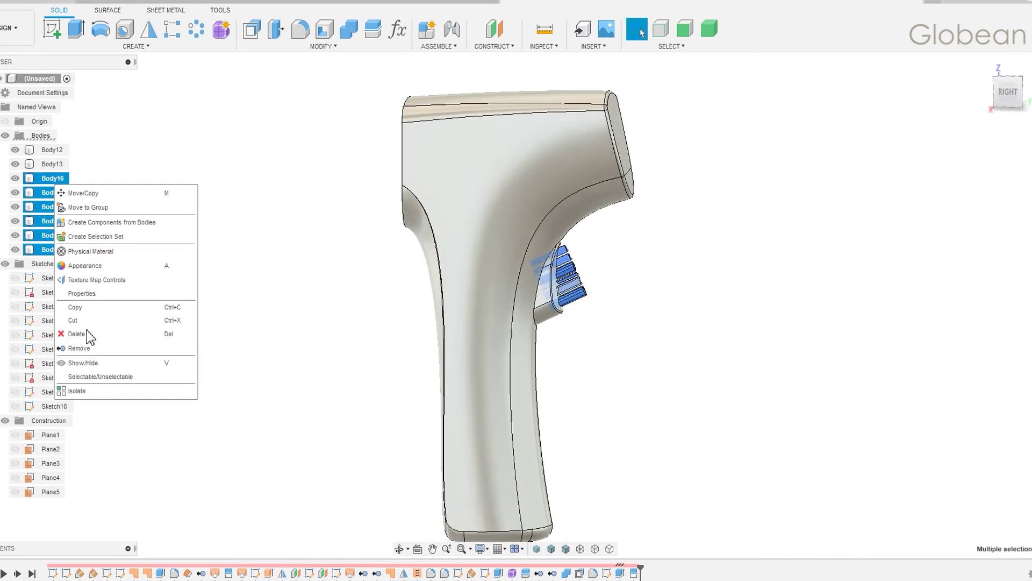
left_click(87, 331)
middle_click_drag(410, 302, 630, 244, "shift")
Offset the F, F, O, slash, N and O letter faces 0.5 mm inward to engrave ON/OFF.
left_click(258, 38)
left_click(513, 226)
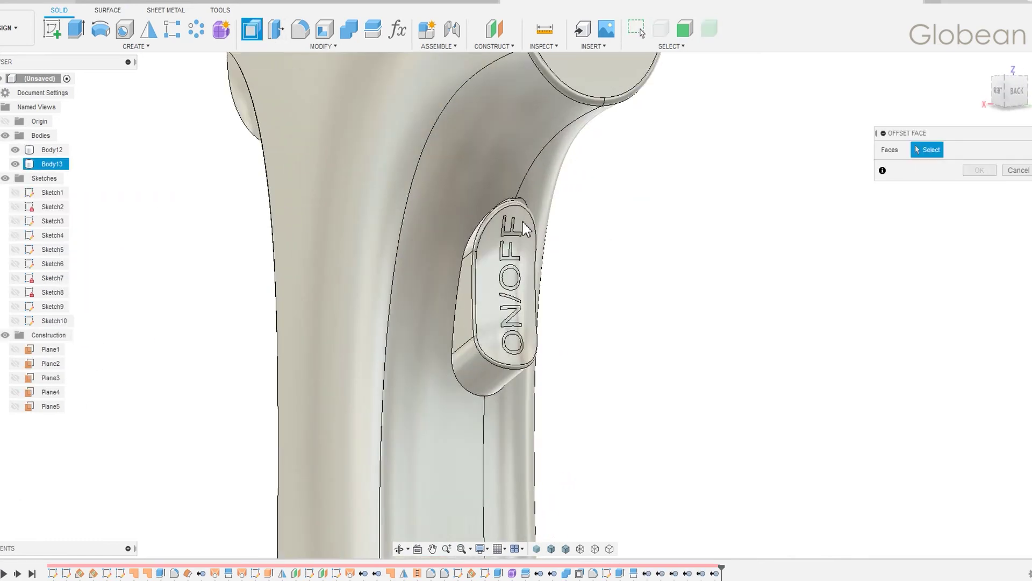
scroll(508, 240, "up", 2)
left_click(510, 271)
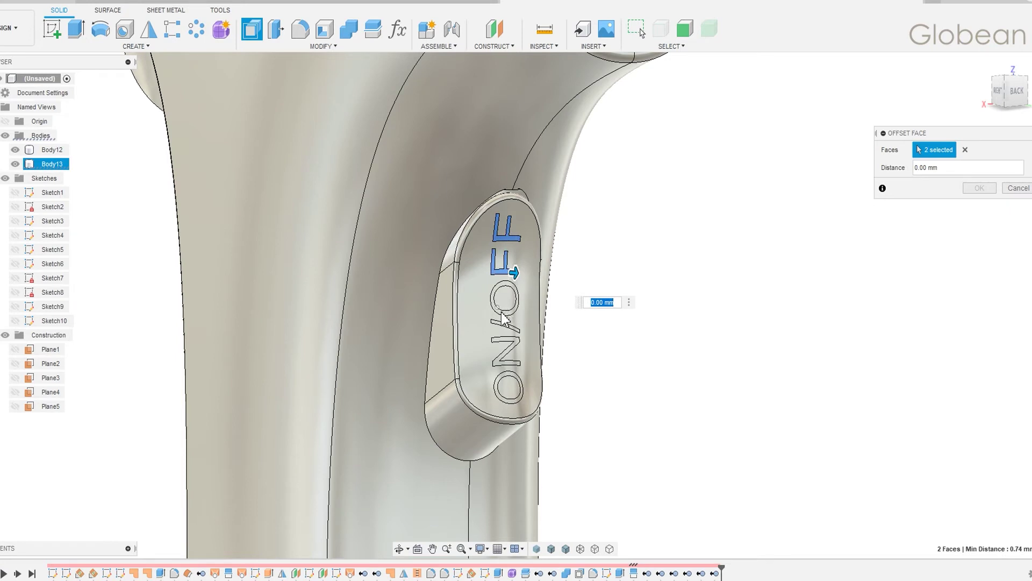
scroll(502, 318, "up", 2)
left_click(494, 310)
left_click(504, 336)
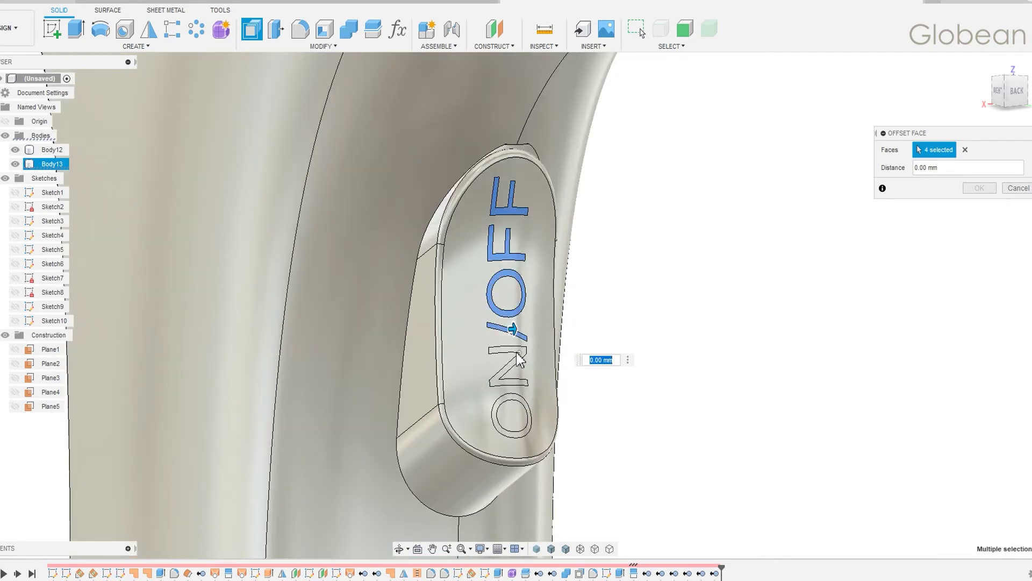
left_click(515, 379)
left_click(511, 404)
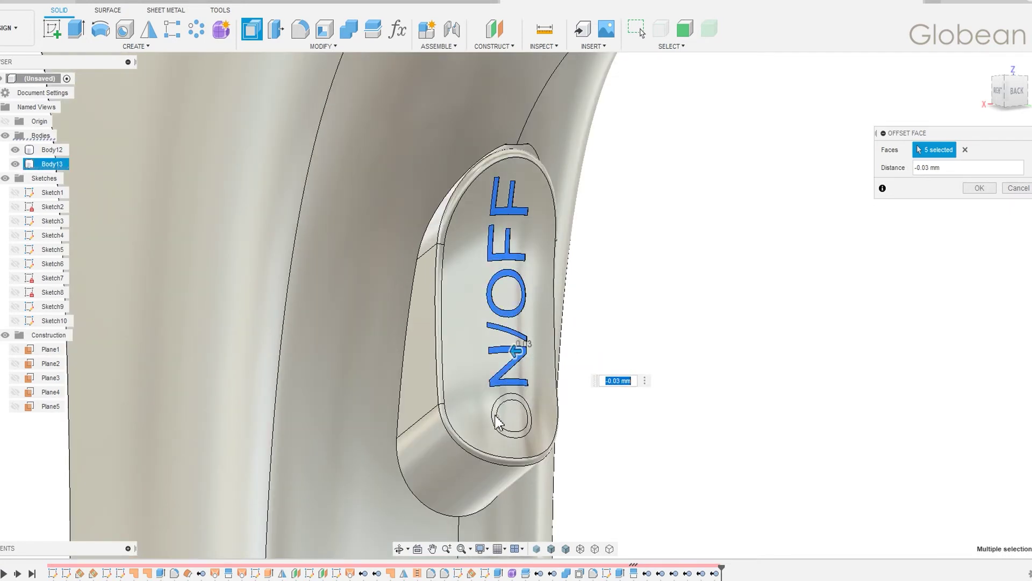
scroll(538, 425, "up", 3)
key("Return")
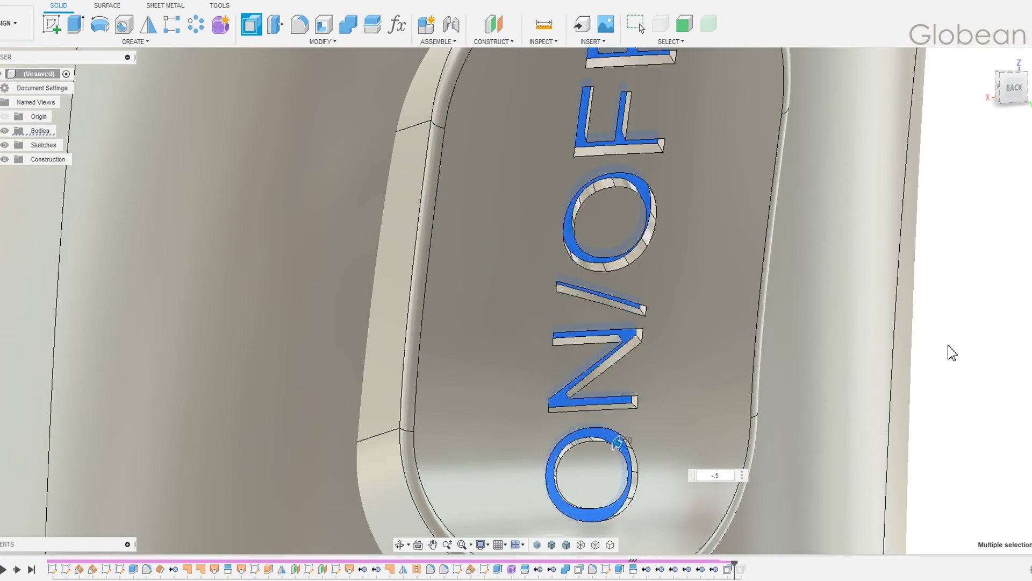
scroll(830, 358, "down", 5)
mouse_move(836, 361)
middle_mouse_down("shift")
mouse_move(952, 330)
mouse_move(773, 334)
mouse_move(825, 327)
middle_mouse_up("shift")
left_click(54, 187)
Rename Body12 to 'main' and Body13 to 'button', and make the button its own component.
left_click(51, 401, "shift")
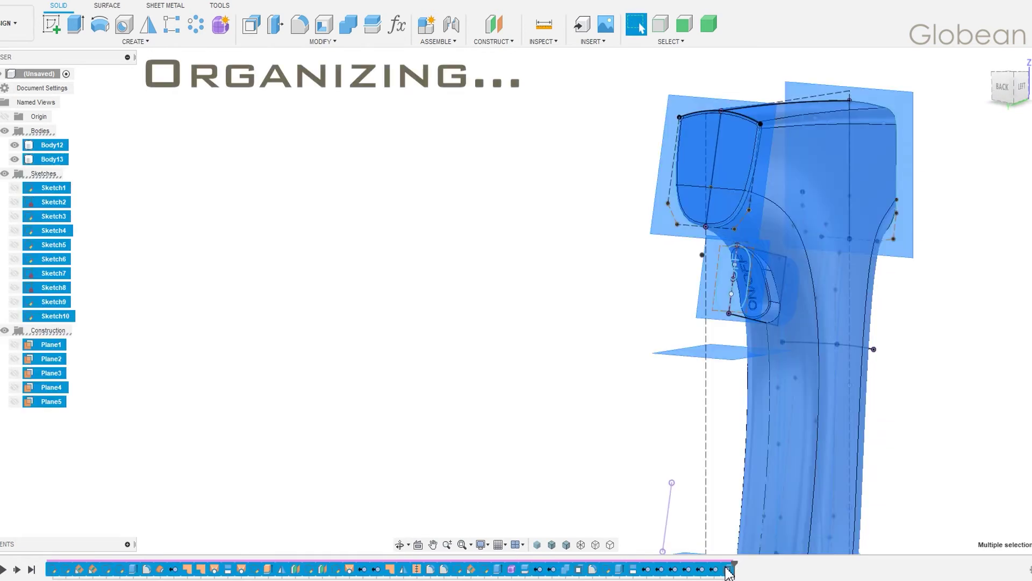
right_click(728, 484)
key("Escape")
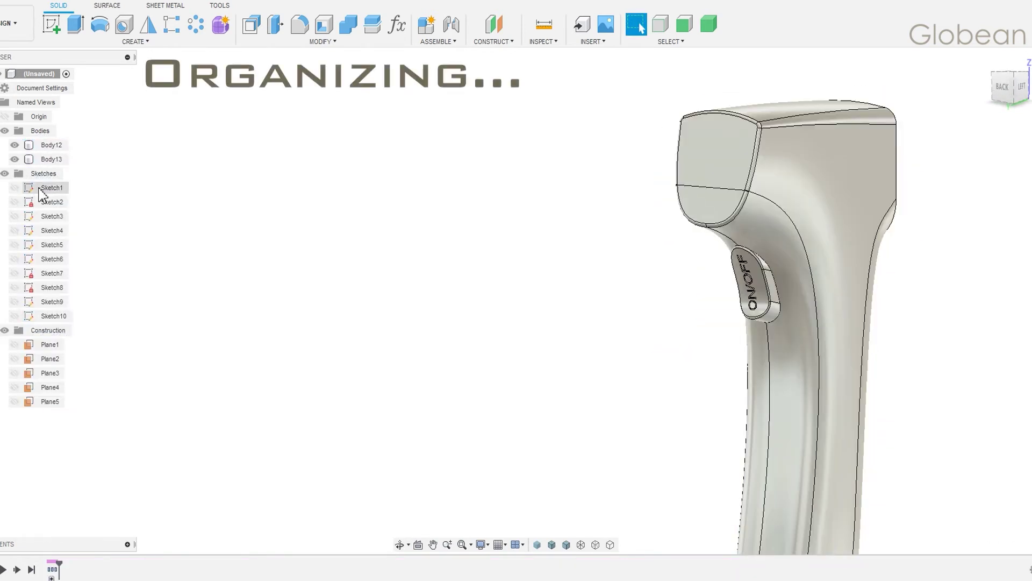
left_click(47, 145)
type("main")
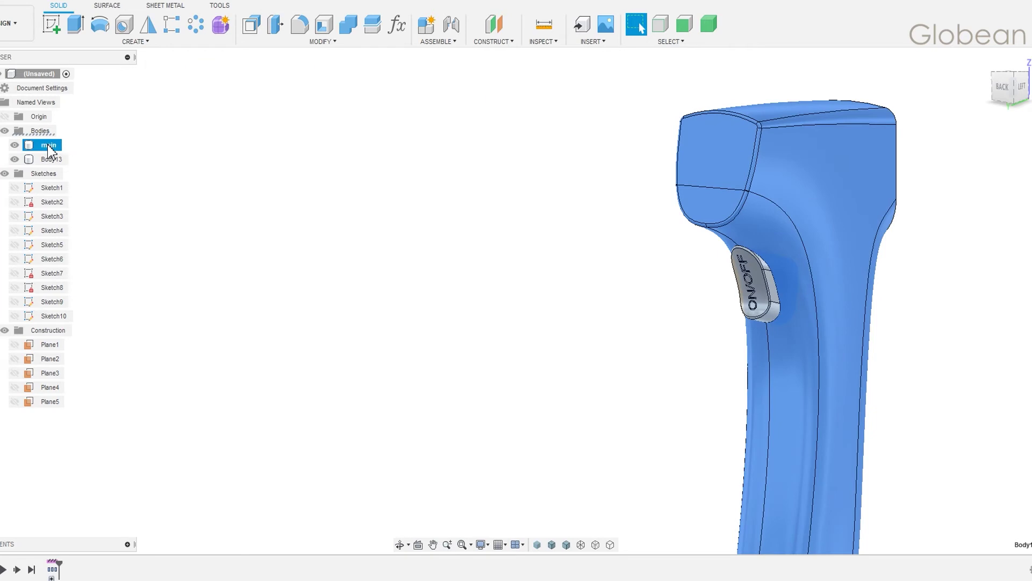
left_click(56, 160)
type("button")
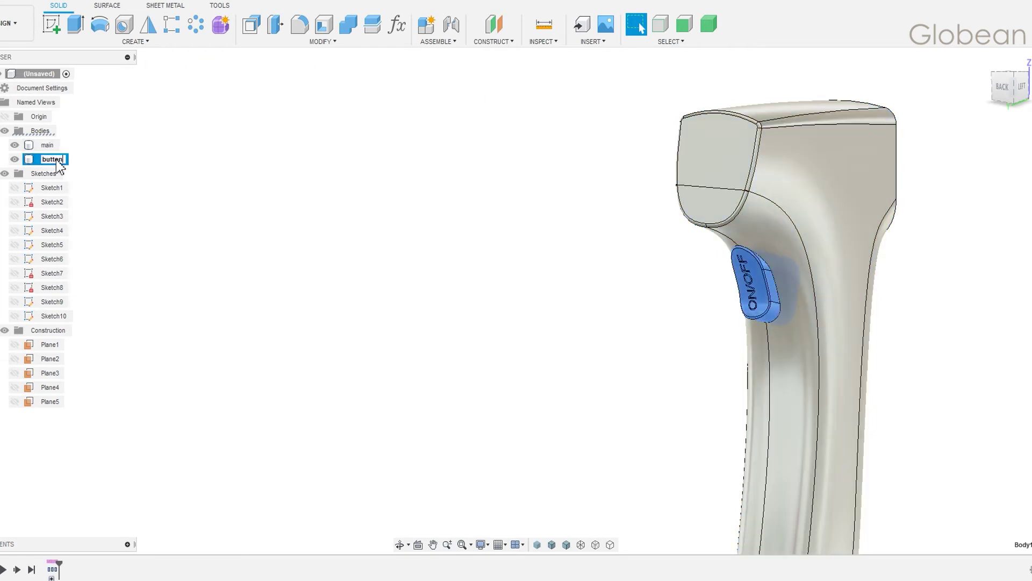
right_click(60, 165)
left_click(102, 195)
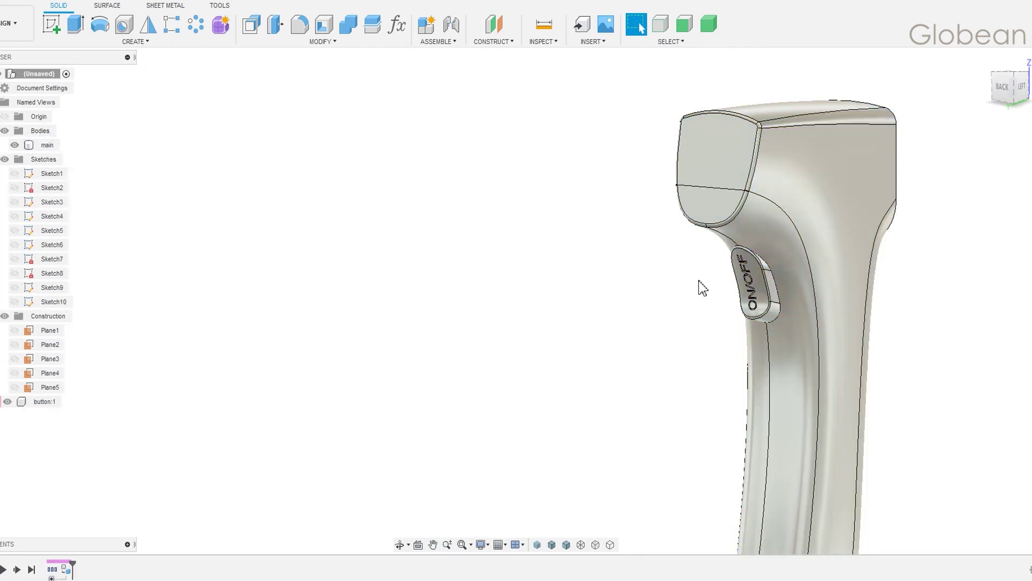
Round the front face edges with a 1 mm fillet.
mouse_move(898, 237)
middle_mouse_down("shift")
mouse_move(911, 241)
mouse_move(733, 230)
middle_mouse_up("shift")
key("f")
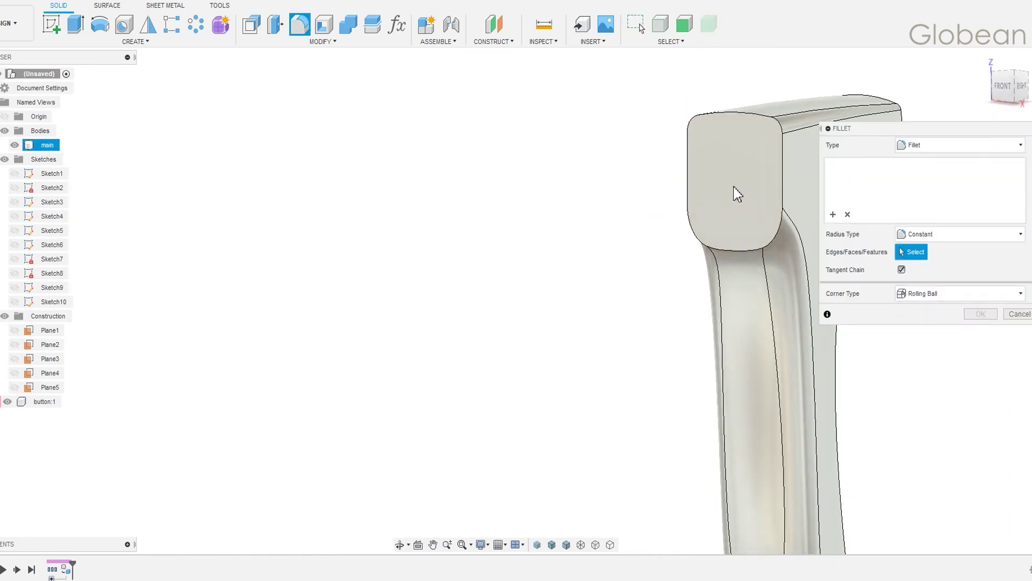
left_click(736, 191)
type("1")
key("Return")
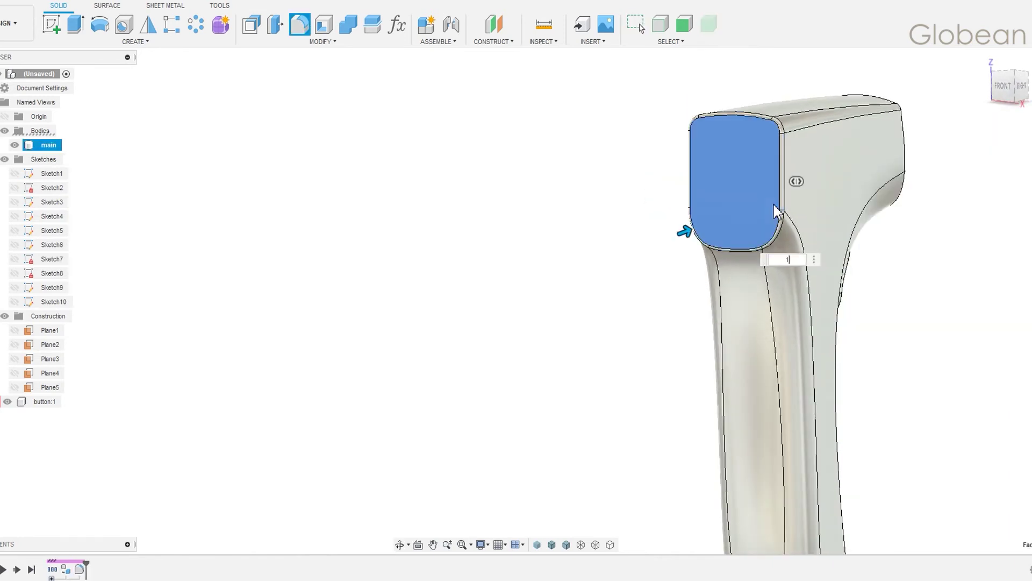
middle_click_drag(606, 238, 364, 244)
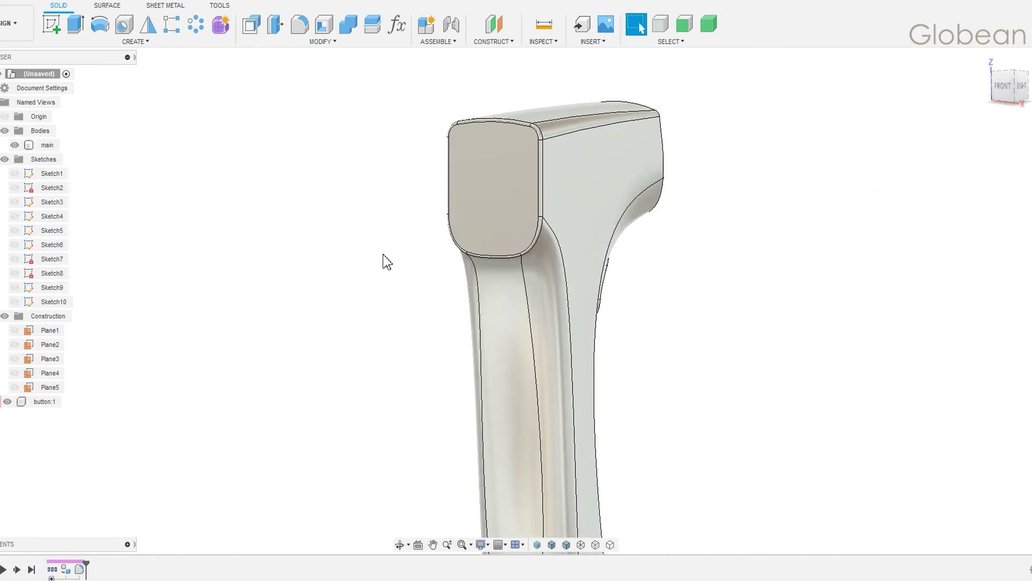
Extrude the front face 5 mm into the body as a new body, Body22, and hide main.
left_click(469, 189)
key("e")
middle_click_drag(581, 195, 438, 196, "shift")
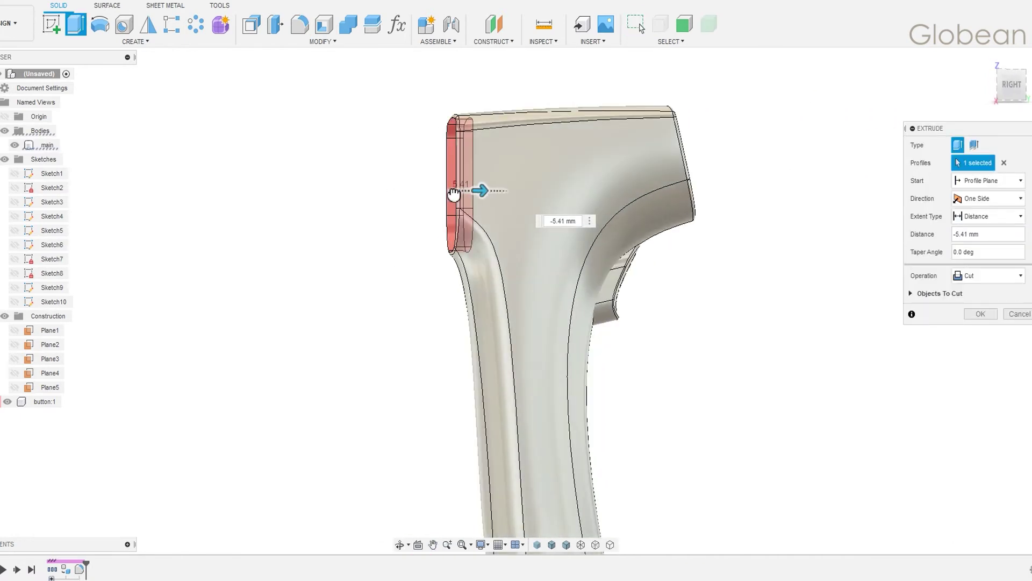
type("-5")
left_click(1003, 276)
left_click(989, 312)
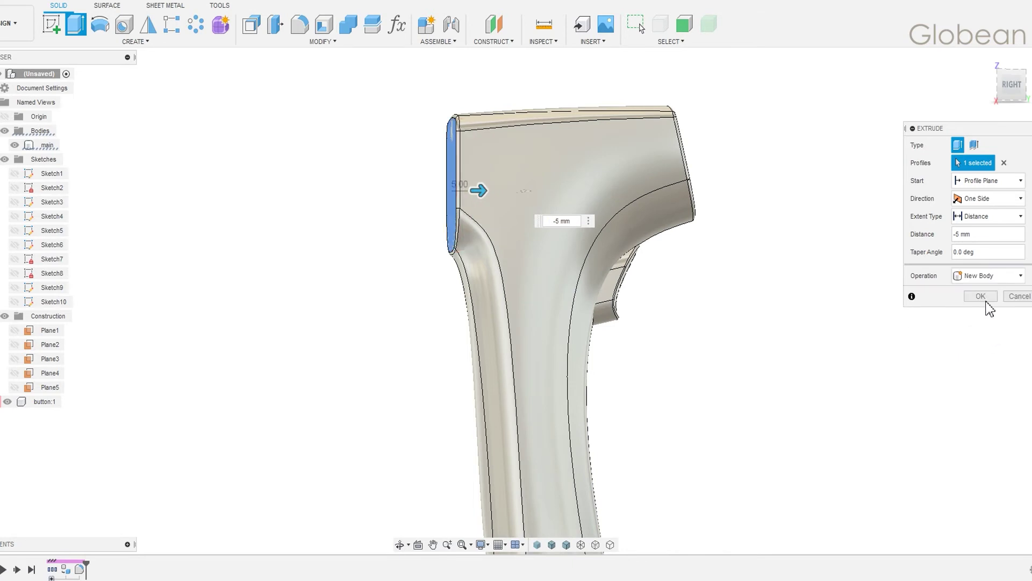
left_click(982, 297)
left_click(14, 145)
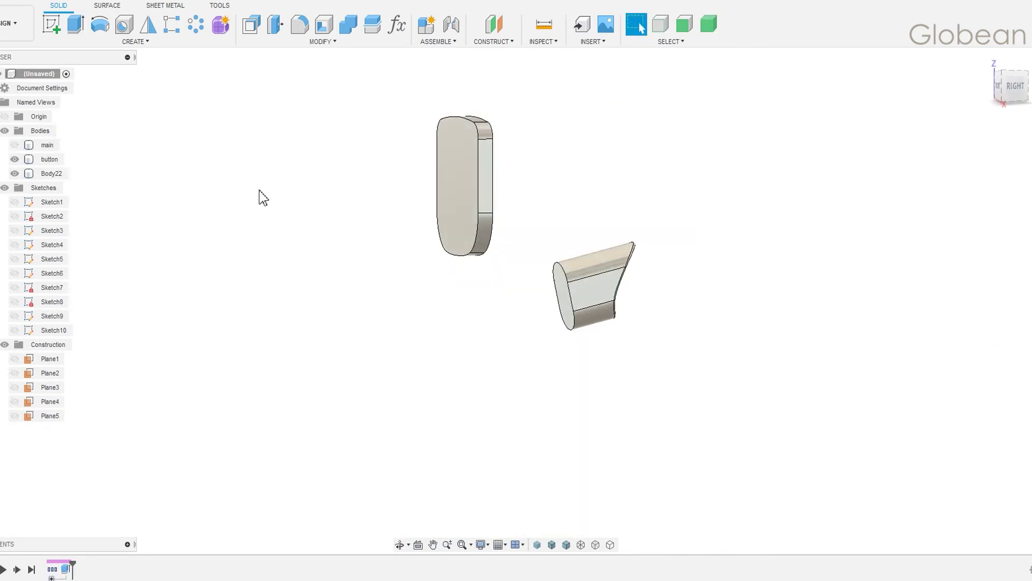
mouse_move(263, 198)
middle_mouse_down("shift")
mouse_move(338, 193)
mouse_move(350, 109)
middle_mouse_up("shift")
Offset Body22's faces 1 mm inward.
key("q")
left_click(521, 148)
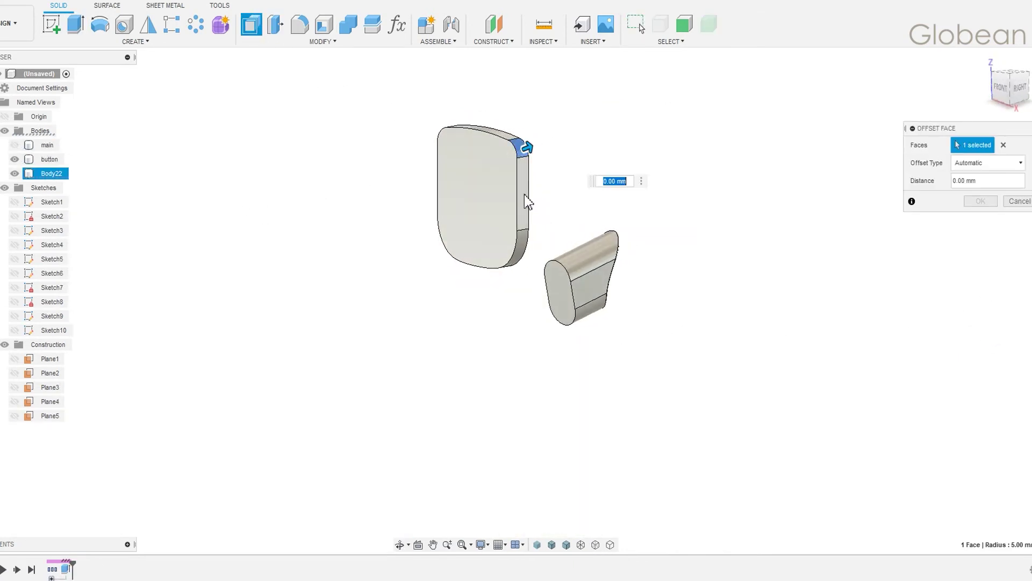
mouse_move(527, 201)
middle_mouse_down("shift")
mouse_move(530, 235)
mouse_move(583, 213)
middle_mouse_up("shift")
left_click(562, 140)
middle_click_drag(562, 141, 522, 290, "shift")
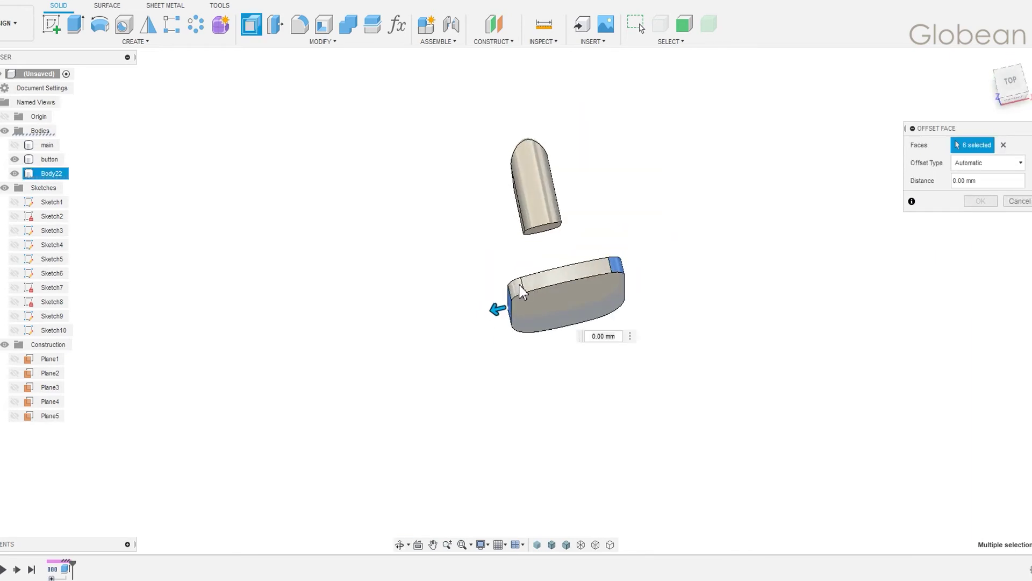
left_click(520, 290)
type("1")
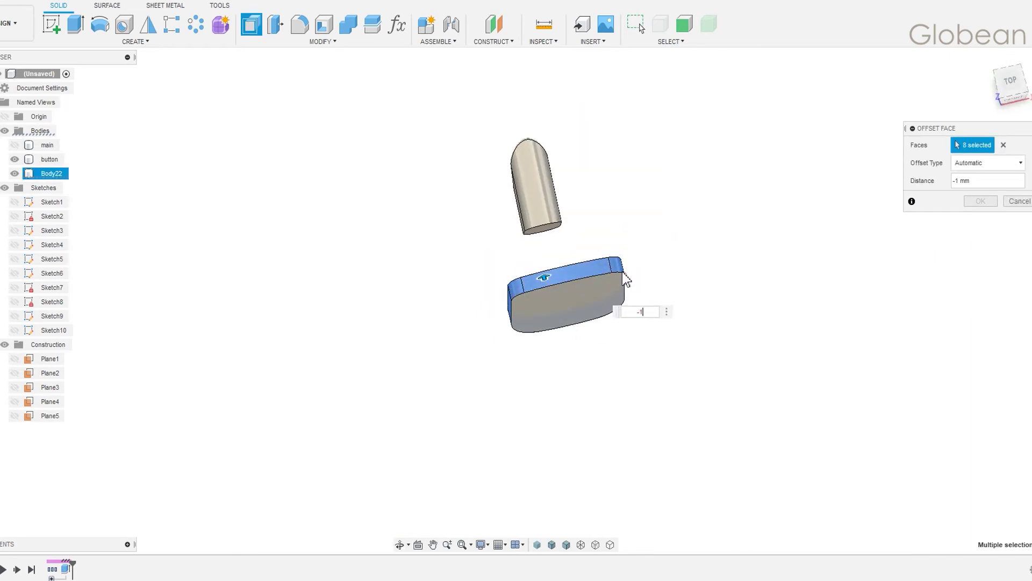
key("Return")
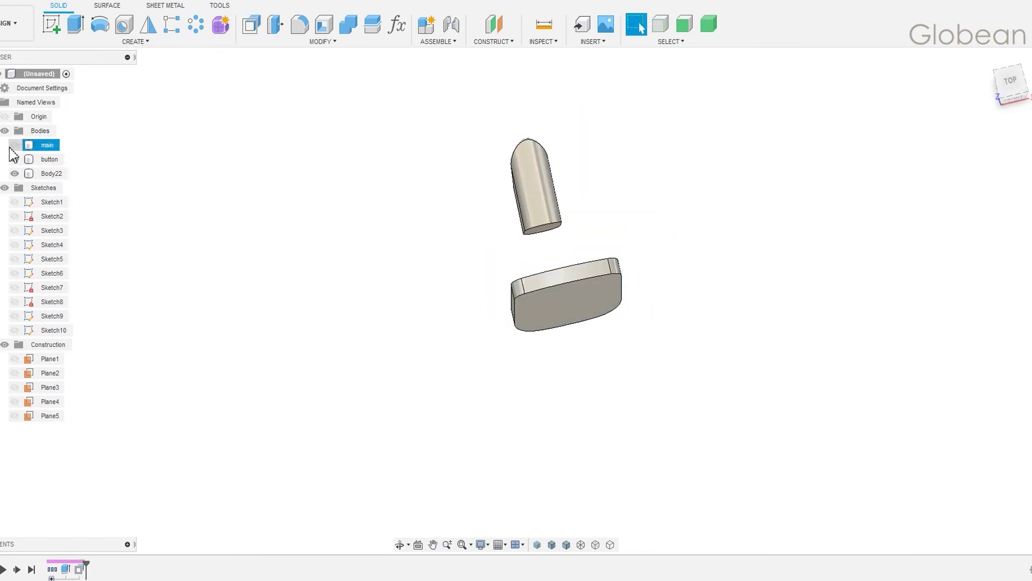
left_click(15, 144)
middle_click_drag(346, 244, 301, 247, "shift")
left_click(14, 145)
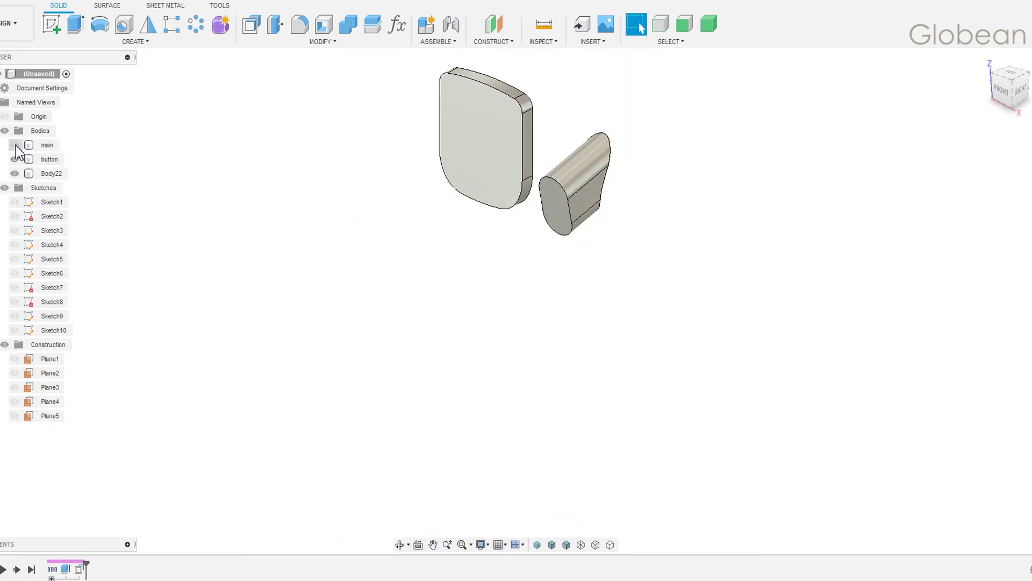
Chamfer Body22's front face edges with a two-distance 3 mm chamfer, then show main again.
left_click(323, 42)
left_click(301, 88)
middle_click_drag(301, 89, 430, 82, "shift")
scroll(505, 89, "up", 3)
left_click(509, 102)
left_click(914, 215)
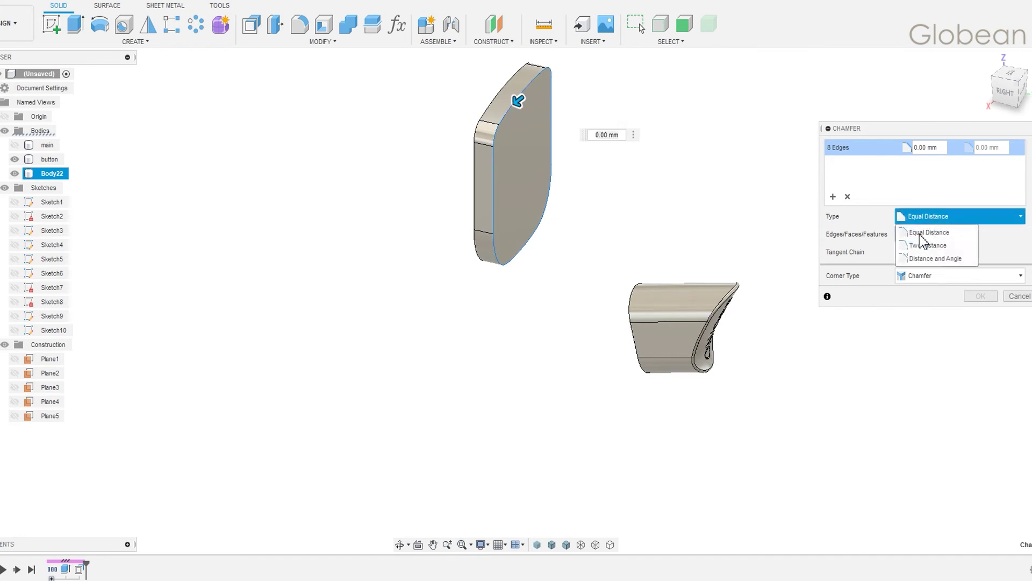
left_click(914, 234)
type("5")
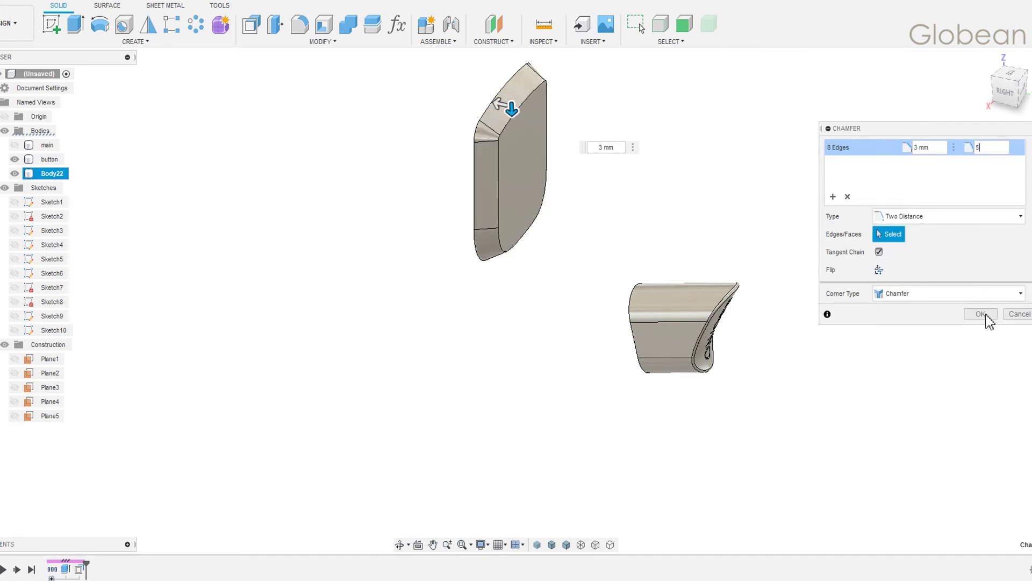
left_click(981, 314)
left_click(14, 144)
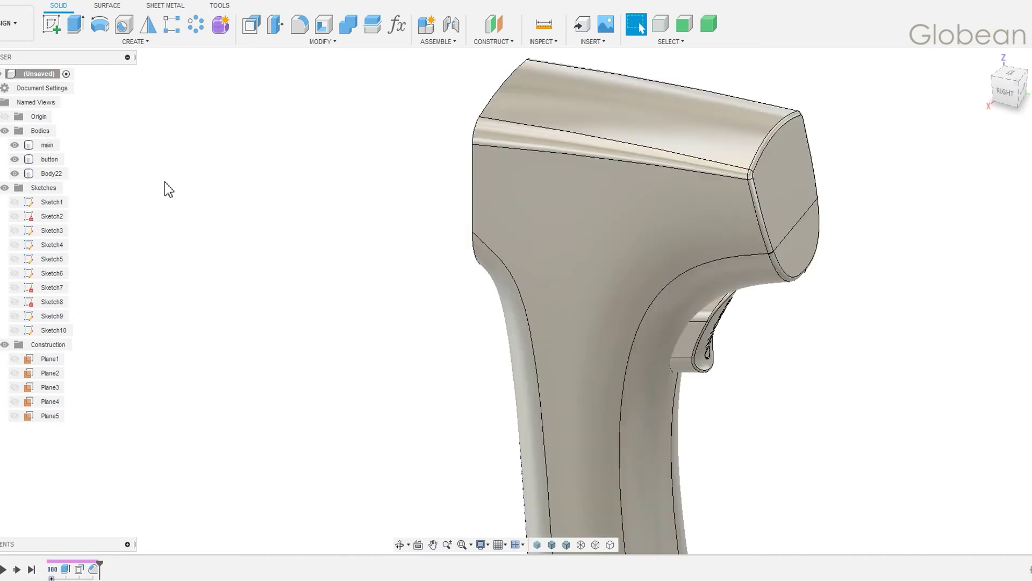
mouse_move(169, 189)
middle_mouse_down("shift")
mouse_move(275, 156)
mouse_move(271, 275)
middle_mouse_up("shift")
Cut Body22 out of the main body to form the front recess.
left_click(347, 23)
left_click(512, 162)
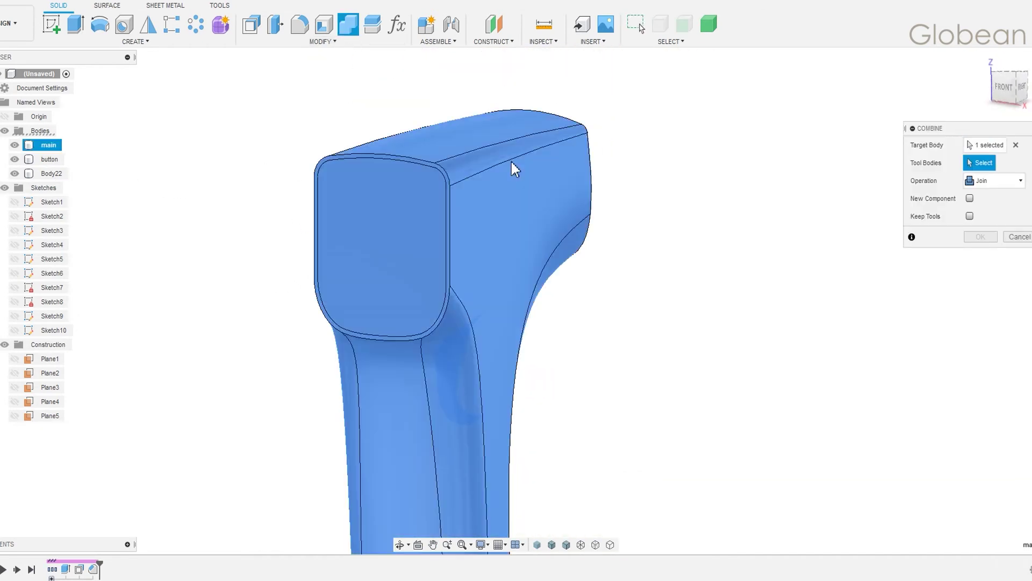
left_click(994, 181)
left_click(984, 200)
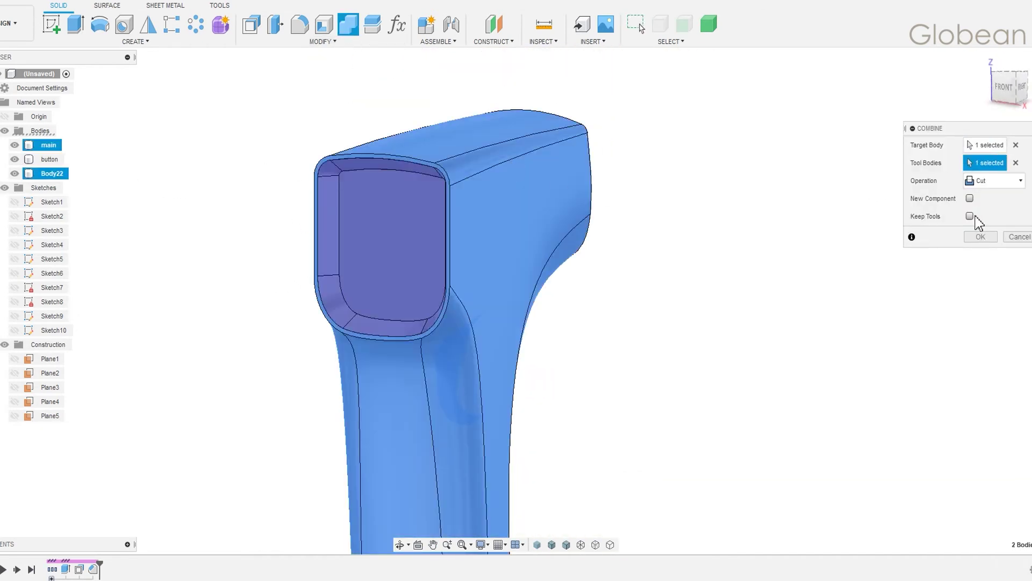
left_click(981, 236)
mouse_move(745, 246)
middle_mouse_down("shift")
mouse_move(793, 240)
mouse_move(763, 244)
middle_mouse_up("shift")
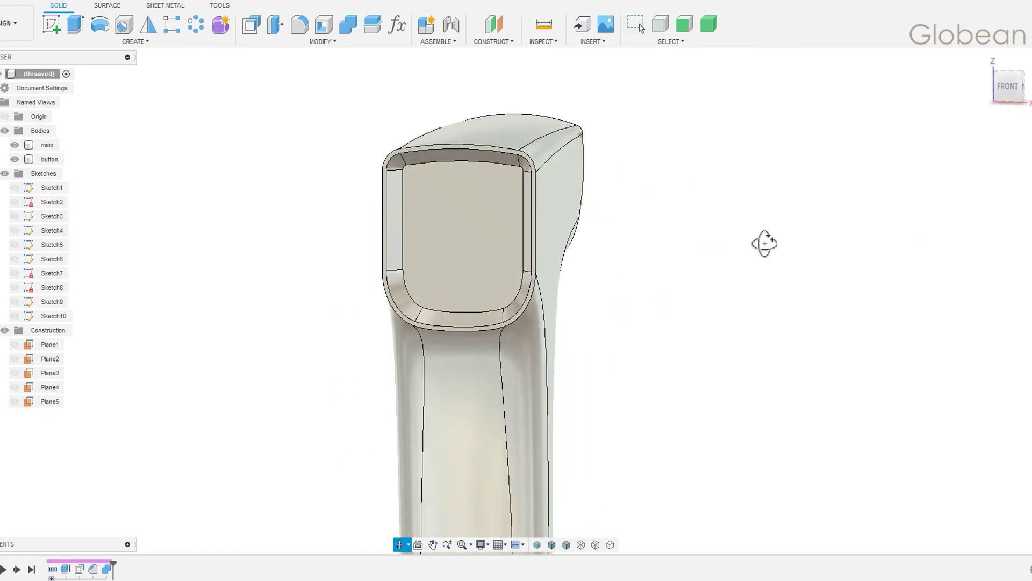
Round the recess edges with a 1 mm fillet and start a new sketch on the side plane.
key("f")
scroll(543, 237, "up", 2)
left_click(525, 165)
type("1")
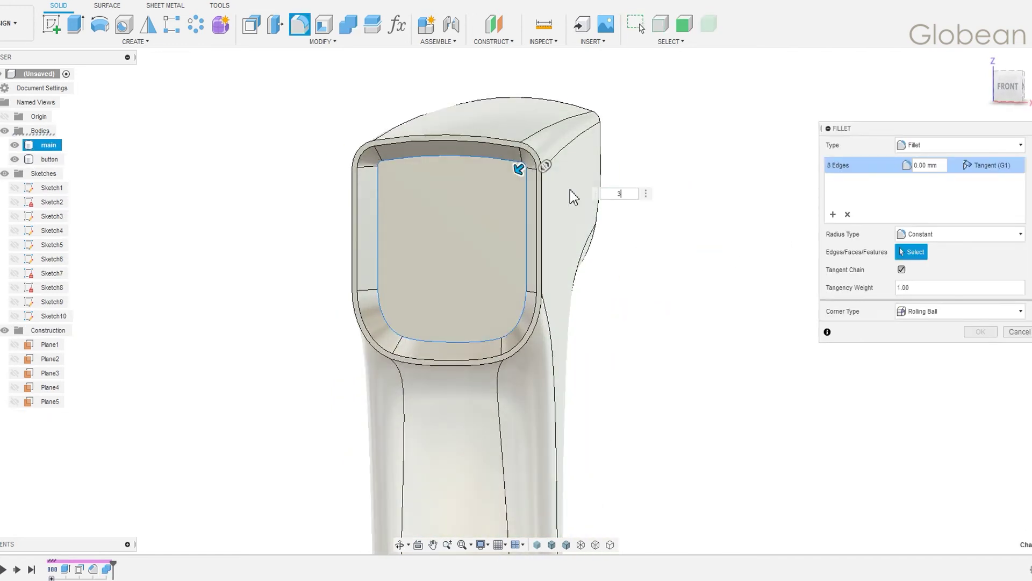
key("Return")
scroll(553, 310, "down", 3)
middle_click_drag(605, 315, 543, 310, "shift")
left_click(984, 60)
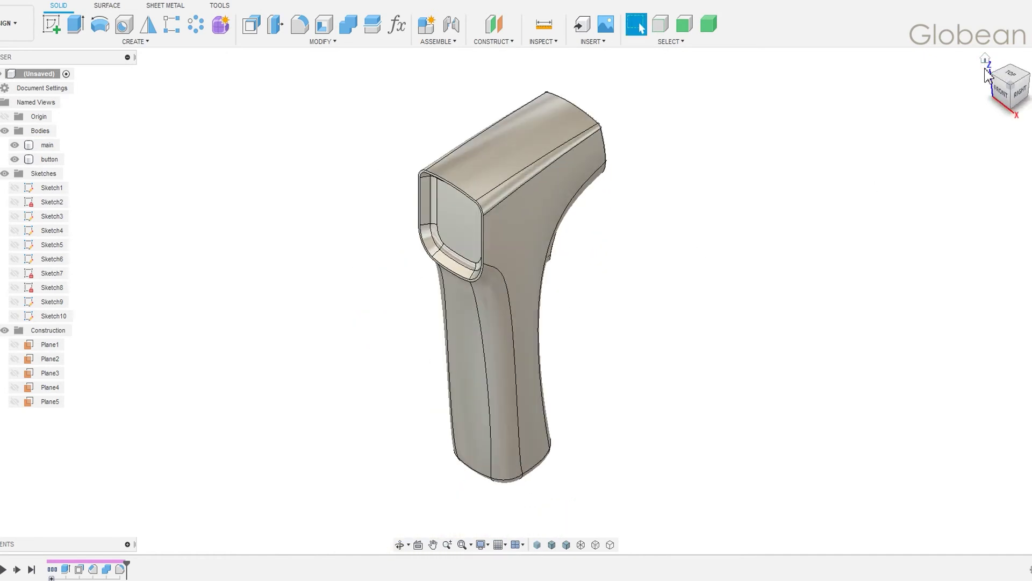
left_click(537, 395)
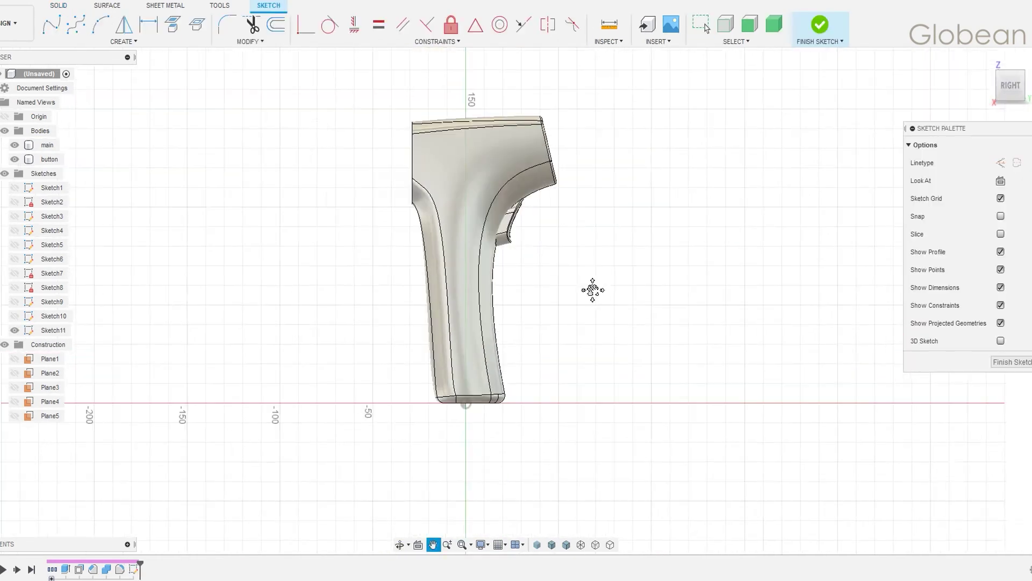
Intersect the front face into Sketch11 to get its edge line, and hide main.
left_click(195, 32)
left_click(462, 261)
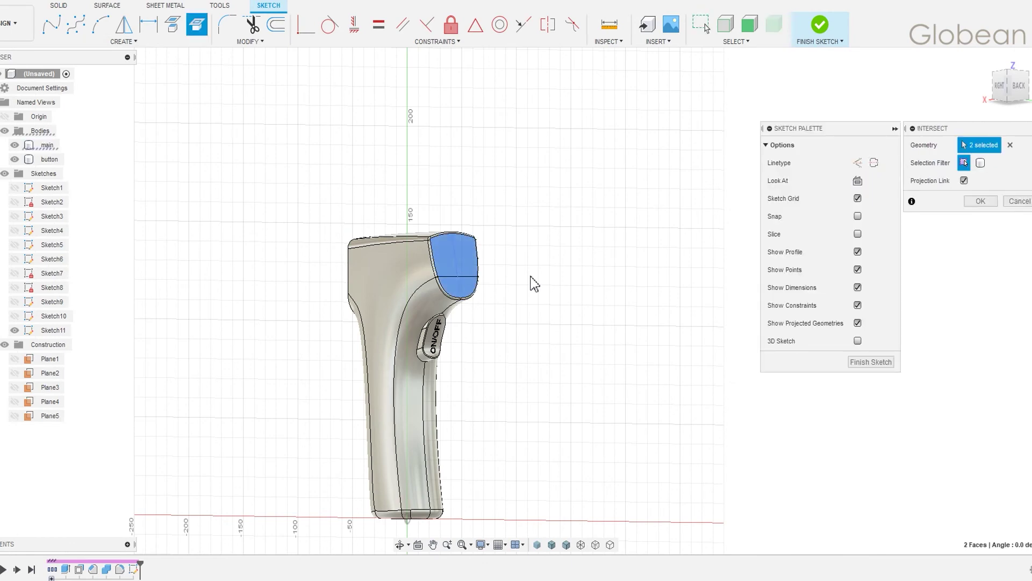
key("Return")
scroll(466, 272, "up", 5)
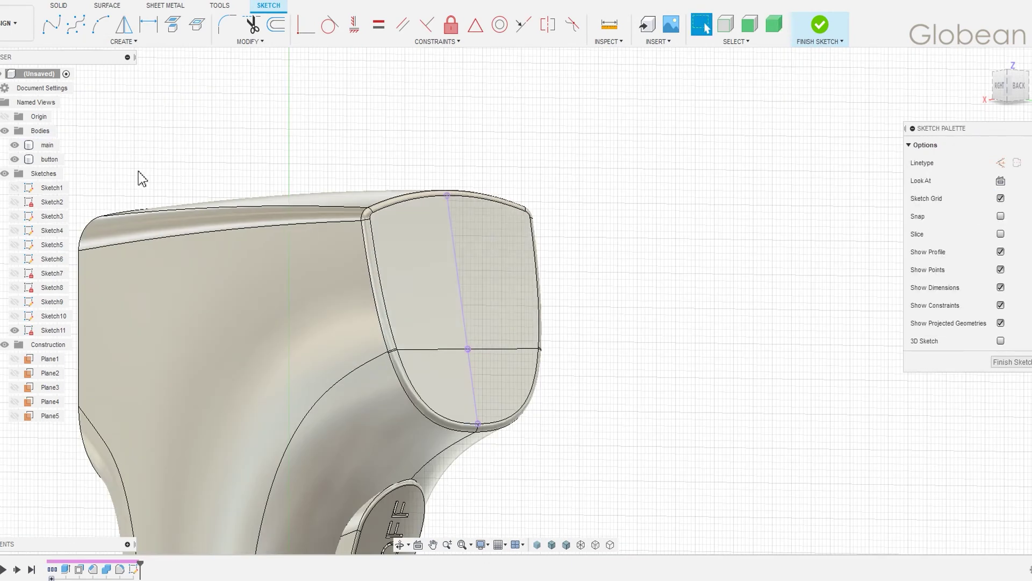
left_click(15, 145)
middle_click_drag(131, 224, 653, 185, "shift")
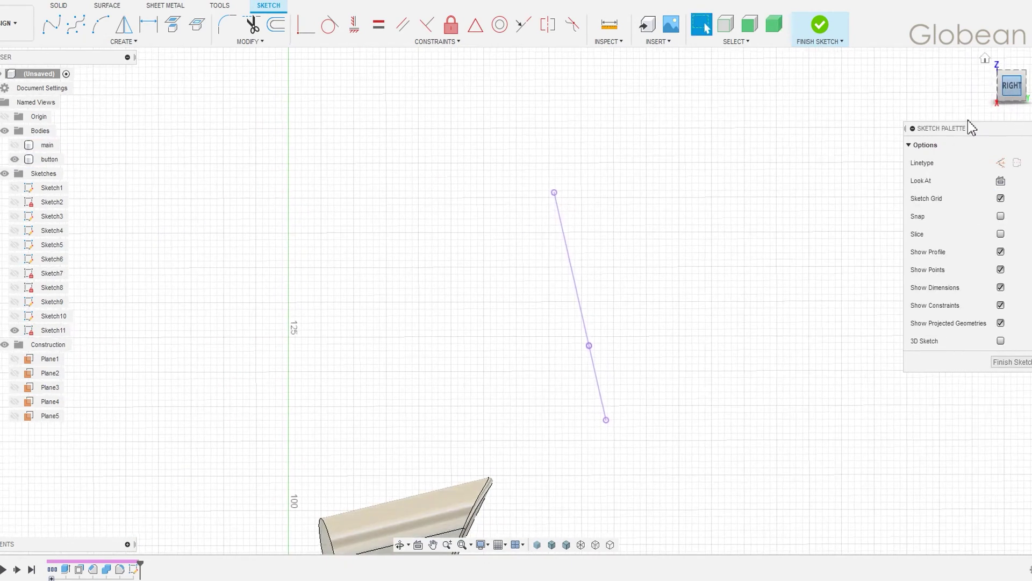
Draw a closed wedge profile starting and ending on the front-face line.
left_click(562, 206)
left_click(442, 240)
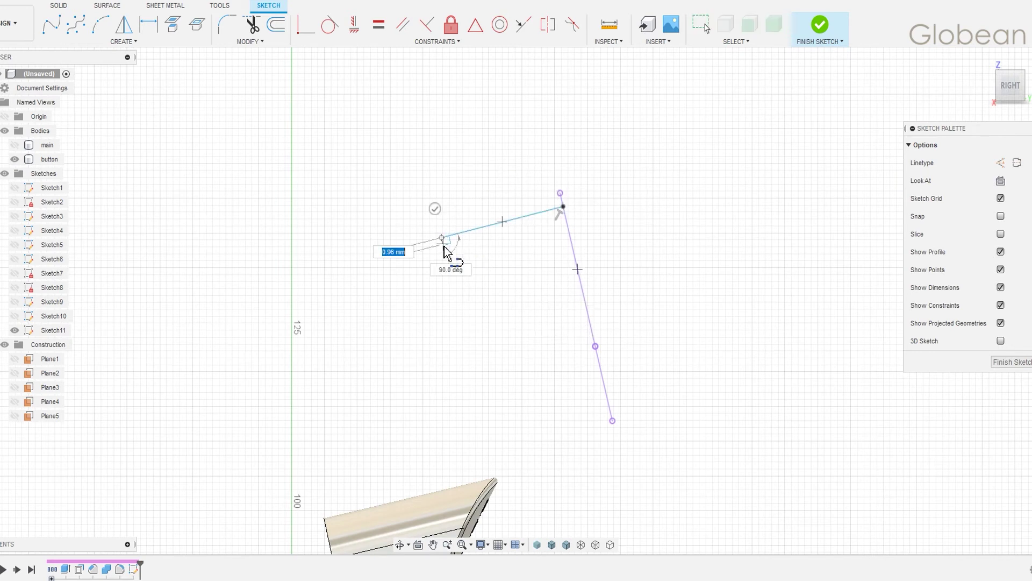
left_click(444, 257)
left_click(590, 321)
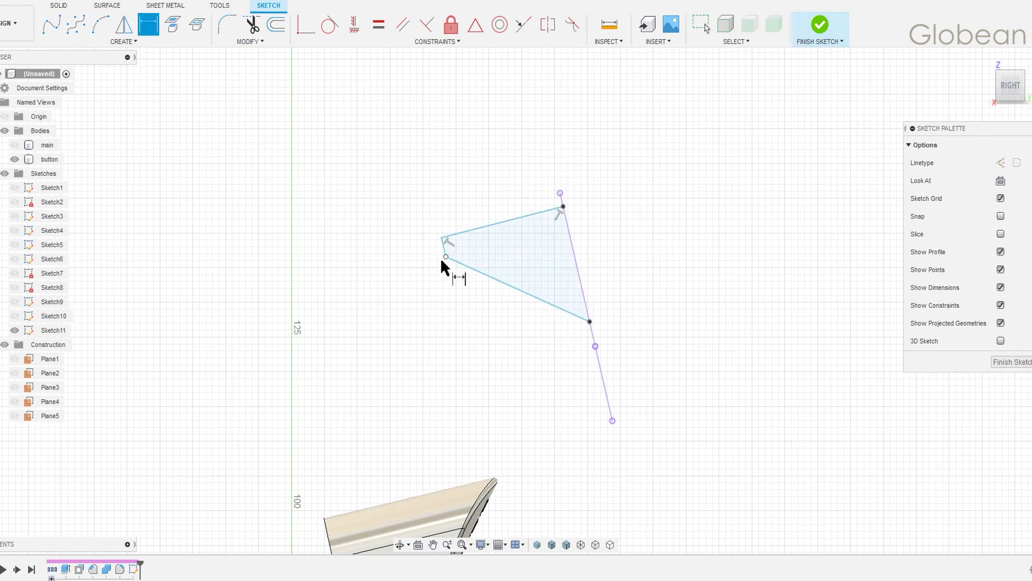
scroll(445, 253, "up", 3)
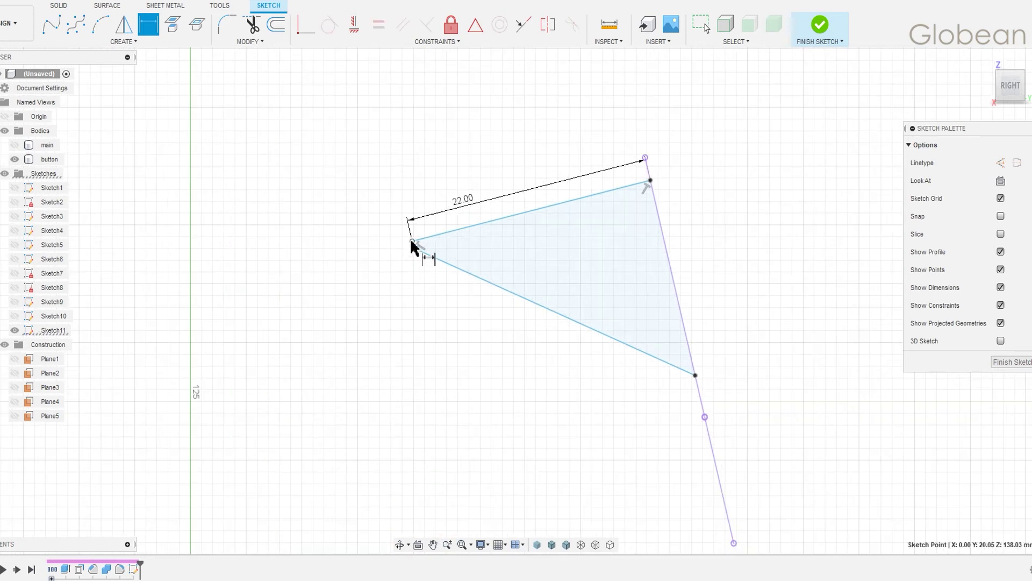
Dimension the wedge: 1 mm short edge, 45° angle and 5 mm between the top corners.
left_click(397, 253)
left_click(430, 264)
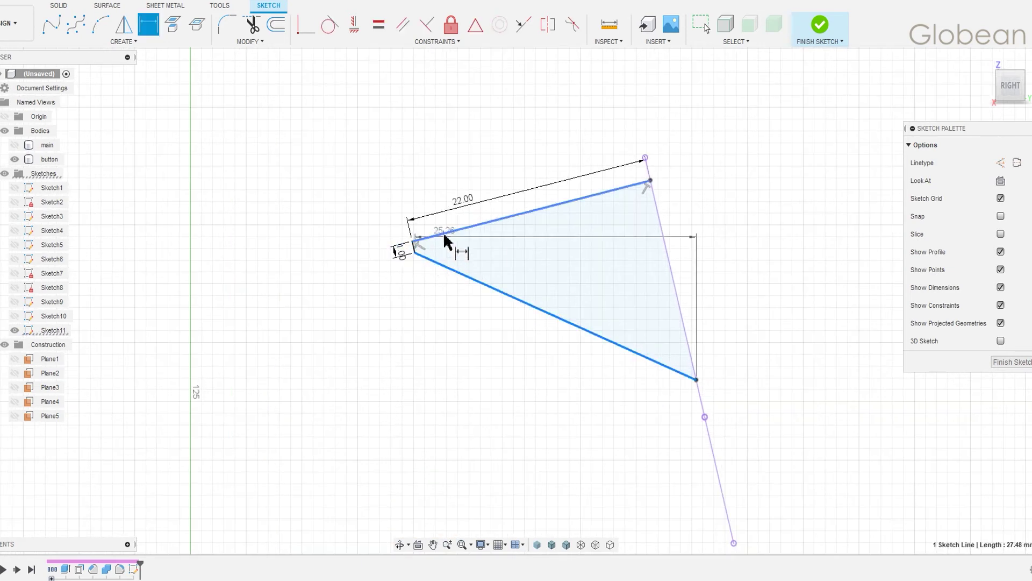
left_click(445, 233)
left_click(449, 247)
type("45")
key("Return")
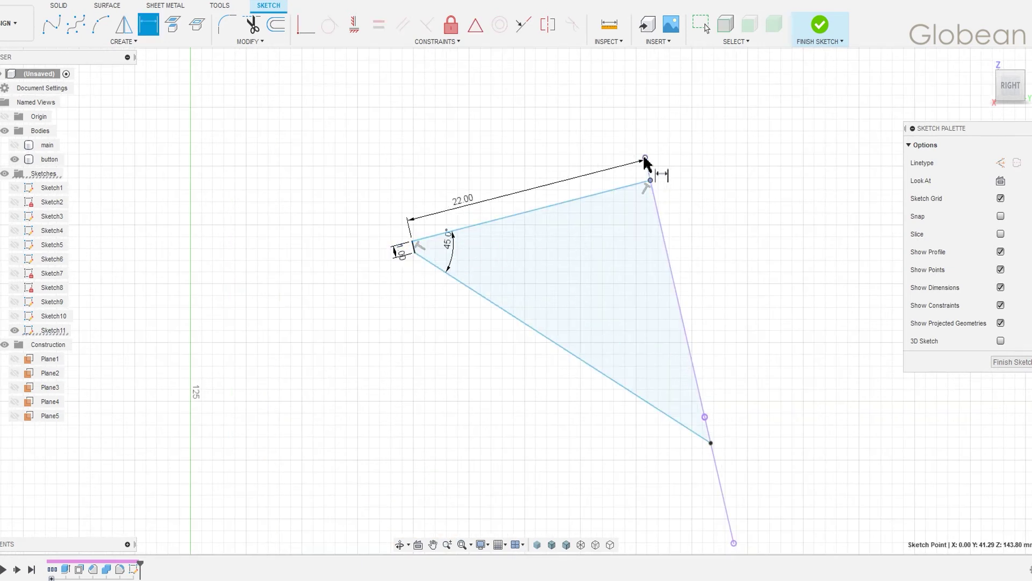
left_click(666, 164)
type("5")
key("Return")
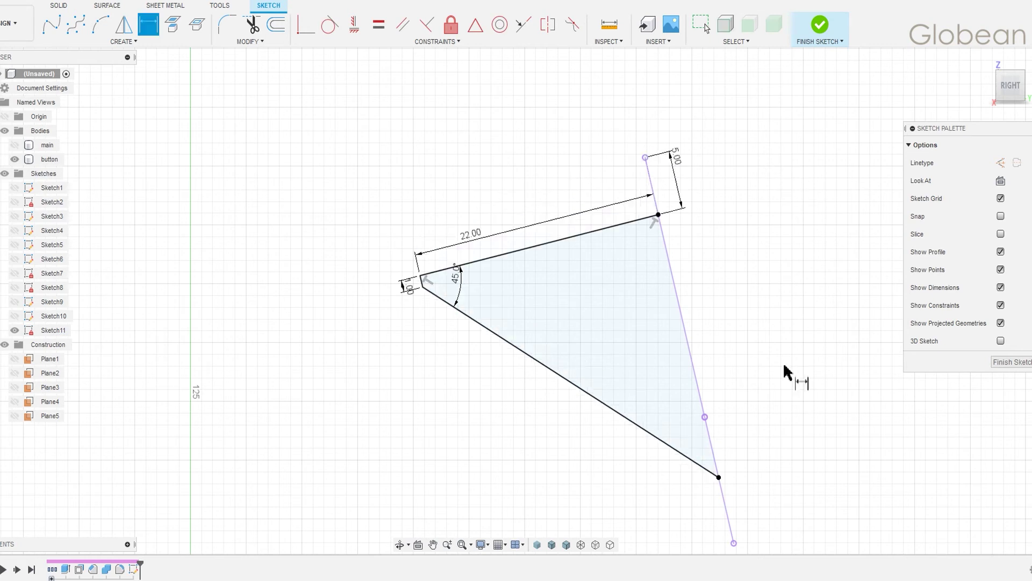
key("Escape")
Make the small edge parallel to the top line, add a 2 mm dimension and finish the sketch.
middle_click_drag(468, 326, 435, 229)
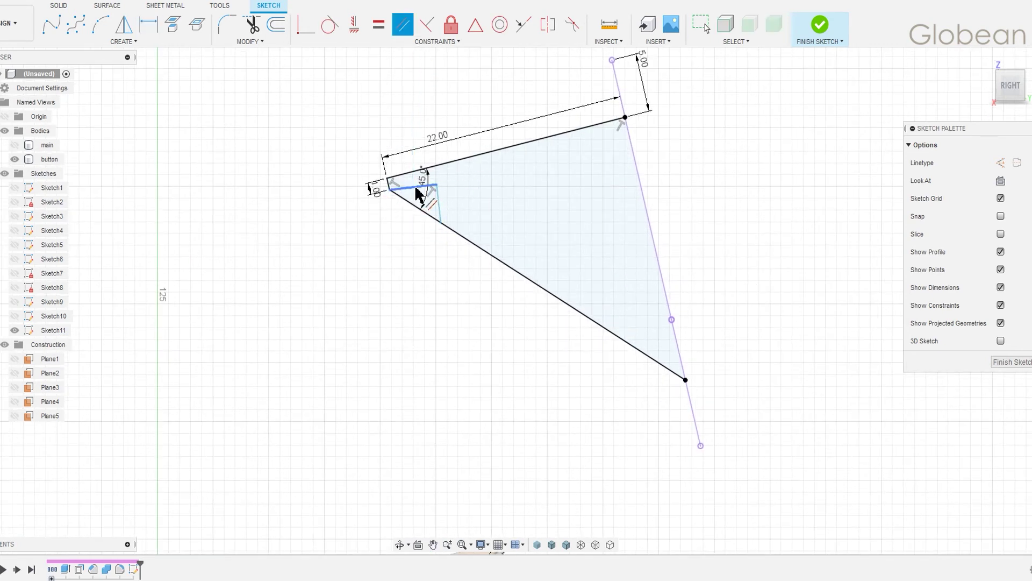
left_click(416, 188)
scroll(433, 269, "up", 2)
left_click(409, 191)
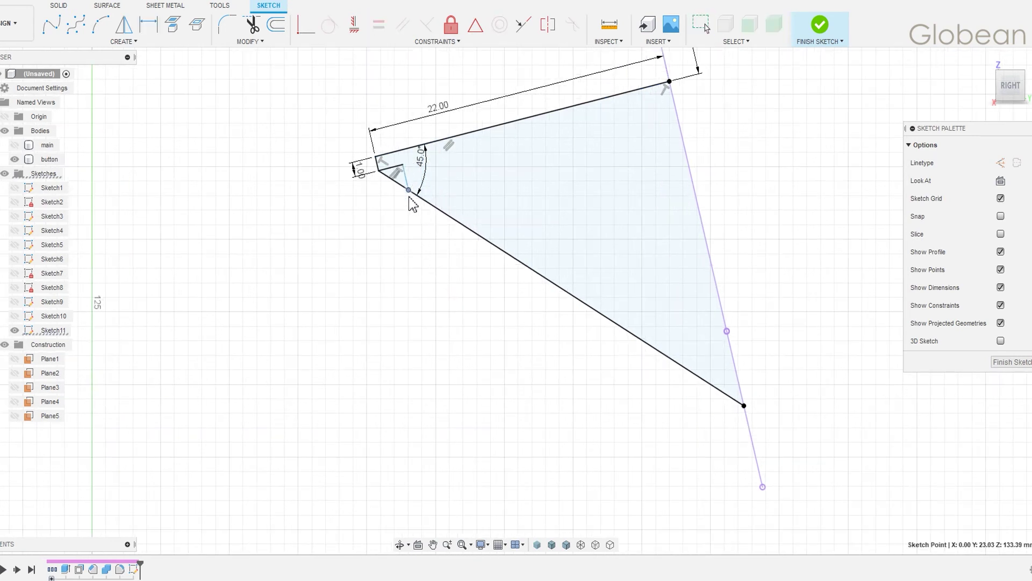
left_click(369, 190)
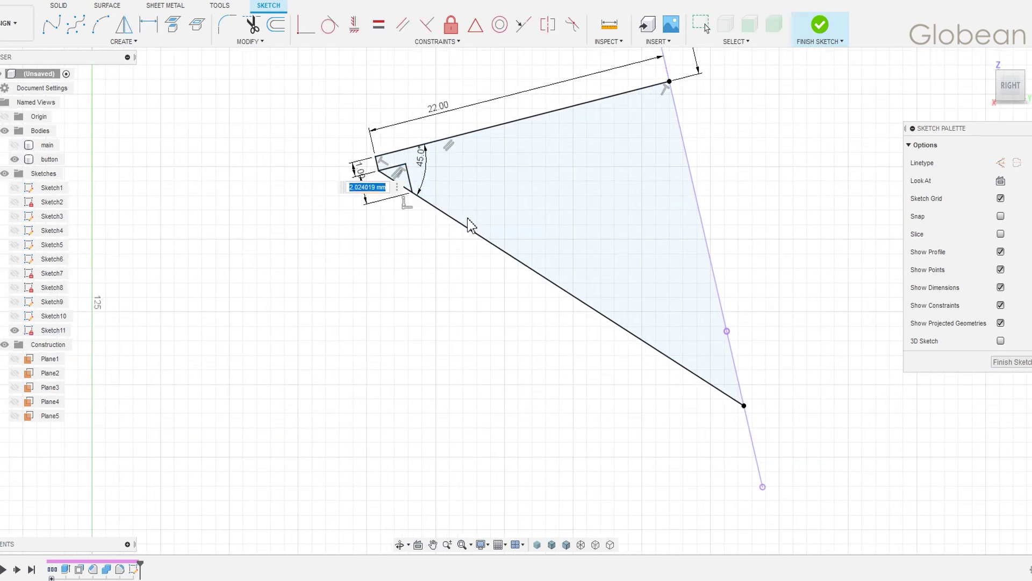
type("2")
key("Return")
left_click(818, 34)
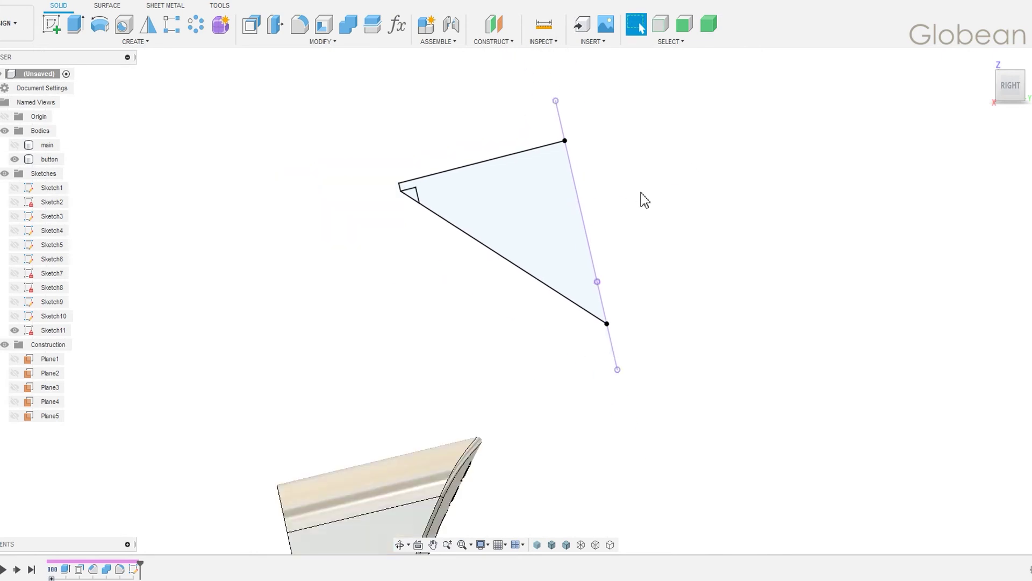
Cut the wedge profile into the button opening as a symmetric 5 mm extrusion.
left_click(606, 222)
key("e")
middle_click_drag(656, 220, 589, 224, "shift")
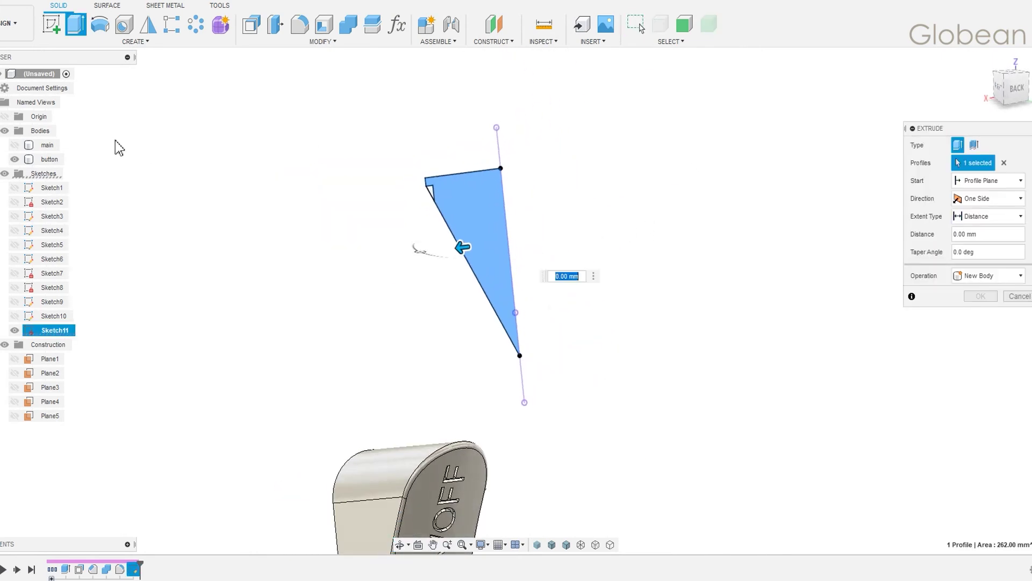
left_click(14, 145)
left_click(990, 198)
left_click(982, 234)
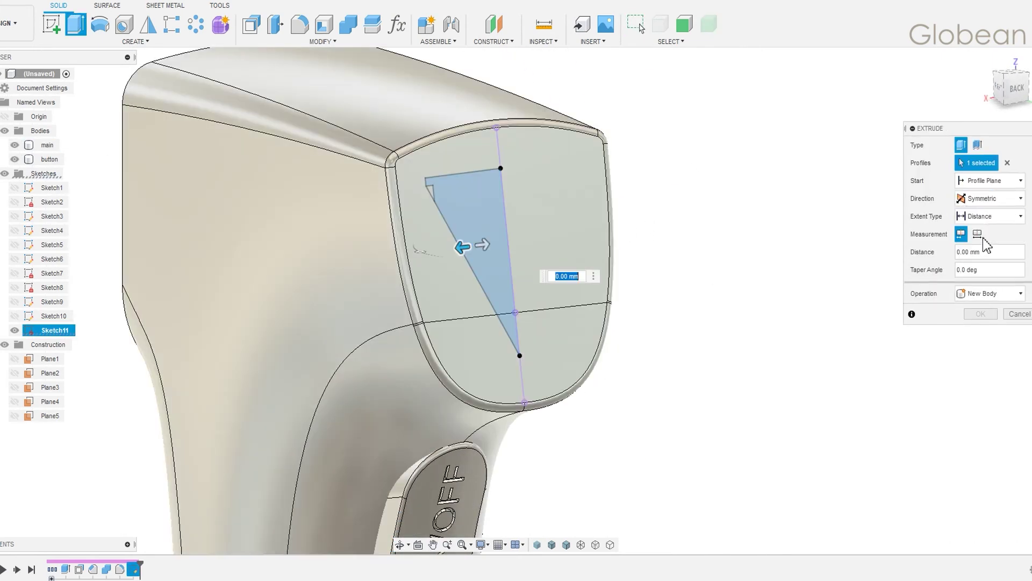
type("5")
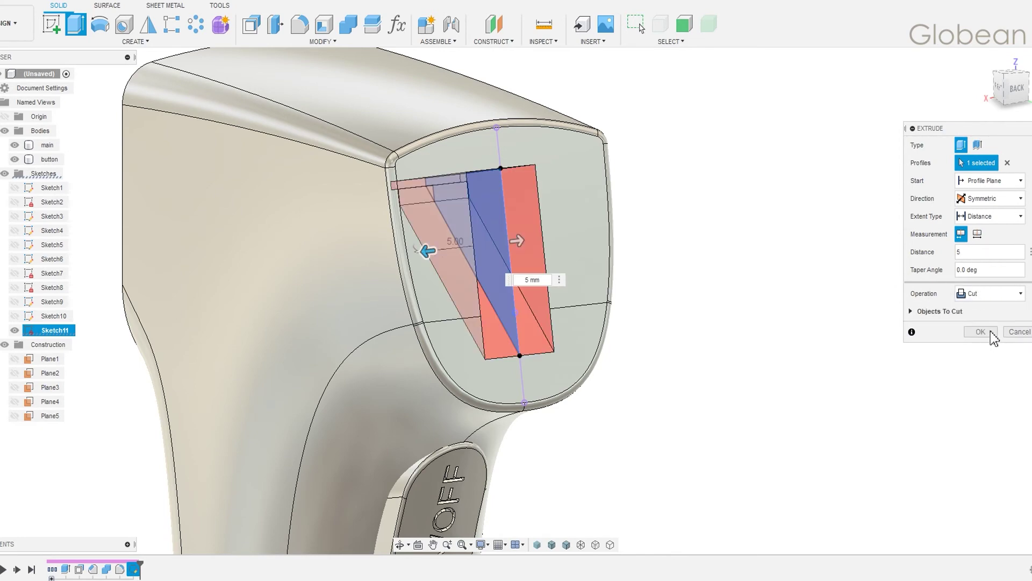
left_click(992, 332)
Pattern the slot faces 11 times along the slanted edge over 28.27 mm.
mouse_move(756, 279)
middle_mouse_down("shift")
mouse_move(735, 260)
mouse_move(493, 219)
middle_mouse_up("shift")
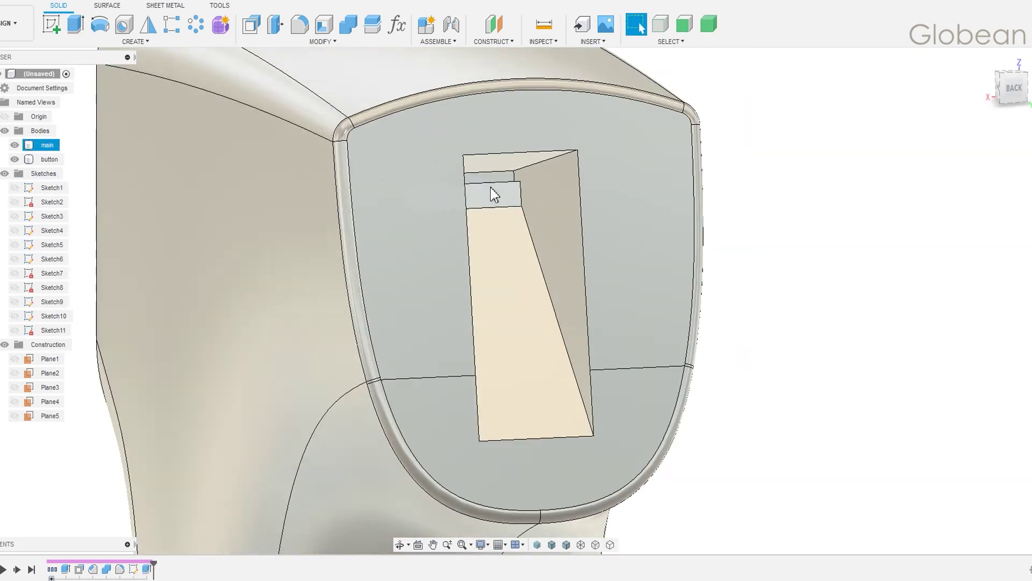
scroll(494, 219, "up", 5)
left_click(172, 24)
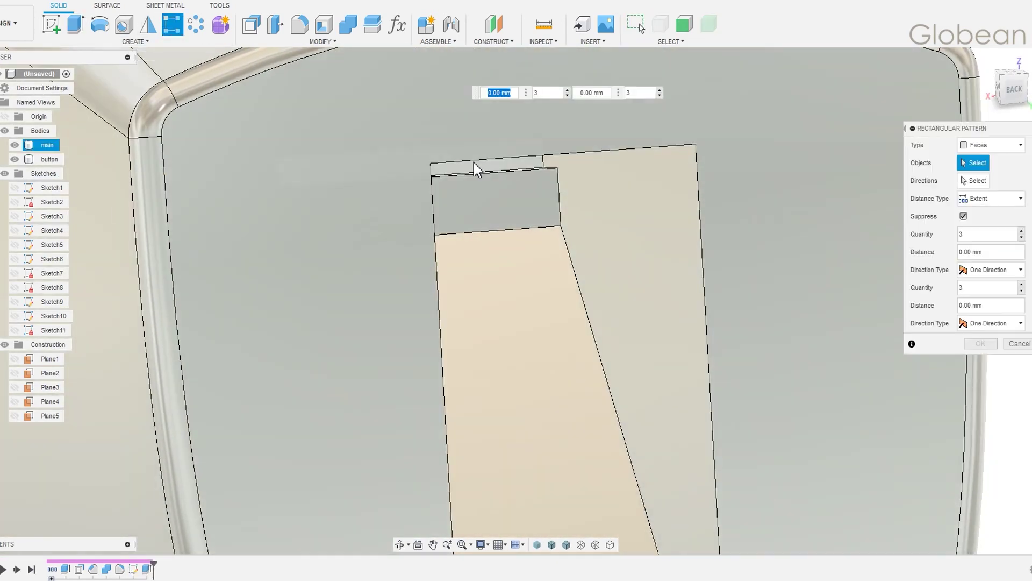
scroll(510, 170, "up", 2)
left_click(514, 171)
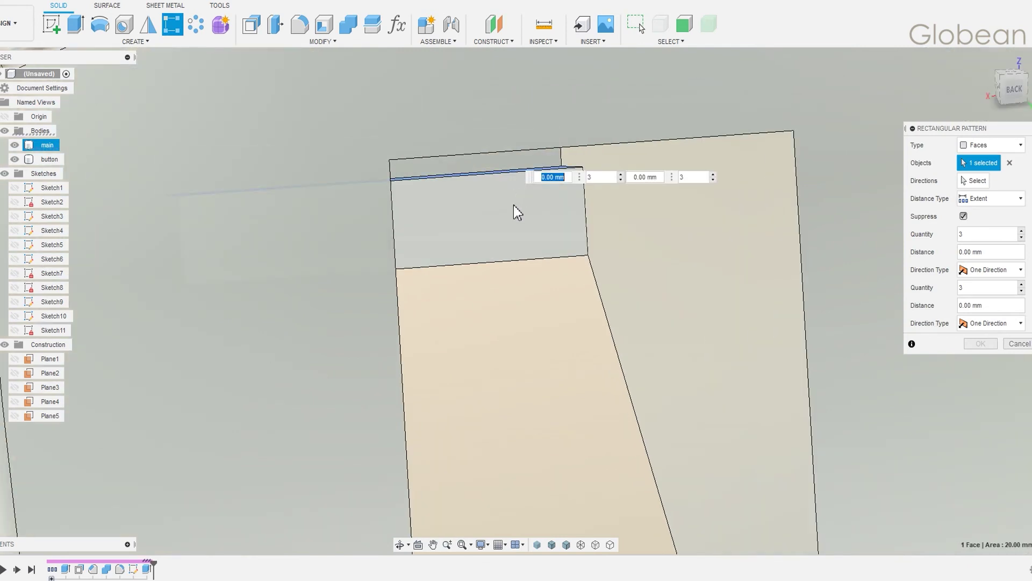
scroll(537, 199, "down", 5)
scroll(597, 361, "down", 5)
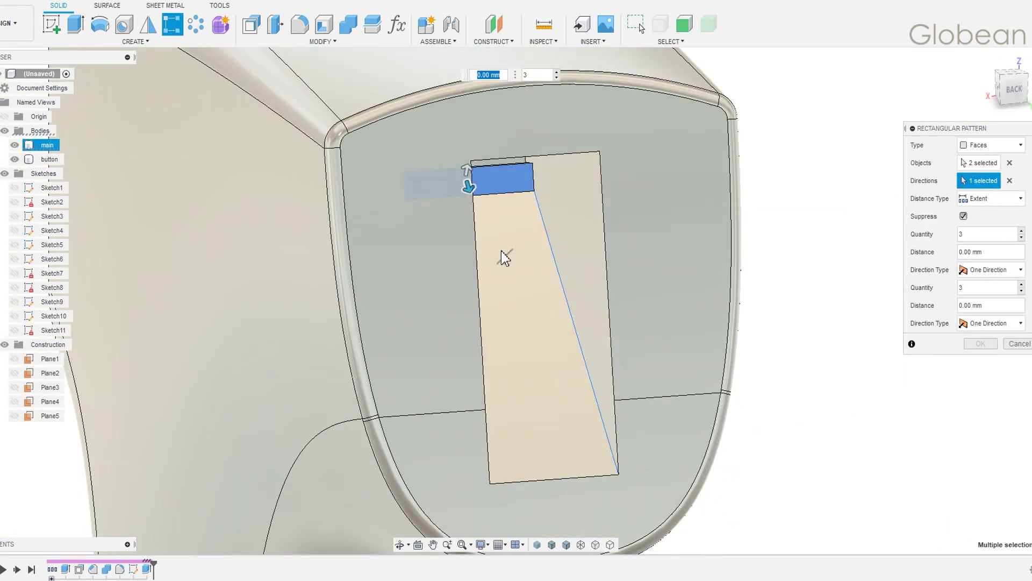
left_click(554, 258)
left_click_drag(517, 350, 544, 478)
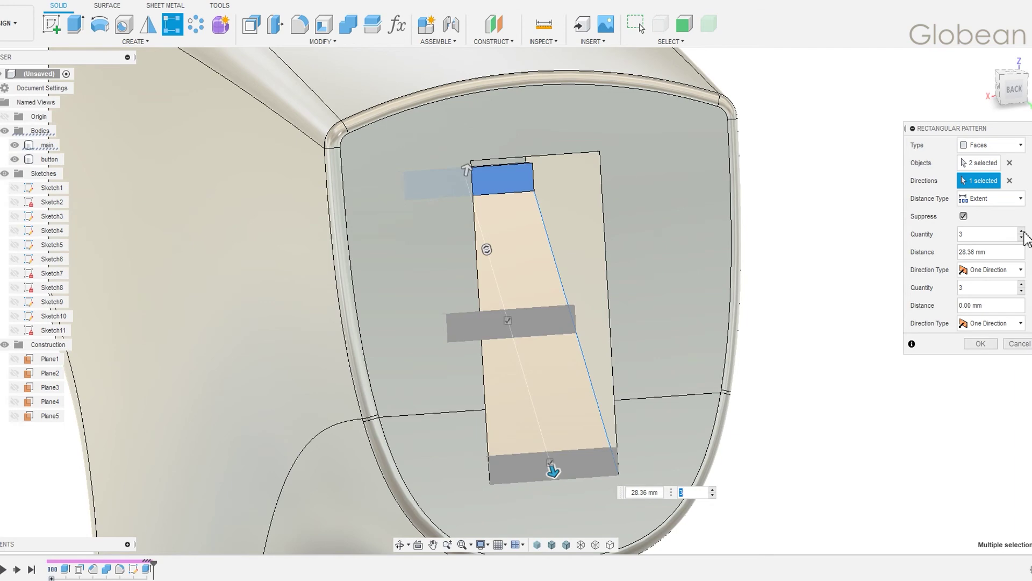
type("6")
type("11")
scroll(553, 473, "up", 3)
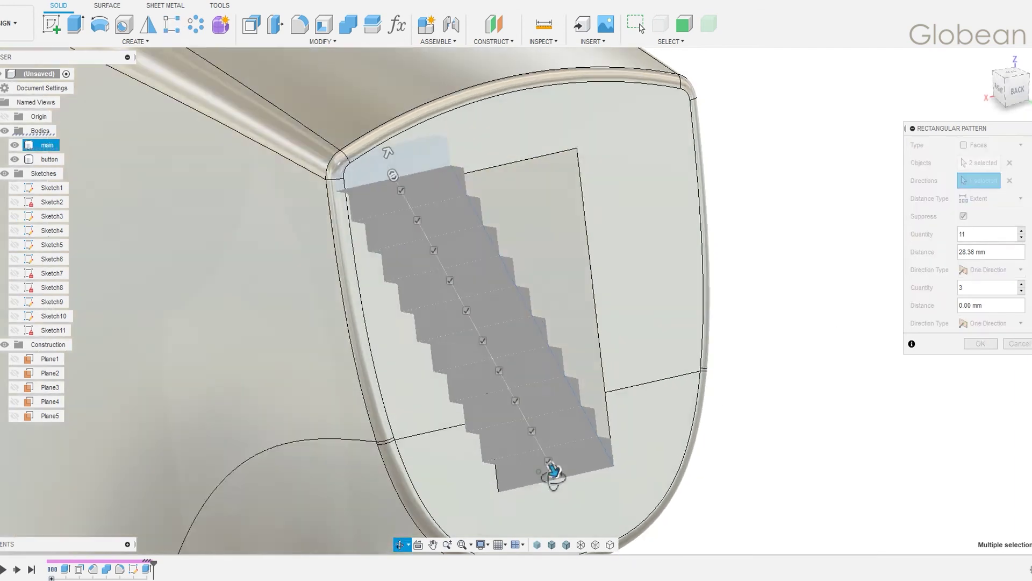
scroll(530, 414, "up", 5)
scroll(520, 371, "up", 3)
left_click_drag(519, 371, 517, 369)
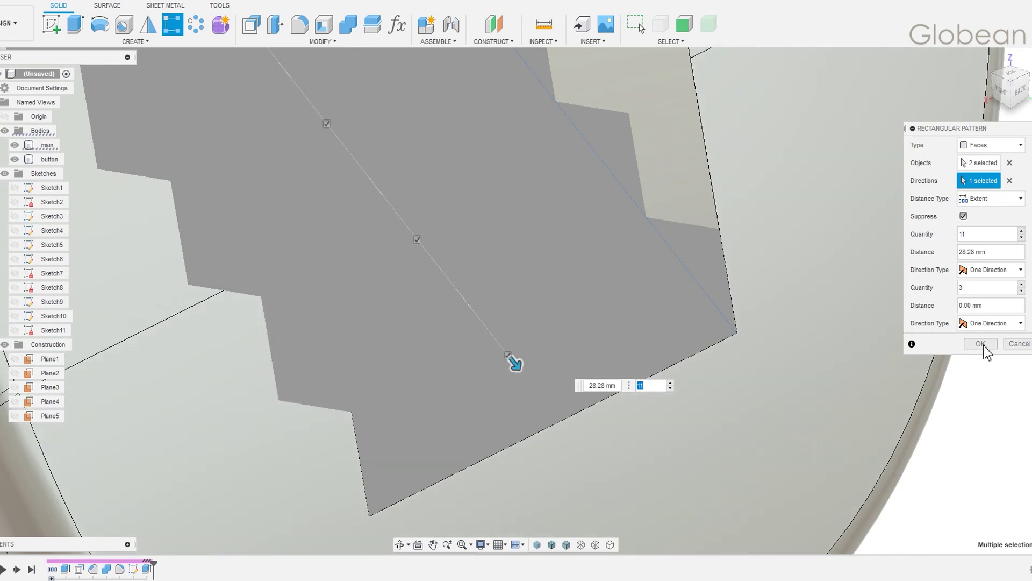
left_click(981, 344)
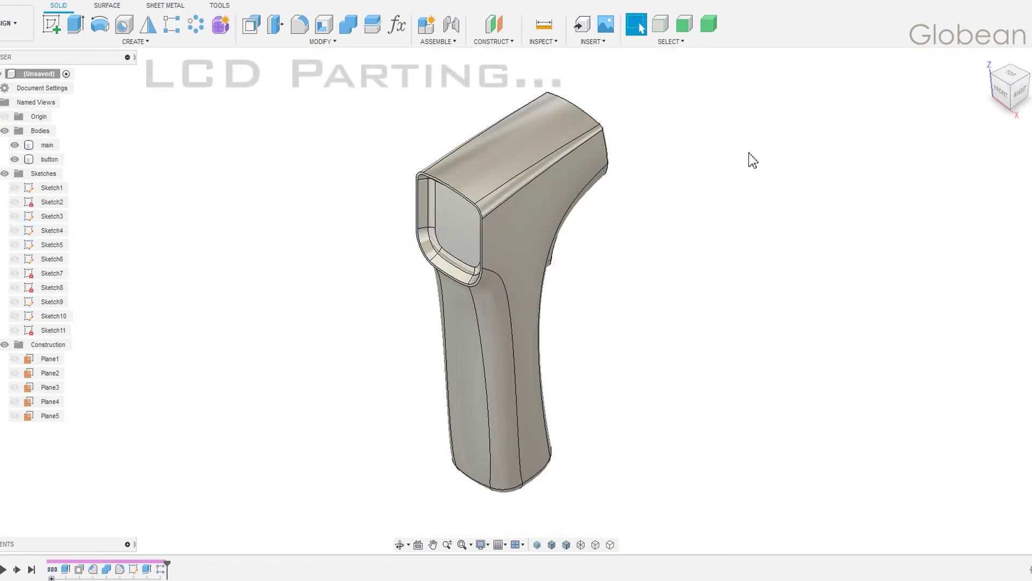
Split the main body using Plane1 as the cutting plane.
left_click(511, 152)
middle_click_drag(820, 260, 745, 260, "shift")
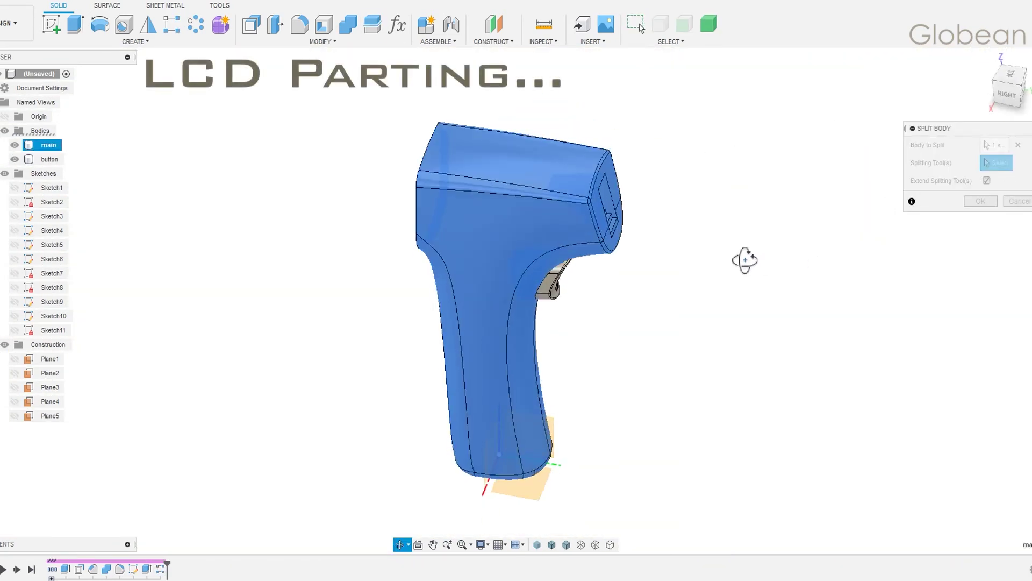
left_click(751, 322)
left_click(980, 201)
Sketch on Plane1 and project the rim edges as the screen outline.
middle_click_drag(785, 212, 824, 185, "shift")
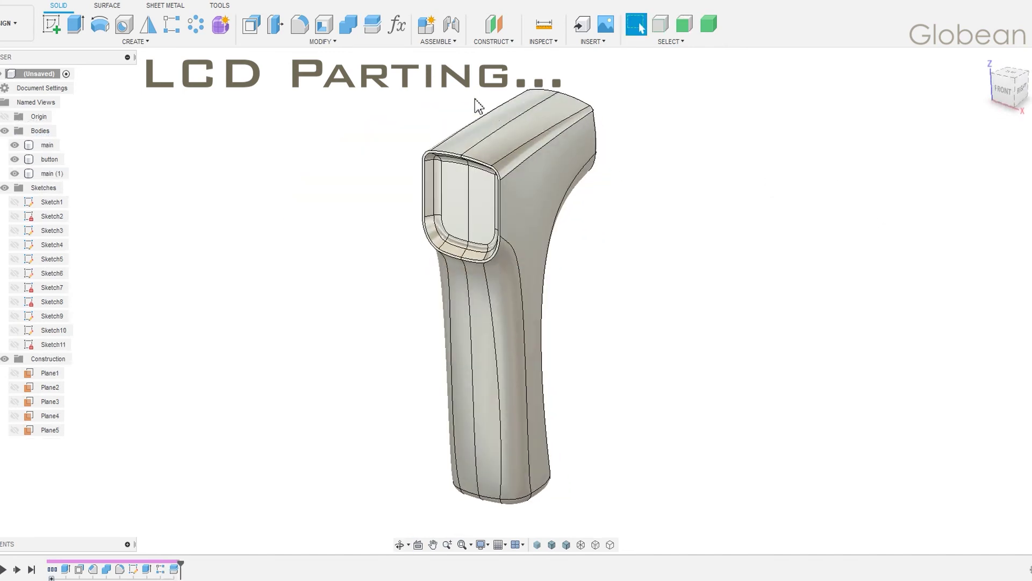
scroll(477, 102, "up", 4)
left_click(15, 372)
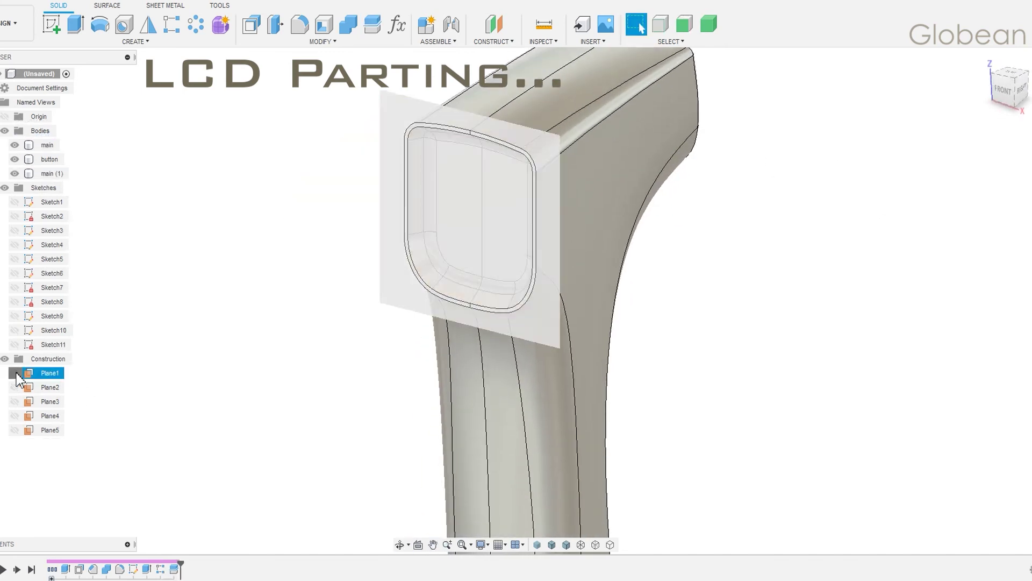
left_click(393, 116)
key("s")
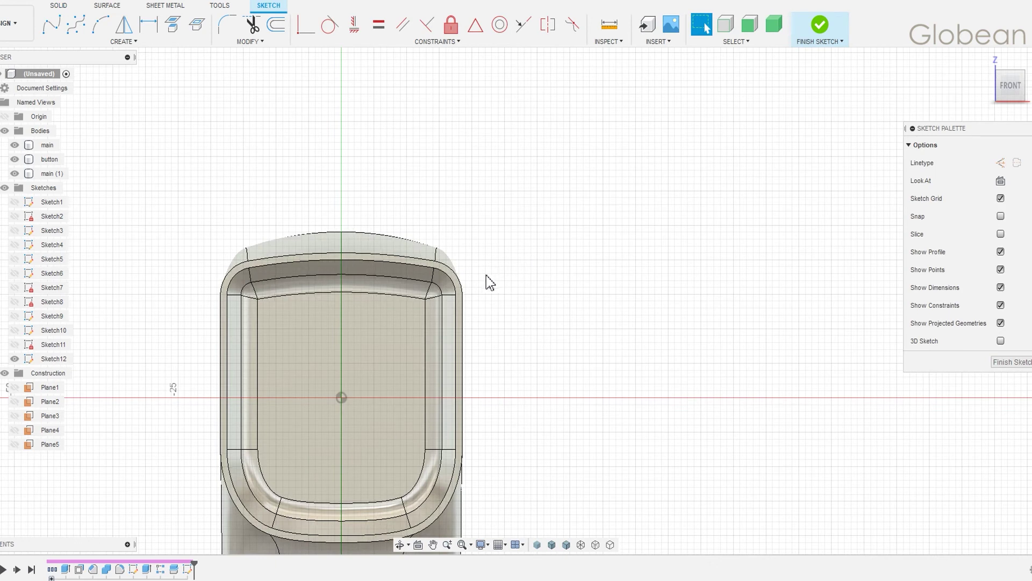
key("p")
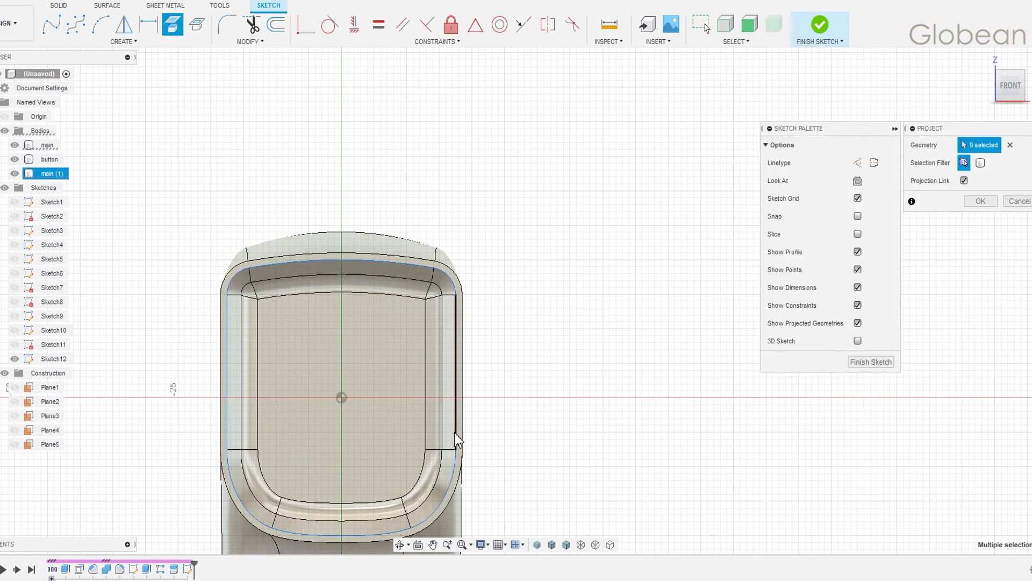
left_click(981, 201)
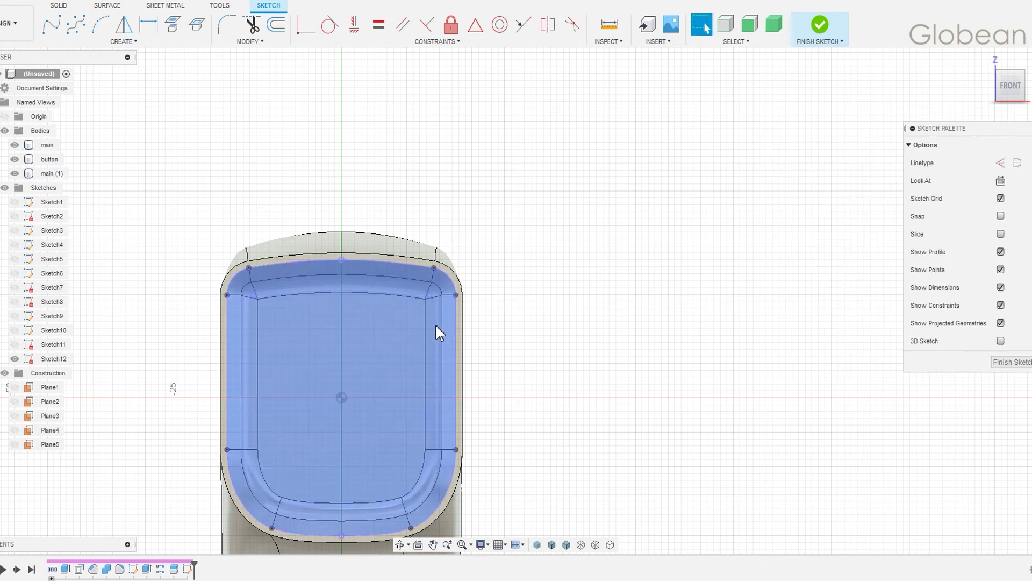
Extrude the projected rim profile 10 mm as a new body.
key("e")
left_click(400, 373)
left_click_drag(363, 396, 440, 392)
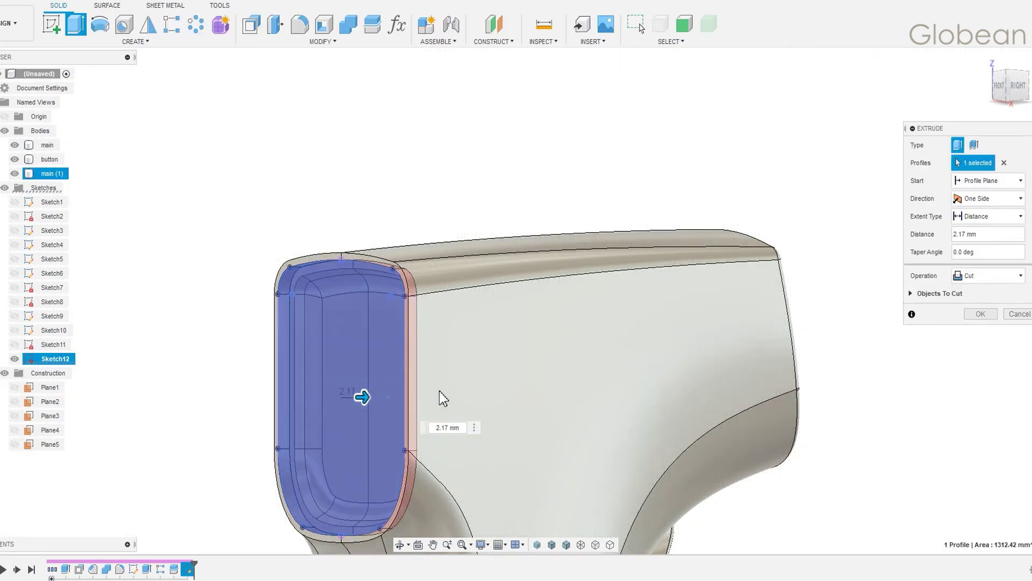
type("0")
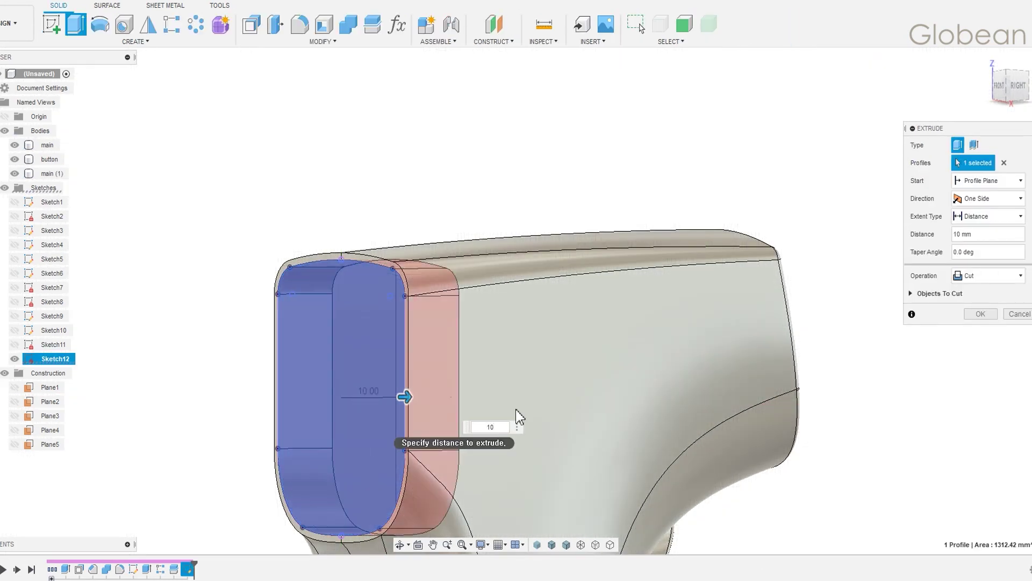
left_click(992, 276)
left_click(976, 340)
Create Body24 and use it to split both main and main (1).
left_click(981, 314)
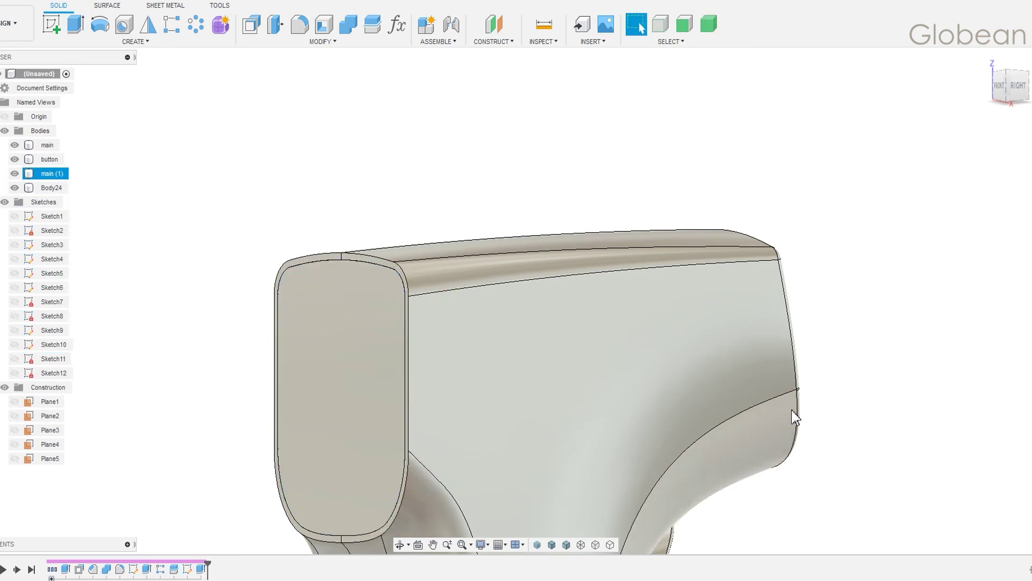
left_click(375, 33)
left_click(482, 253)
left_click(583, 277)
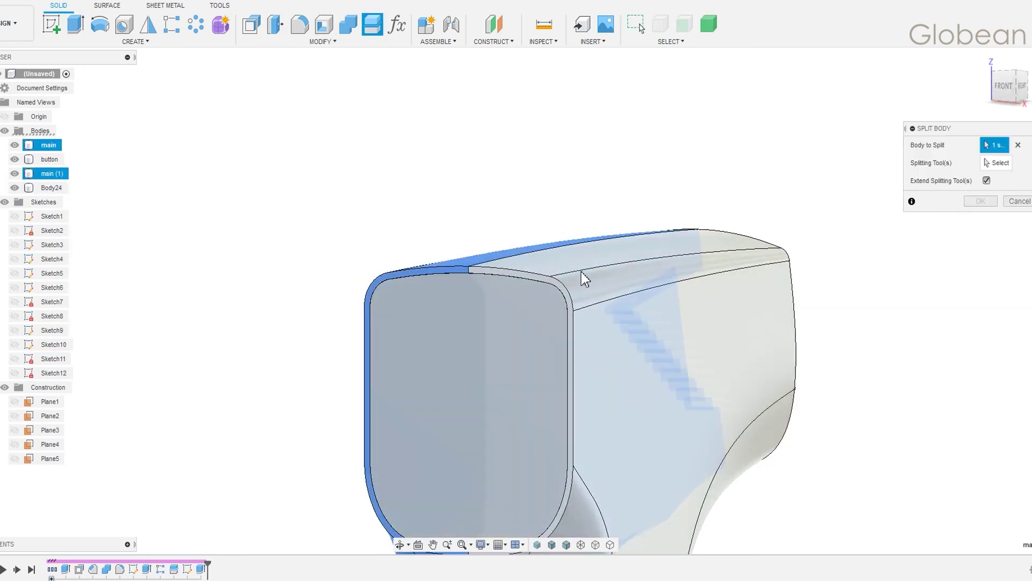
left_click(430, 413)
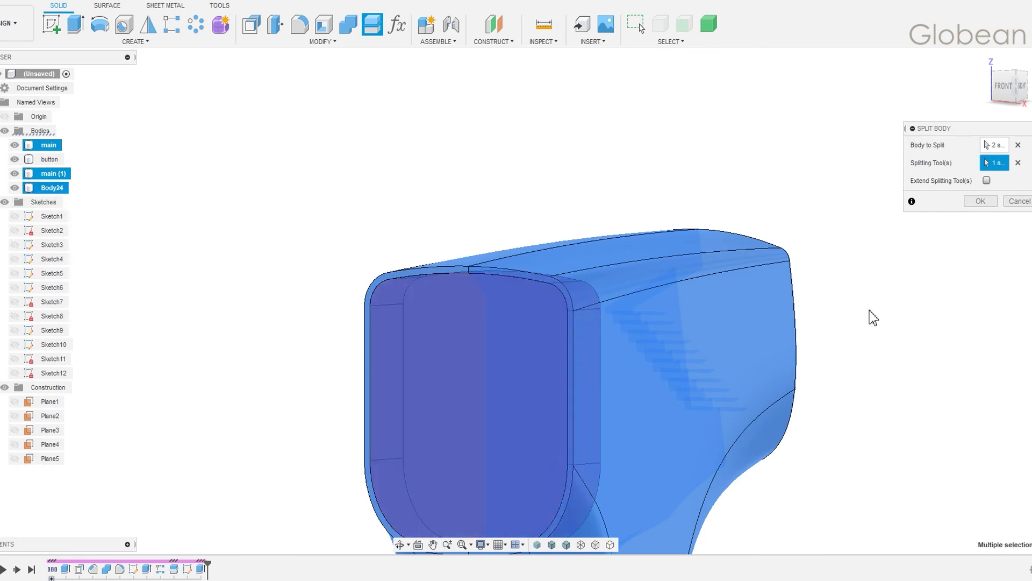
left_click(981, 201)
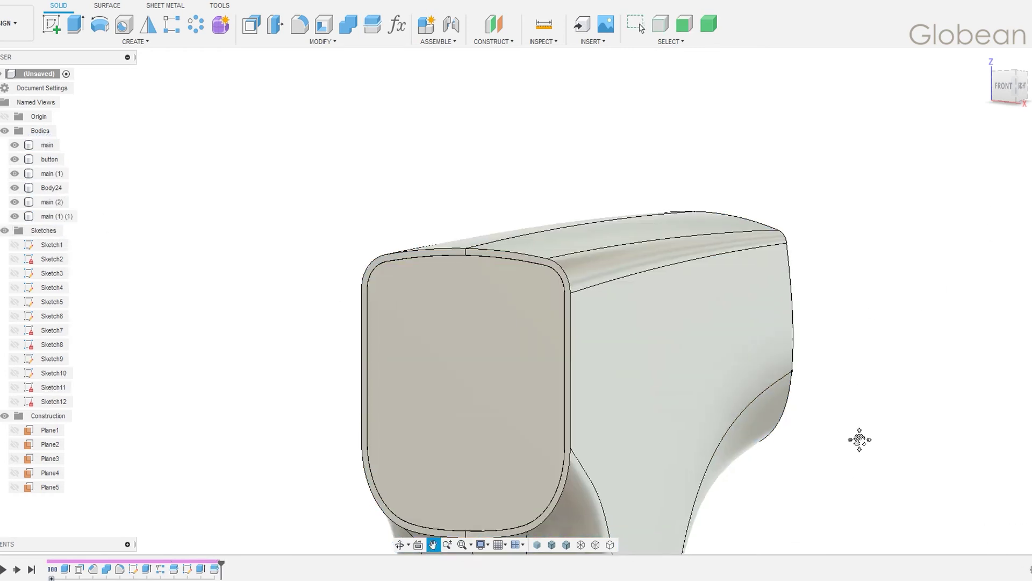
Delete Body24 and combine main into main (1).
left_click(52, 187)
right_click(61, 190)
left_click(102, 367)
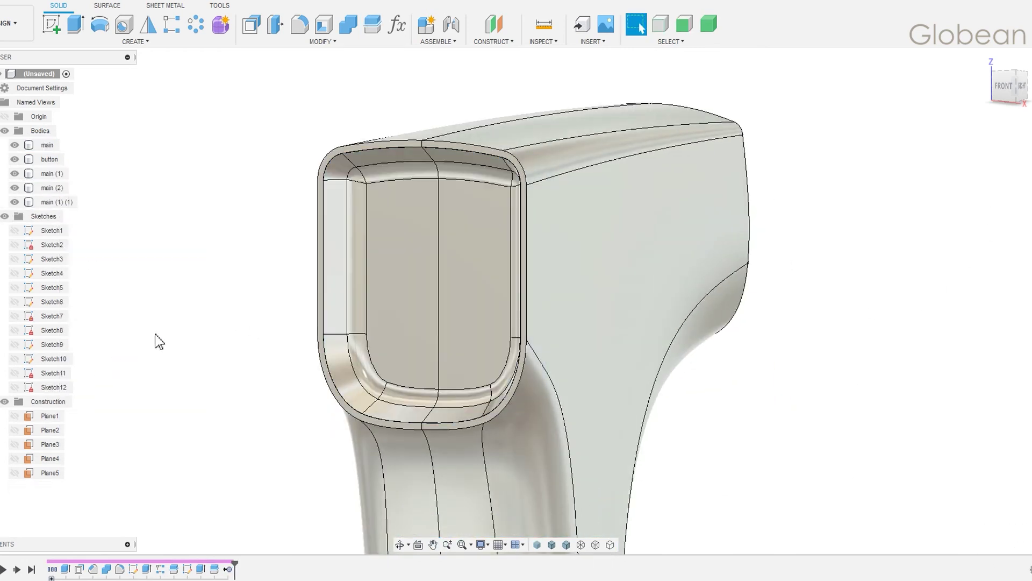
left_click(52, 173)
left_click(48, 146, "ctrl")
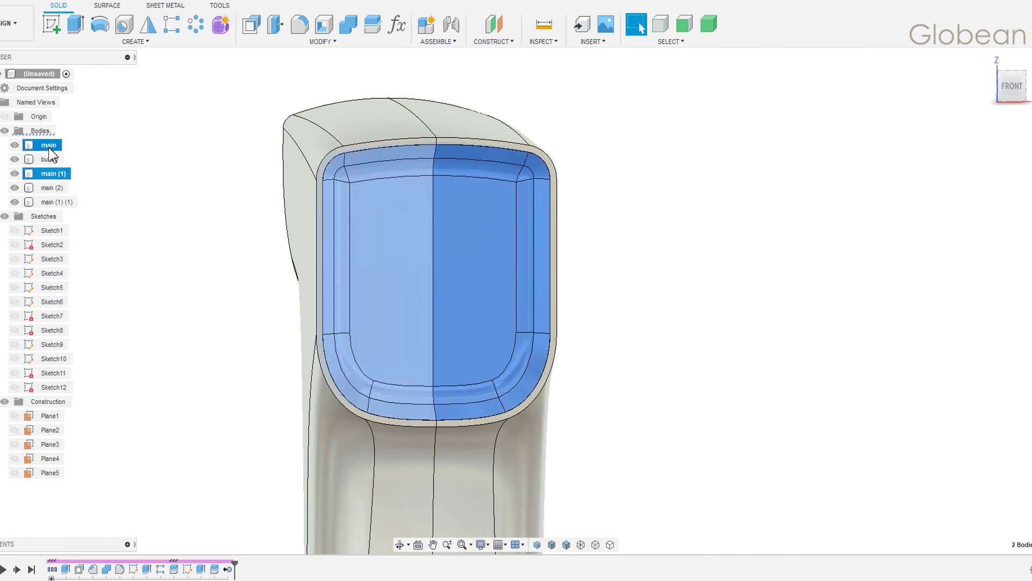
left_click(348, 25)
left_click(977, 235)
Hide main (2) and main (1) (1), and rename main (1) to LCD.
middle_click_drag(639, 302, 484, 301, "shift")
left_click(15, 173)
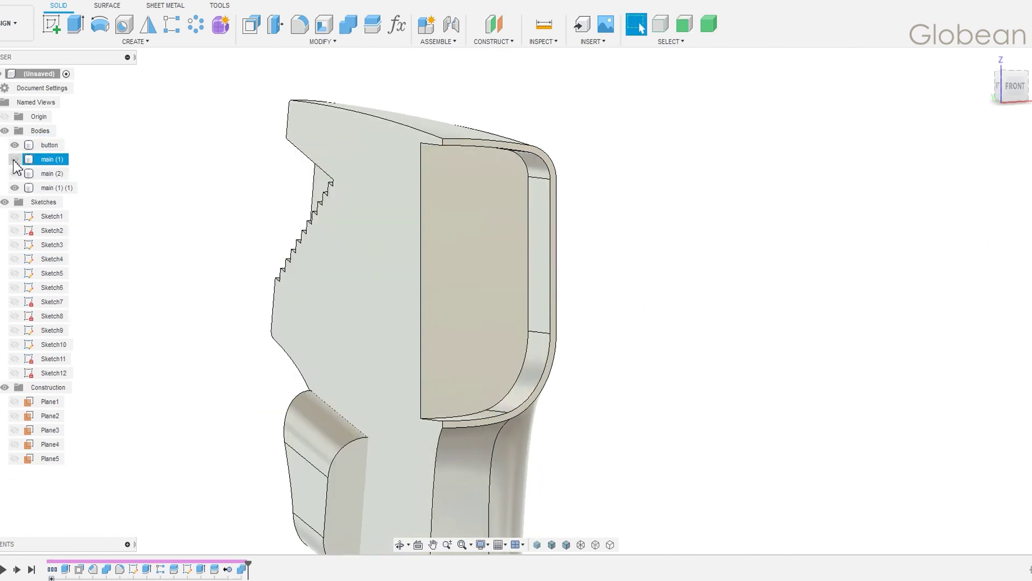
left_click(15, 188)
double_click(47, 160)
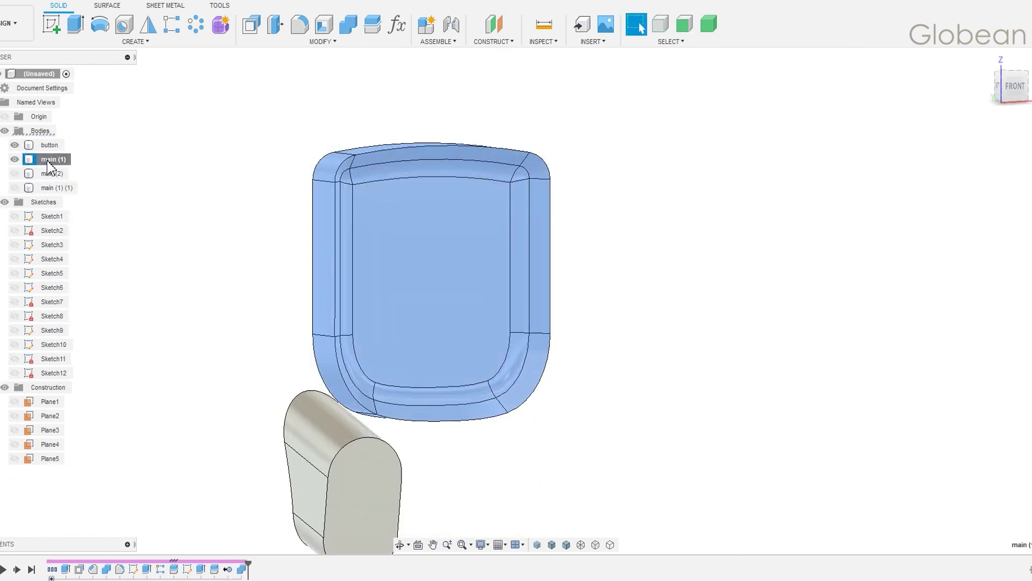
type("LCD")
left_click(161, 299)
Sketch on the LCD front face, projecting its top edge, left edge and corner arc.
left_click(376, 322)
key("p")
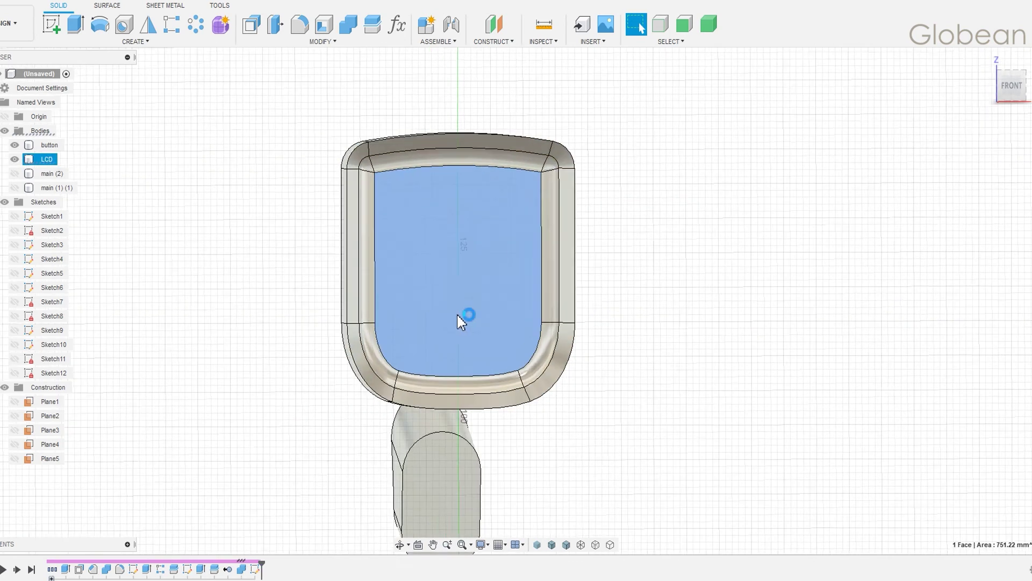
left_click(498, 130)
left_click(370, 146)
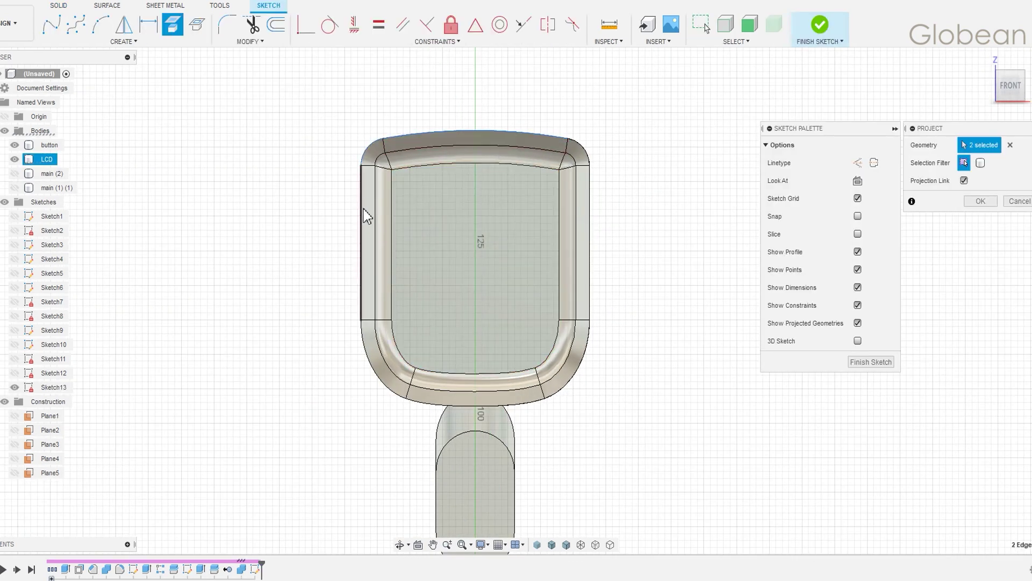
left_click(362, 215)
key("Return")
mouse_move(600, 242)
middle_mouse_down("shift")
mouse_move(725, 293)
mouse_move(565, 396)
middle_mouse_up("shift")
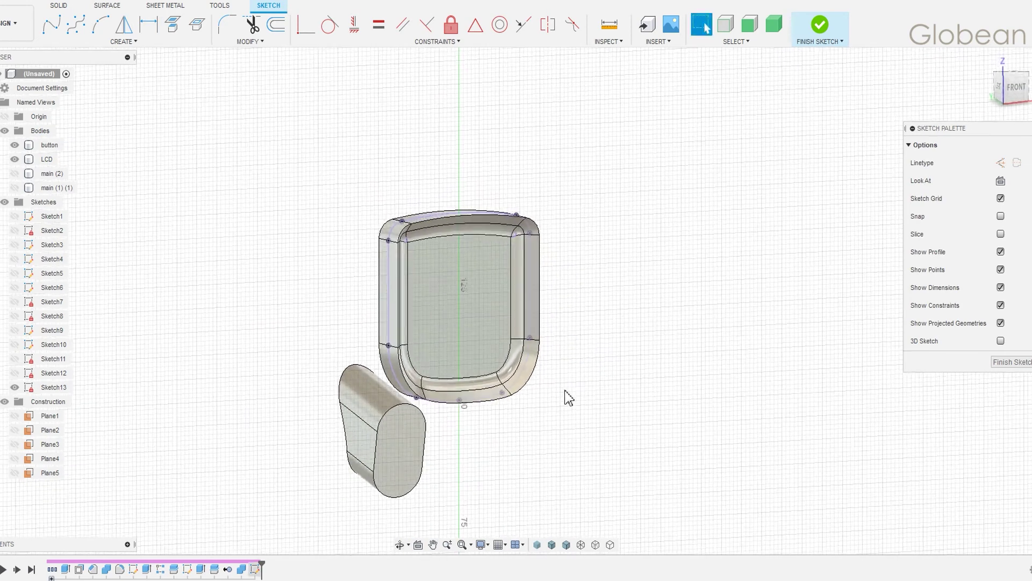
left_click(14, 145)
Extrude the two LCD outline profiles into a new Body27.
key("e")
left_click(414, 308)
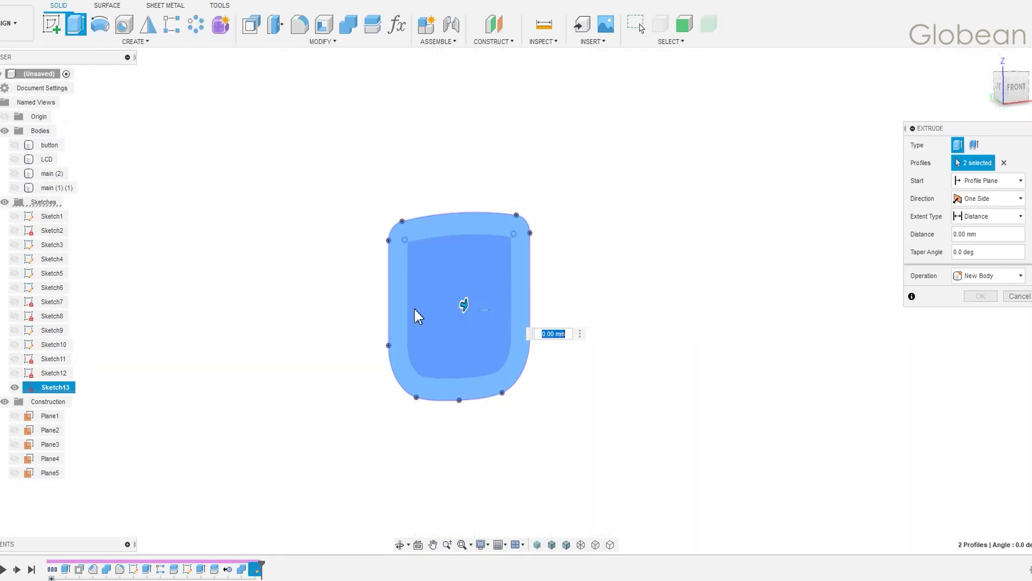
left_click_drag(461, 305, 586, 324)
middle_click_drag(585, 324, 624, 323, "shift")
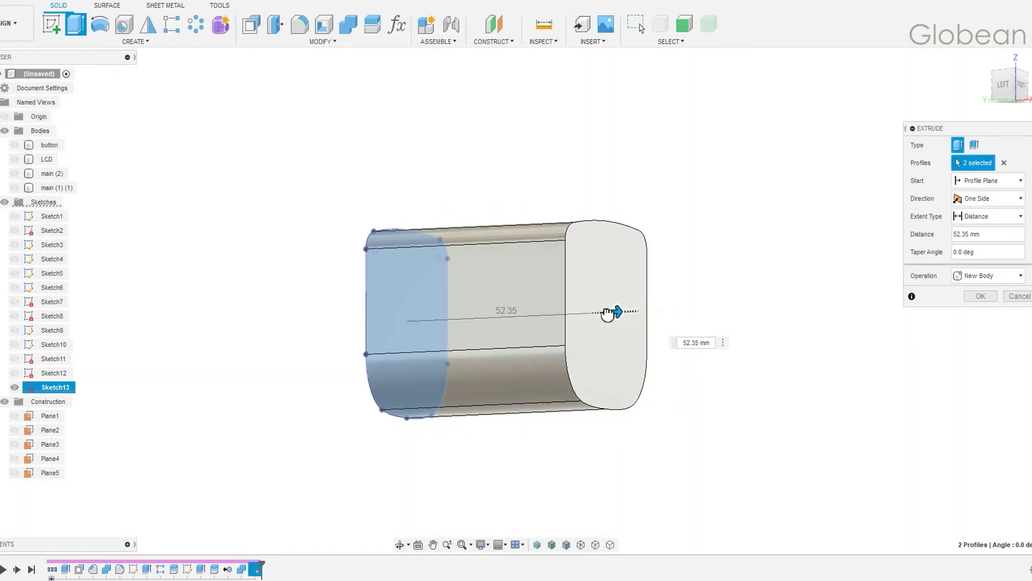
left_click(978, 296)
Split the LCD body with Body27, then delete Body27.
left_click(15, 159)
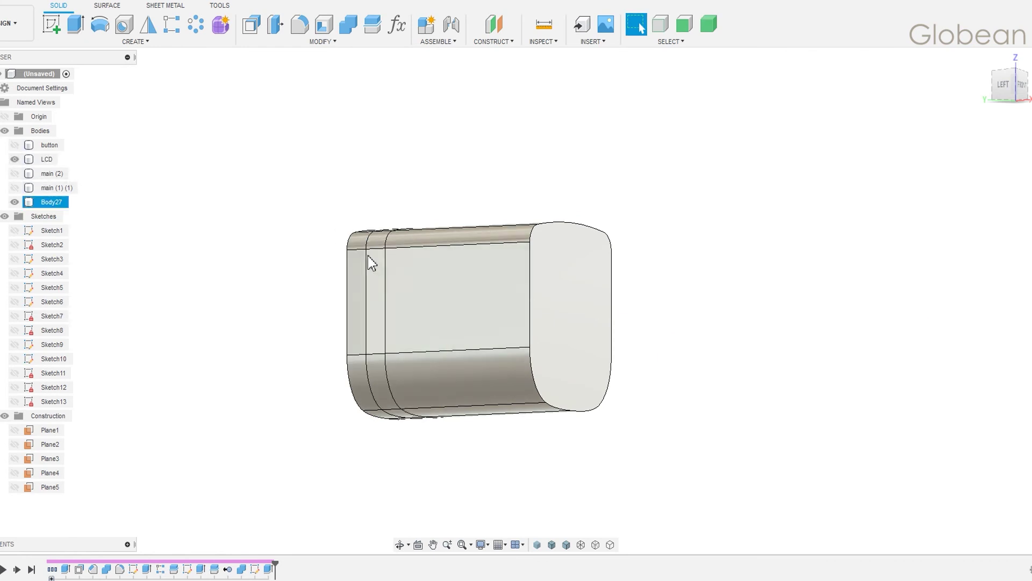
middle_click_drag(367, 256, 347, 283, "shift")
left_click(372, 24)
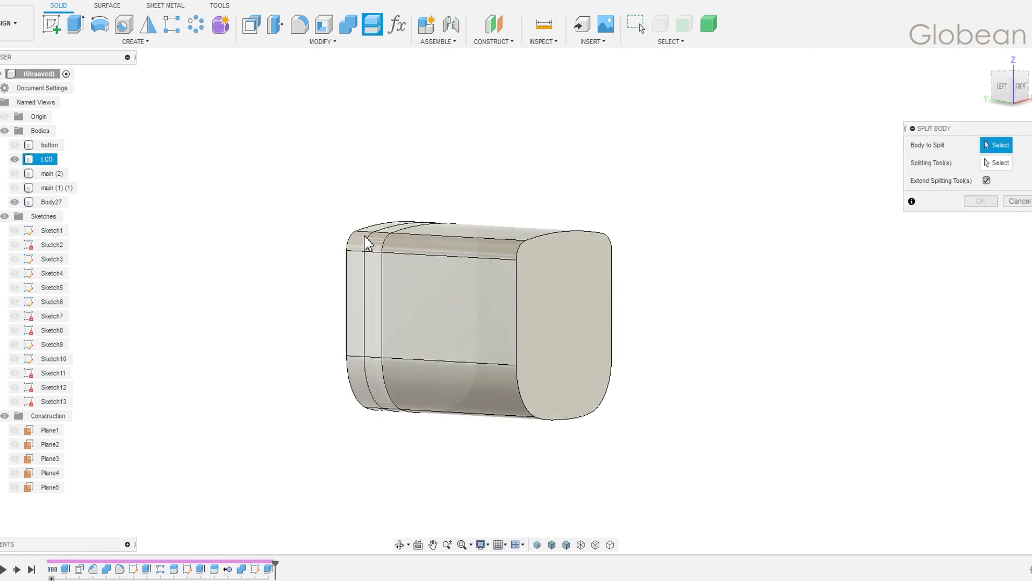
left_click(553, 228)
left_click(491, 293)
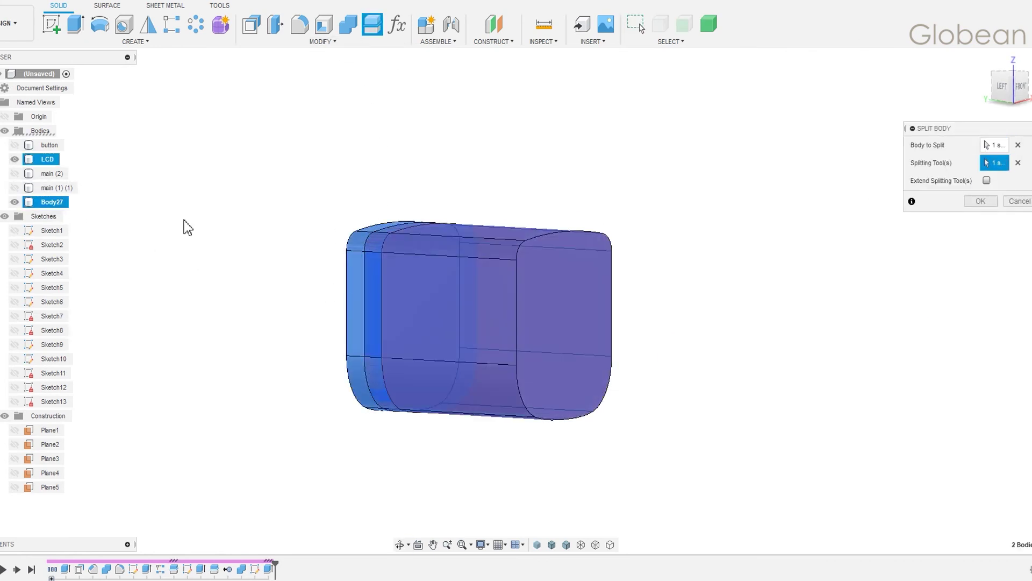
left_click(990, 204)
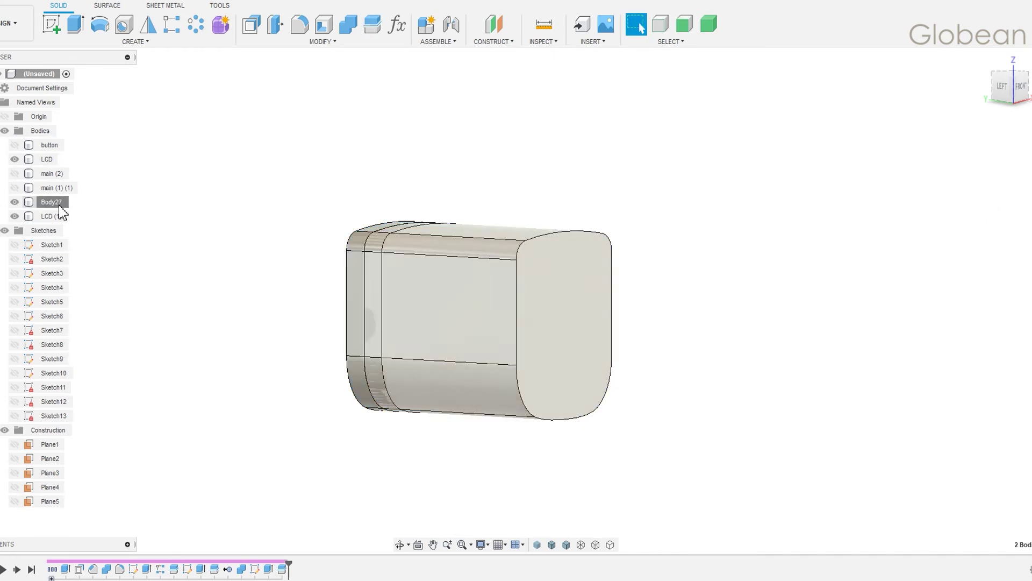
right_click(60, 206)
left_click(113, 370)
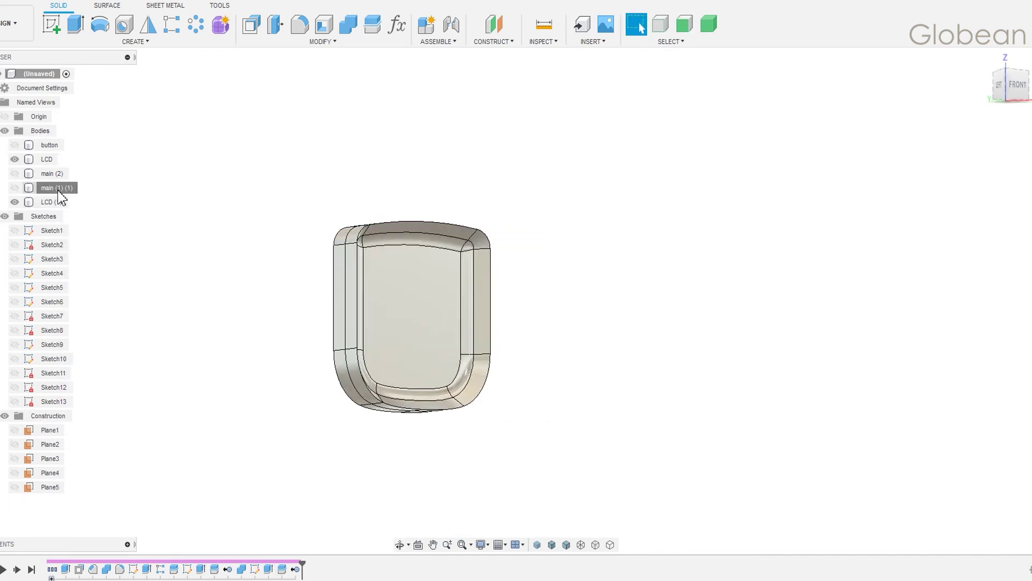
View the model from the front and select the LCD (1) front face.
left_click(56, 175)
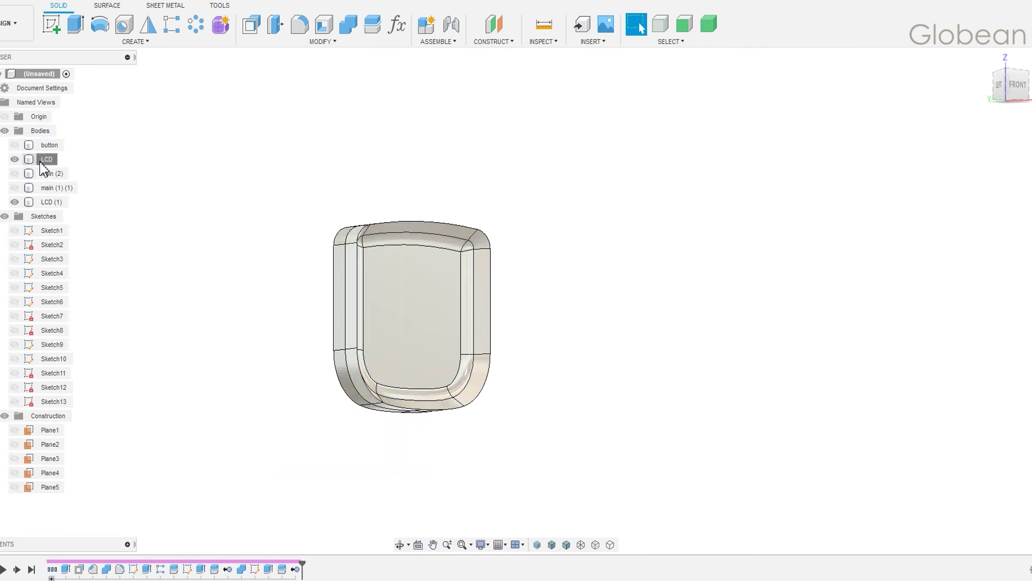
mouse_move(127, 180)
middle_mouse_down("shift")
mouse_move(132, 201)
mouse_move(148, 200)
middle_mouse_up("shift")
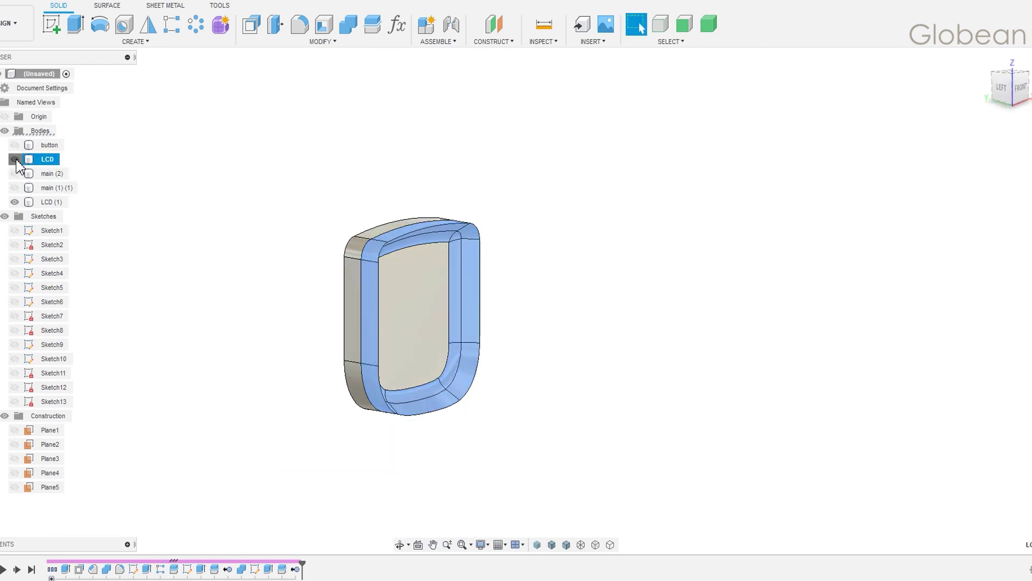
key("Escape")
left_click(1019, 88)
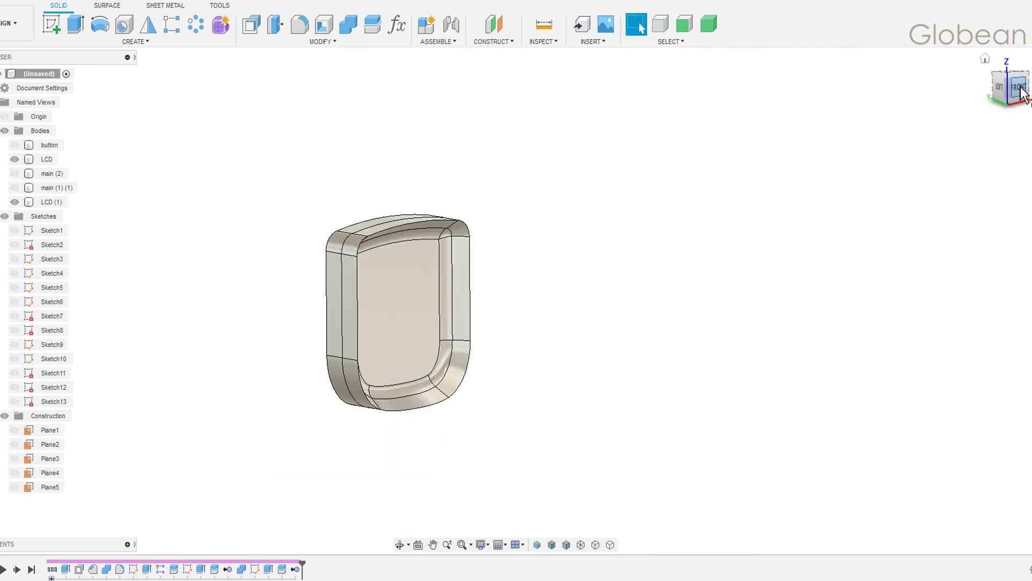
left_click(422, 242)
Draw a rectangle inside the LCD (1) outline and dimension its 32 mm height.
key("r")
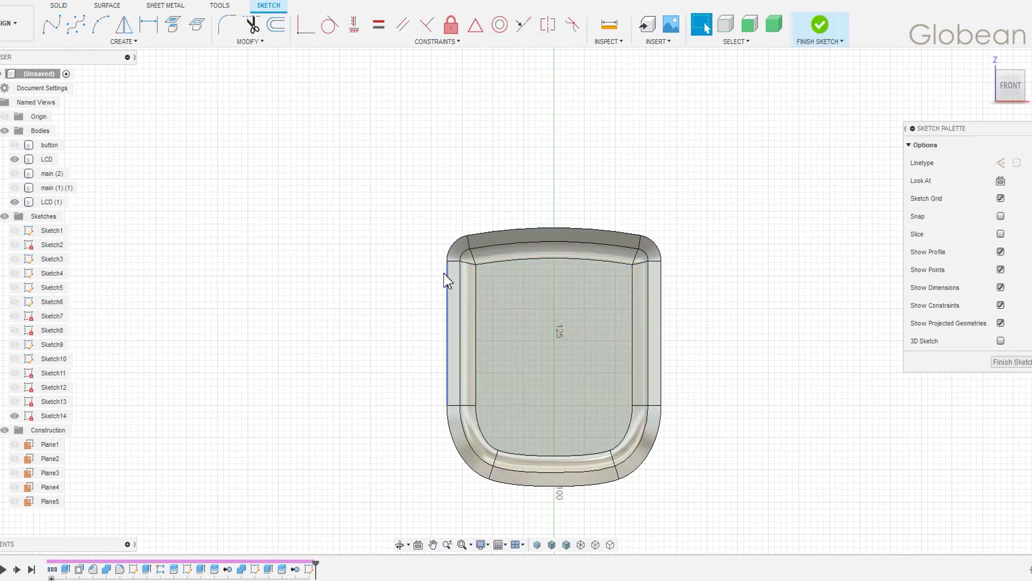
left_click(15, 160)
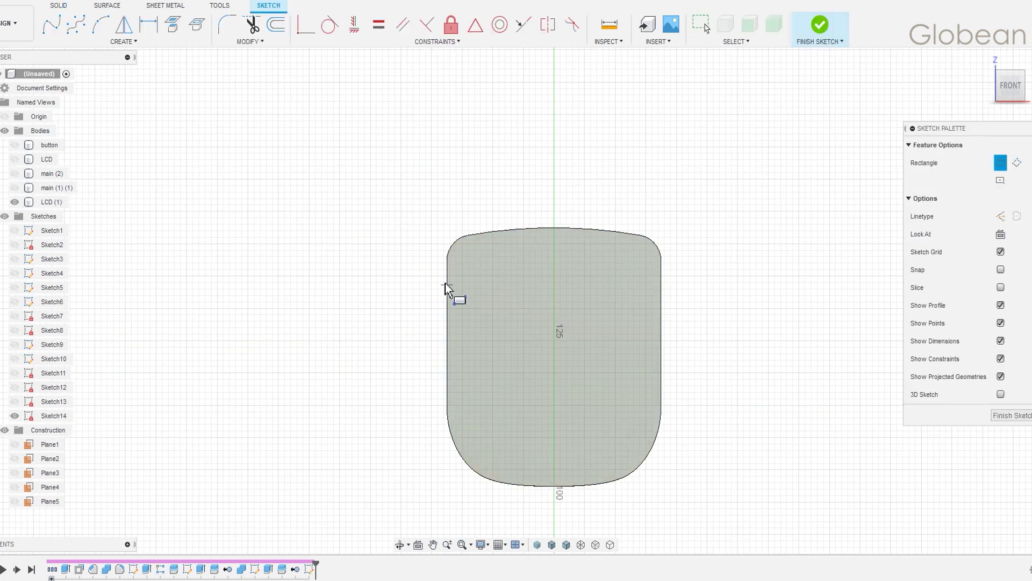
left_click(635, 458)
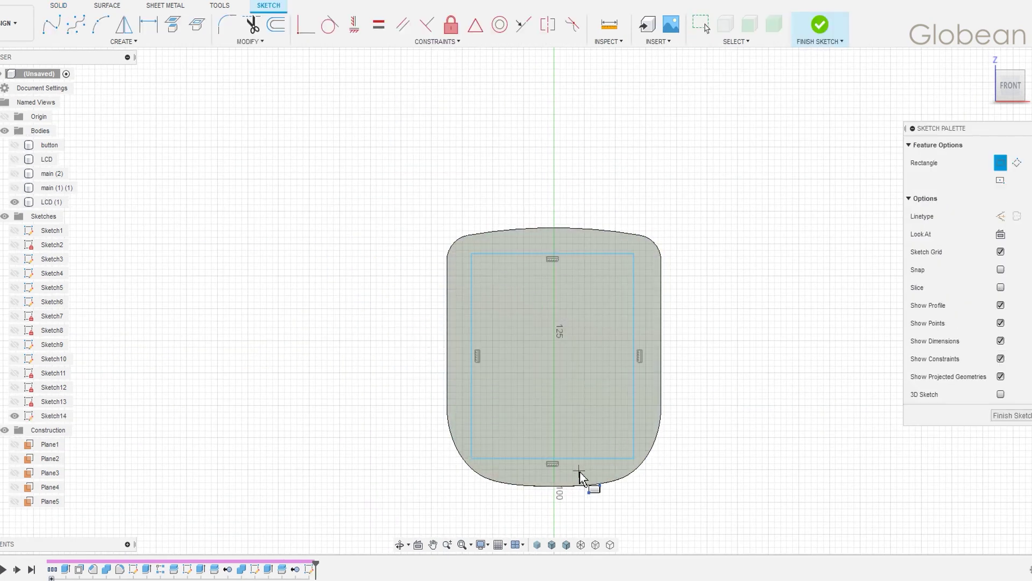
key("d")
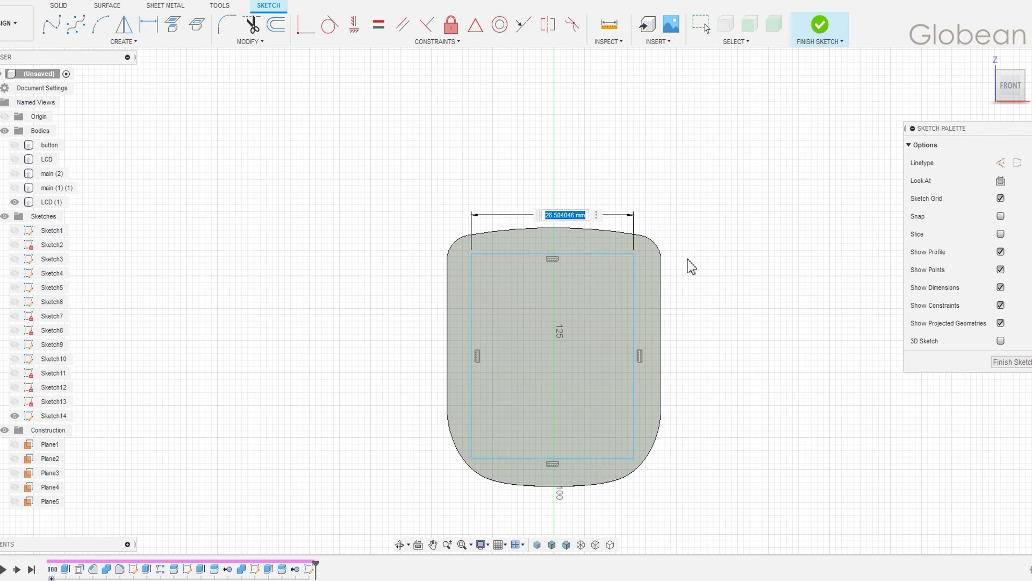
left_click(702, 352)
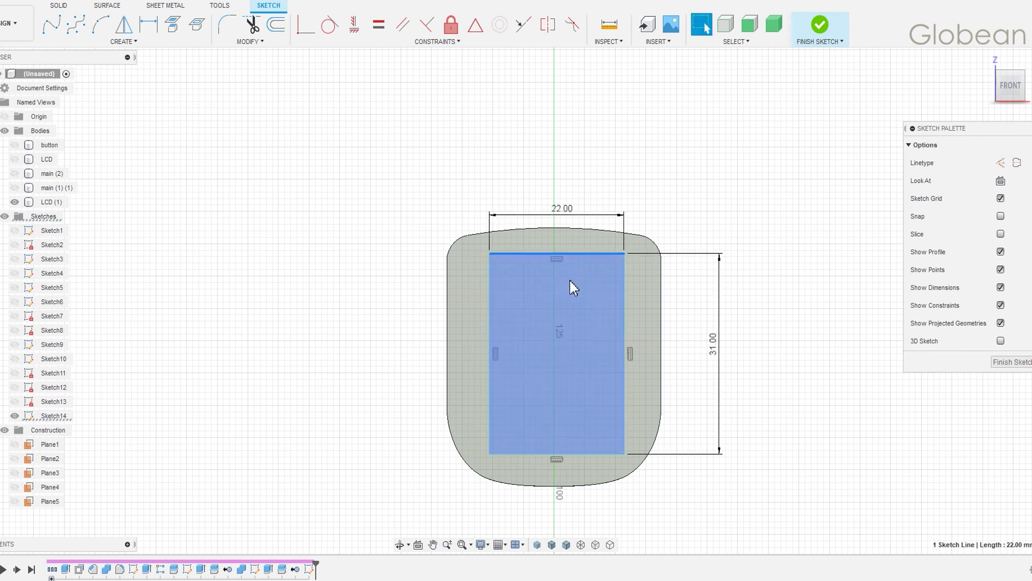
scroll(718, 177, "down", 2)
scroll(684, 511, "down", 2)
Set the rectangle's distance from the origin to 107 mm.
middle_click_drag(685, 511, 598, 262)
key("d")
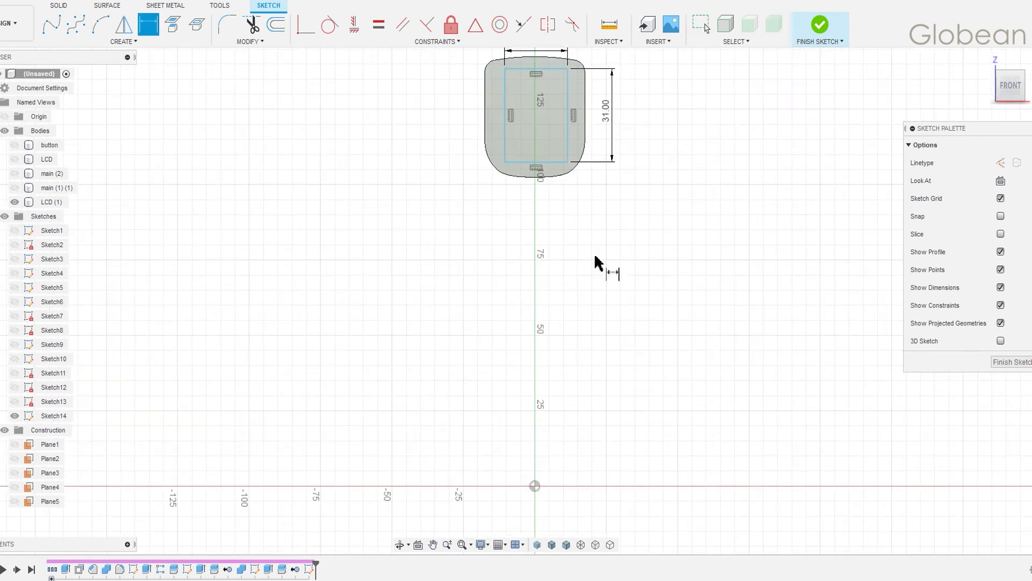
left_click(580, 400)
type("106")
key("Return")
scroll(525, 267, "down", 2)
scroll(516, 132, "down", 1)
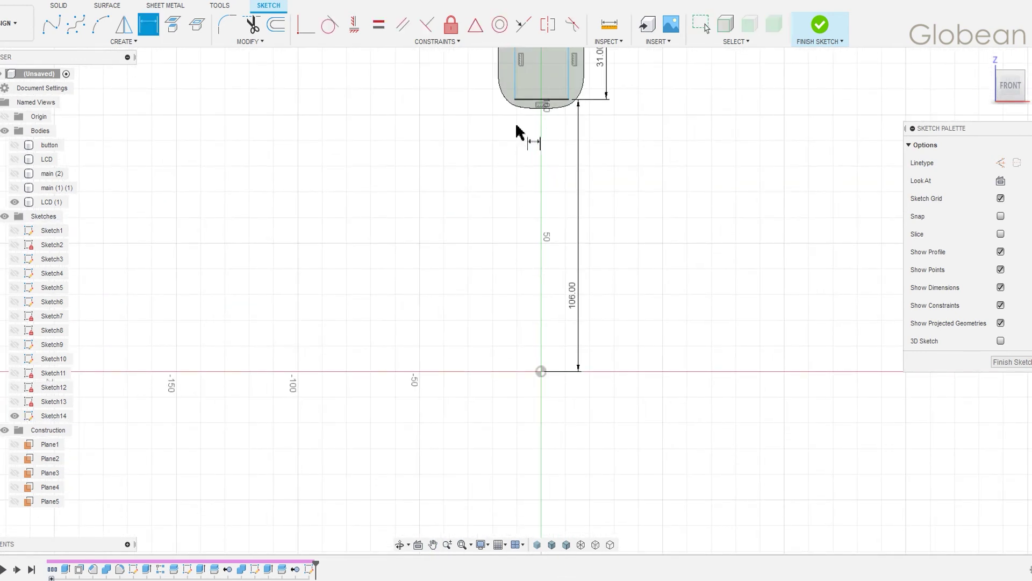
scroll(553, 214, "up", 2)
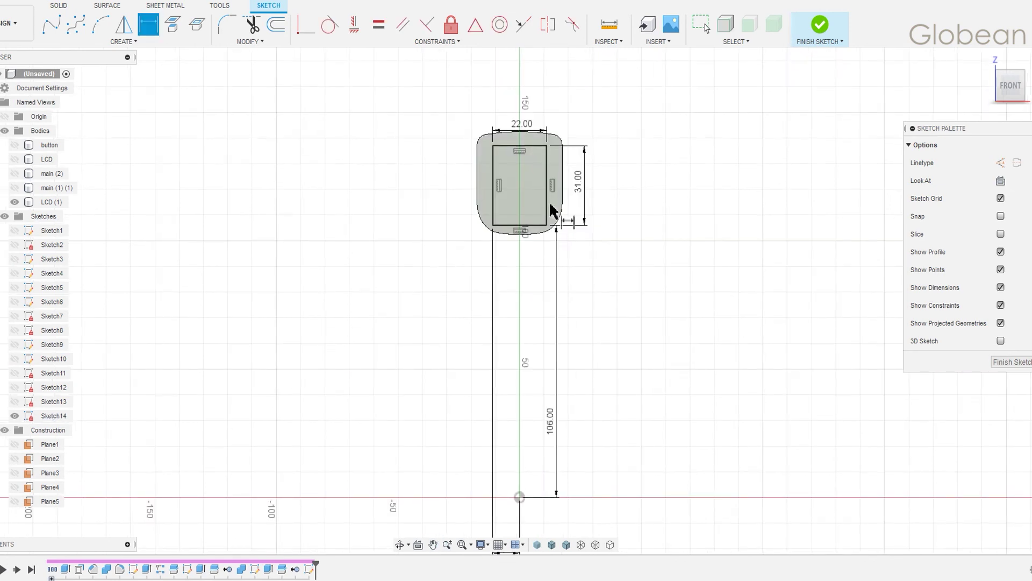
type("108")
key("Return")
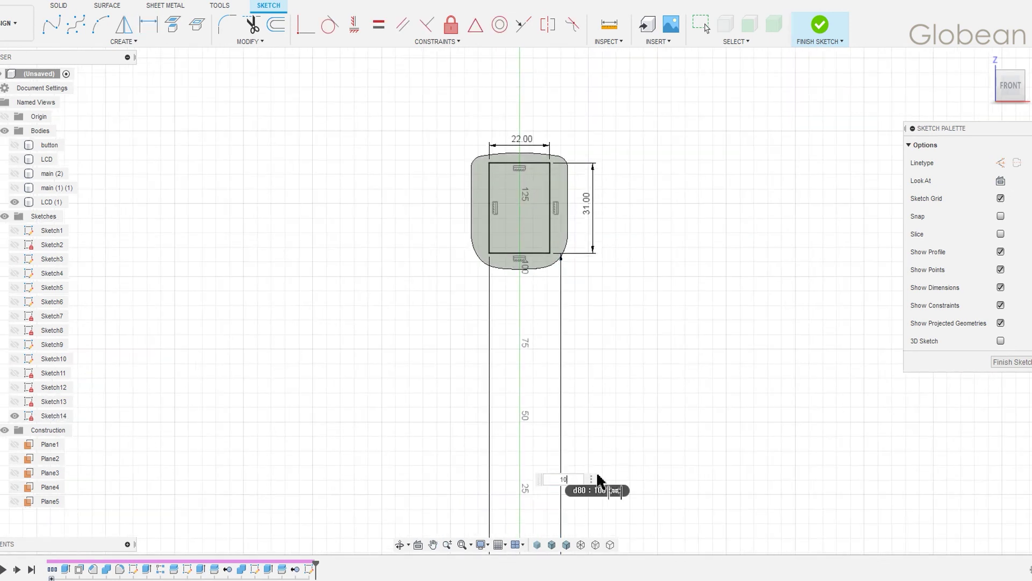
type("7")
key("Return")
Set the rectangle width to 24 mm.
type("24")
key("Return")
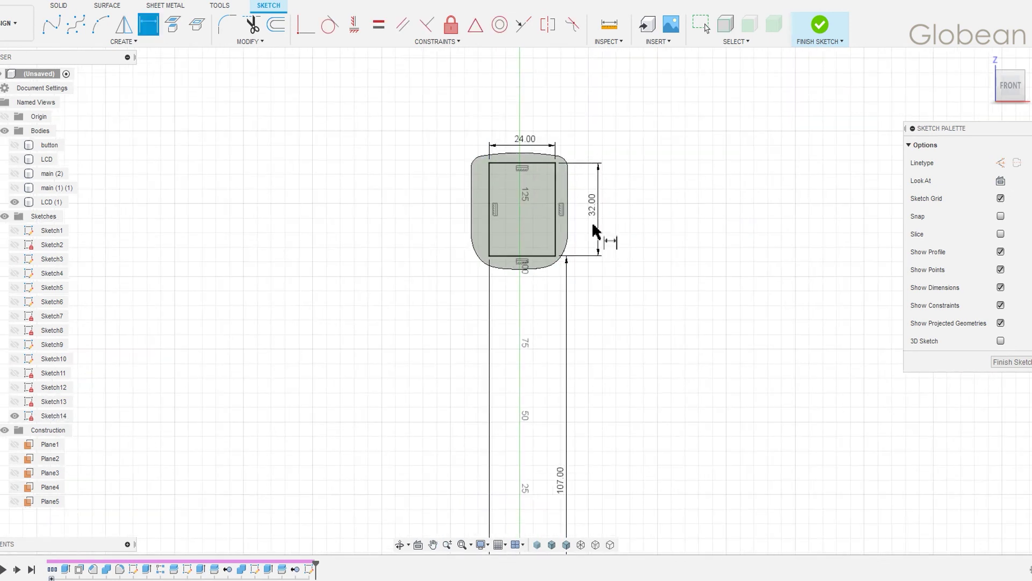
scroll(537, 311, "down", 2)
Cut the rectangle opening through the body using an up-to-object extrusion.
left_click(820, 24)
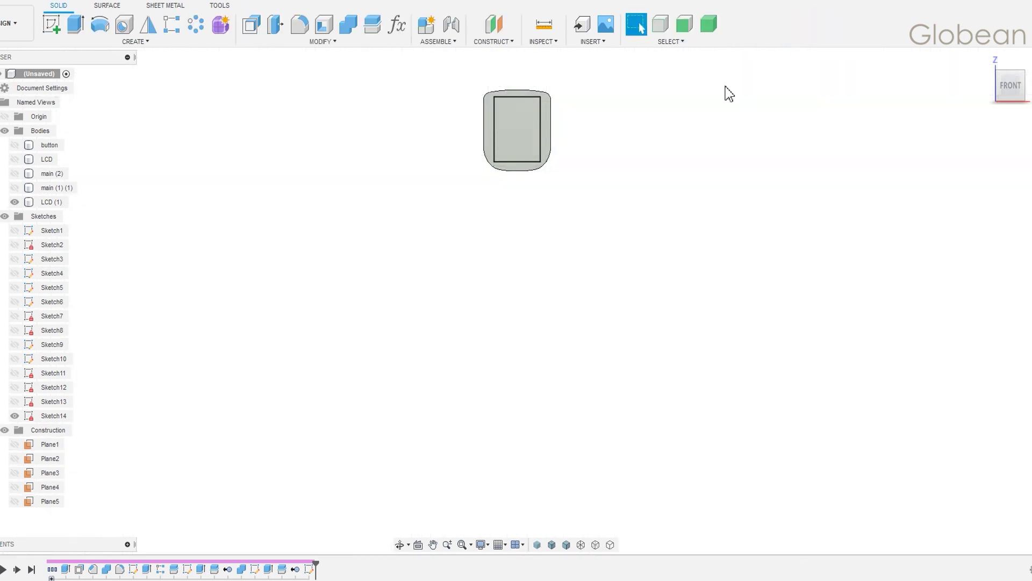
left_click(499, 150)
key("e")
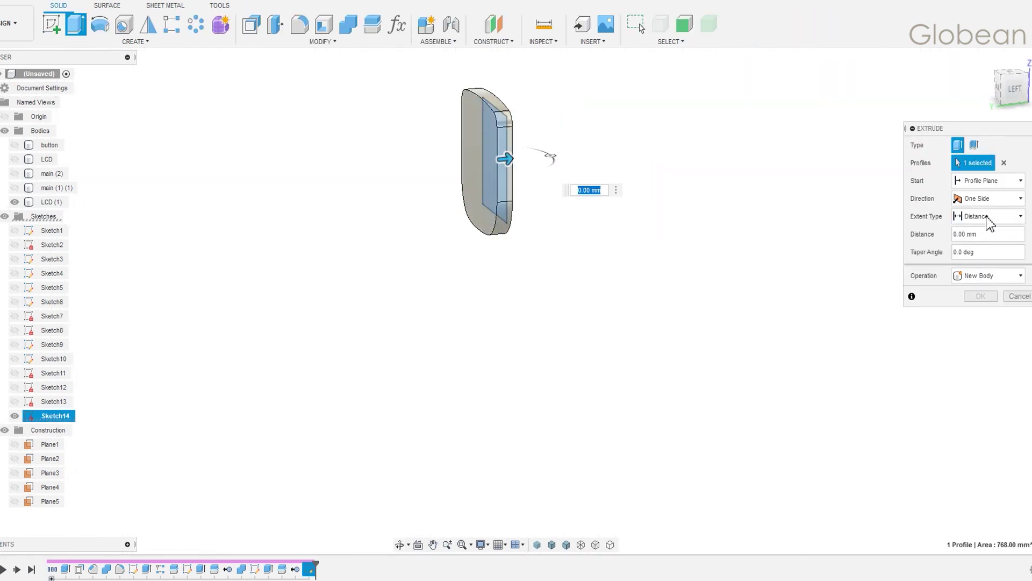
left_click(989, 221)
left_click(978, 235)
left_click(479, 141)
left_click(980, 352)
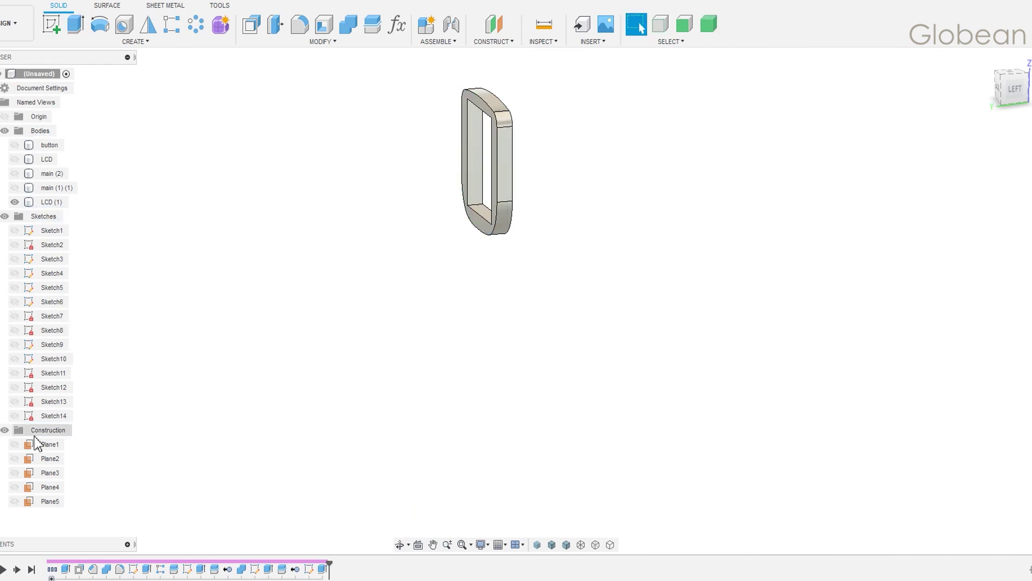
Extrude the Sketch14 rectangle 3 mm as a new screen body.
left_click(14, 416)
left_click(492, 152)
type("e")
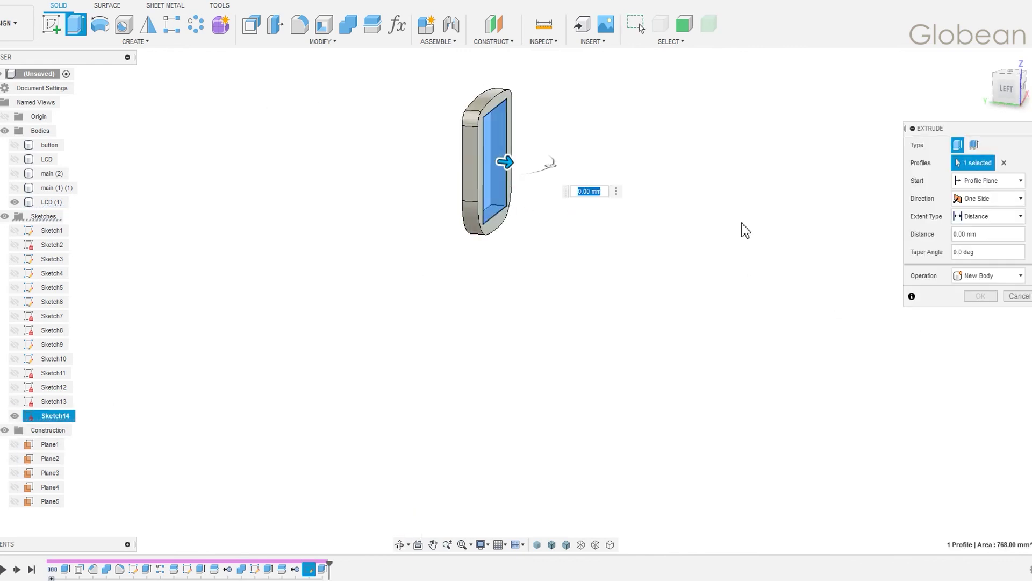
type("-3")
left_click(989, 275)
left_click(979, 323)
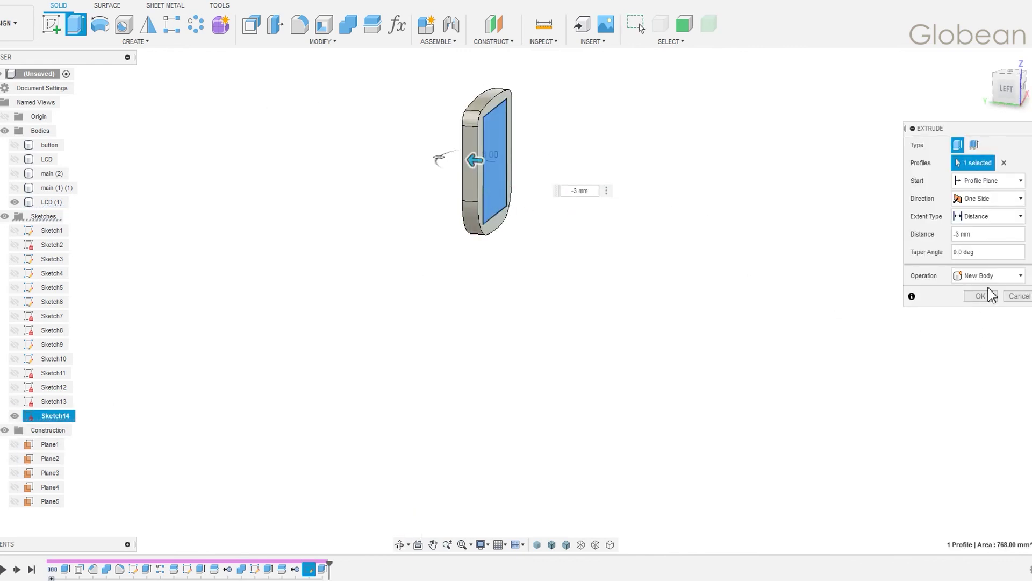
left_click(988, 300)
Rename Body29 to 'screen'.
middle_click_drag(715, 263, 382, 242, "shift")
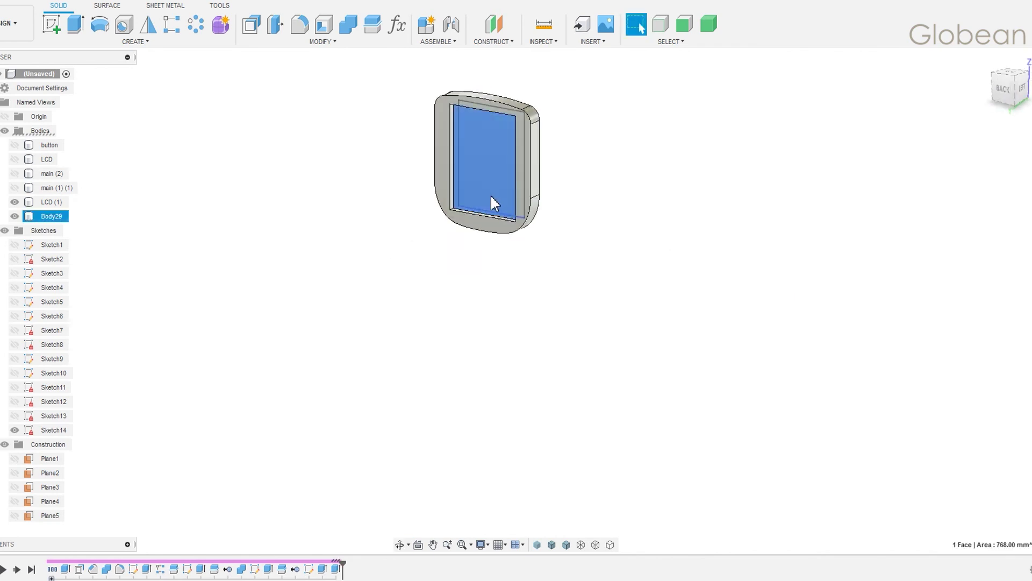
double_click(59, 217)
type("scre")
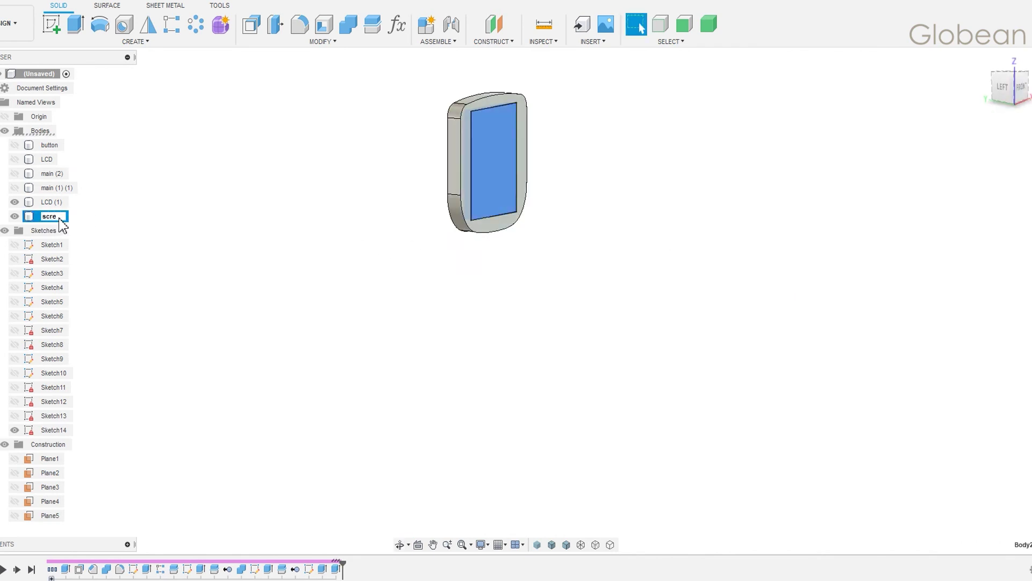
type("en")
key("Return")
Turn LCD (1) into a component and move the rubber and screen bodies into it.
left_click(57, 202)
right_click(58, 203)
left_click(103, 242)
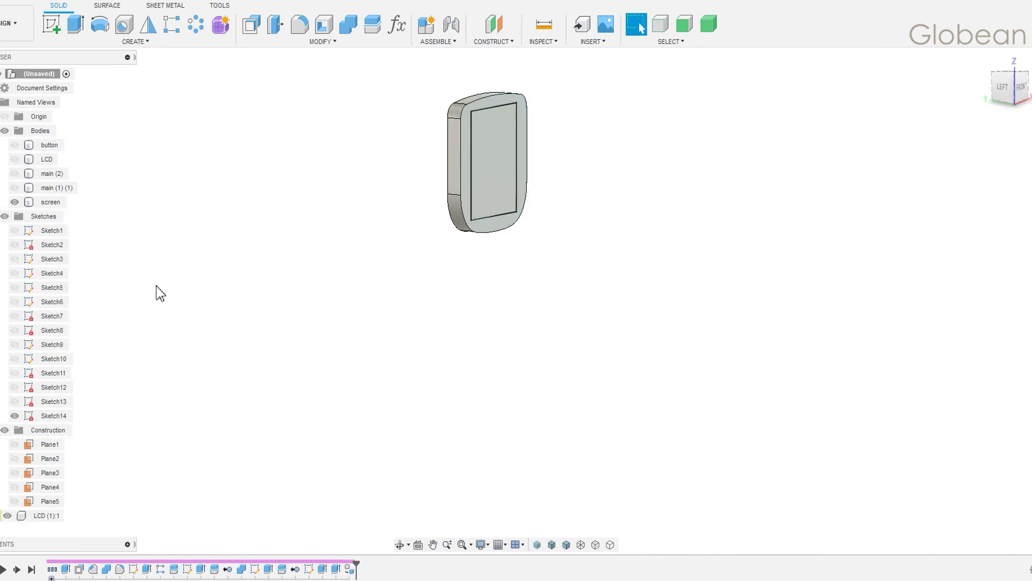
double_click(48, 159)
type("rubber")
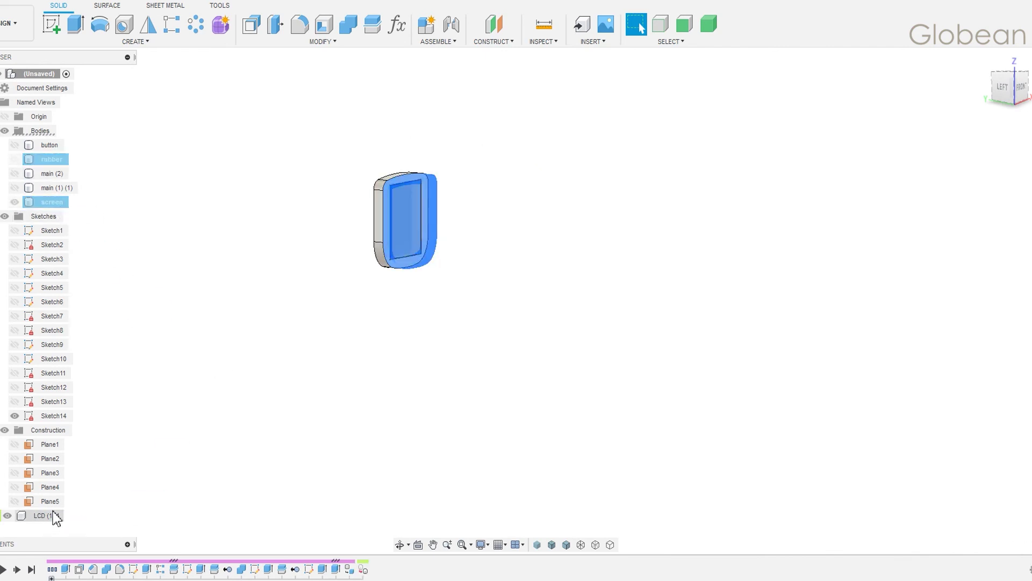
left_click_drag(59, 207, 46, 516)
Collapse the LCD (1):1 component and show the main handle bodies again.
left_click(2, 486)
scroll(19, 510, "down", 3)
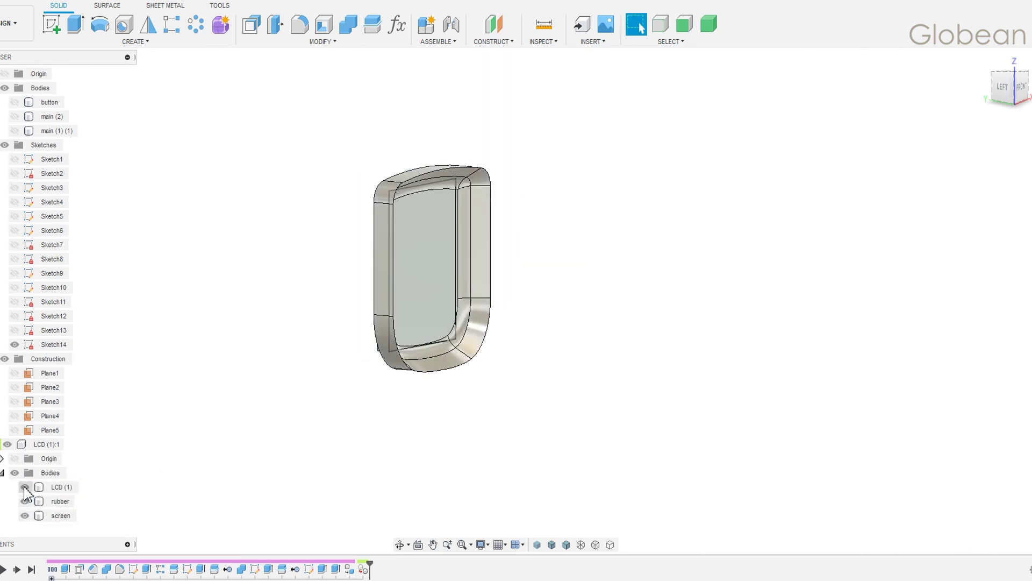
left_click(2, 472)
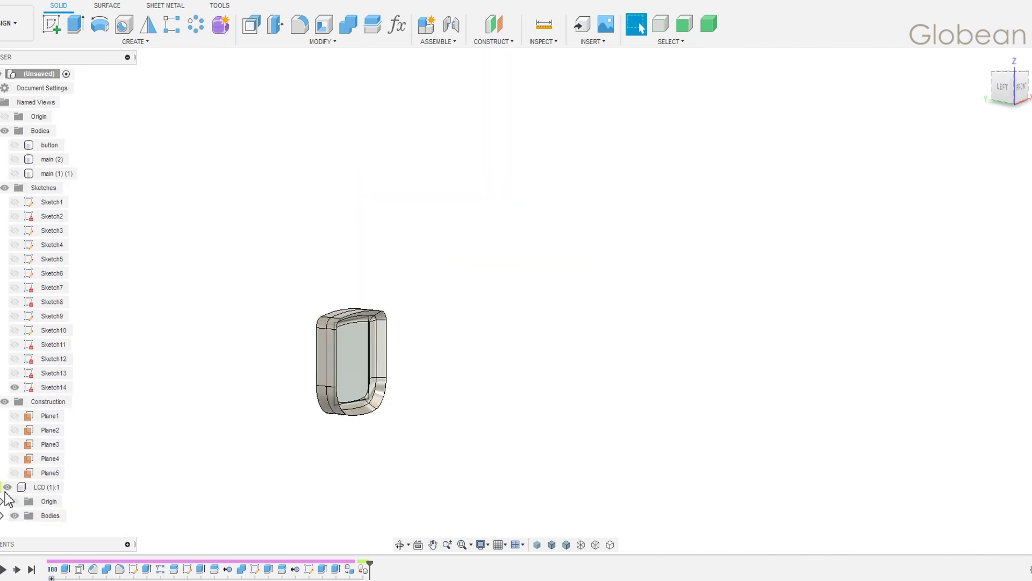
left_click(14, 173)
mouse_move(341, 291)
middle_mouse_down("shift")
mouse_move(466, 288)
mouse_move(513, 334)
mouse_move(519, 381)
middle_mouse_up("shift")
Extrude the Sketch4 sensor profile 34.19 mm back into the handle as a new body.
left_click(14, 244)
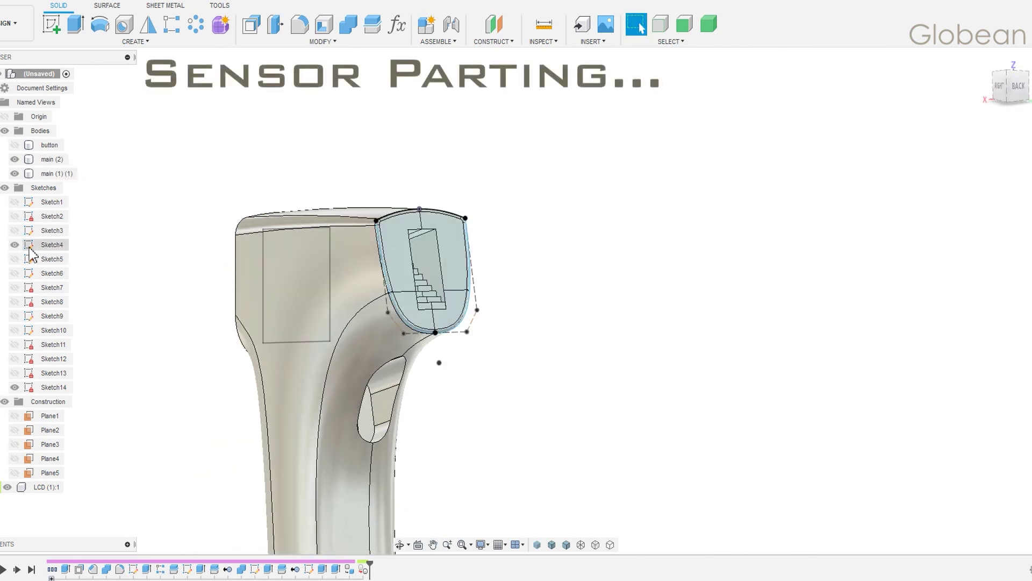
middle_click_drag(409, 218, 670, 301, "shift")
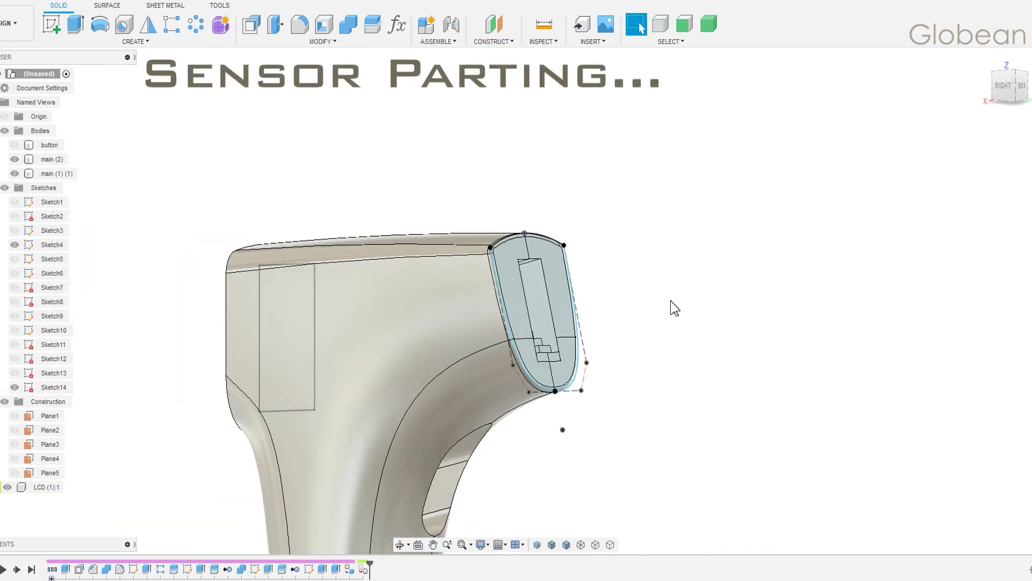
left_click(511, 261)
left_click(75, 24)
left_click_drag(545, 300, 407, 343)
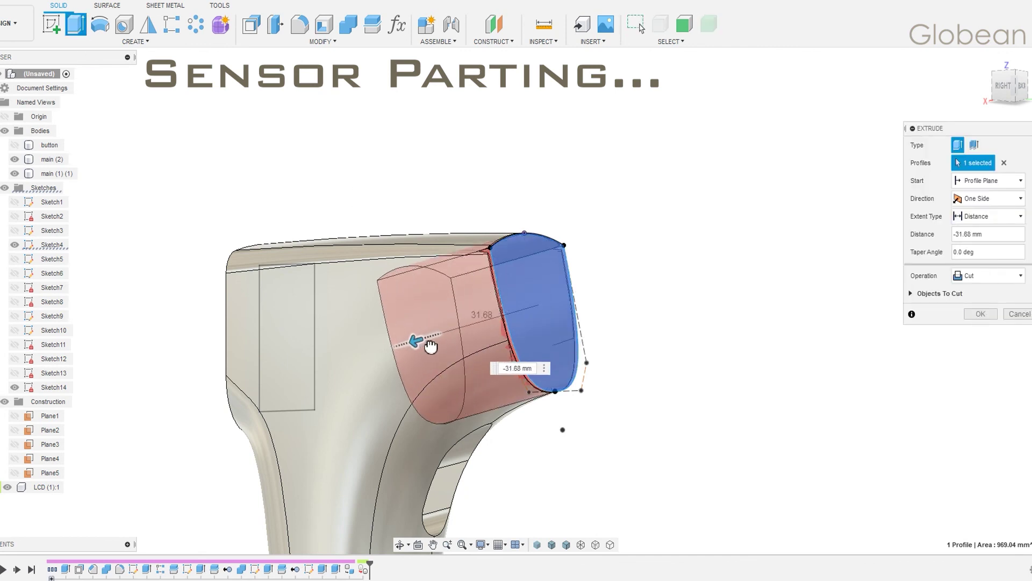
mouse_move(665, 346)
middle_mouse_down("shift")
mouse_move(610, 346)
mouse_move(668, 334)
middle_mouse_up("shift")
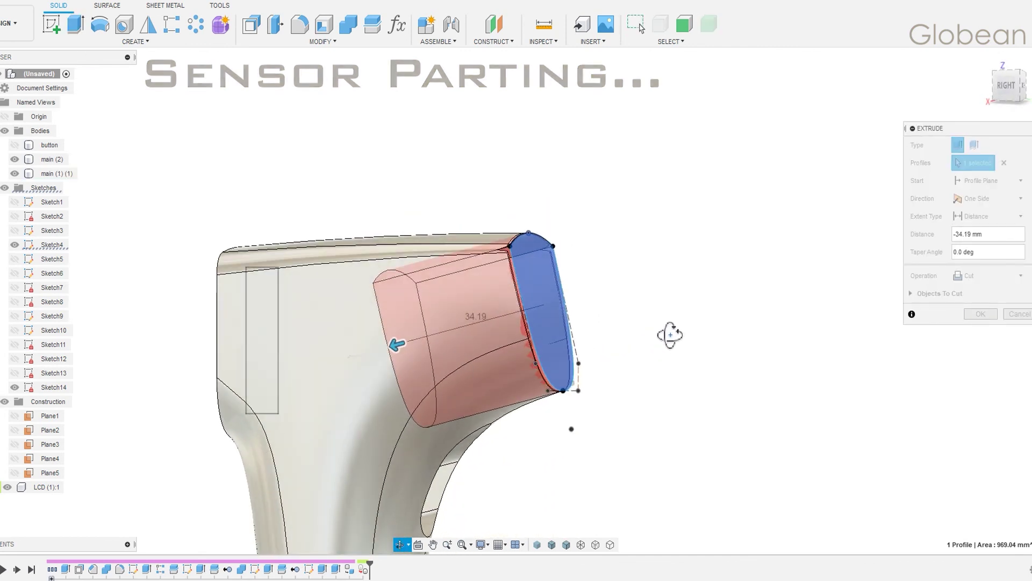
left_click(978, 330)
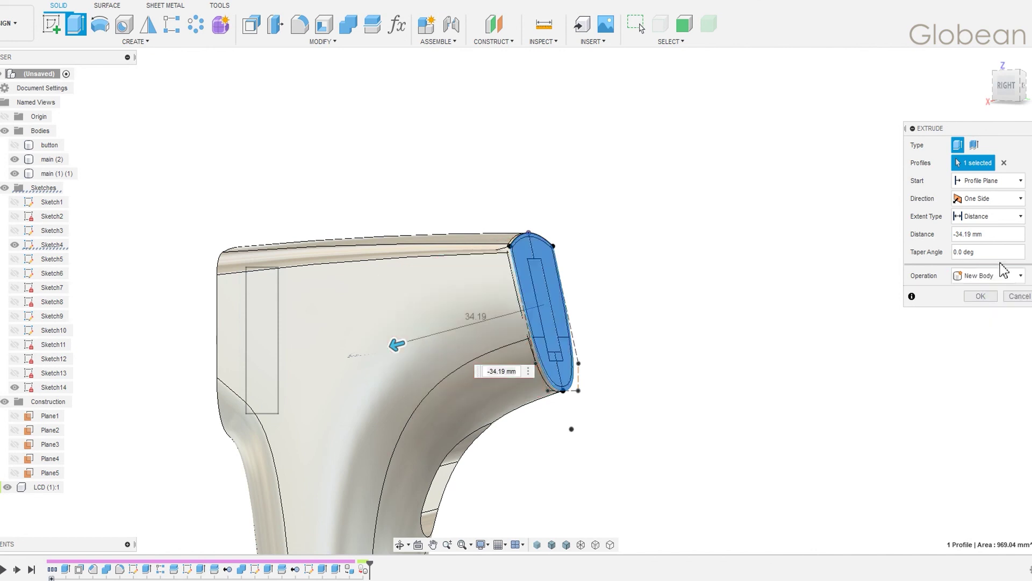
left_click(978, 229)
type("-35")
left_click(991, 296)
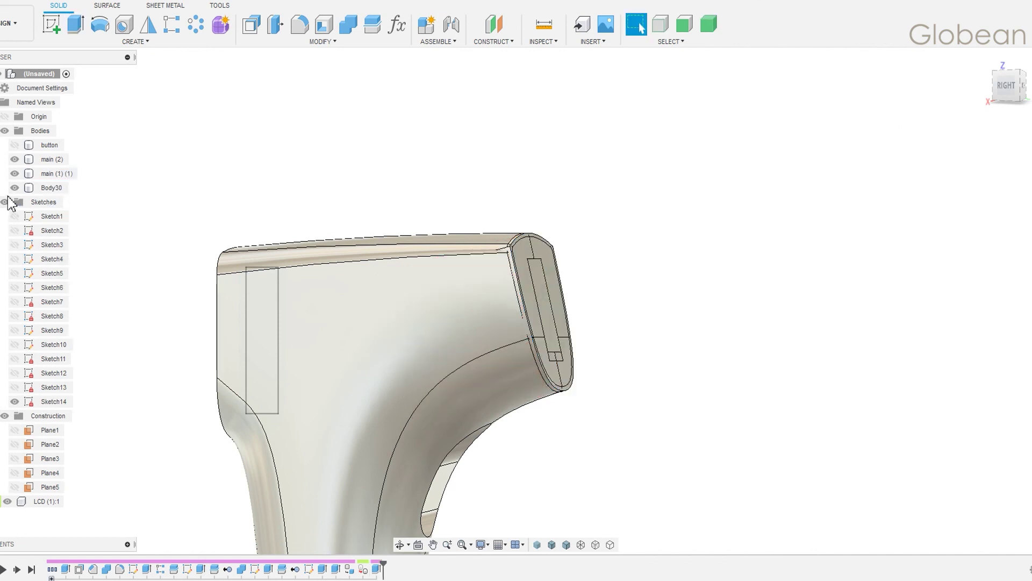
Hide the two main bodies, then try and cancel an offset of the sensor body's faces.
left_click(15, 159)
left_click(15, 173)
middle_click_drag(318, 235, 295, 47, "shift")
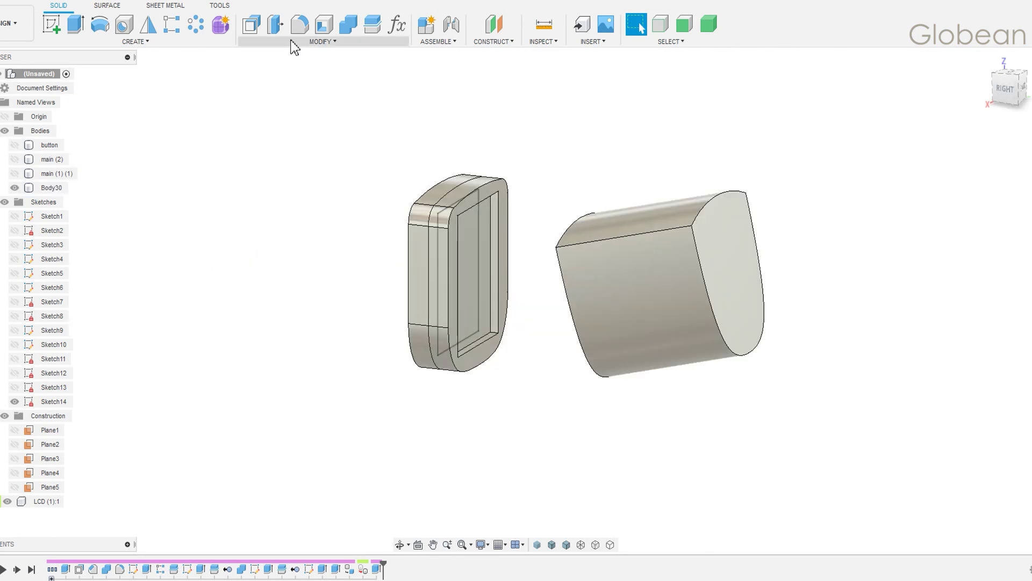
left_click(259, 31)
left_click(645, 213)
middle_click_drag(645, 212, 780, 253, "shift")
left_click(596, 325)
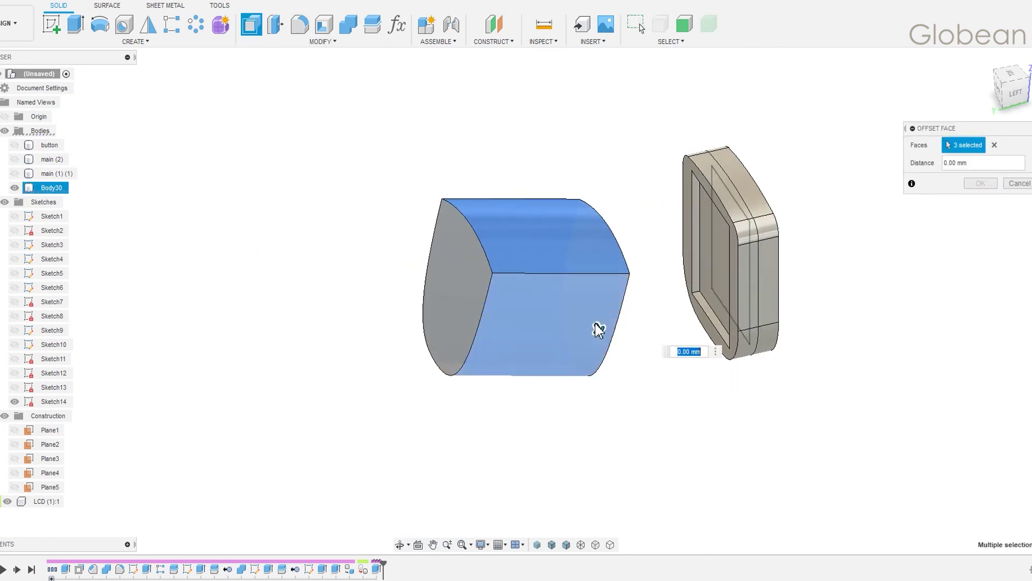
key("Escape")
Fillet two top edges of the sensor body at 1 mm and show the main bodies again.
key("f")
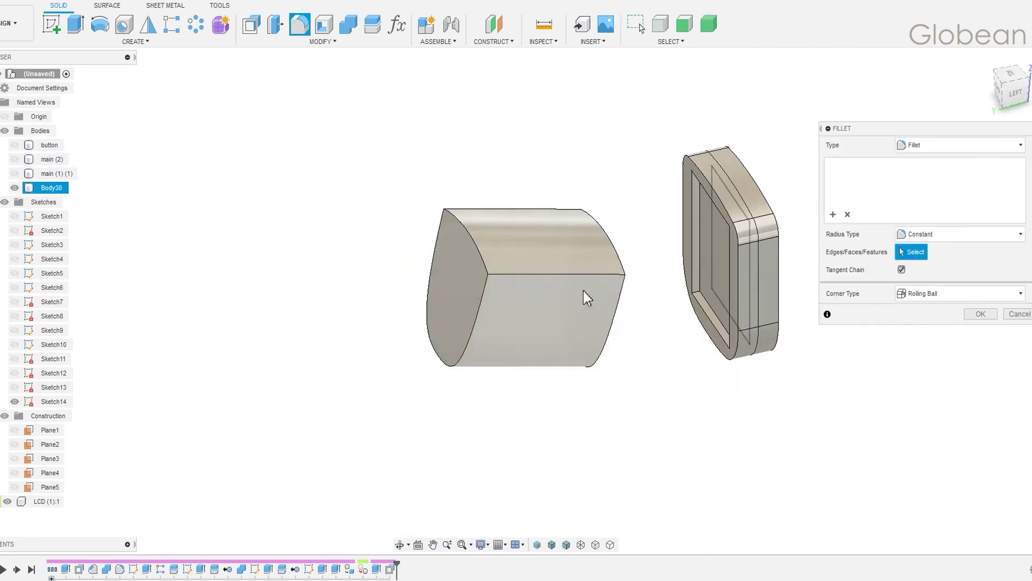
left_click(595, 274)
left_click(500, 227)
type("1")
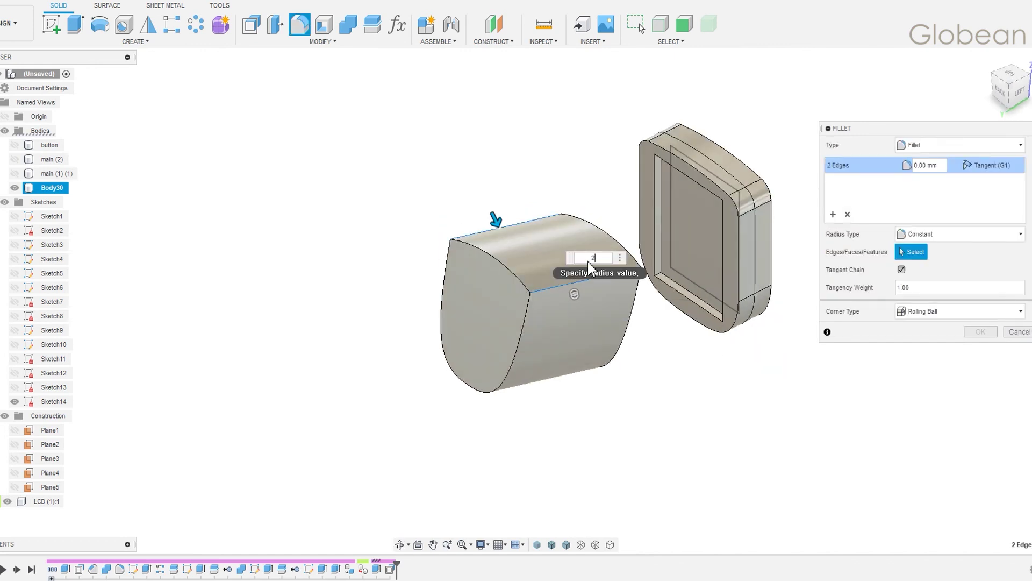
key("Return")
left_click(15, 160)
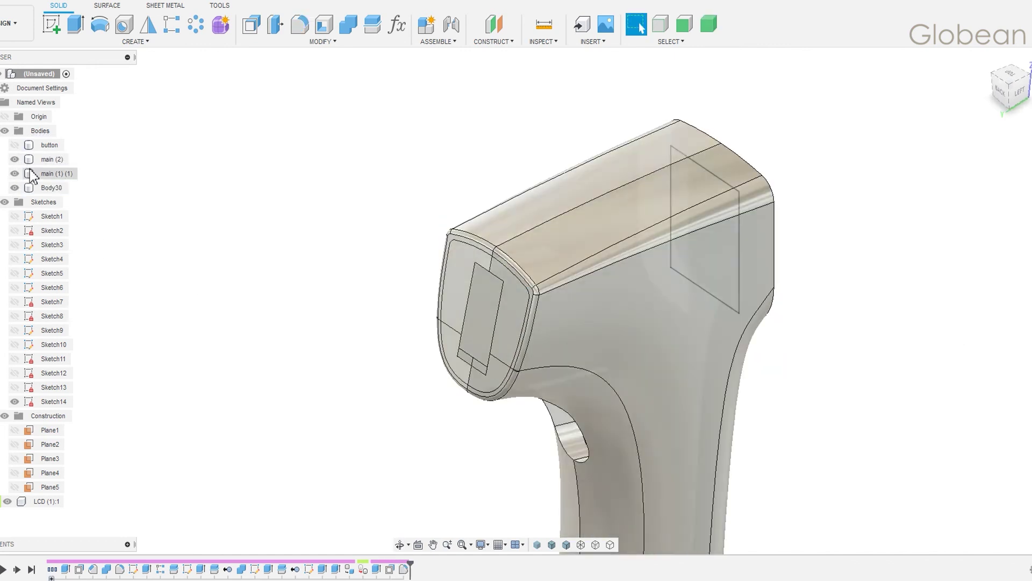
Split both main bodies with Body30, then remove Body30.
left_click(372, 25)
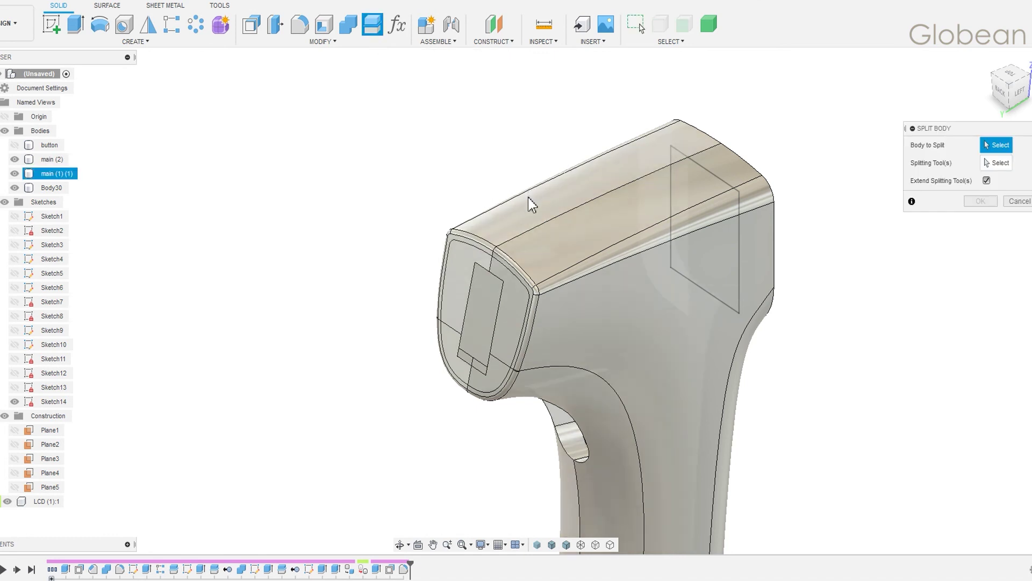
left_click(528, 196)
left_click(760, 219)
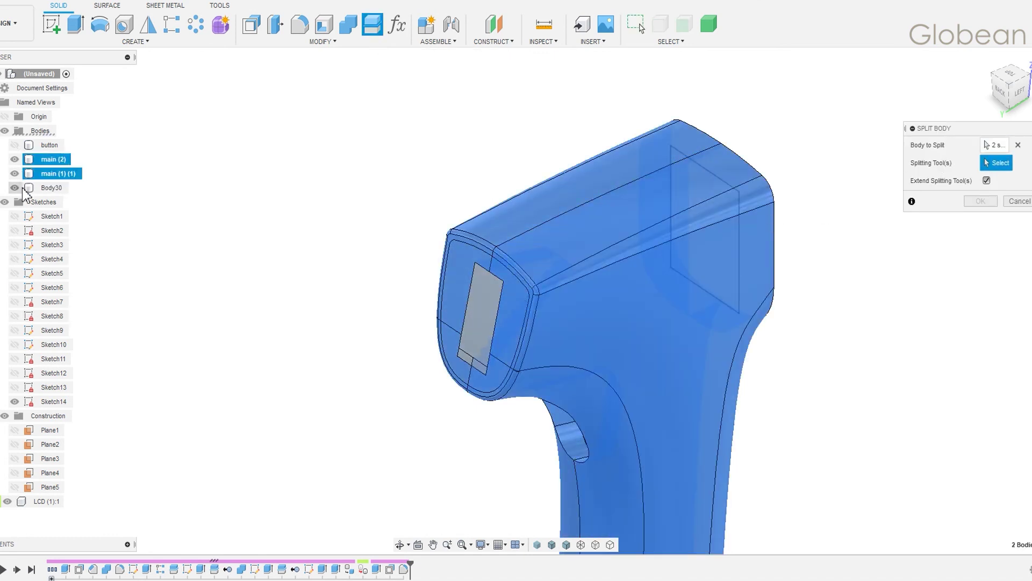
left_click(52, 188)
left_click(981, 202)
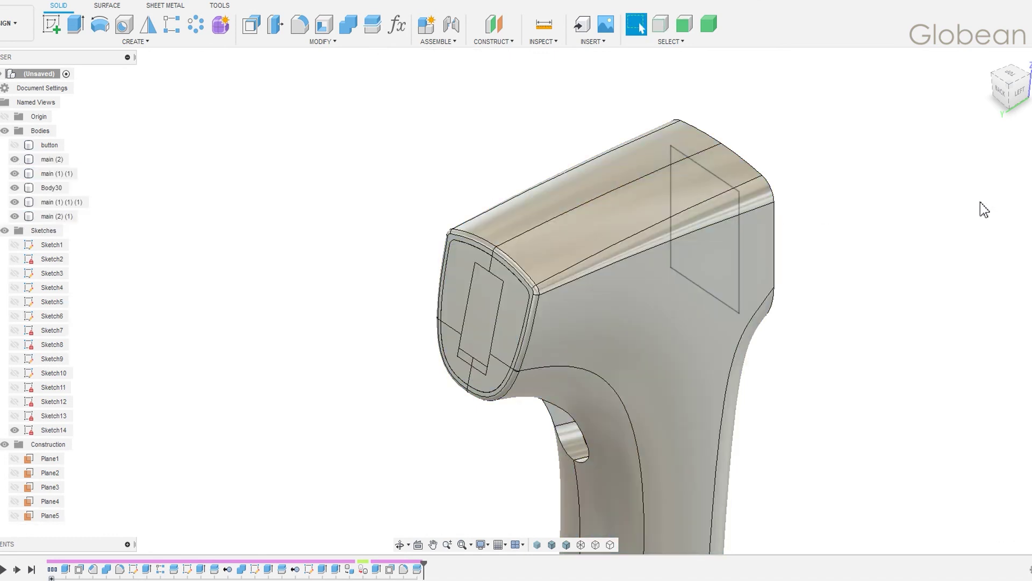
right_click(52, 187)
left_click(127, 353)
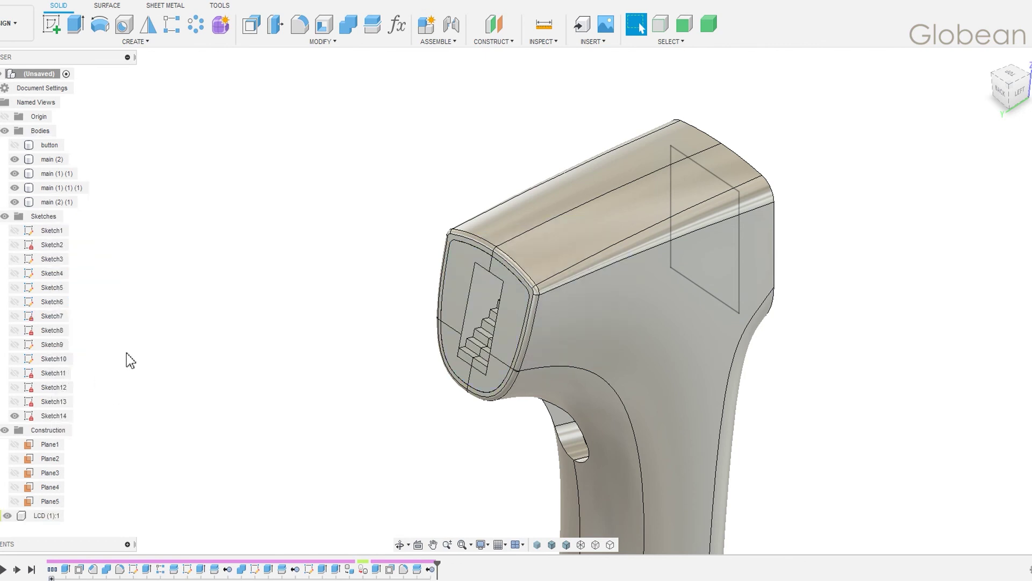
Combine the main (1) (1) and main (2) handle pieces into one body.
left_click(58, 173)
left_click(54, 159, "ctrl")
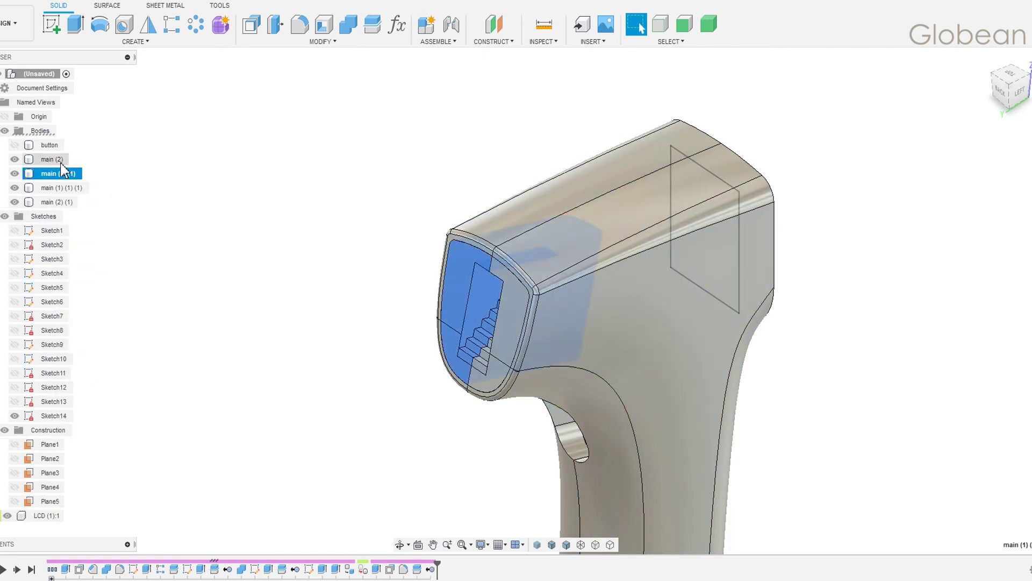
left_click(349, 25)
left_click(980, 238)
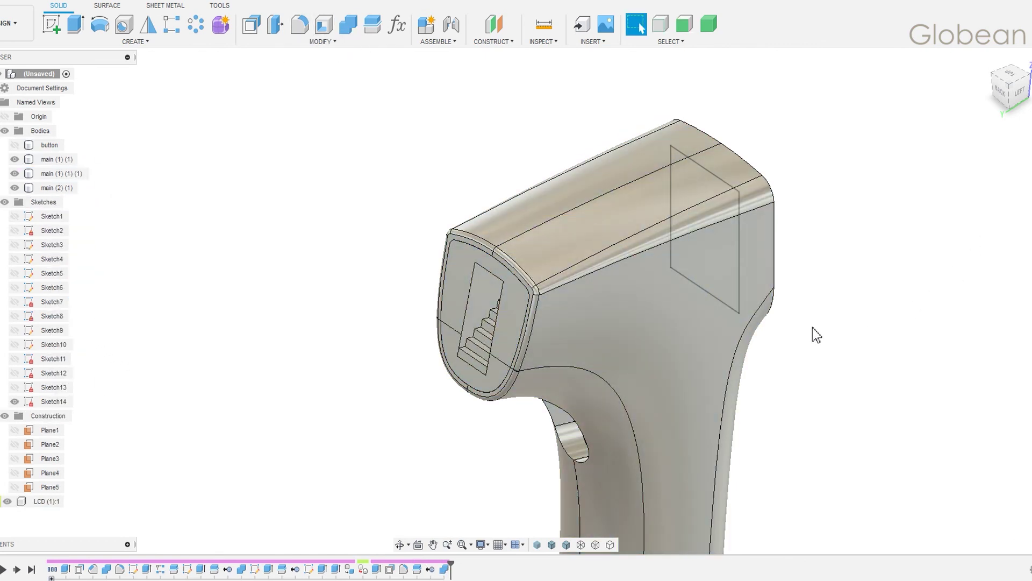
middle_click_drag(814, 332, 871, 297, "shift")
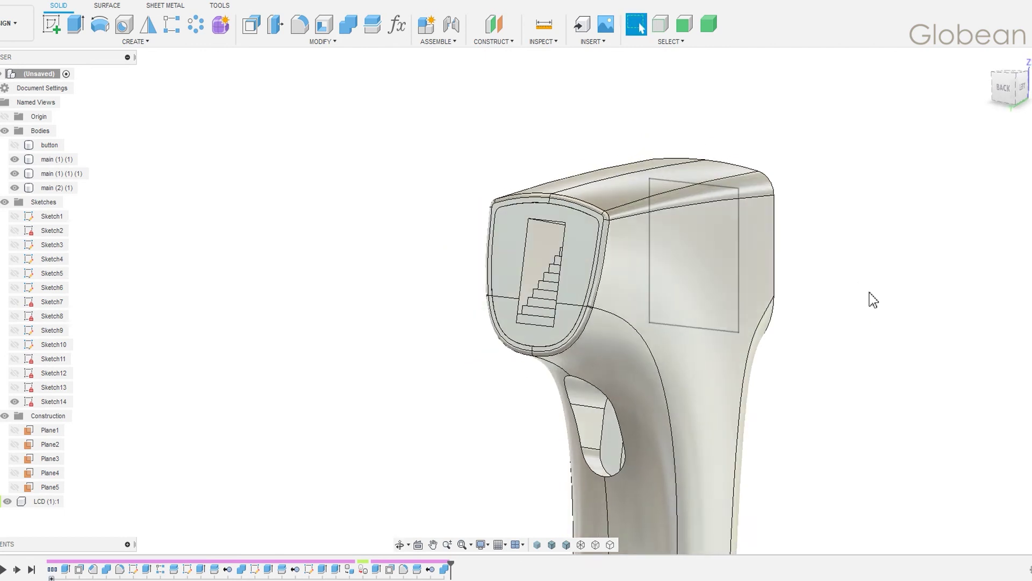
Rename the sensor piece to sensor and turn the sensor and button bodies into components.
left_click(14, 159)
double_click(52, 159)
type("sensor")
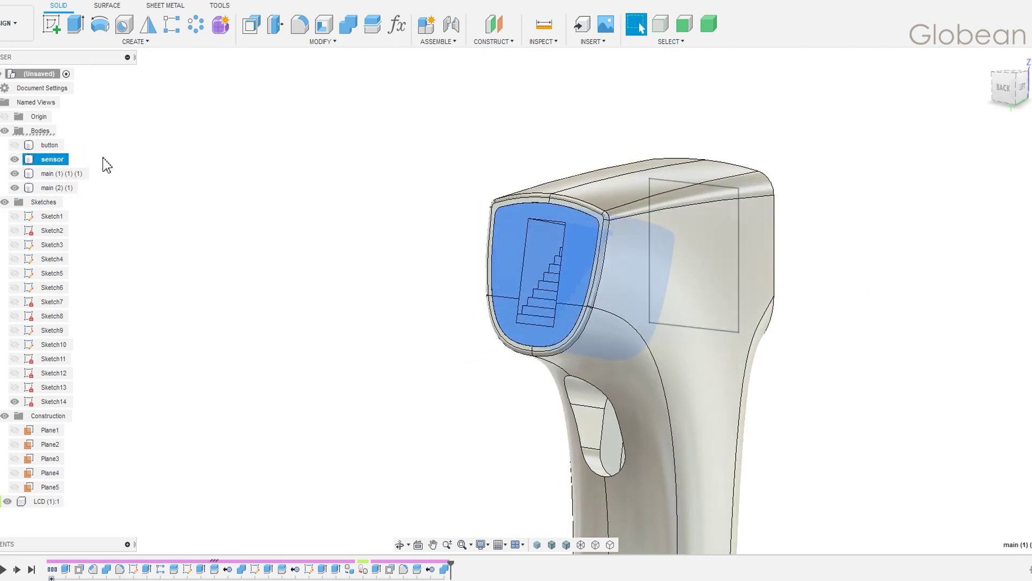
left_click(49, 145)
right_click(54, 156)
left_click(106, 201)
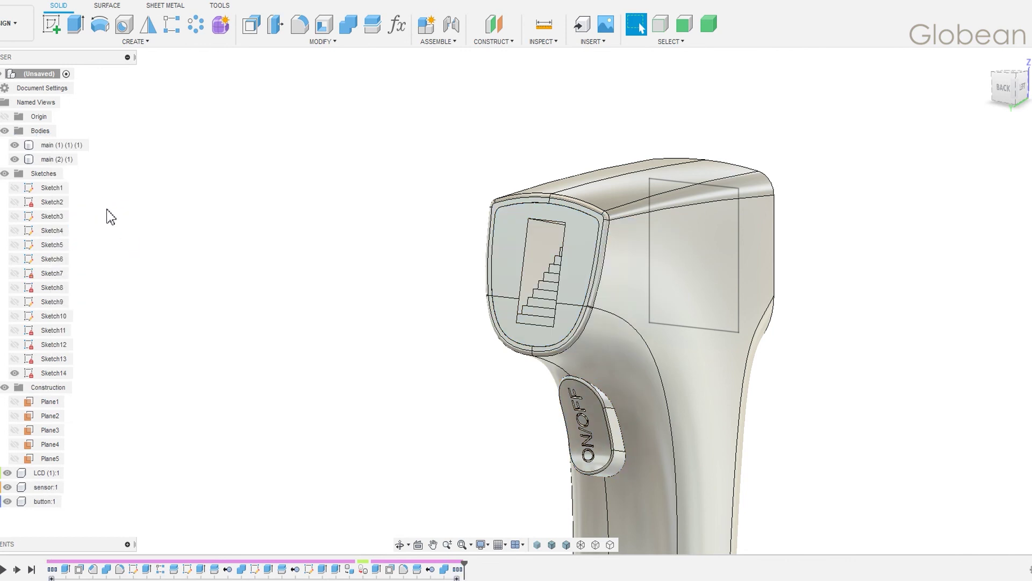
Rename both remaining main bodies to mainbody and turn them into components.
left_click(52, 145)
left_click(56, 160, "shift")
double_click(52, 144)
type("ma")
key("Return")
right_click(84, 164)
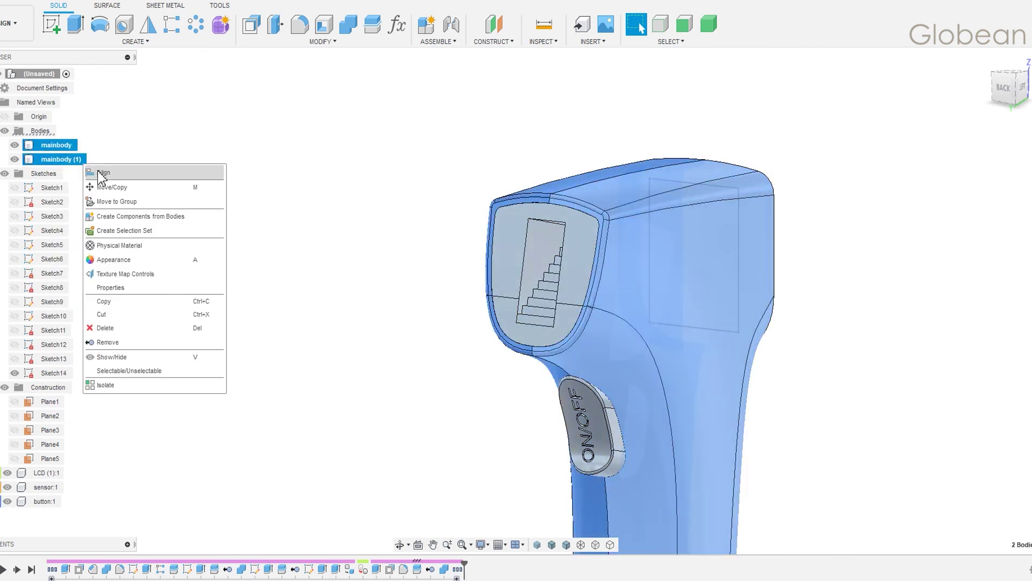
left_click(120, 217)
Apply a plastic appearance to the thermometer body.
left_click(987, 59)
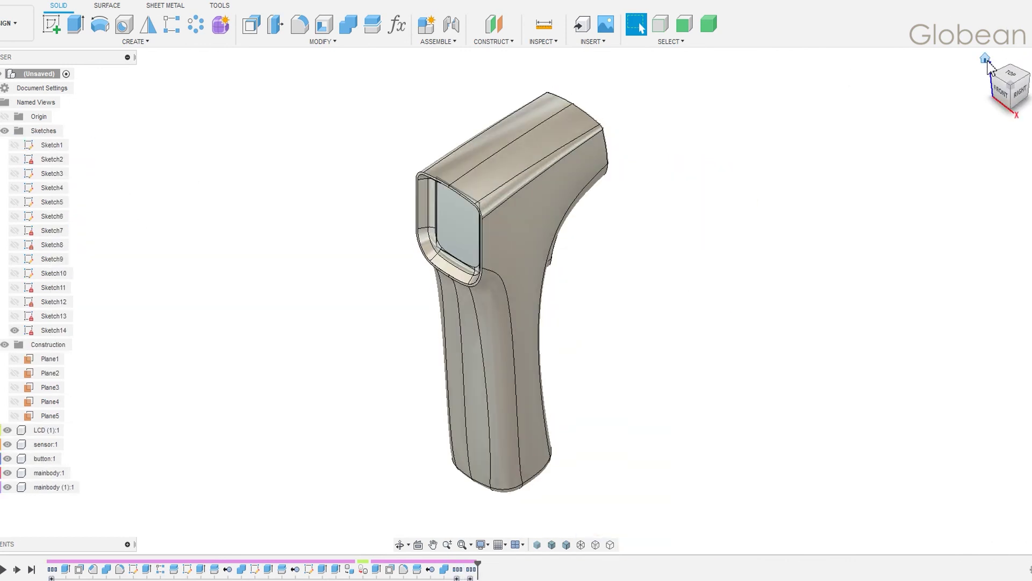
middle_click_drag(897, 160, 744, 153)
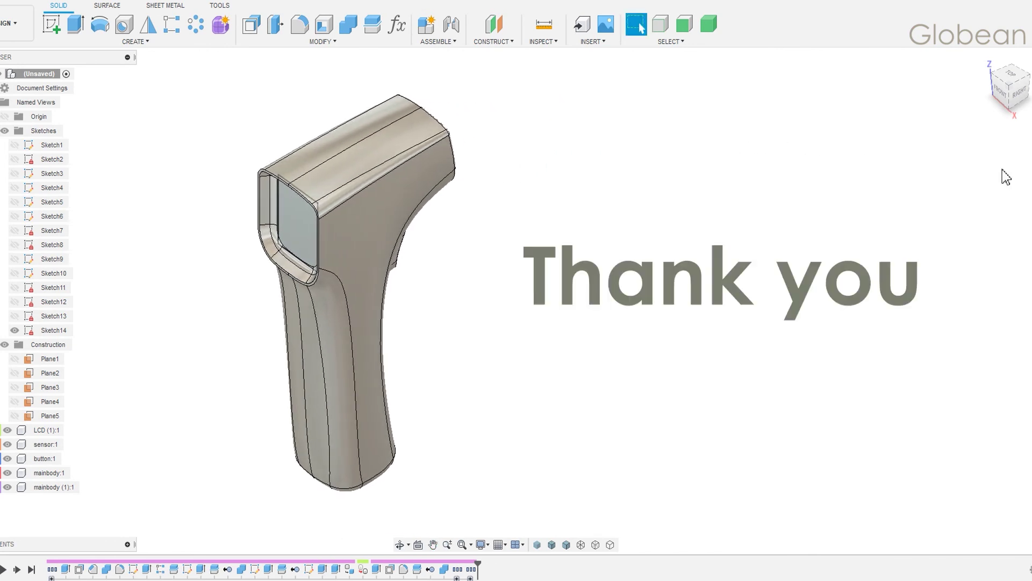
key("a")
left_click(871, 313)
type("plastic")
left_click_drag(826, 363, 392, 265)
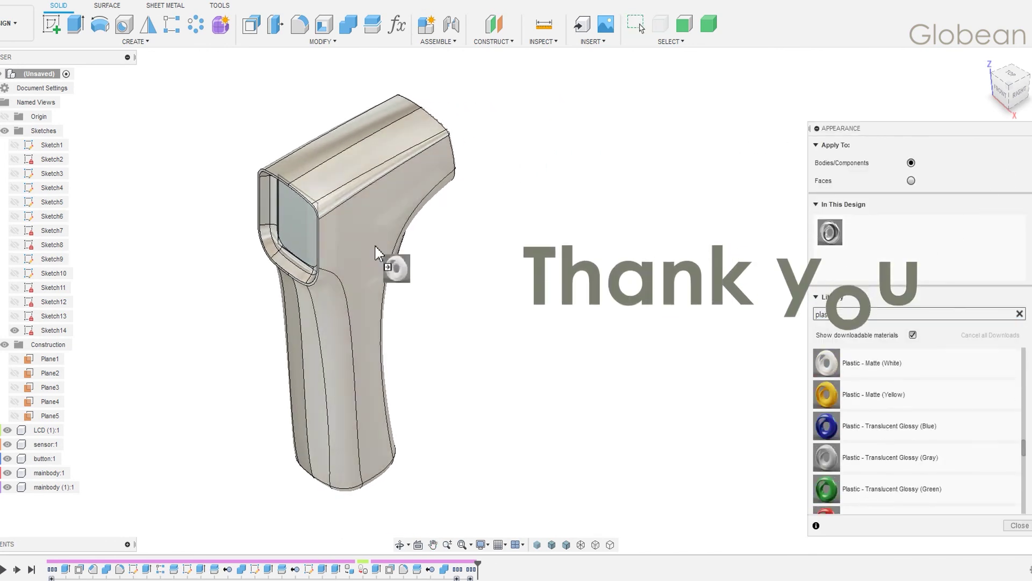
Drag two more materials from the plastic results onto the model, making the screen surround black.
scroll(869, 412, "down", 3)
scroll(869, 412, "up", 3)
left_click_drag(827, 394, 468, 224)
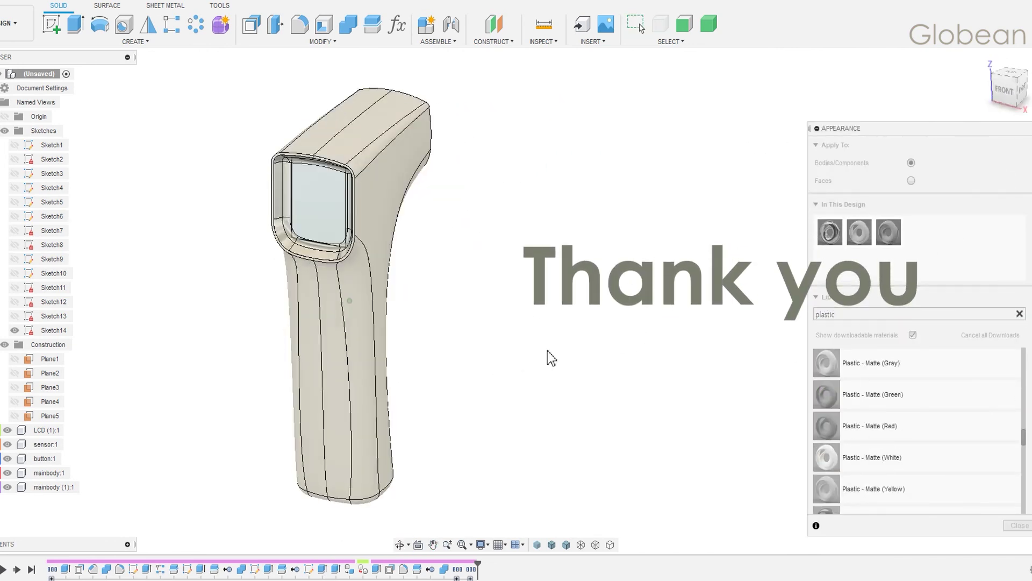
left_click_drag(827, 488, 285, 218)
Apply Glass (Grey) from a glass search onto the screen.
double_click(871, 313)
type("glass")
scroll(875, 430, "down", 5)
left_click_drag(826, 363, 711, 375)
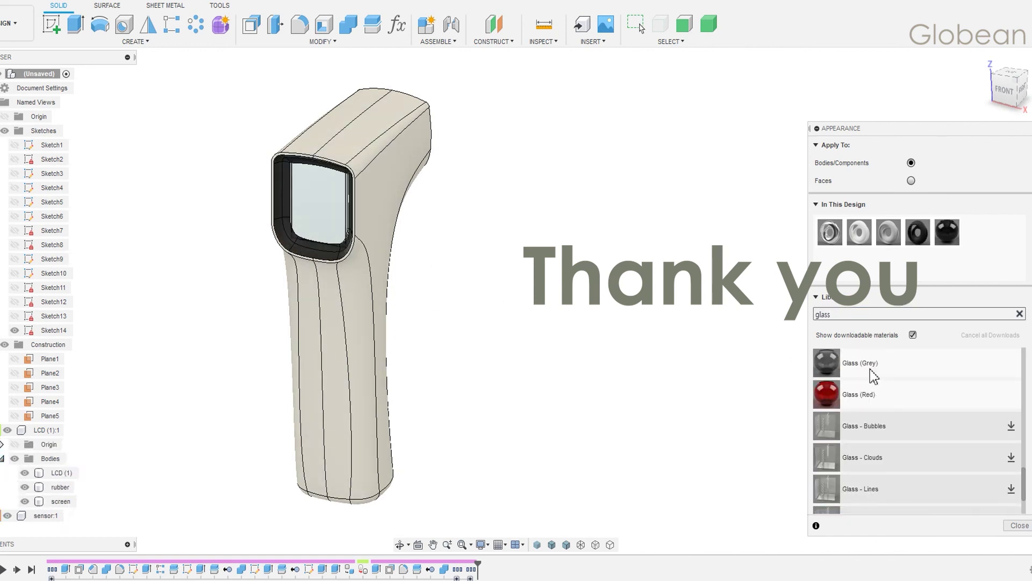
left_click_drag(871, 374, 318, 210)
middle_click_drag(317, 210, 764, 263, "shift")
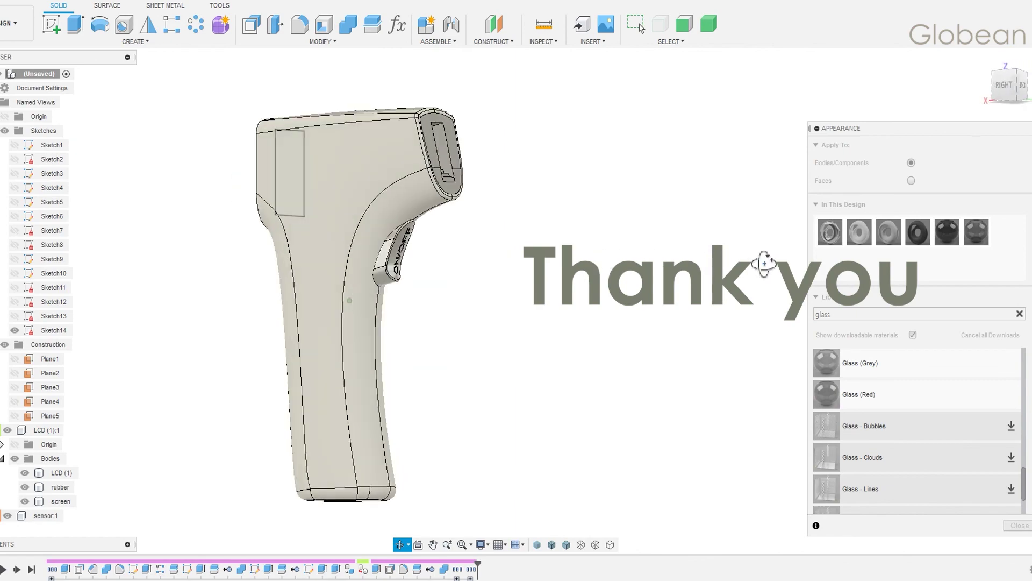